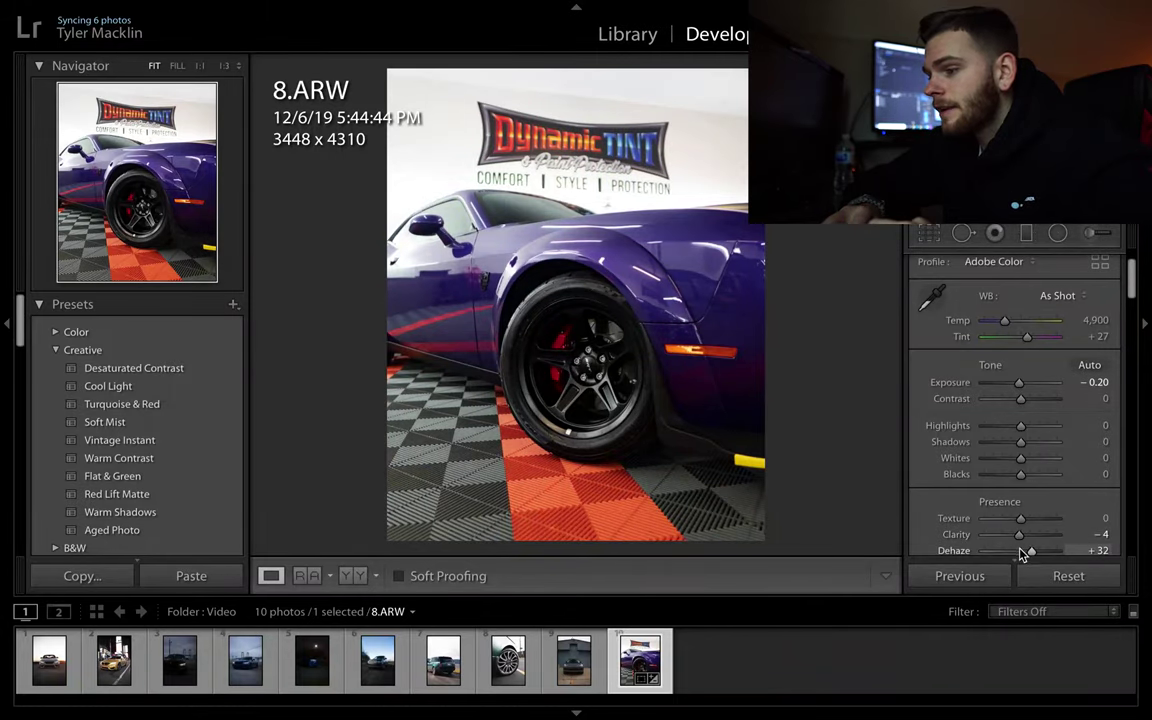
- Select _DSC6099.ARW, the white car at sunset, from the Filmstrip
left_click(40, 660)
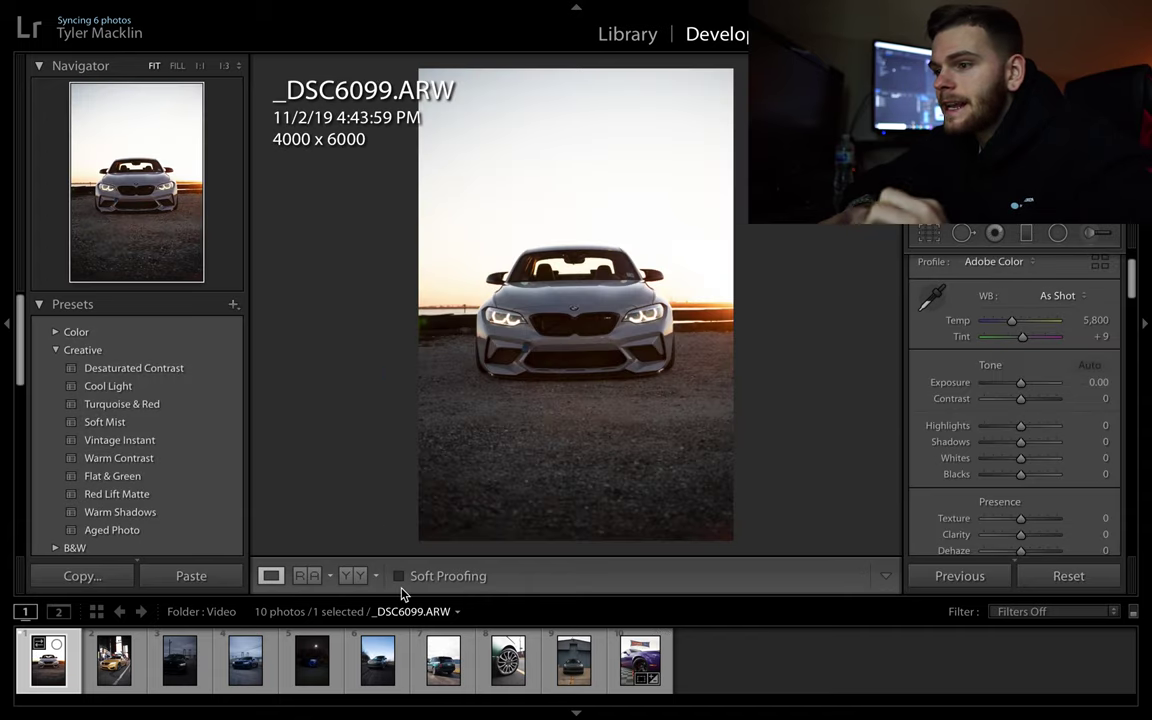
- Crop _DSC6099.ARW to 4 x 5 with a slight tilt, leaving it 3932 x 4915
left_click(962, 232)
left_click(929, 234)
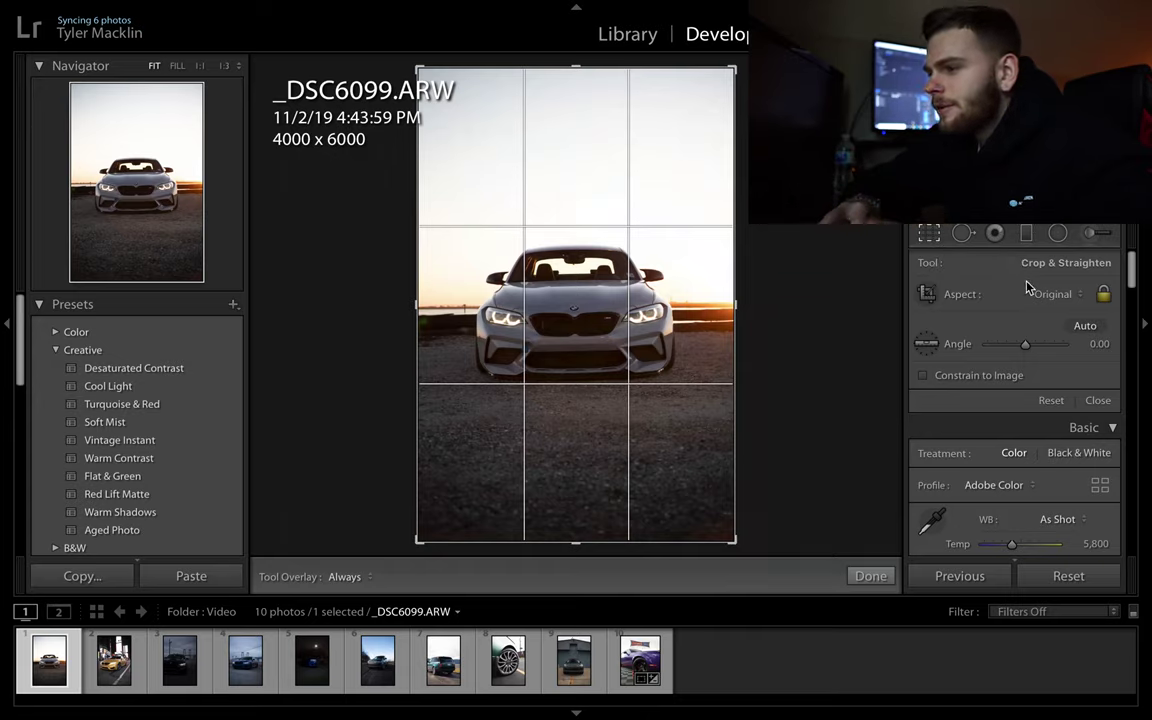
left_click(1049, 302)
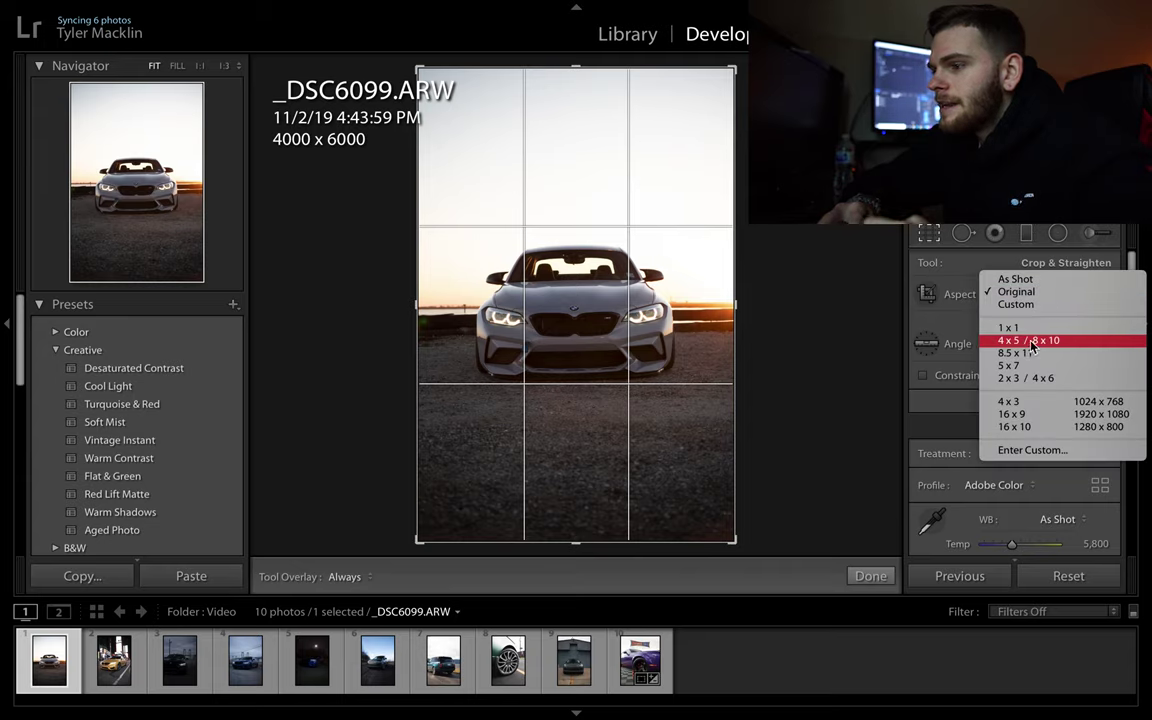
left_click_drag(665, 80, 733, 94)
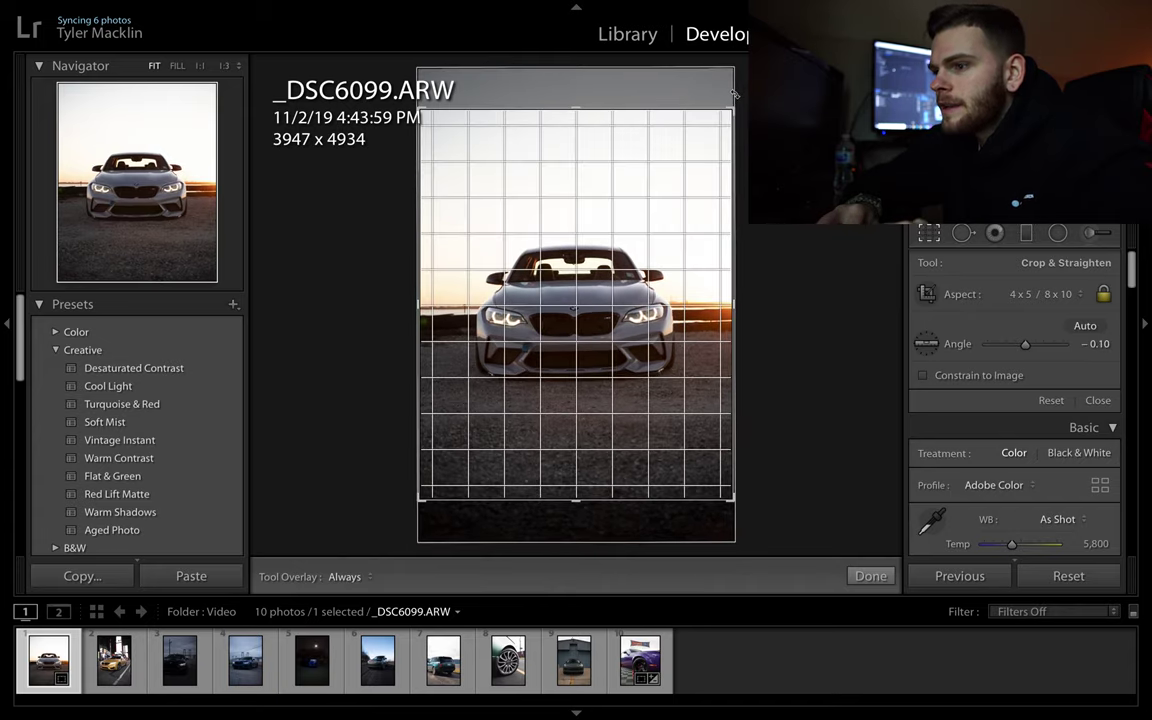
left_click_drag(733, 94, 731, 103)
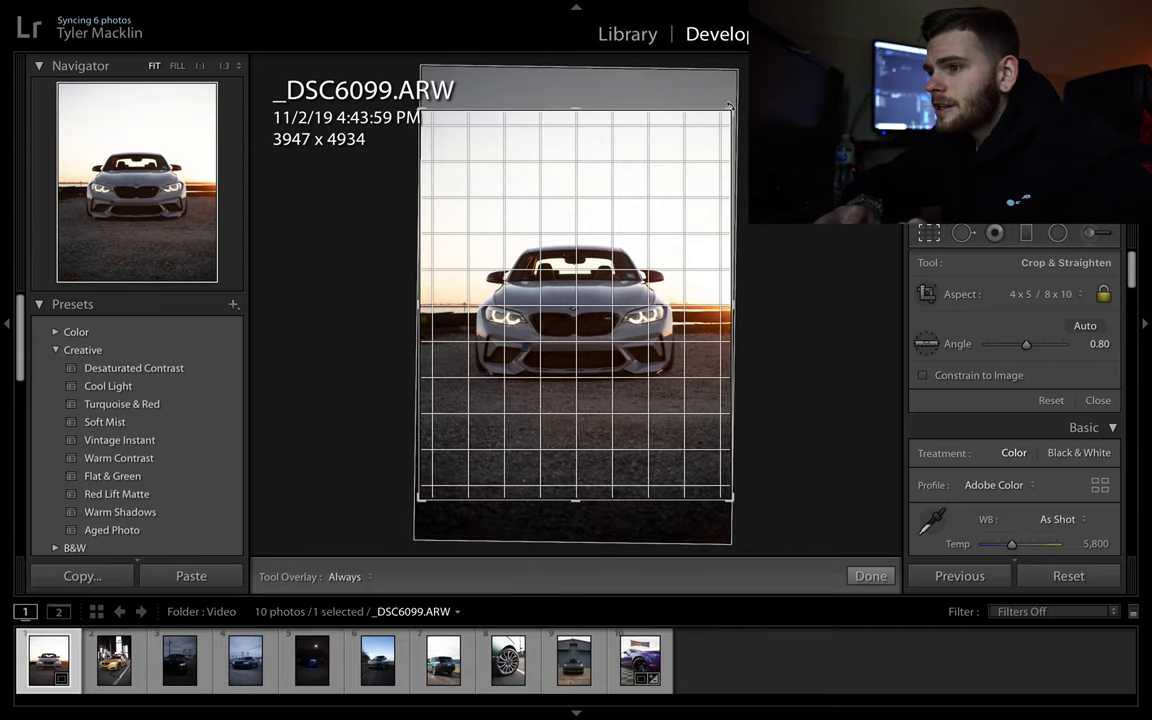
left_click_drag(731, 103, 733, 105)
key("Return")
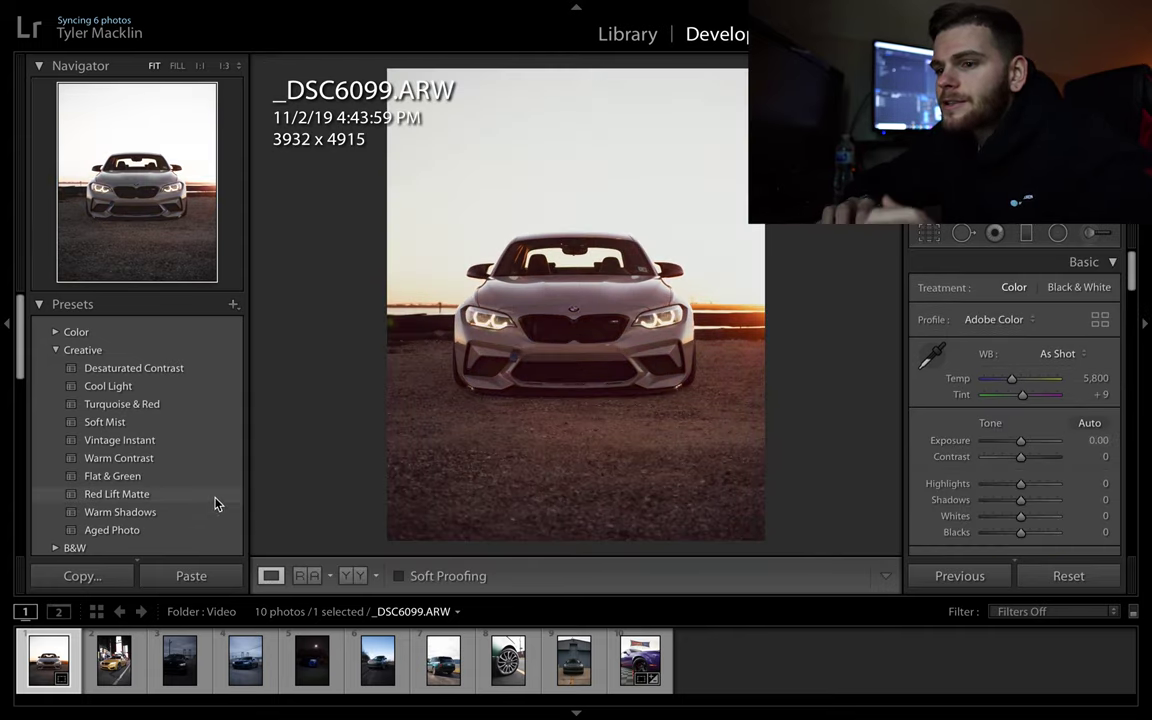
- Apply the 'thrill' user preset to the sunset car photo
scroll(216, 502, "down", 4)
scroll(216, 502, "down", 5)
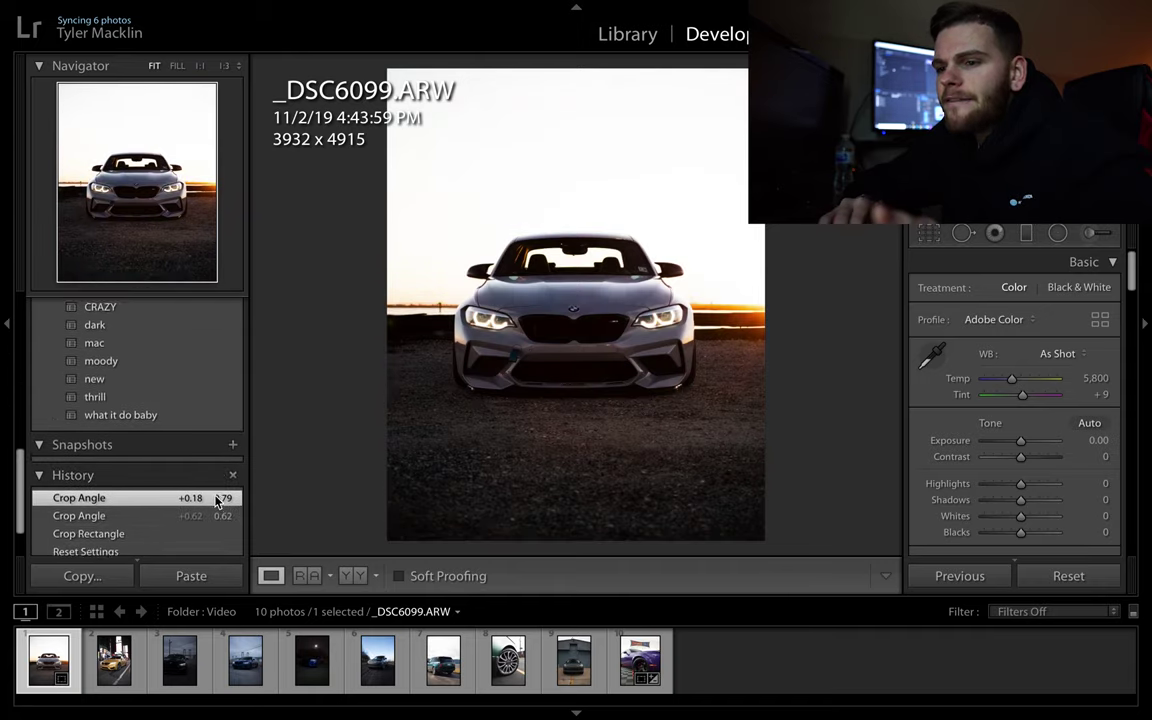
scroll(218, 499, "up", 1)
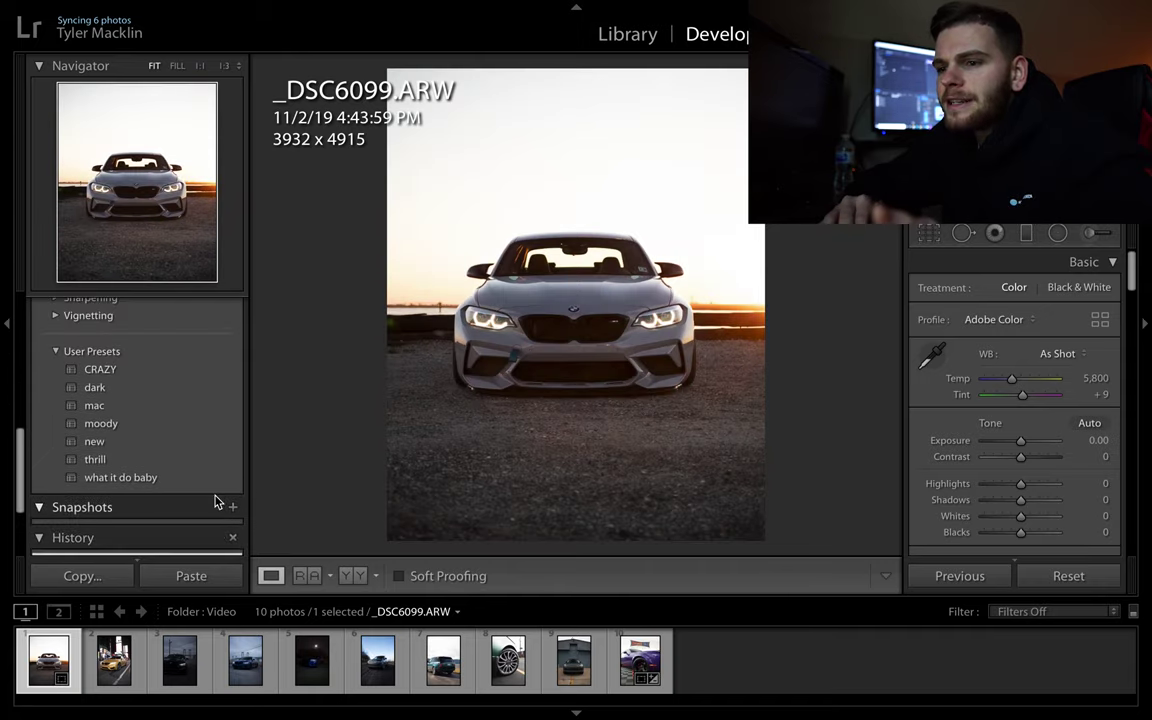
left_click(152, 478)
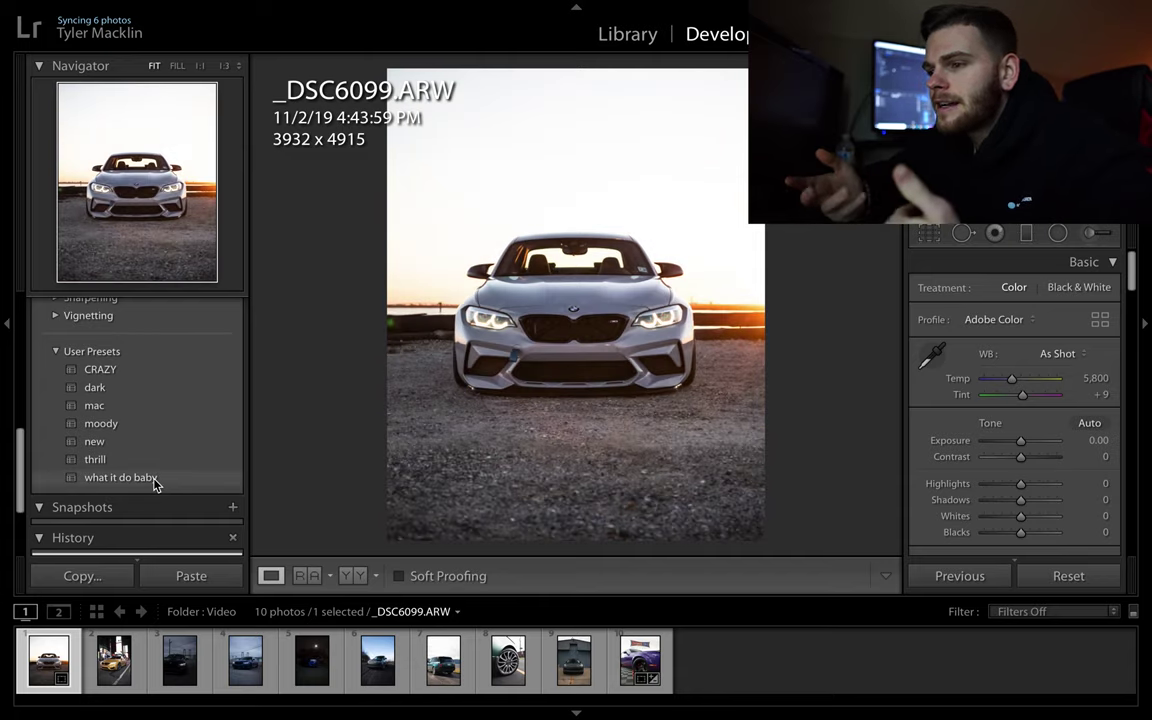
left_click(100, 459)
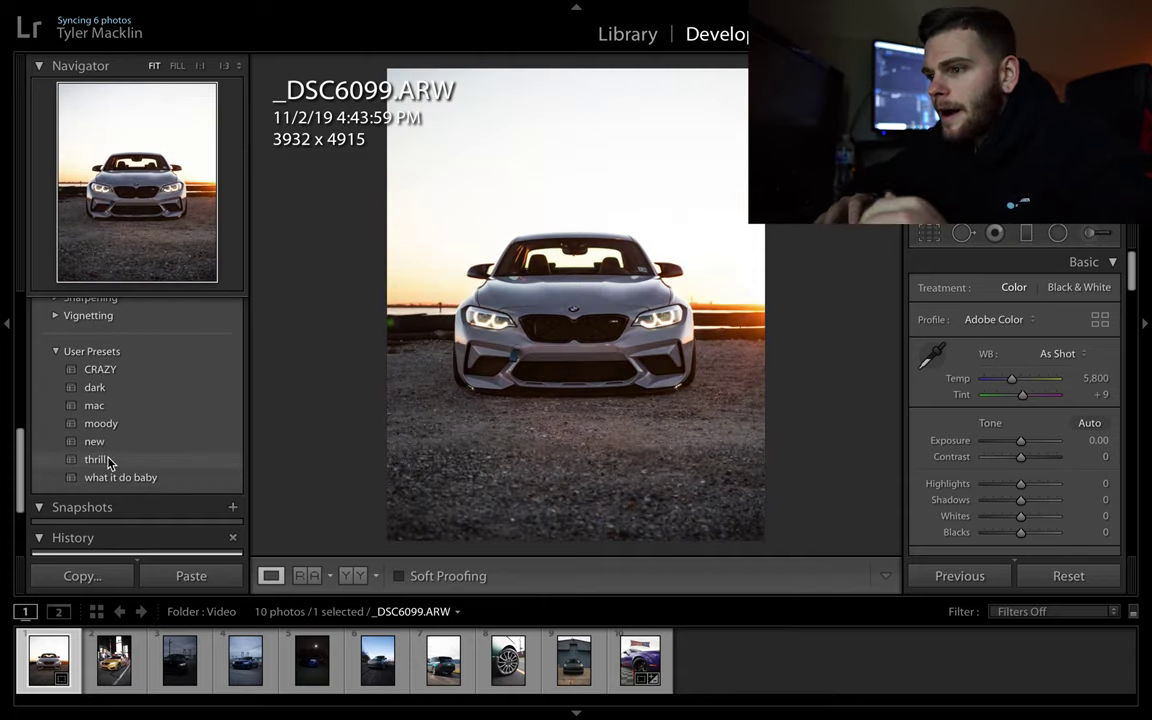
left_click(104, 460)
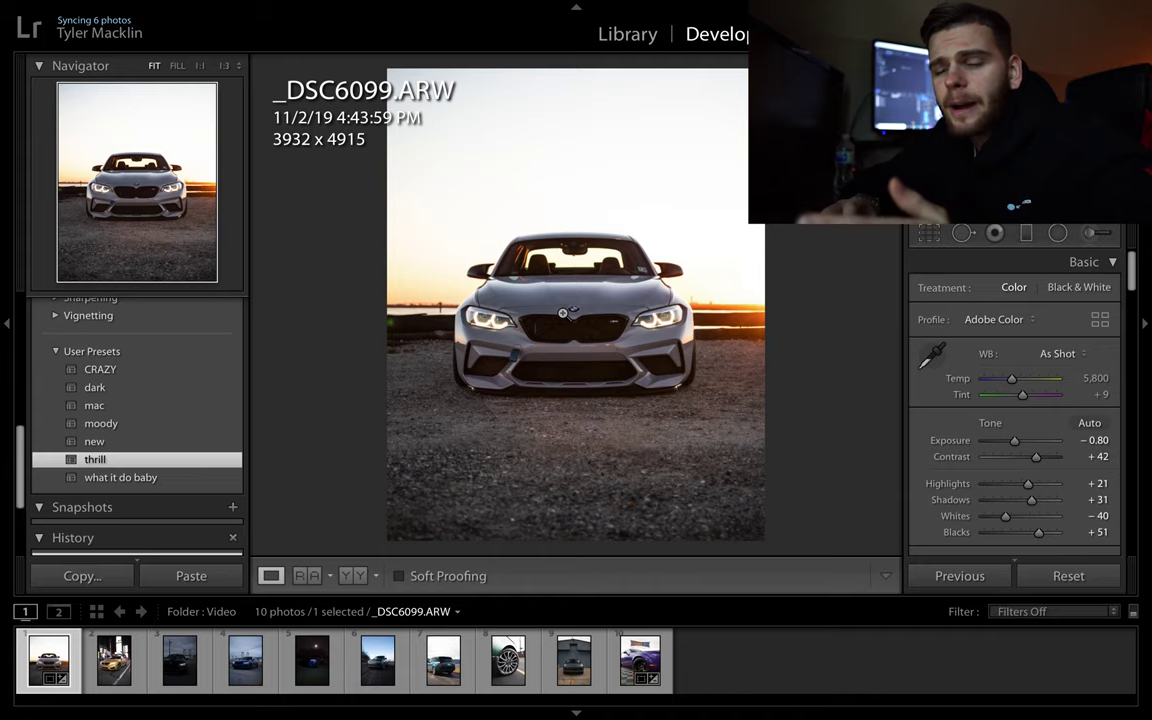
- Set Highlights to -13 and Exposure to -0.65, then move to gold-car _DSC6865.ARW
left_click(563, 313)
left_click(563, 313)
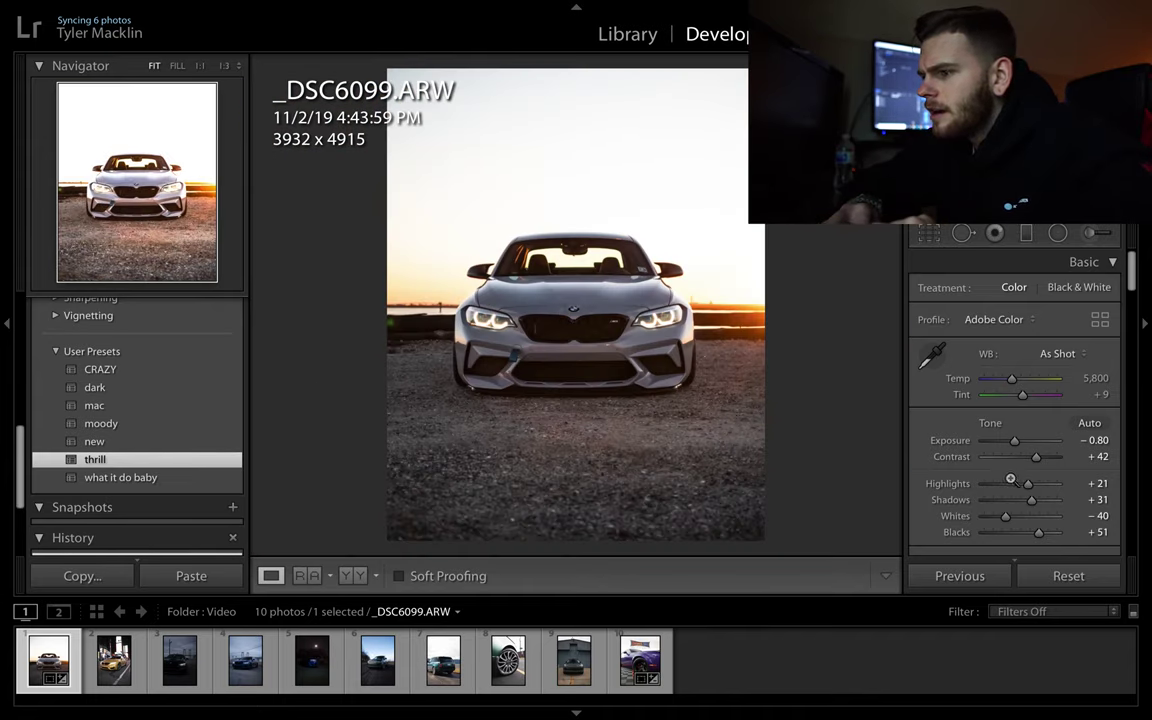
left_click_drag(997, 487, 1059, 487)
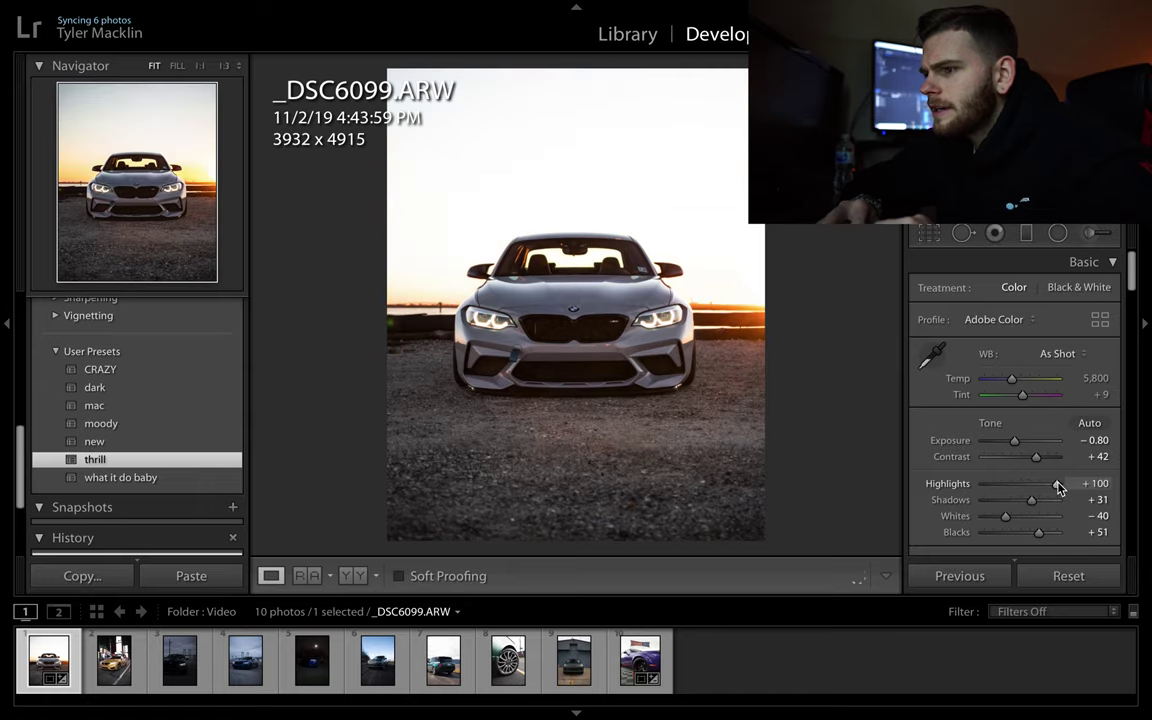
mouse_move(935, 483)
left_mouse_down()
mouse_move(1007, 478)
mouse_move(1033, 490)
mouse_move(948, 485)
mouse_move(1016, 485)
left_mouse_up()
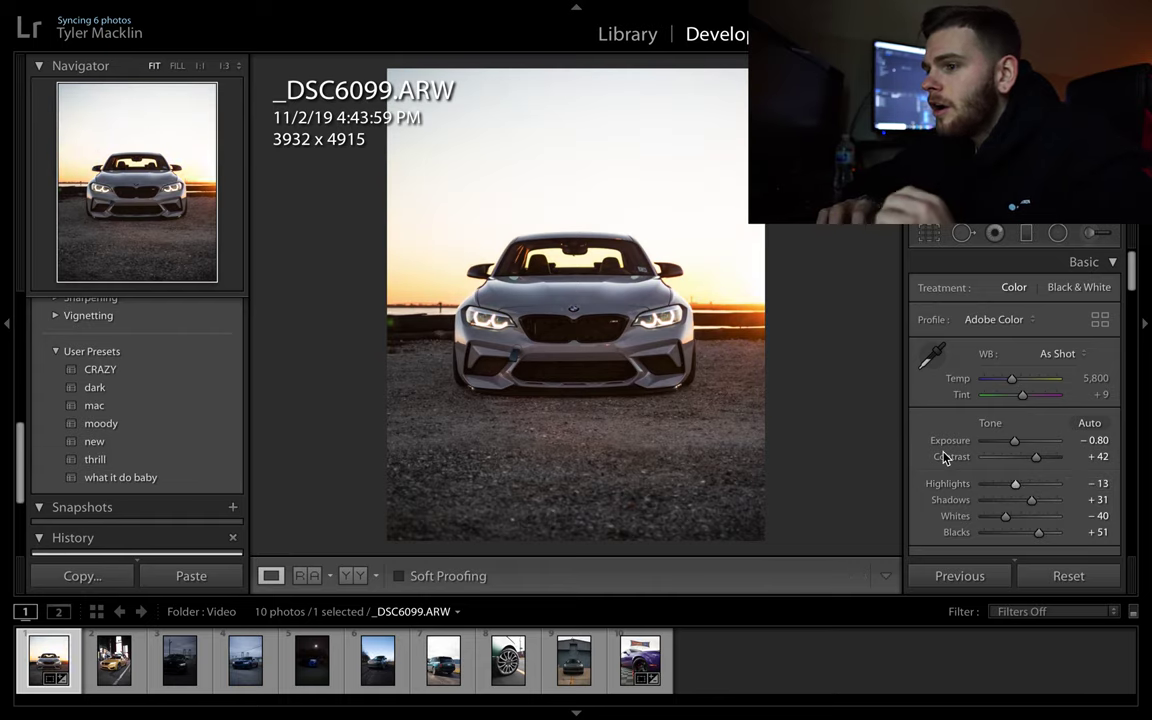
scroll(943, 457, "down", 1)
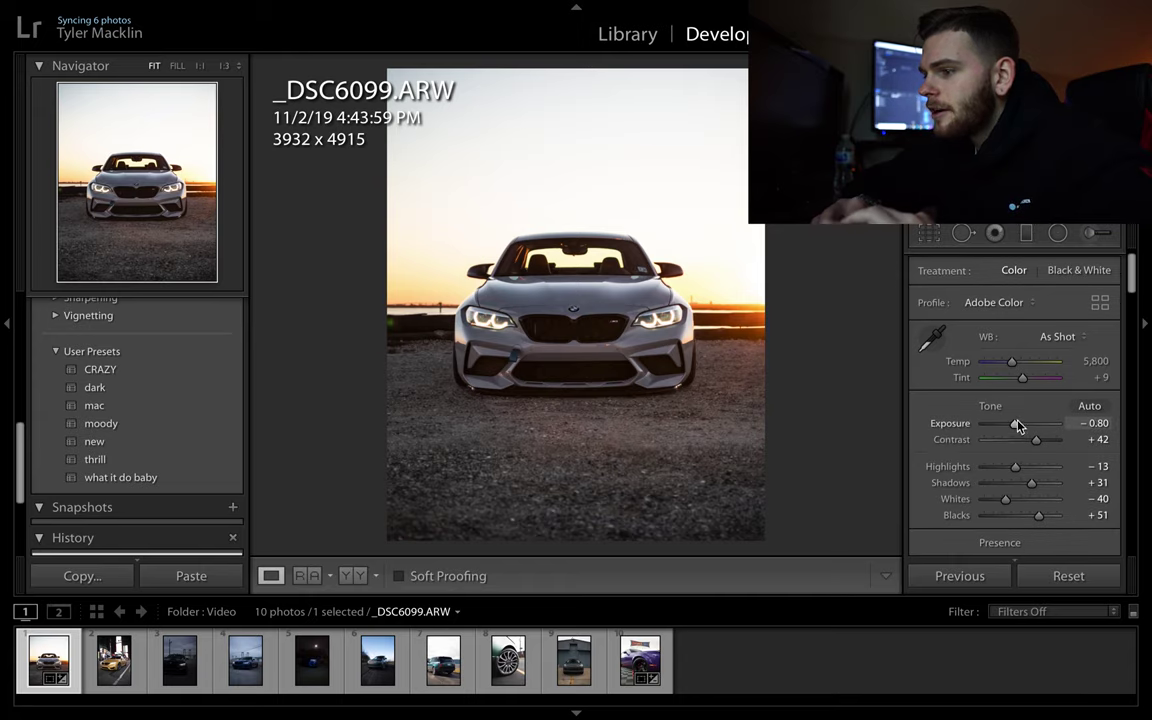
left_click_drag(1018, 428, 1014, 428)
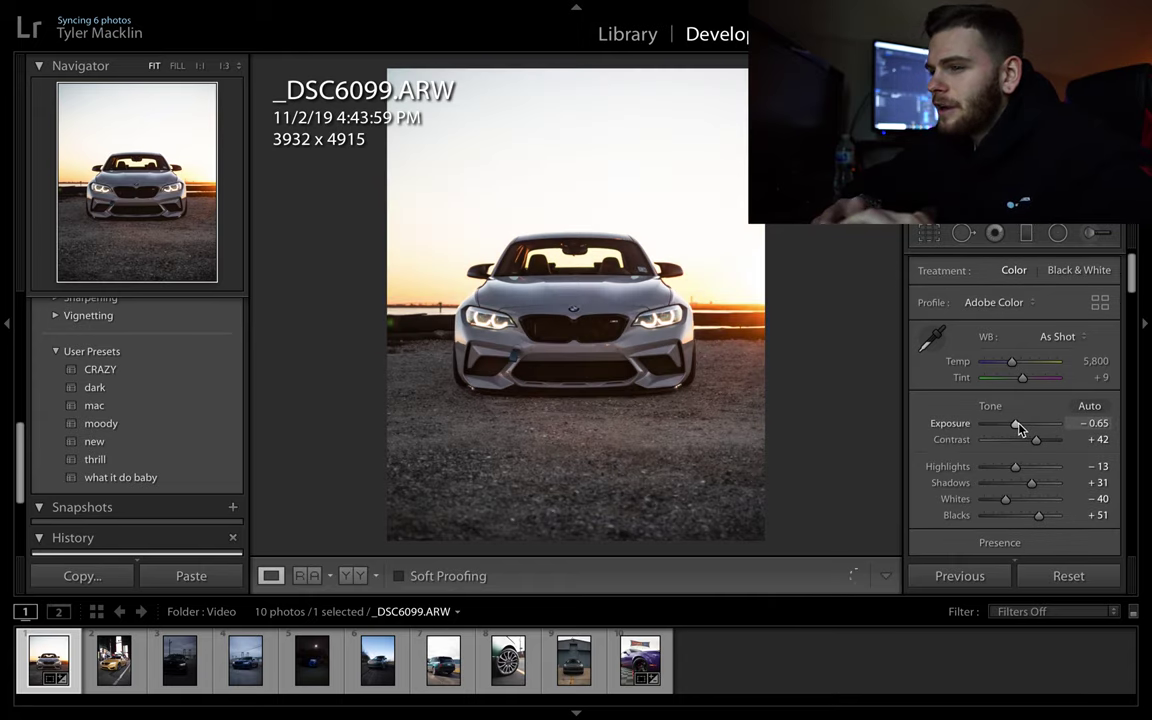
key("Right")
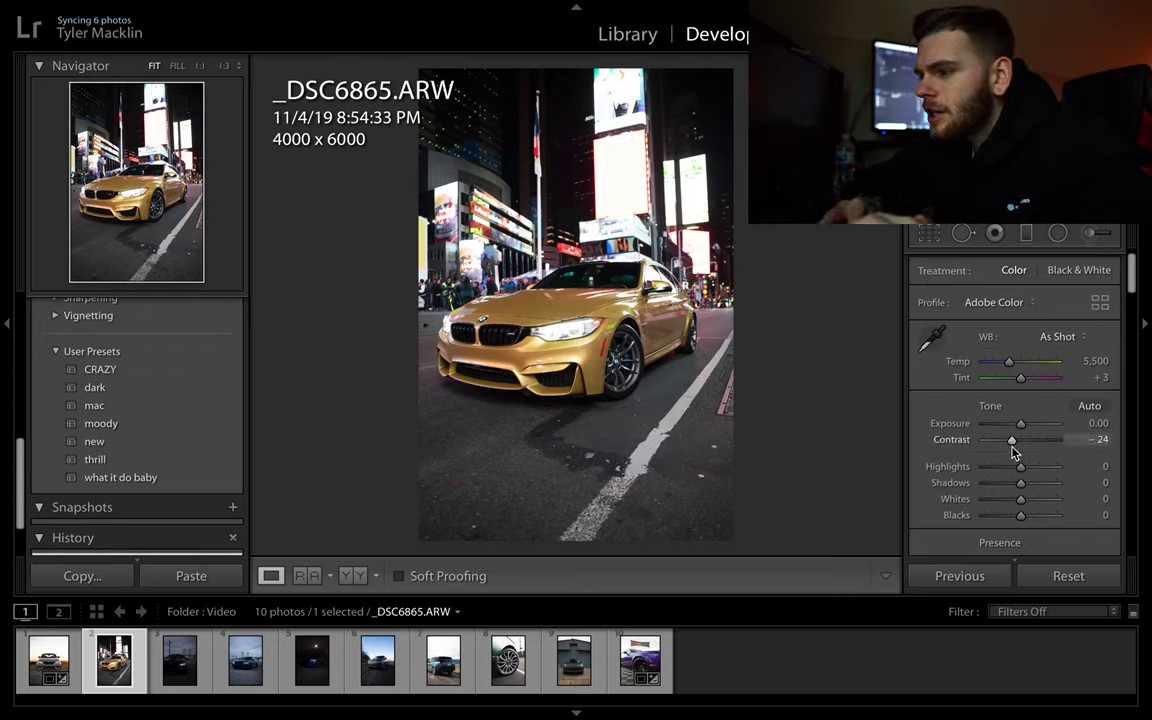
- Tweak Contrast, apply the 'mac' preset, and drop Highlights to -65 on the gold car
mouse_move(1012, 440)
left_mouse_down()
mouse_move(1045, 440)
mouse_move(1035, 440)
mouse_move(1053, 475)
left_mouse_up()
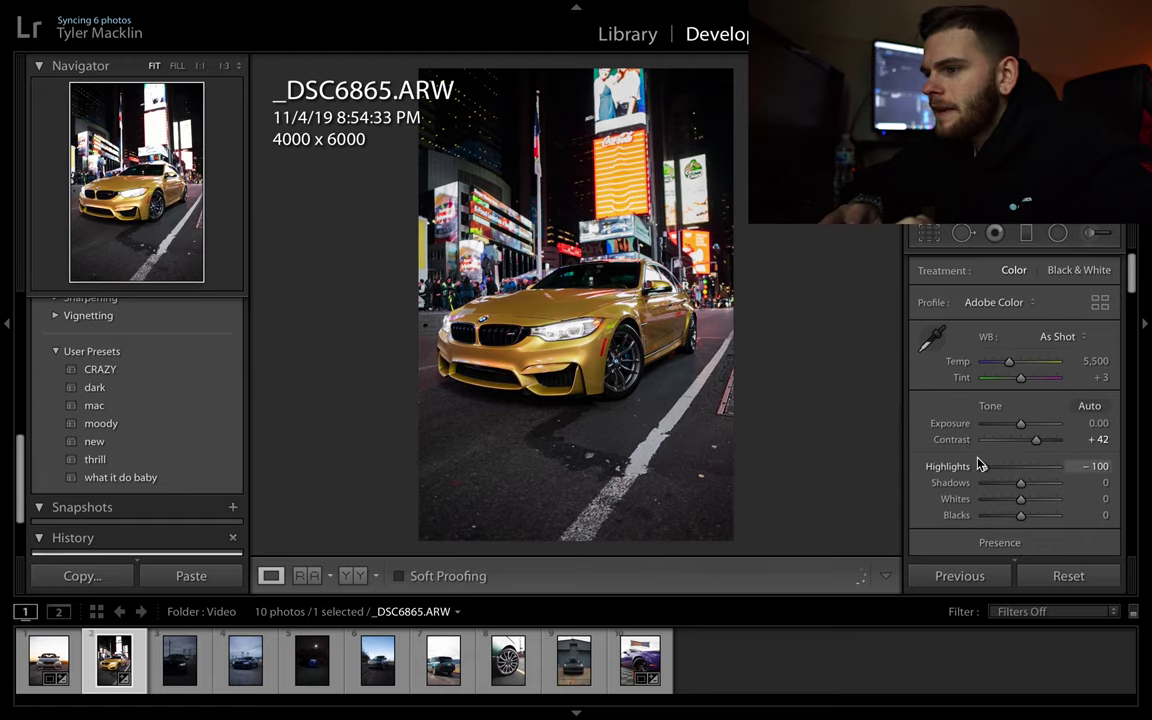
mouse_move(960, 472)
left_mouse_down()
mouse_move(1043, 472)
mouse_move(1005, 470)
mouse_move(1019, 470)
left_mouse_up()
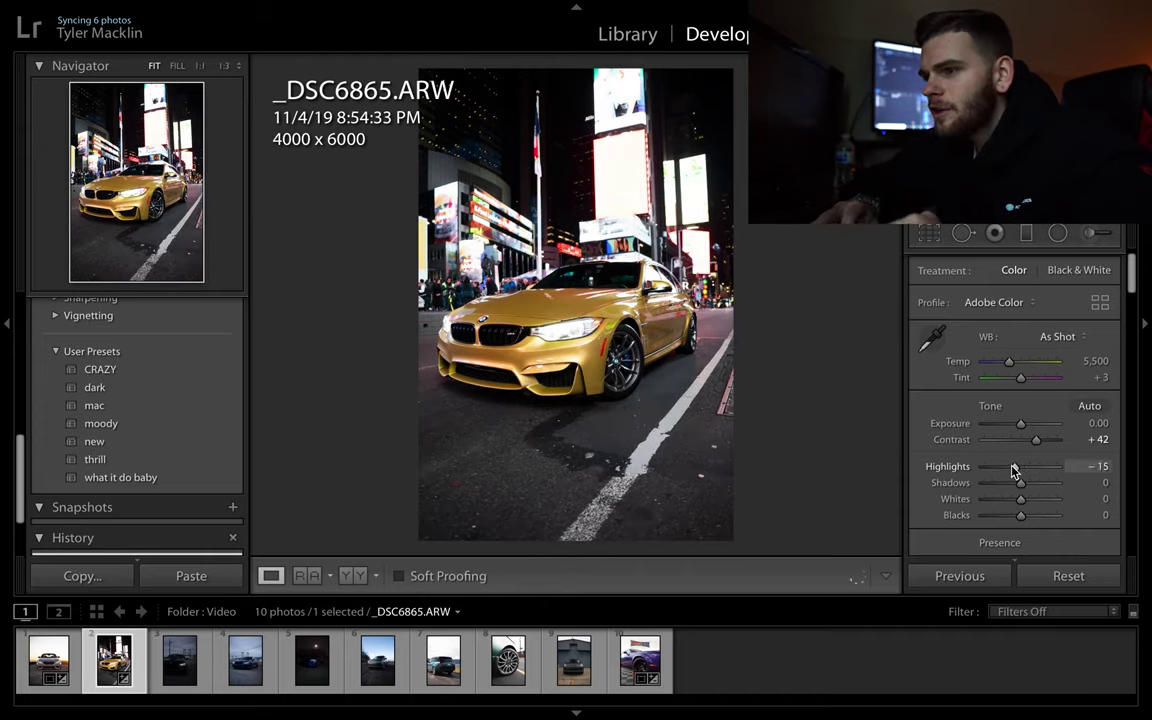
scroll(967, 461, "down", 3)
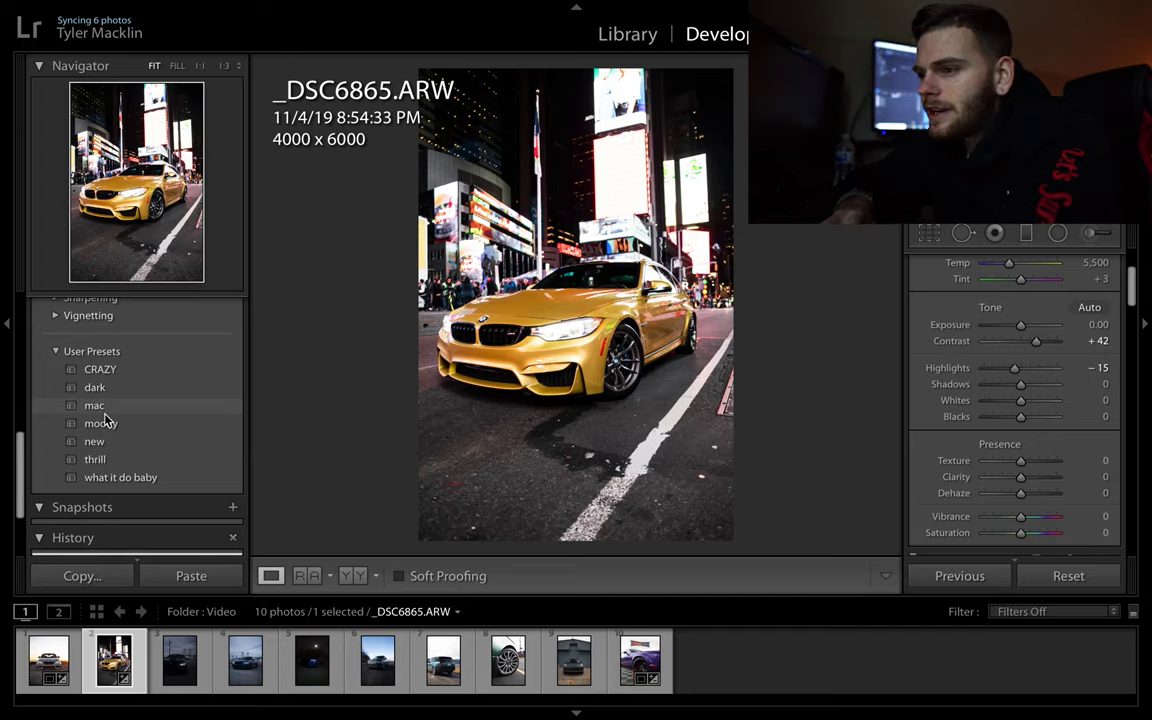
left_click(104, 414)
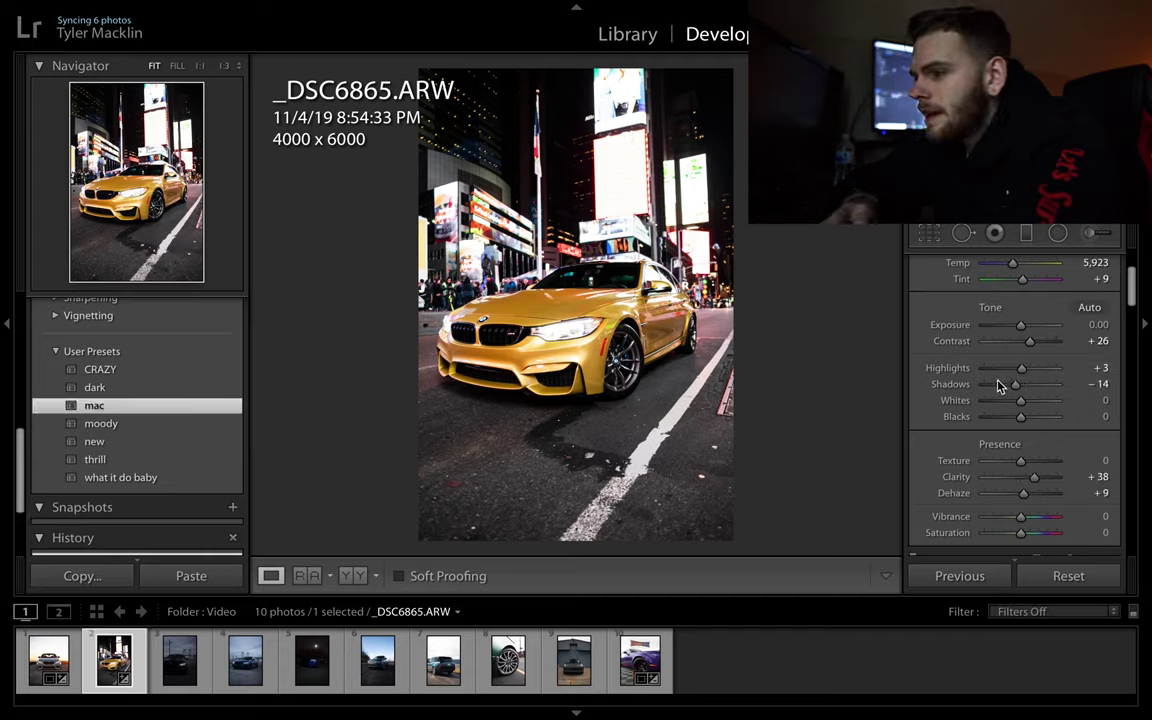
left_click_drag(1009, 377, 996, 360)
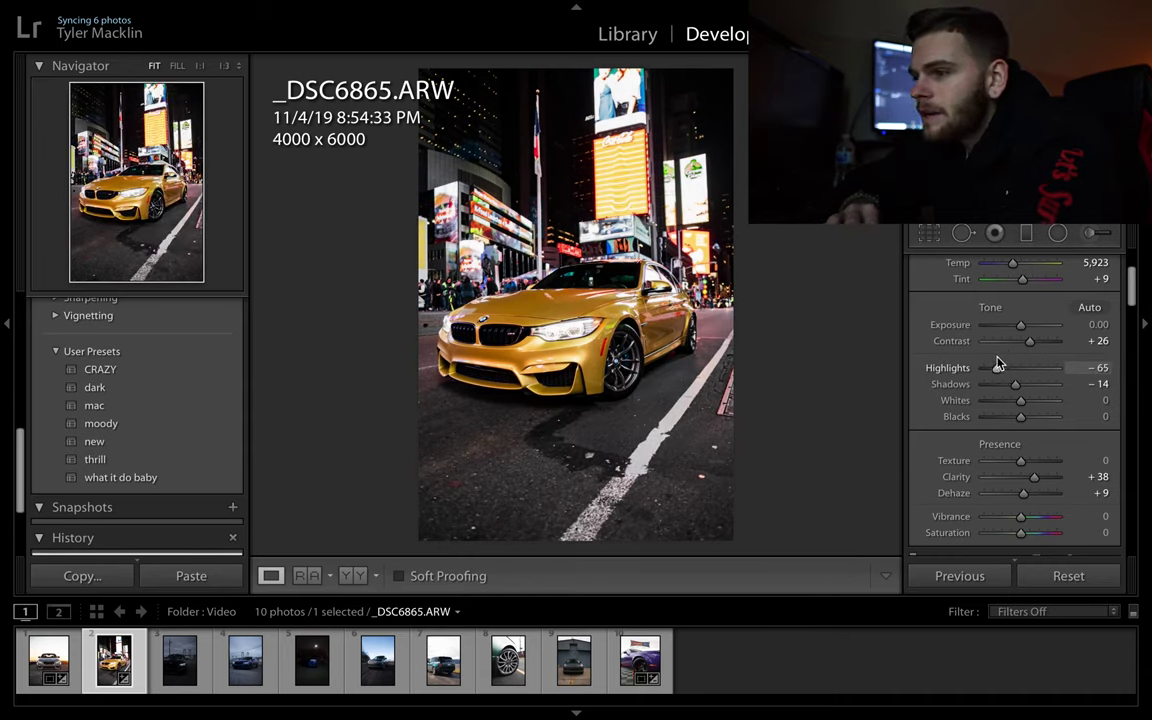
- Crop the gold car photo to a 4 x 5 ratio
left_click(929, 232)
left_click(1052, 294)
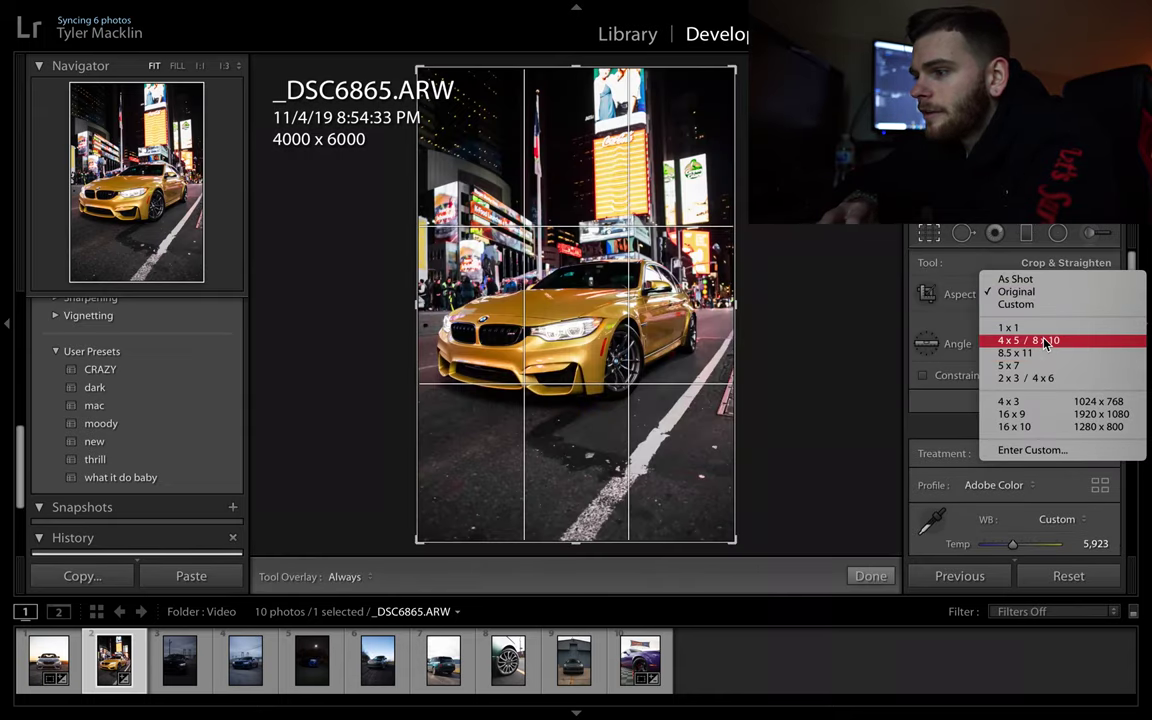
left_click(1047, 341)
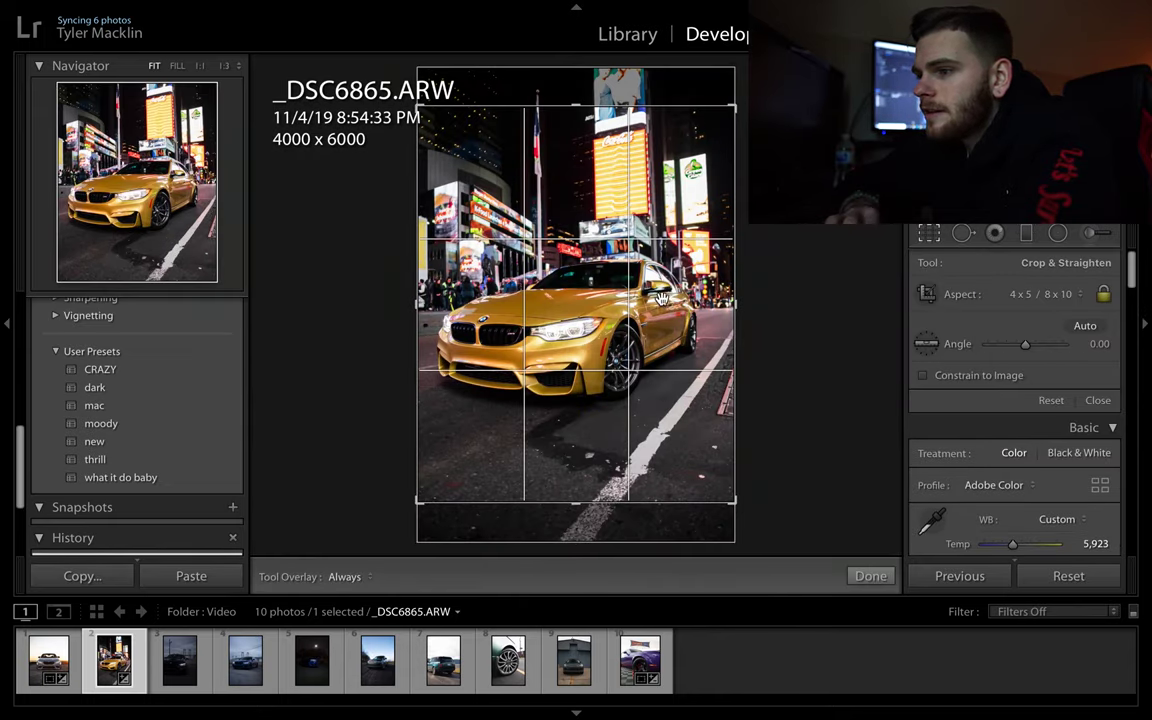
key("Return")
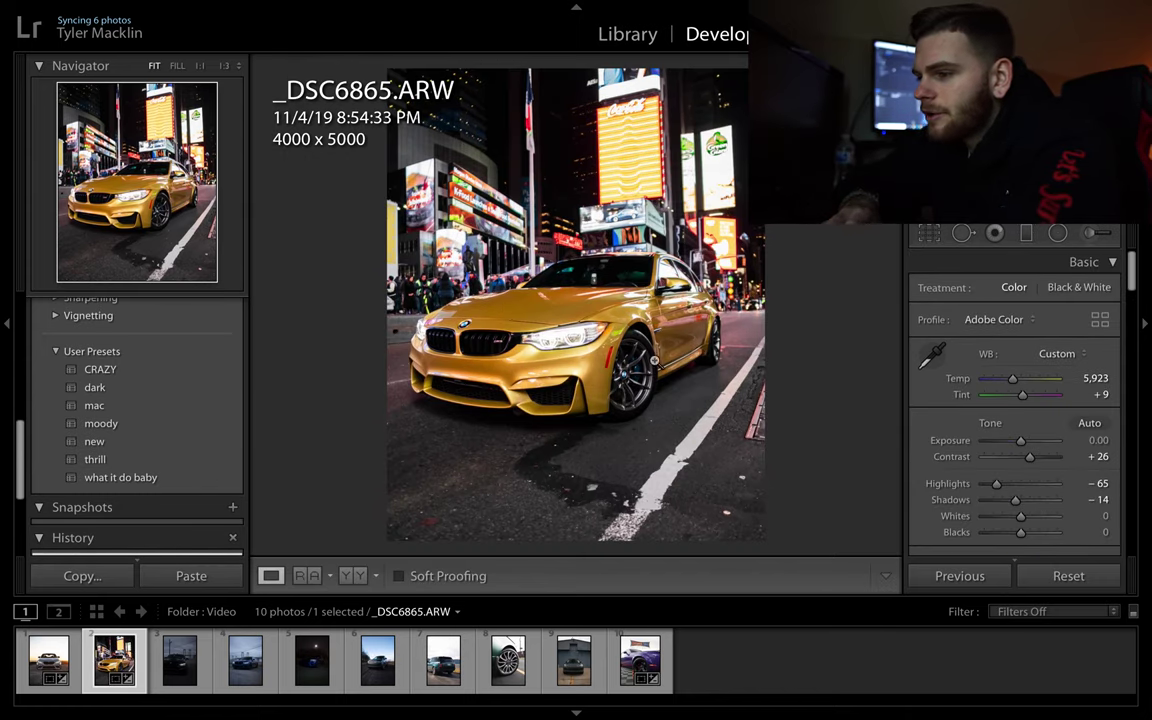
- Set Temp 5,923, Tint +9, Contrast +26 and Shadows +3 in the Basic panel
scroll(1030, 488, "down", 2)
scroll(1030, 488, "down", 5)
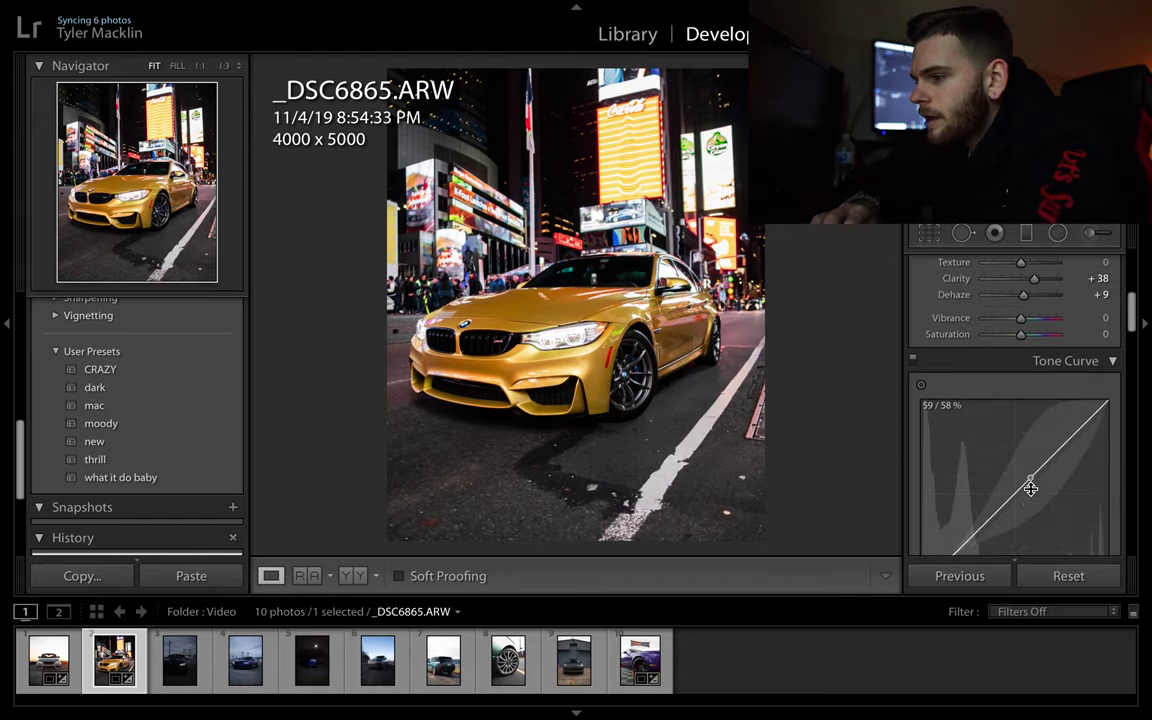
scroll(1030, 488, "down", 1)
scroll(1030, 488, "up", 1)
mouse_move(1021, 290)
left_mouse_down()
mouse_move(1034, 290)
mouse_move(1037, 311)
left_mouse_up()
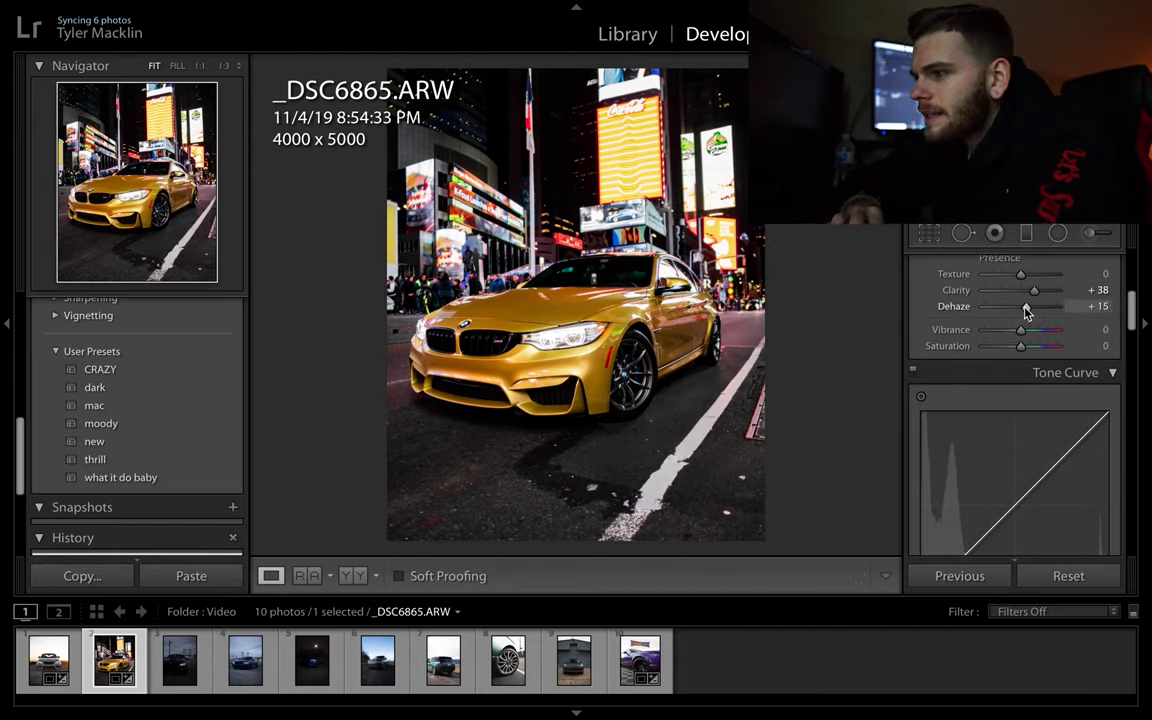
scroll(1030, 340, "up", 3)
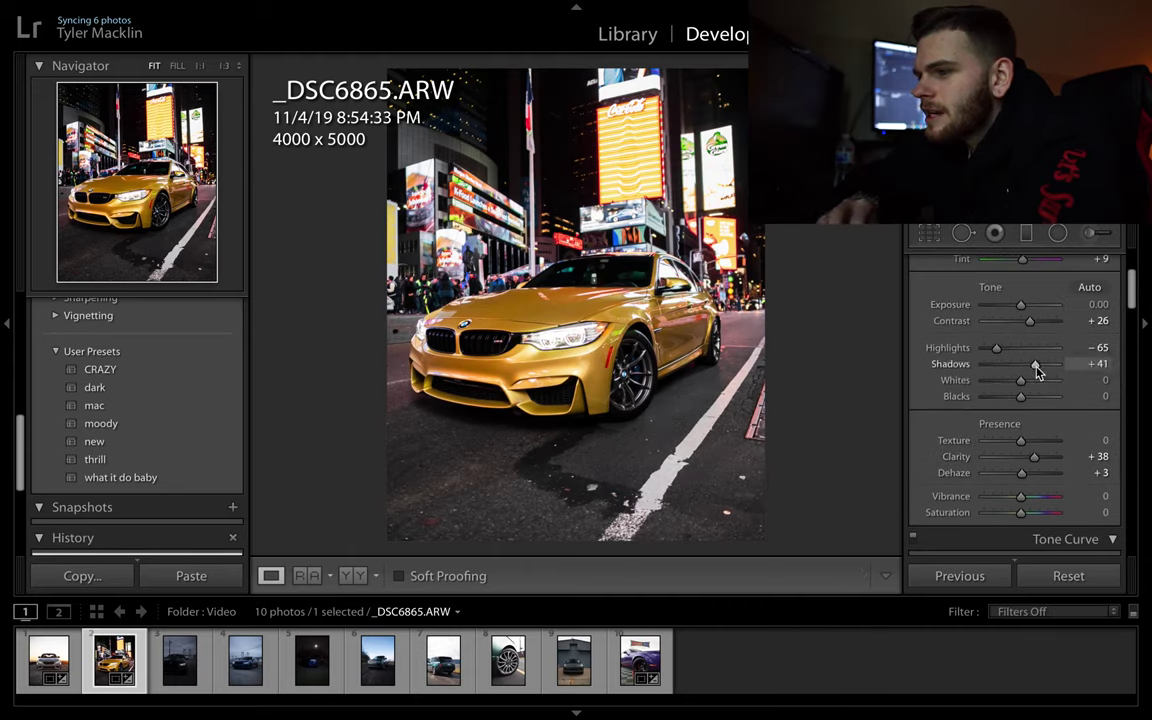
left_click_drag(1037, 372, 1021, 366)
scroll(990, 383, "down", 2)
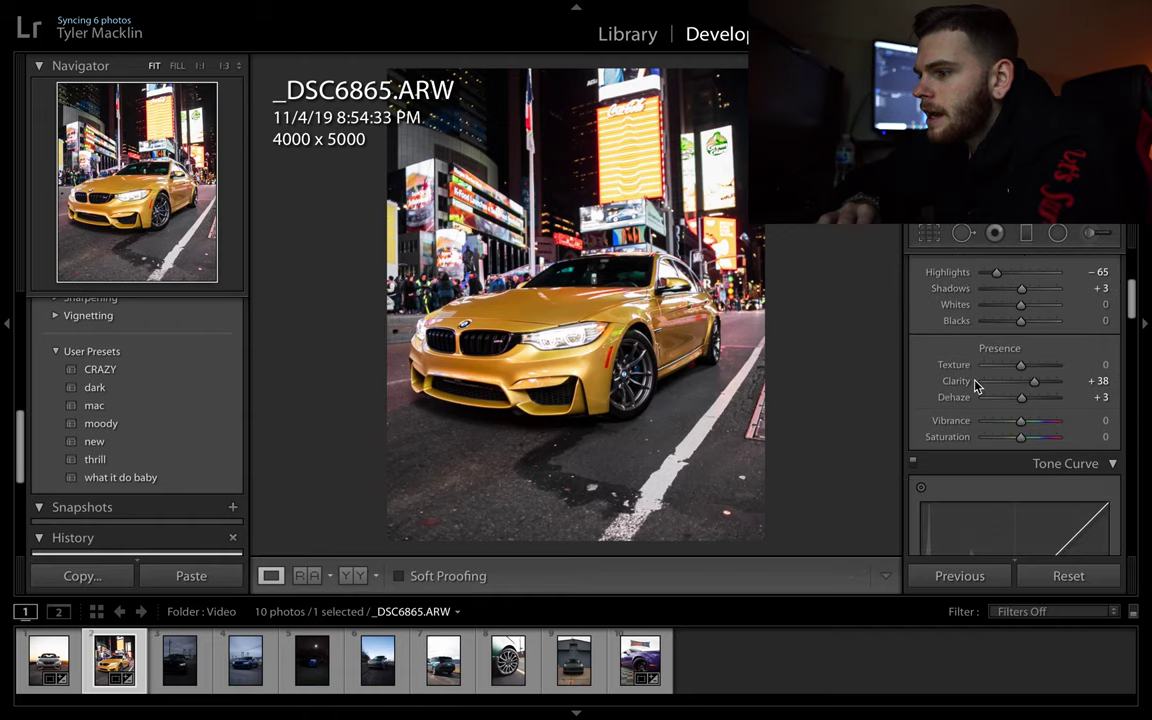
scroll(951, 400, "up", 3)
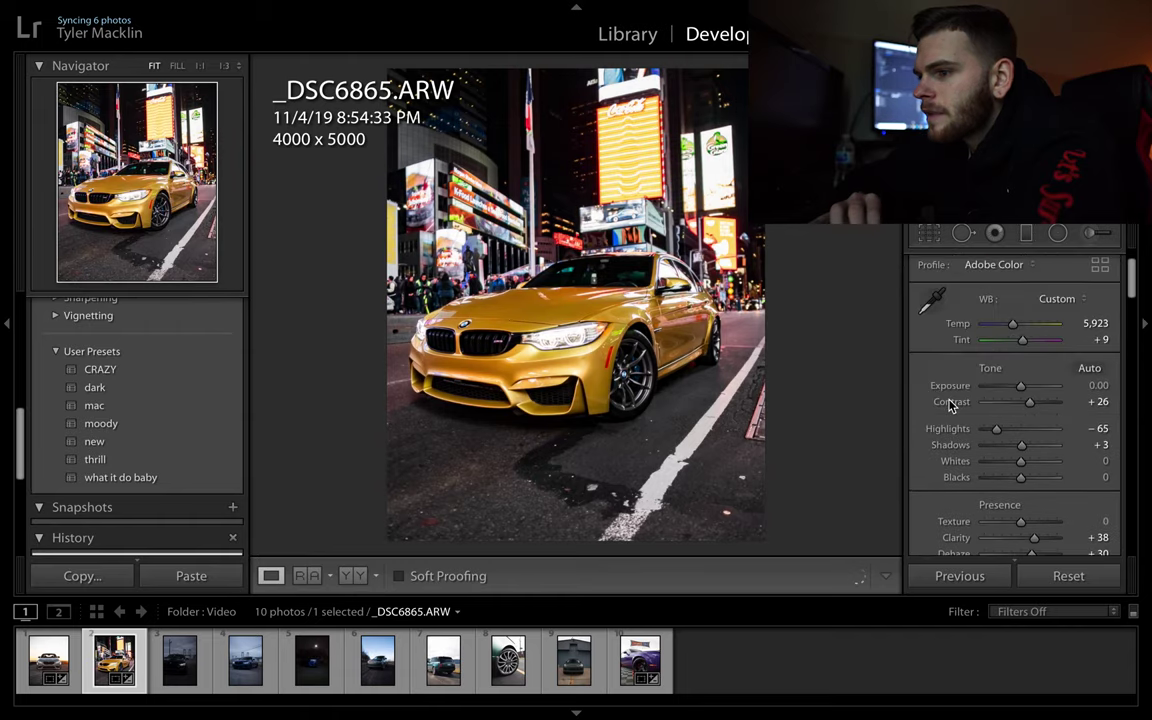
scroll(951, 402, "up", 2)
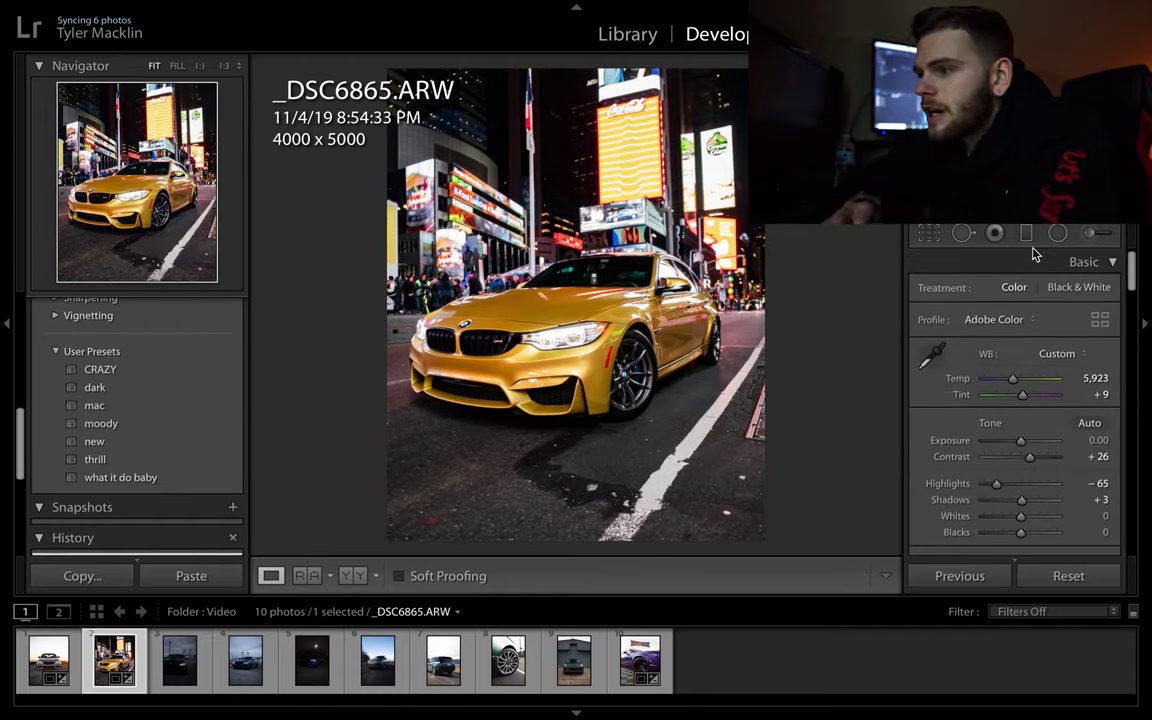
- Add a graduated filter across the top at Exposure 2.03 and Highlights +34
key("k")
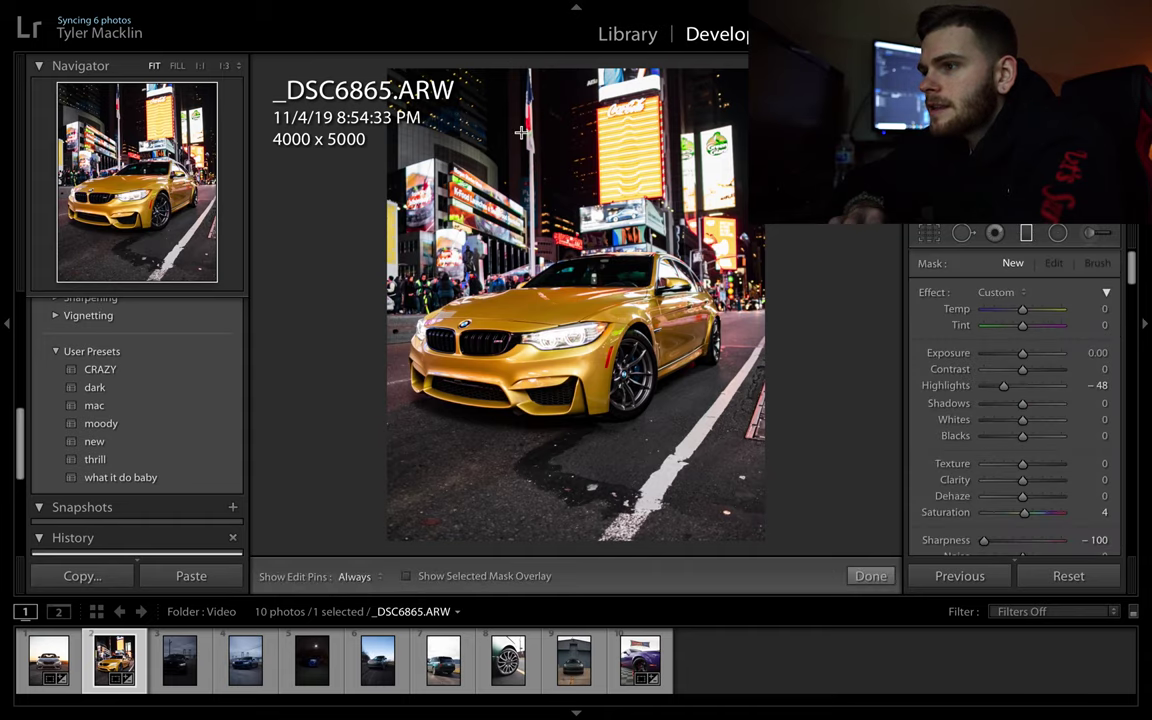
left_click_drag(515, 65, 566, 272)
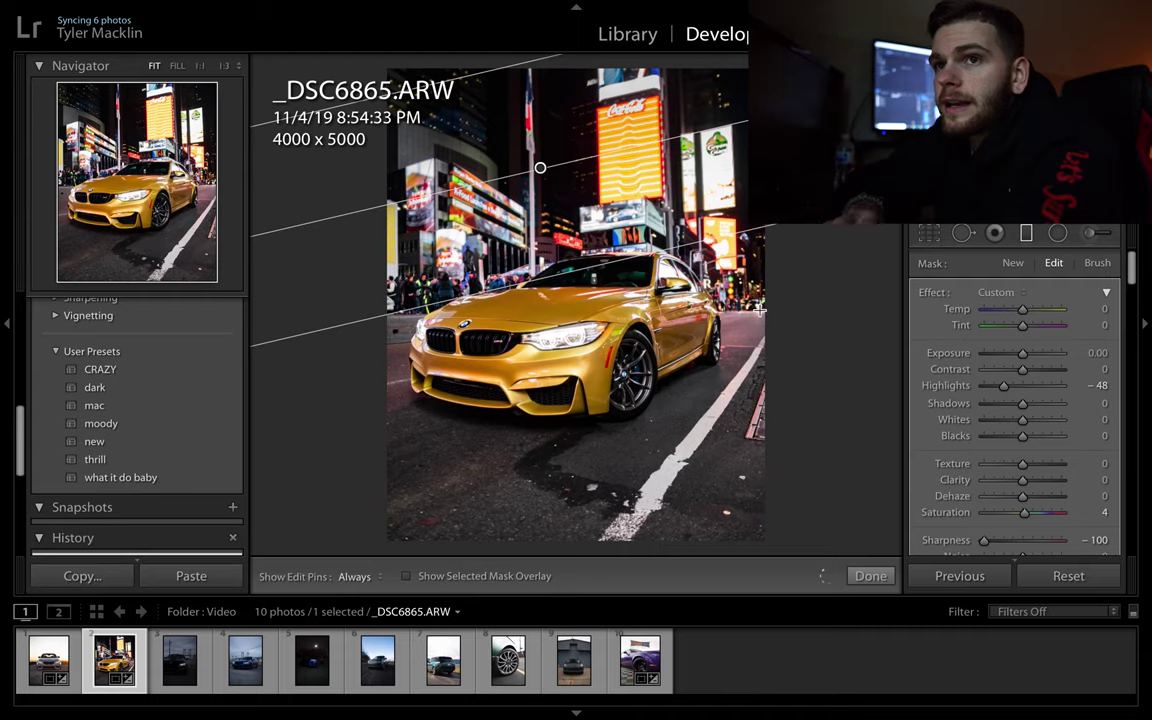
mouse_move(1022, 353)
left_mouse_down()
mouse_move(1040, 357)
mouse_move(1024, 393)
mouse_move(1082, 393)
mouse_move(1025, 393)
left_mouse_up()
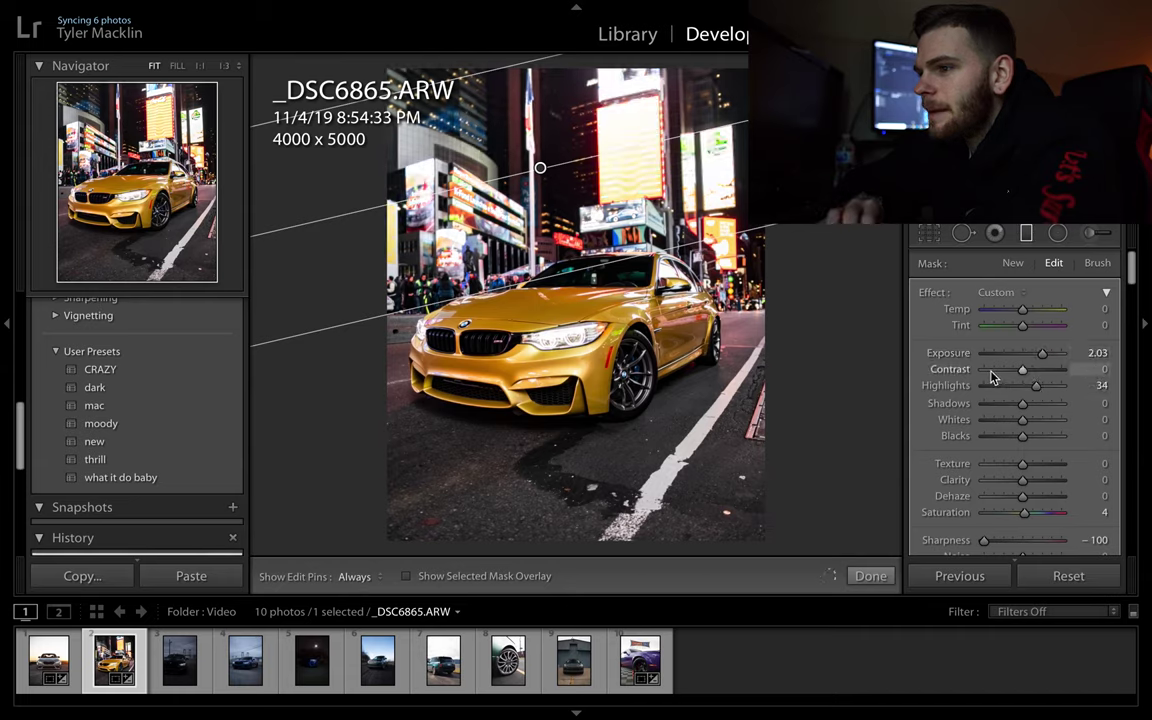
scroll(992, 373, "down", 2)
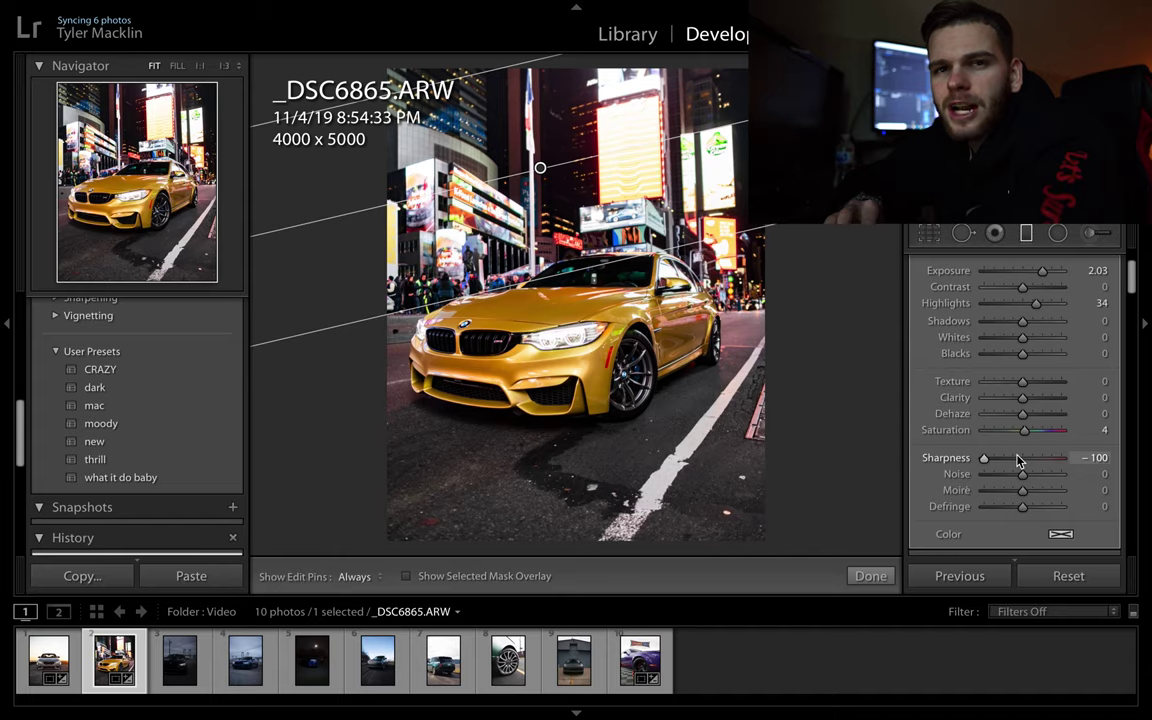
key("m")
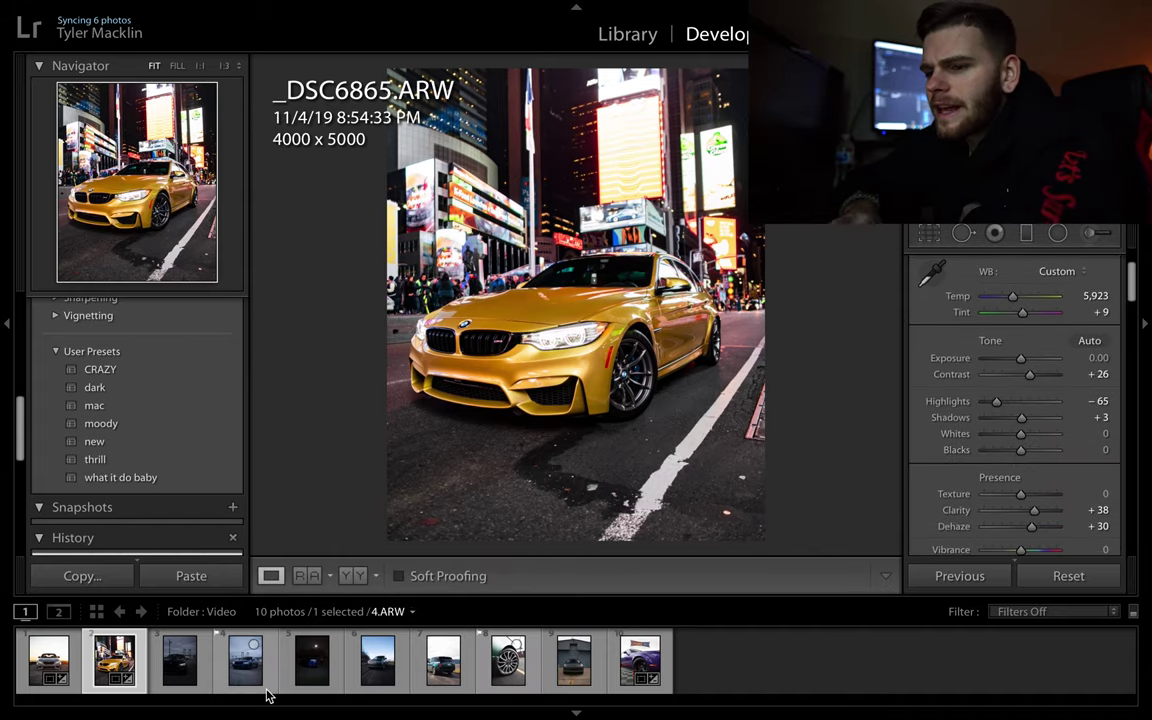
- Open black-car 5.ARW, nudge Highlights, and apply the 'new' user preset
left_click(183, 680)
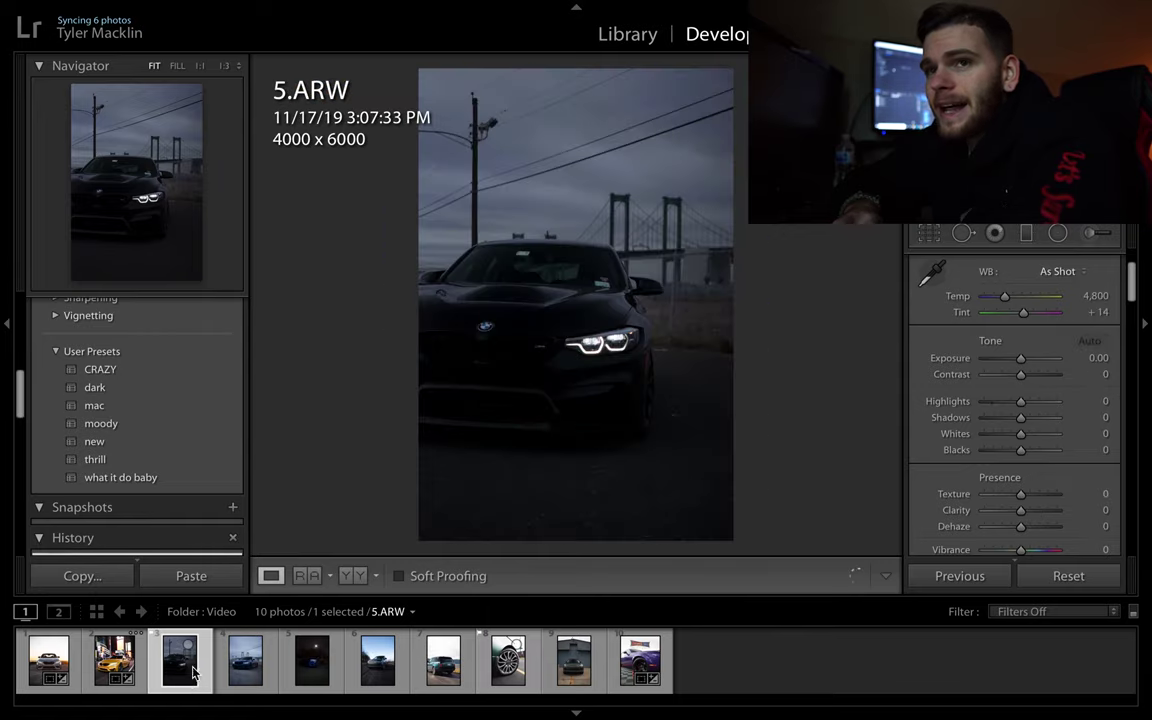
left_click(997, 404)
left_click_drag(1040, 404, 1036, 404)
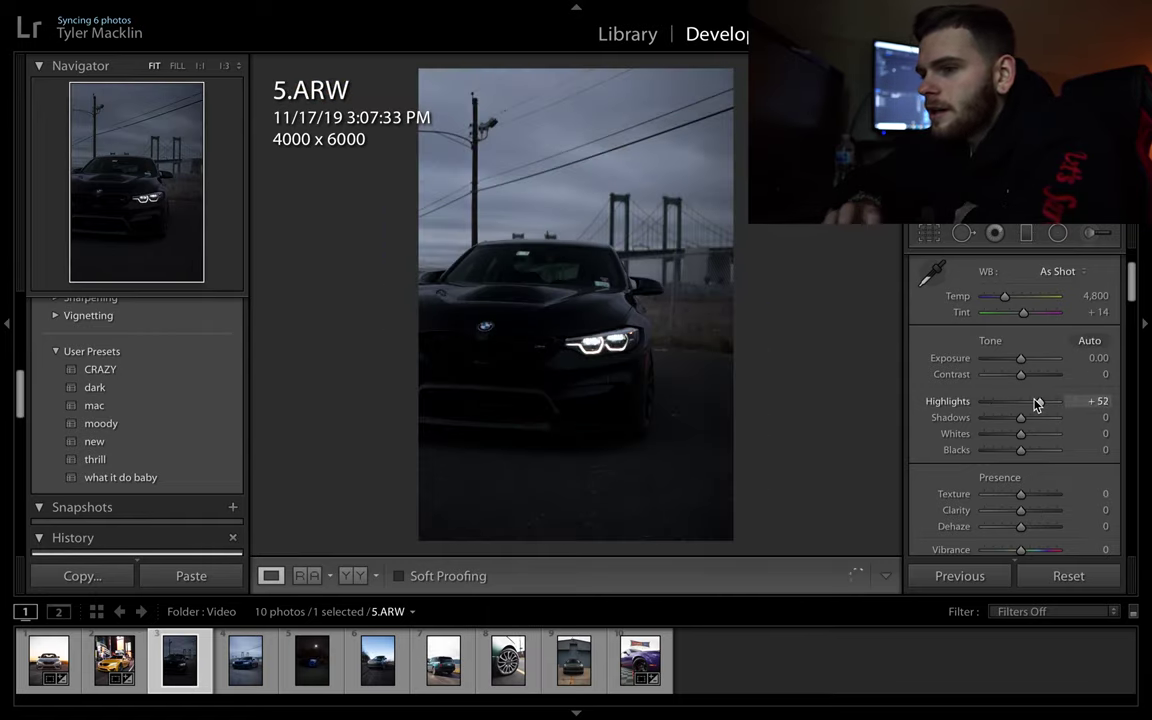
left_click(99, 461)
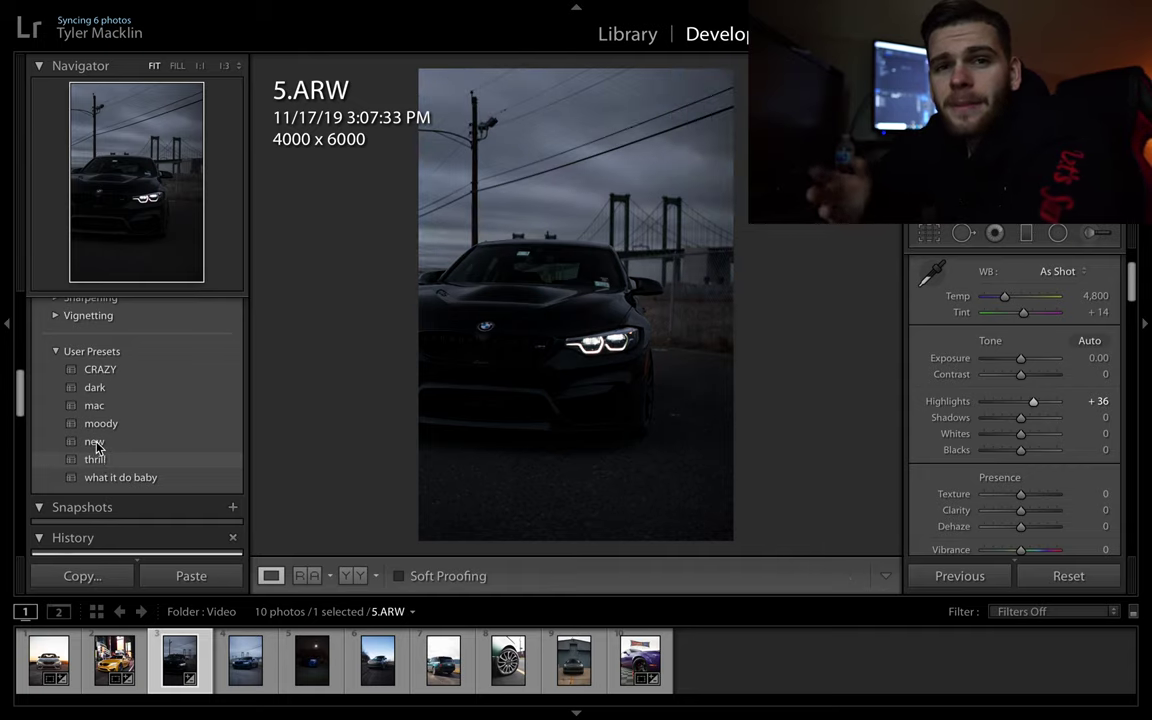
left_click(95, 442)
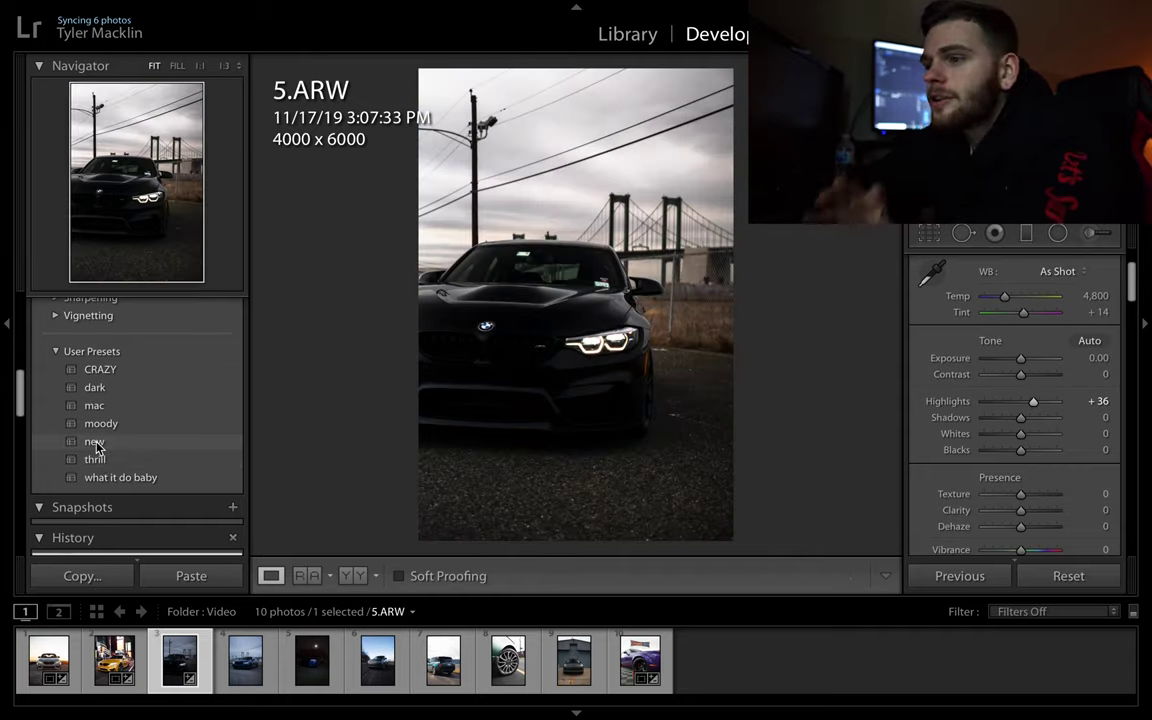
left_click(95, 442)
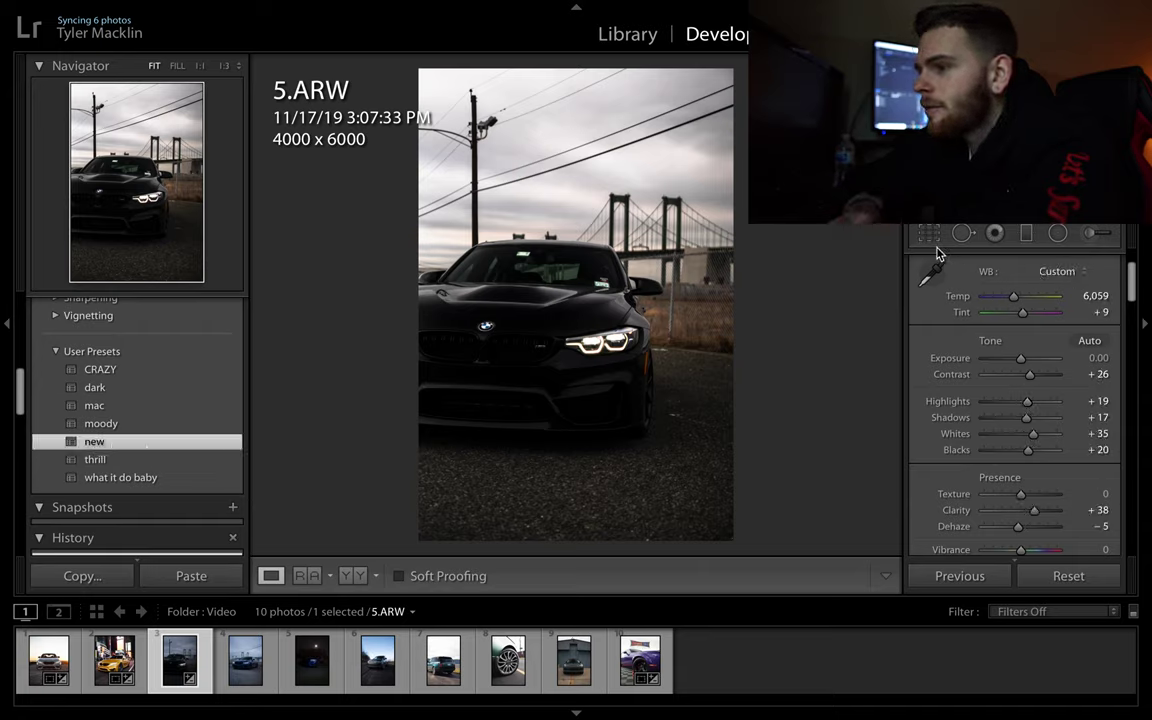
- Crop 5.ARW to 4 x 5 / 8 x 10, rotated -1.91° to 3842 x 4803
scroll(1023, 268, "up", 2)
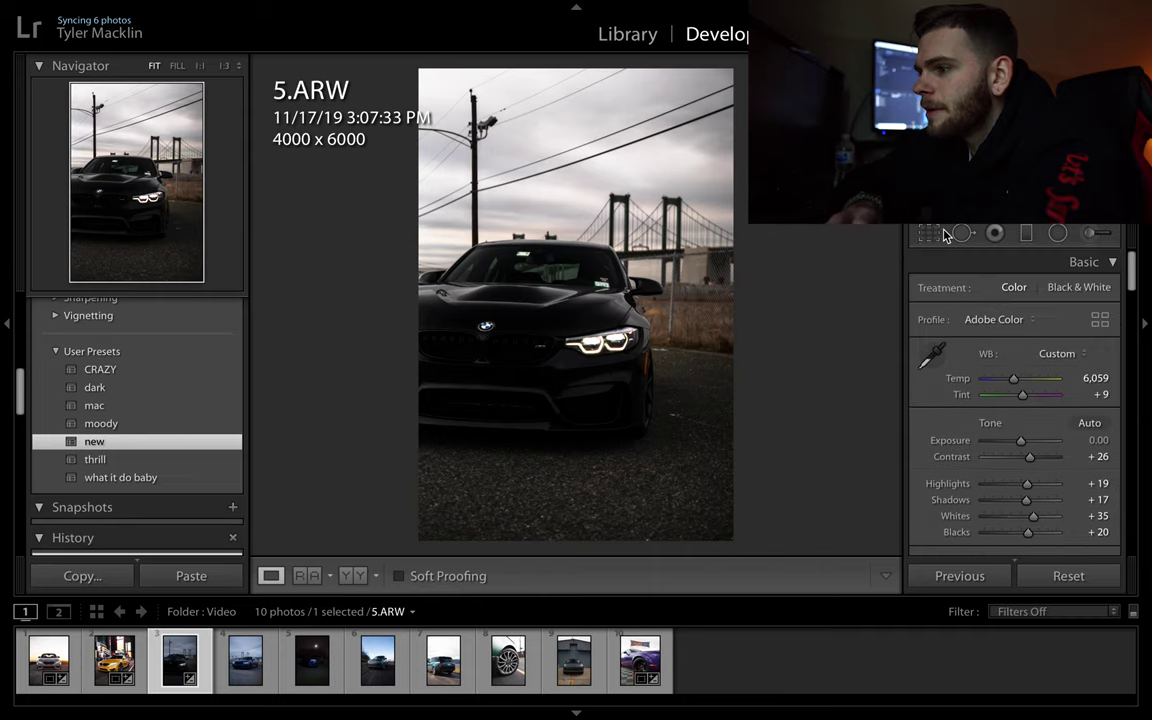
key("r")
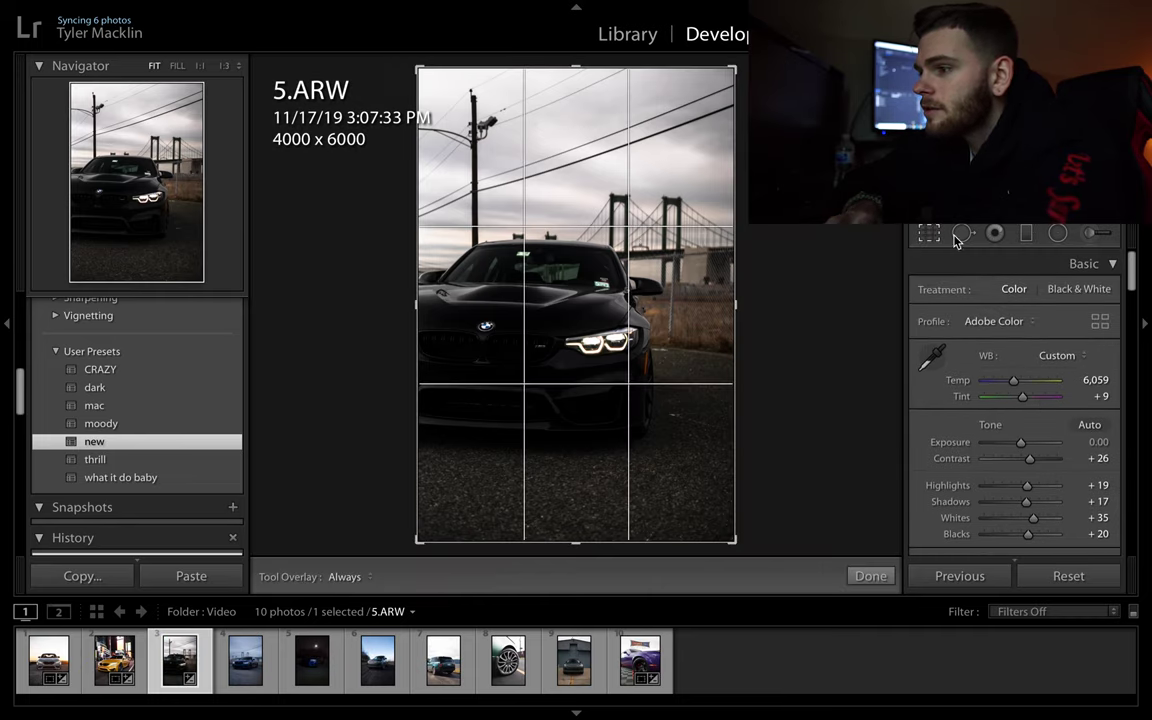
left_click(1050, 302)
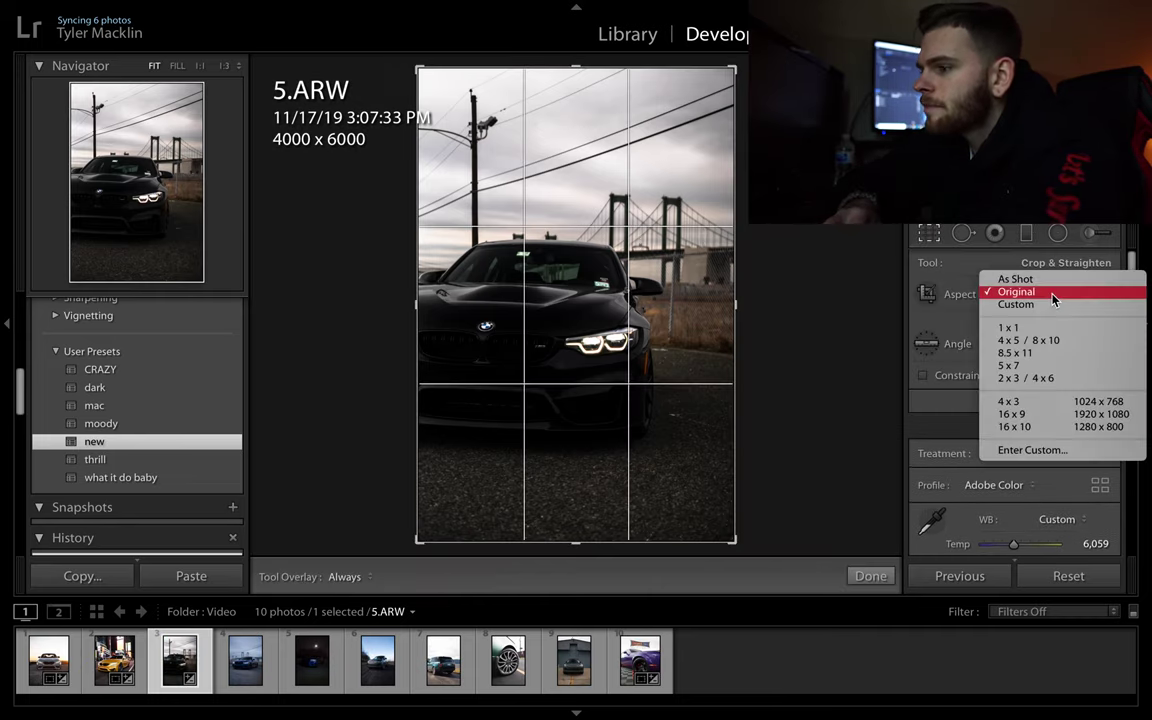
left_click(1016, 337)
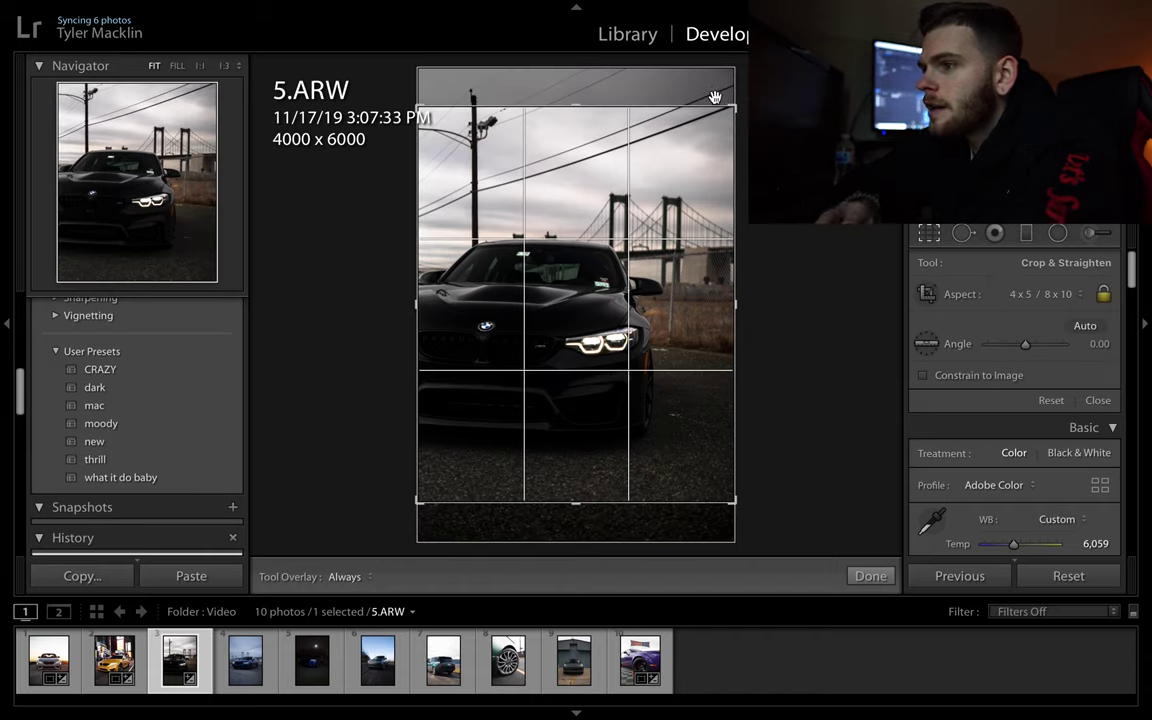
left_click_drag(714, 97, 722, 99)
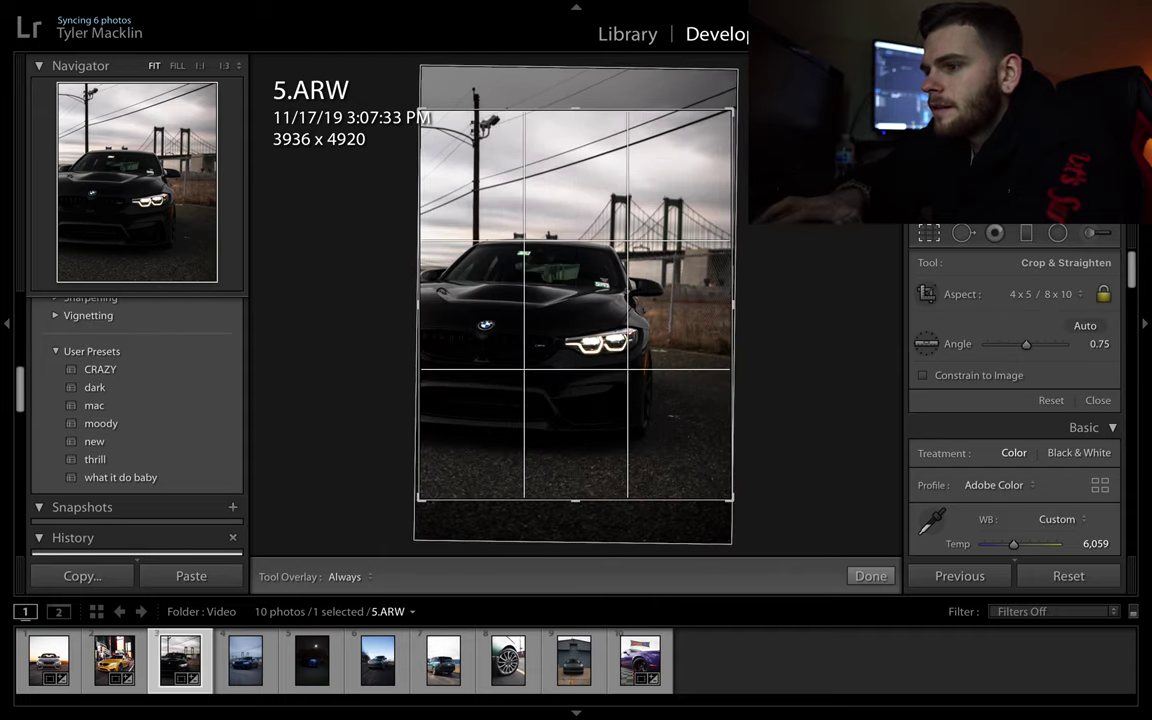
key("Return")
left_click(928, 232)
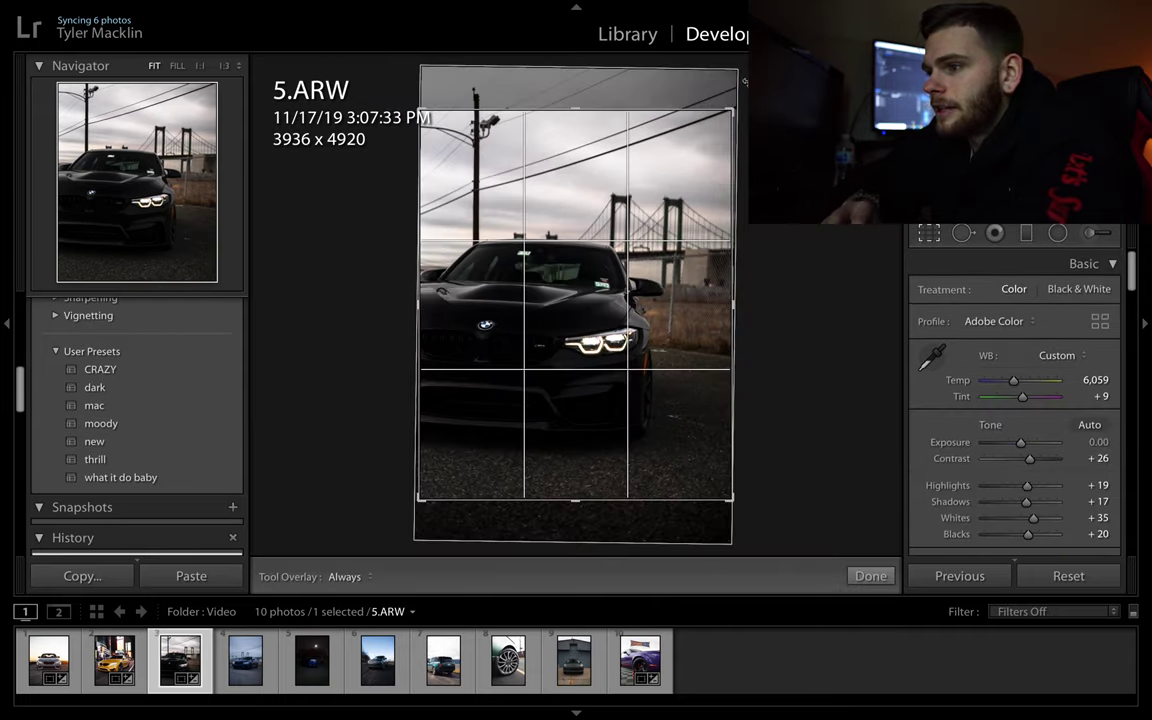
left_click_drag(735, 64, 733, 76)
- Commit the straightened crop and raise Highlights on 5.ARW
key("Return")
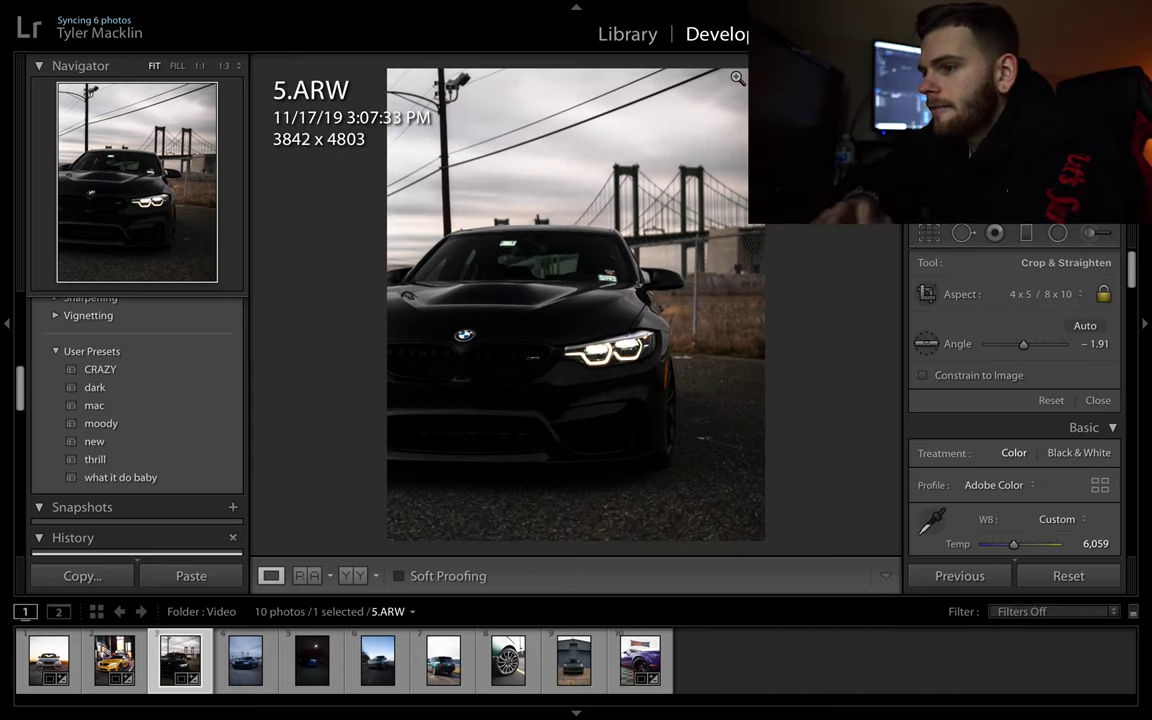
scroll(914, 428, "down", 3)
scroll(914, 428, "down", 1)
scroll(914, 428, "down", 1)
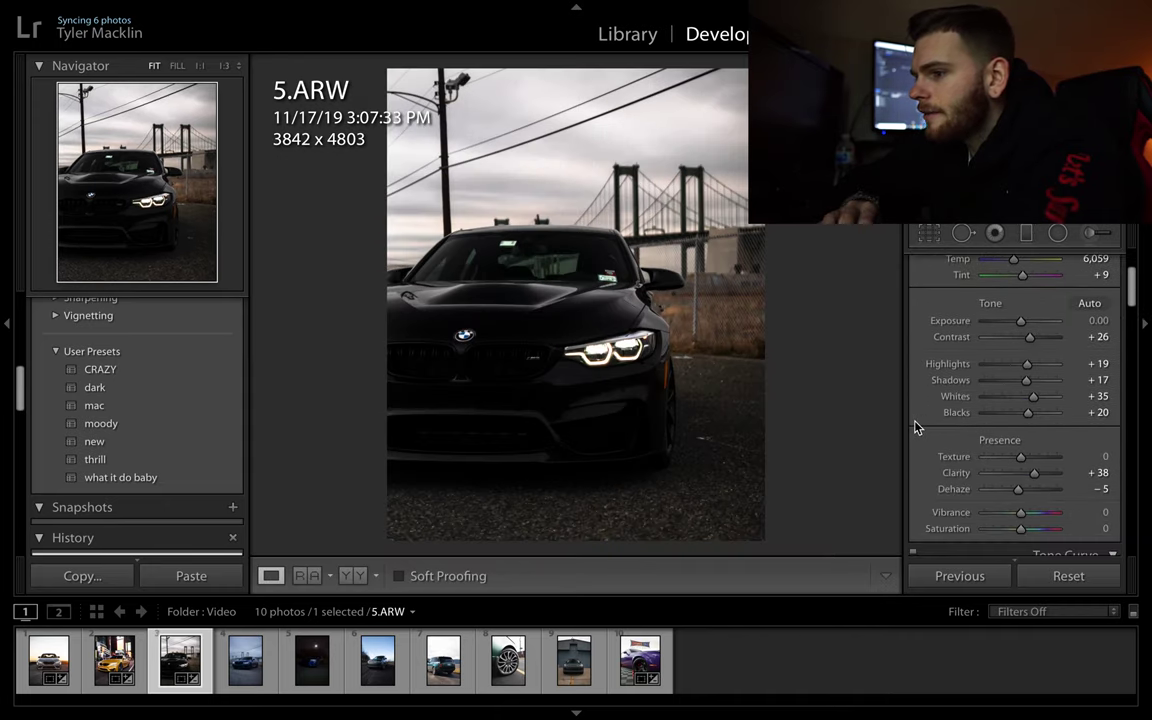
mouse_move(1001, 368)
left_mouse_down()
mouse_move(1059, 377)
mouse_move(1020, 365)
mouse_move(1017, 345)
left_mouse_up()
scroll(980, 320, "up", 2)
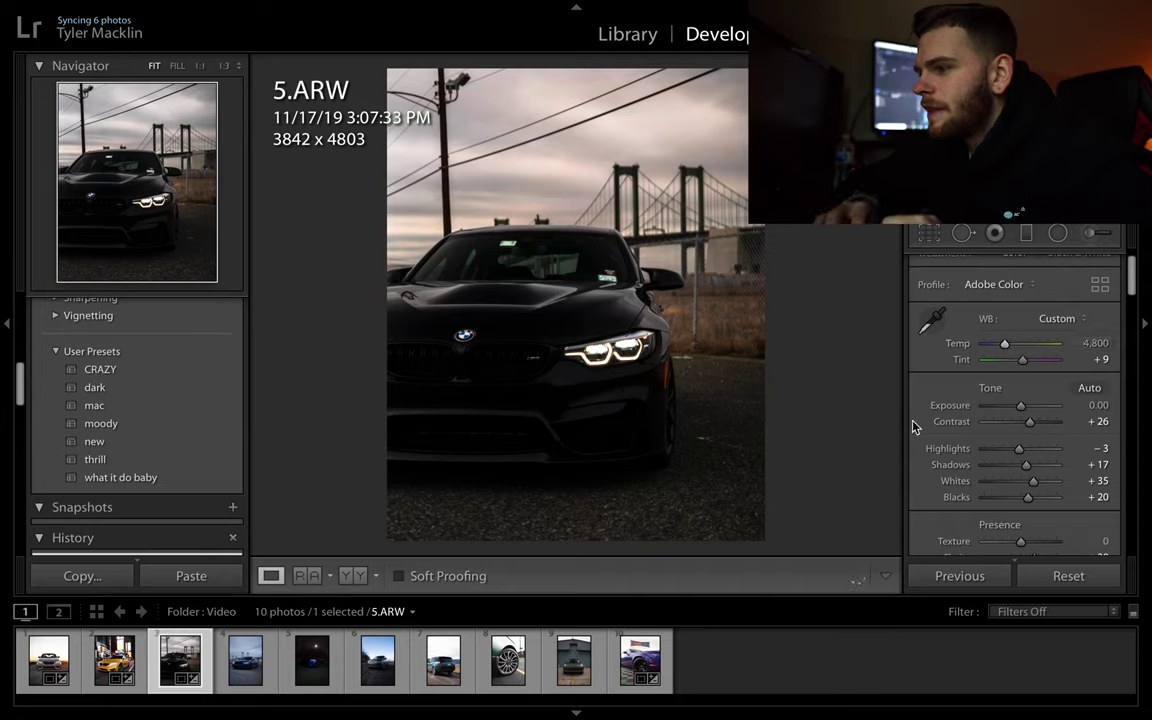
- Check the HSL Saturation values, then raise Highlights again to brighten 5.ARW
scroll(912, 427, "down", 5)
scroll(912, 427, "down", 5)
scroll(912, 427, "down", 5)
scroll(912, 427, "down", 2)
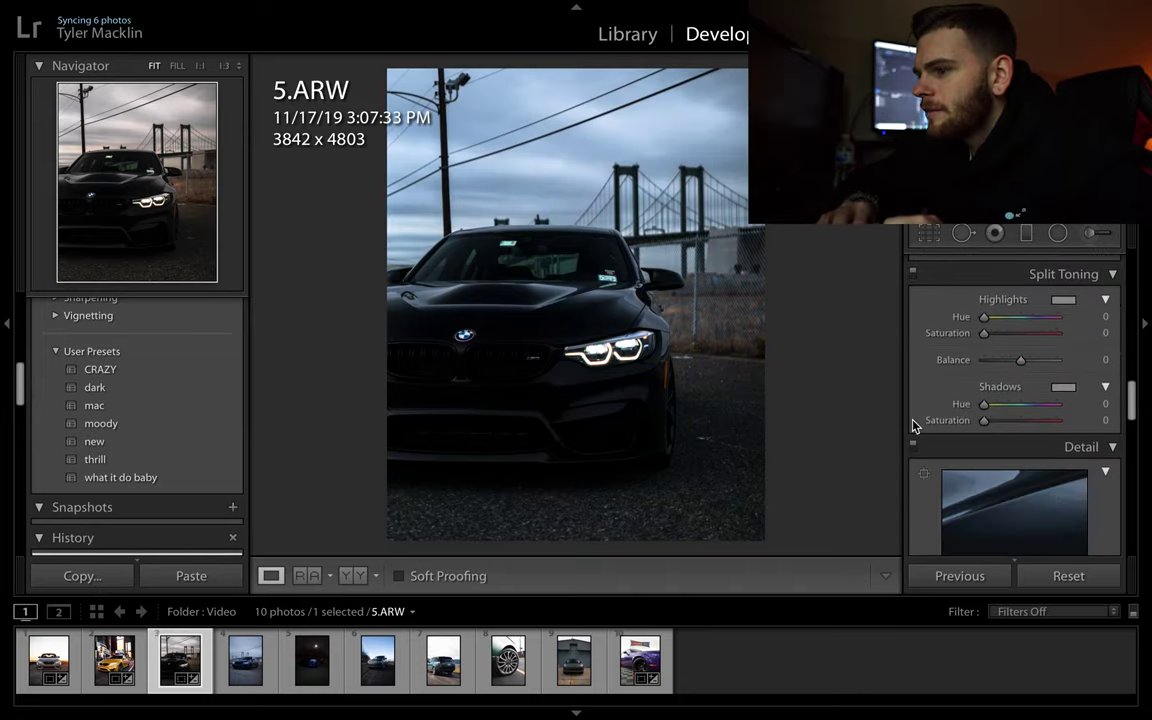
scroll(966, 388, "up", 3)
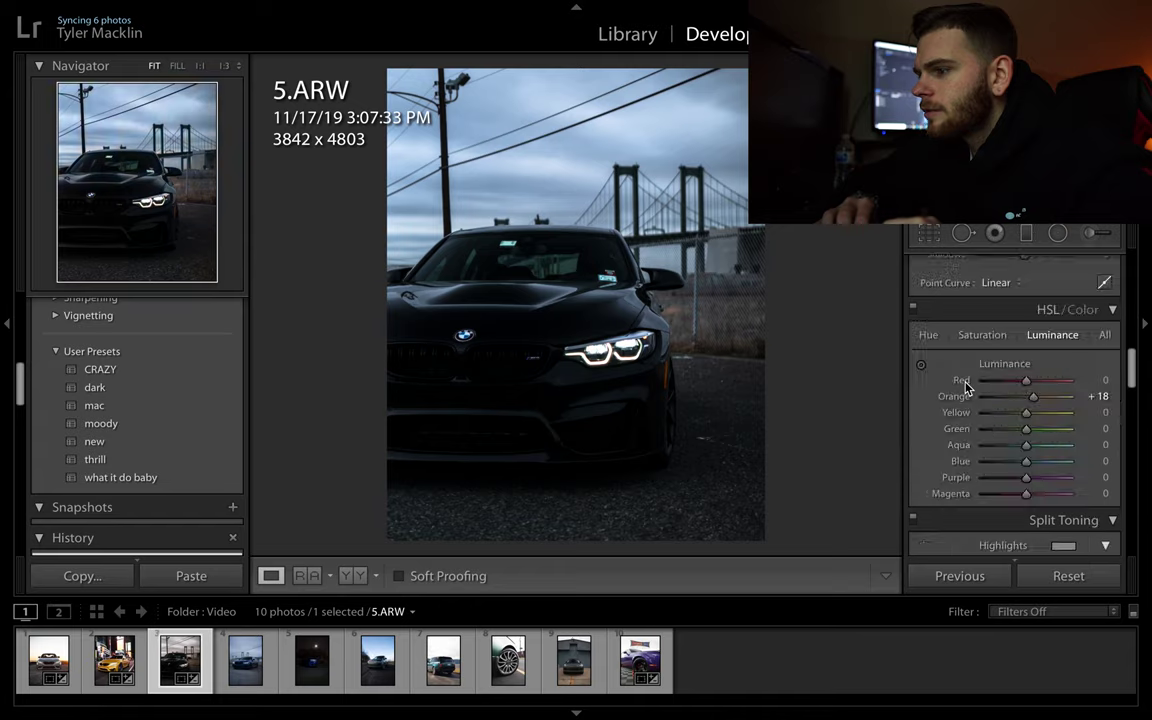
scroll(966, 388, "up", 3)
scroll(966, 388, "up", 3)
scroll(966, 388, "down", 3)
scroll(966, 388, "down", 3)
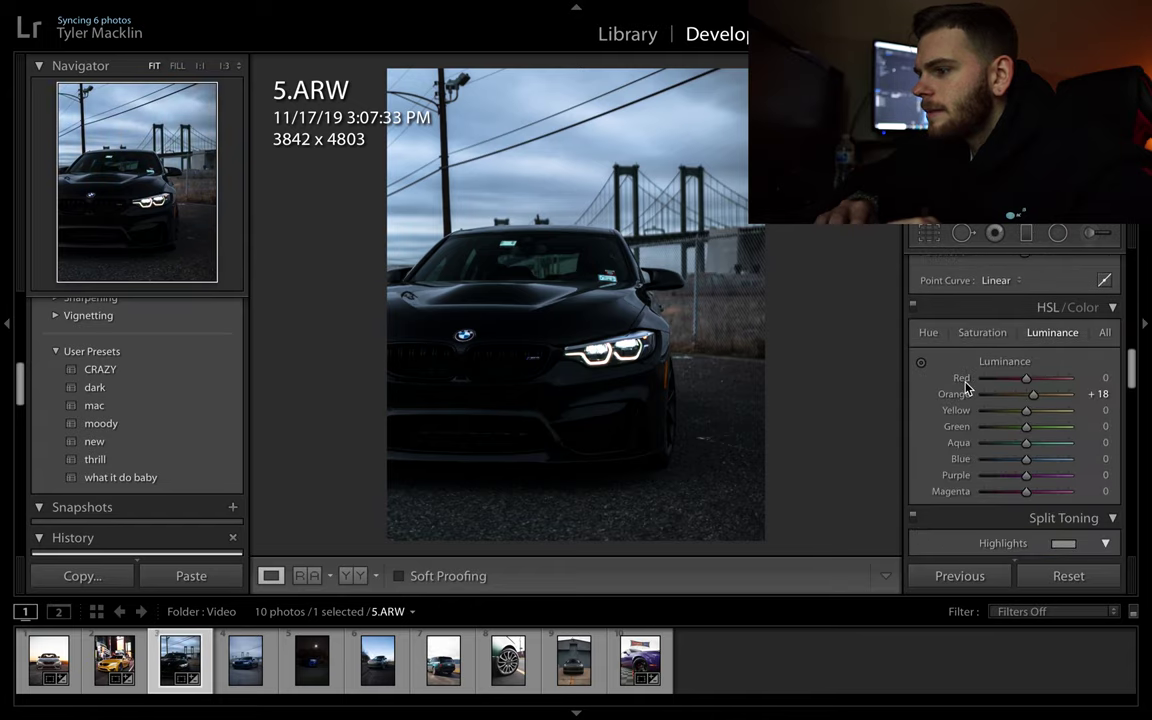
left_click(991, 335)
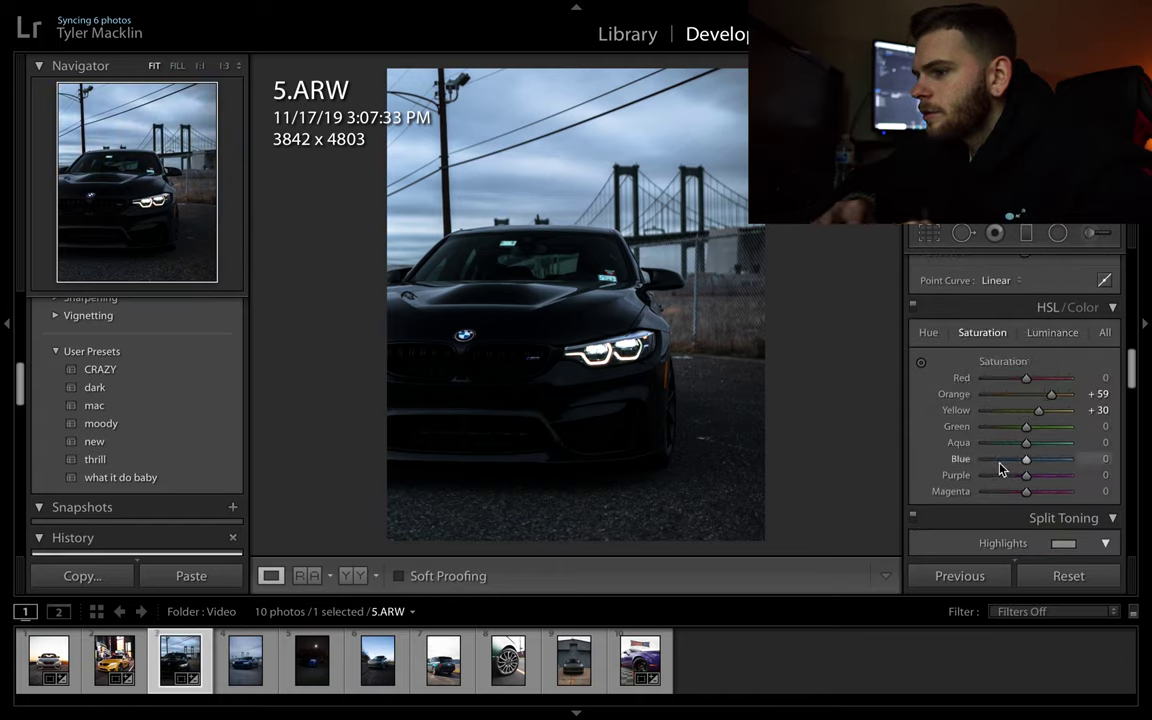
scroll(940, 430, "up", 3)
scroll(938, 426, "up", 3)
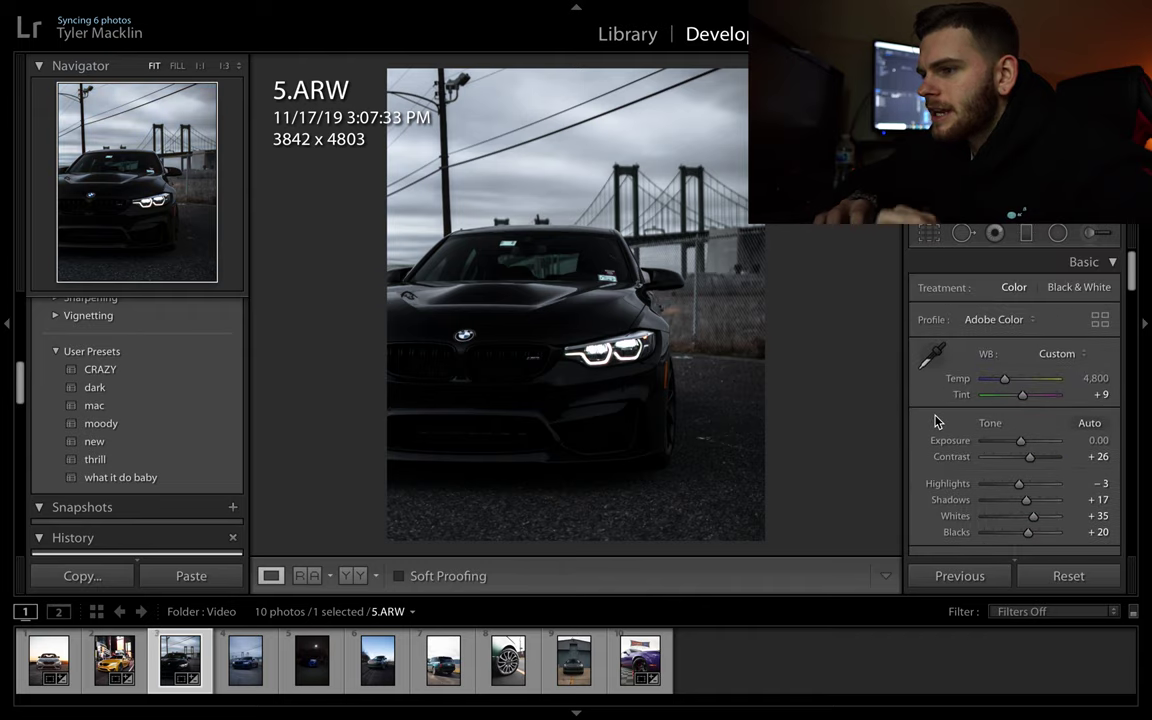
scroll(941, 442, "down", 1)
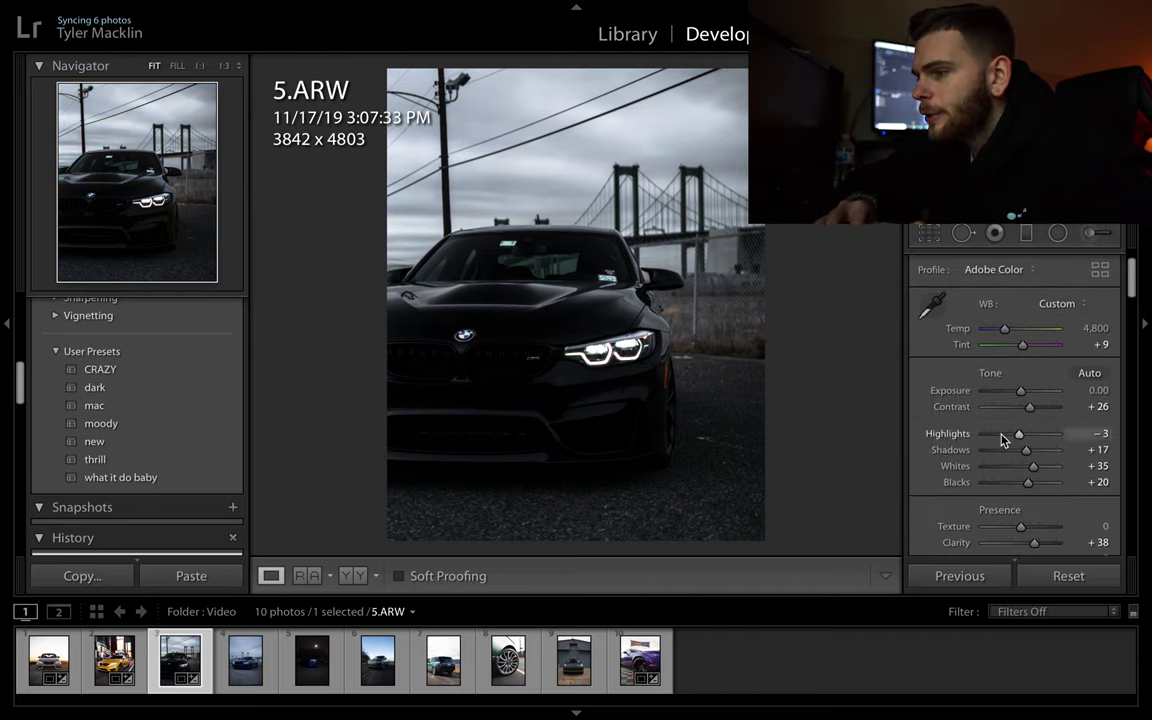
mouse_move(985, 440)
left_mouse_down()
mouse_move(1054, 427)
mouse_move(1031, 432)
left_mouse_up()
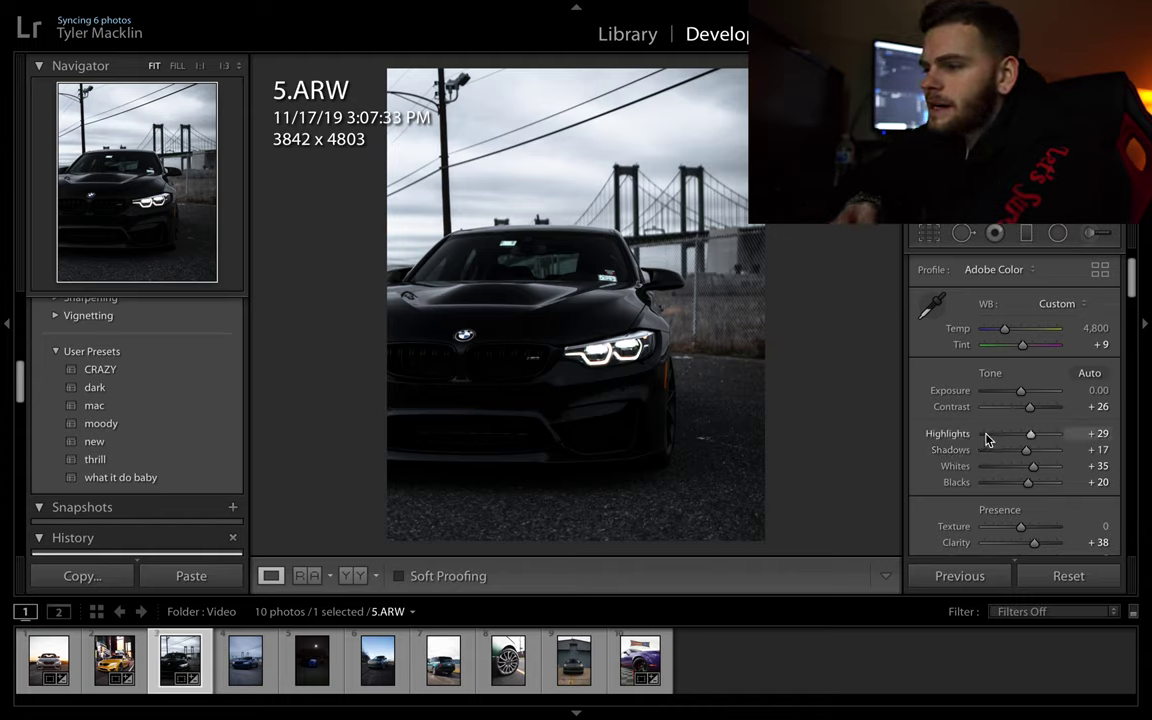
- Move on to 4.ARW, the blue BMW by the bridge
key("Right")
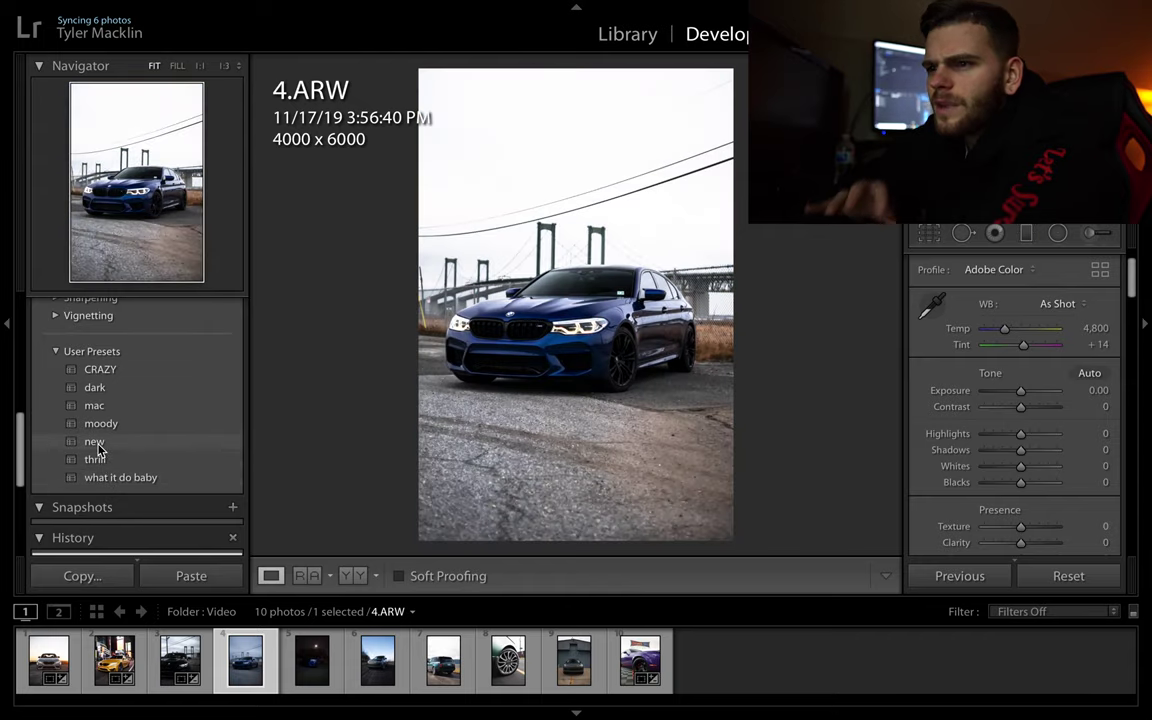
- Apply the 'new' user preset (Temp 6,059) and set Exposure +0.30, Highlights -88, Whites -58
left_click(95, 442)
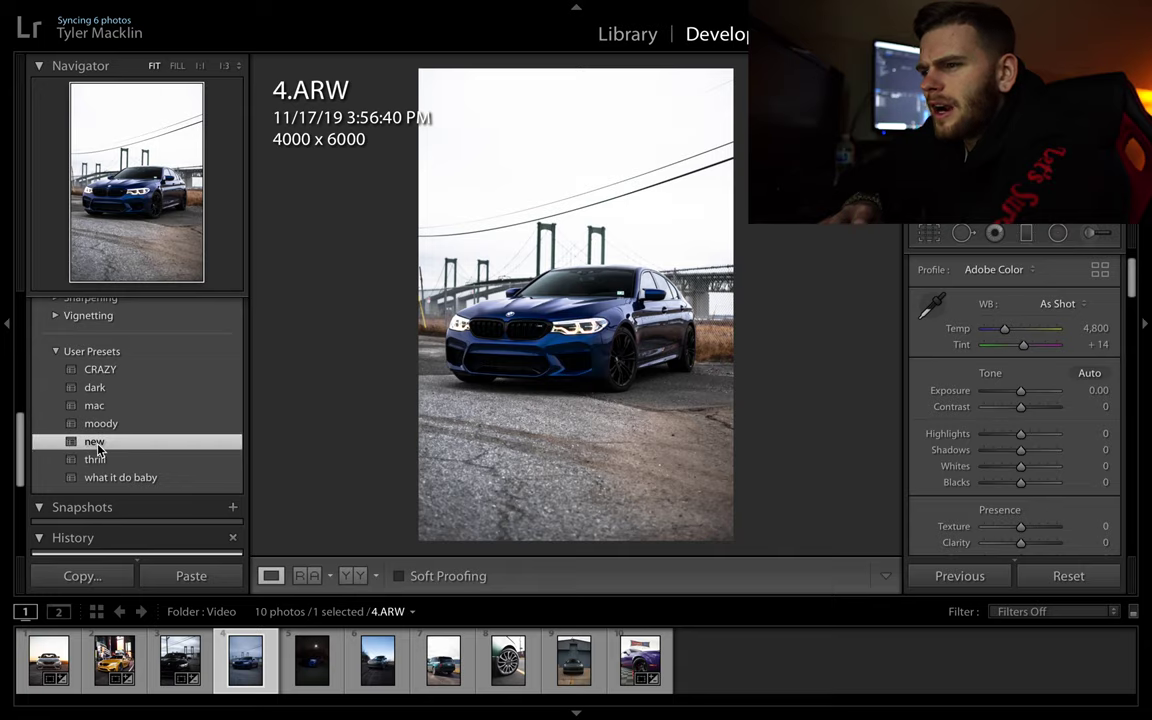
left_click(997, 436)
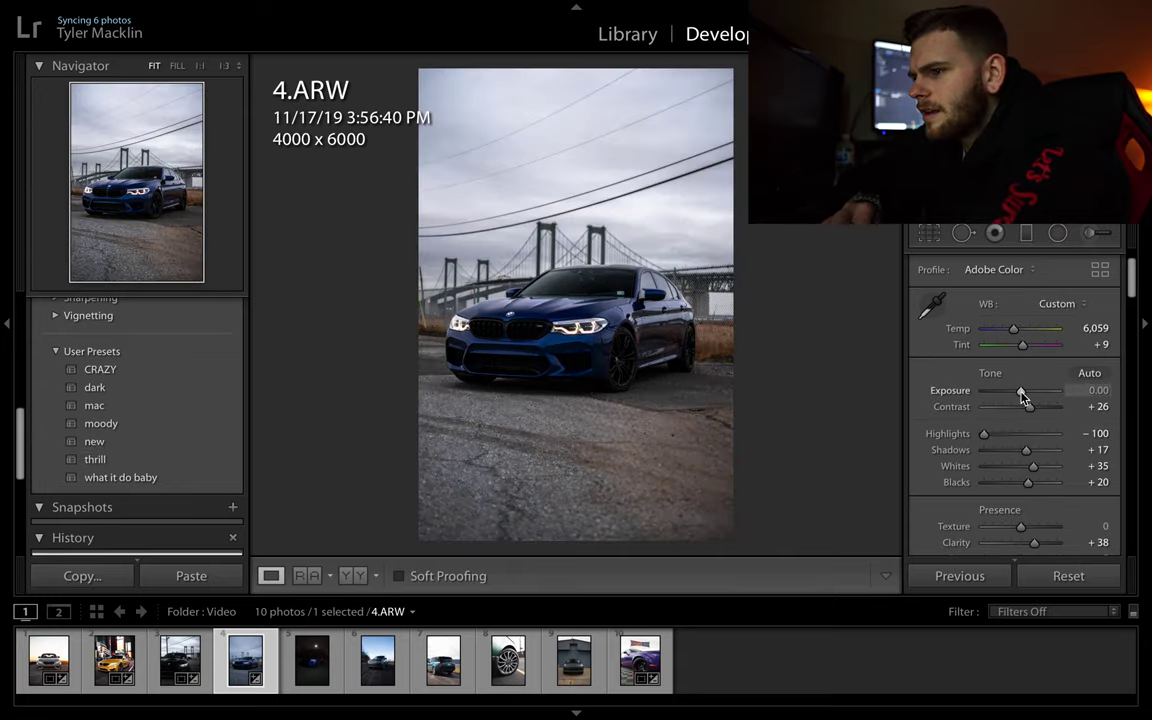
mouse_move(1022, 395)
left_mouse_down()
mouse_move(989, 433)
mouse_move(998, 466)
left_mouse_up()
left_click(1008, 435)
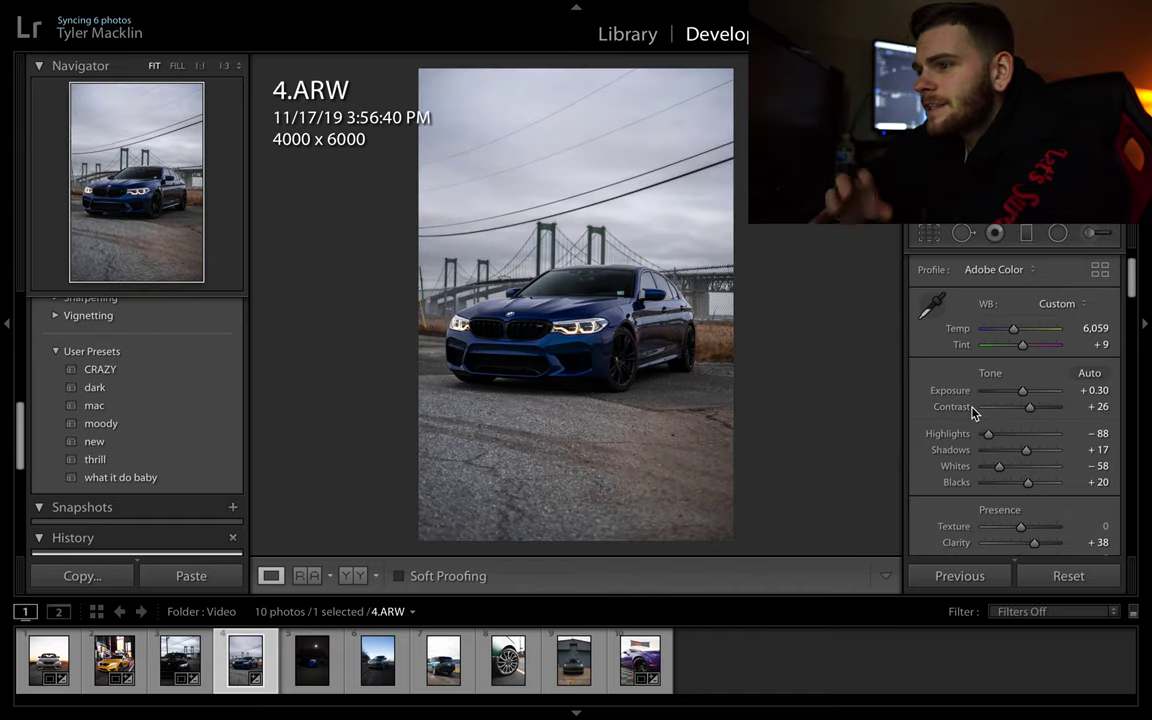
- Add a graduated filter across the sky with Dehaze 42 and Sharpness 0
key("m")
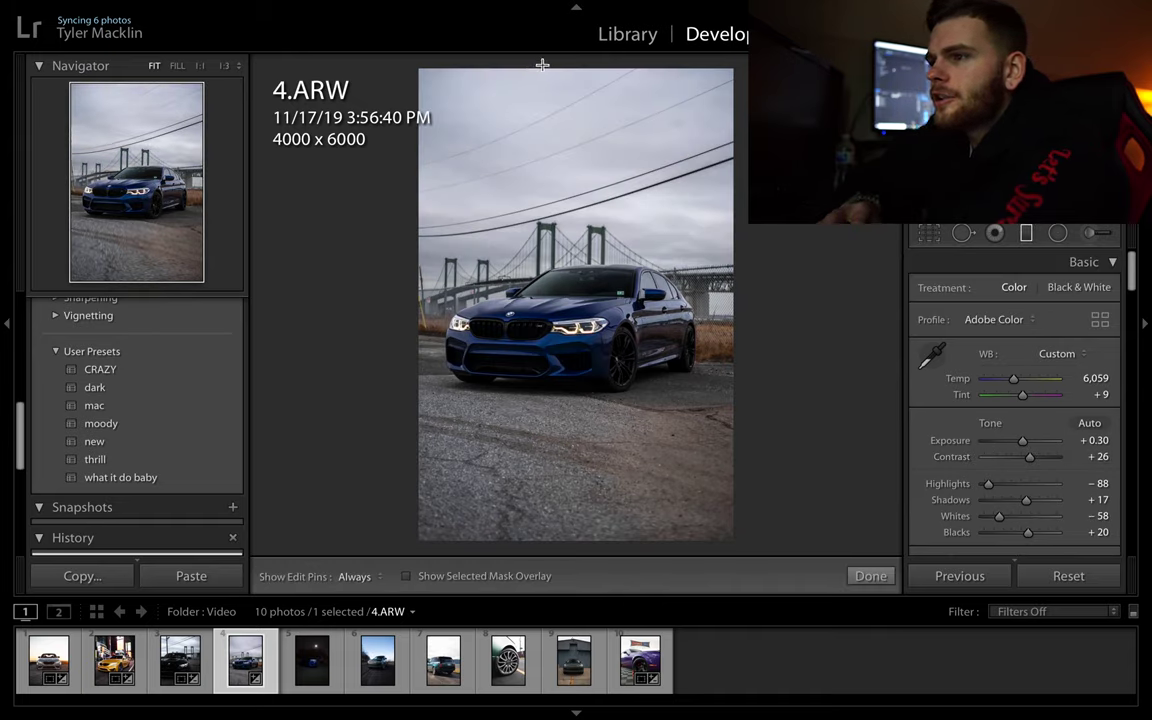
left_click_drag(542, 64, 632, 312)
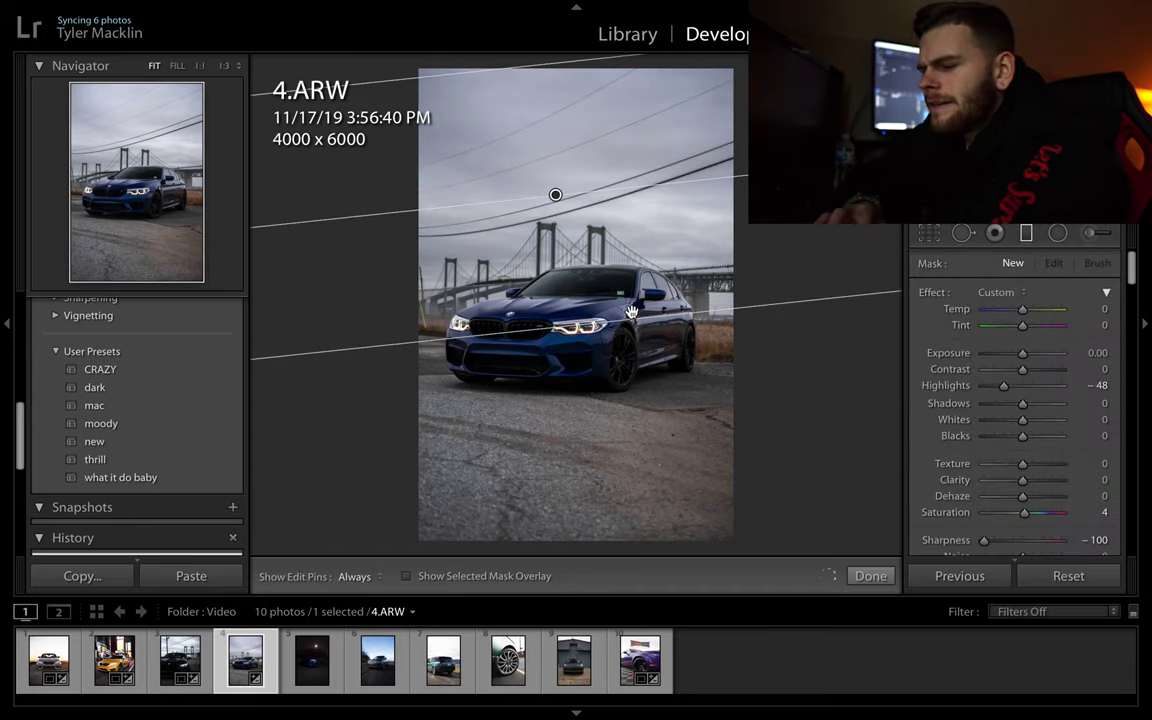
left_click_drag(1022, 496, 1040, 500)
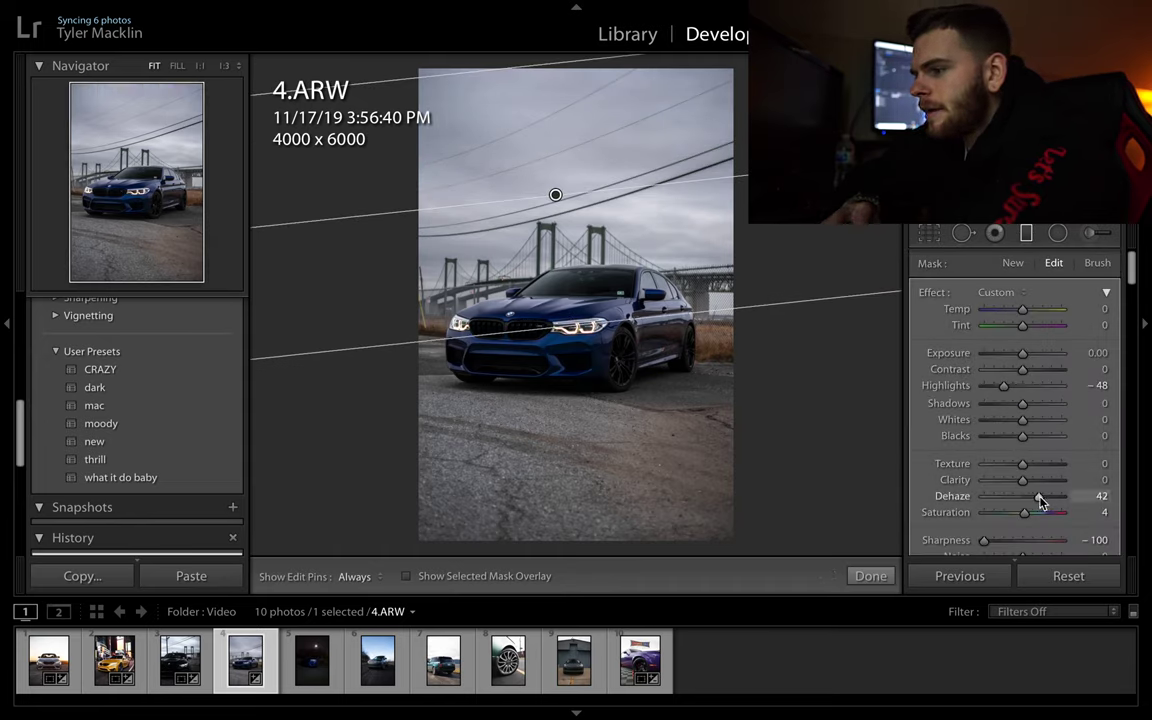
left_click(1022, 541)
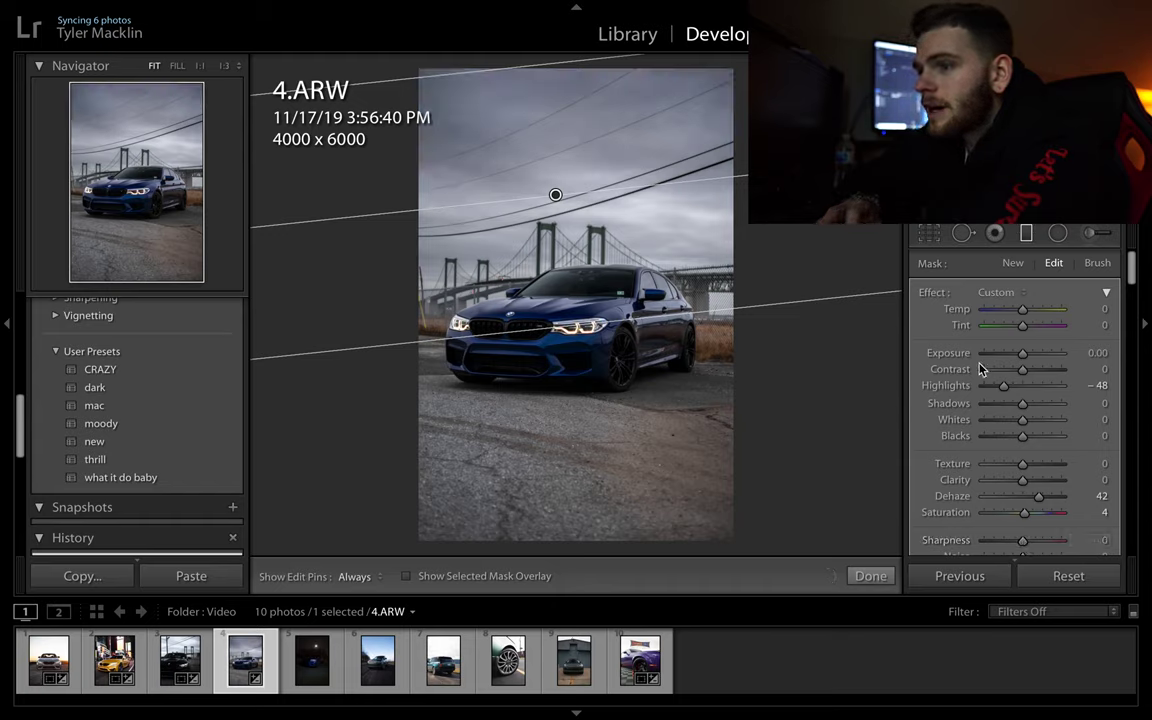
key("Return")
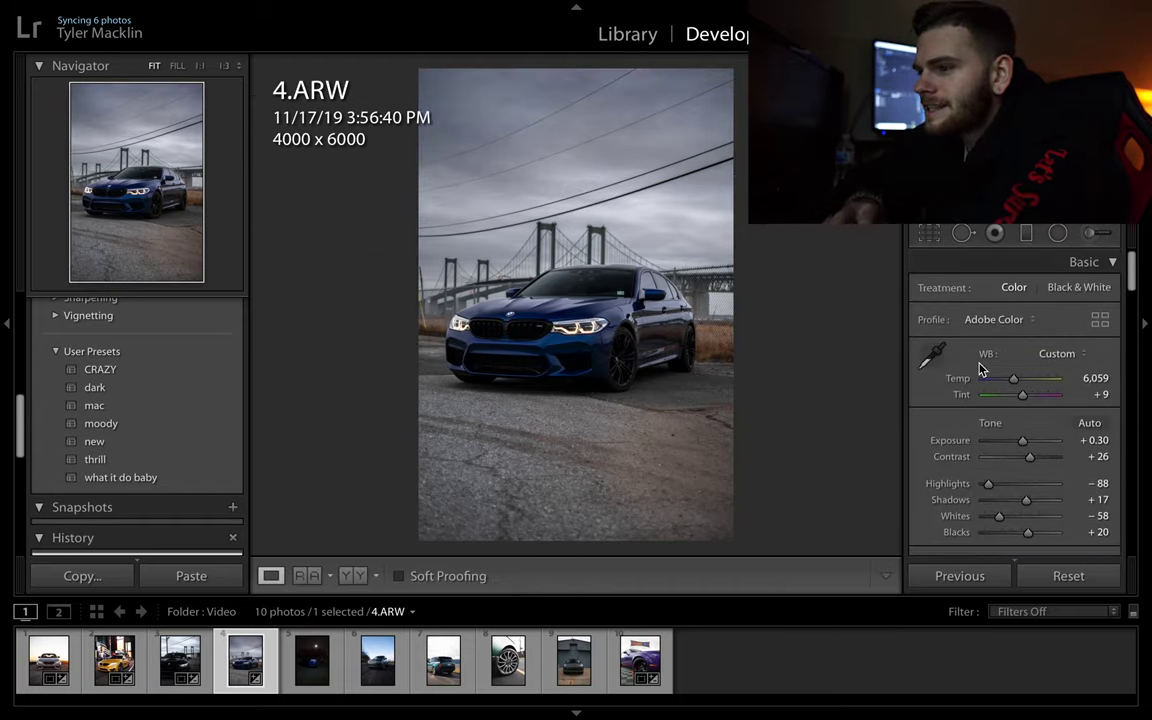
- Set the global Dehaze to +20 and Exposure to +0.60
scroll(970, 408, "down", 5)
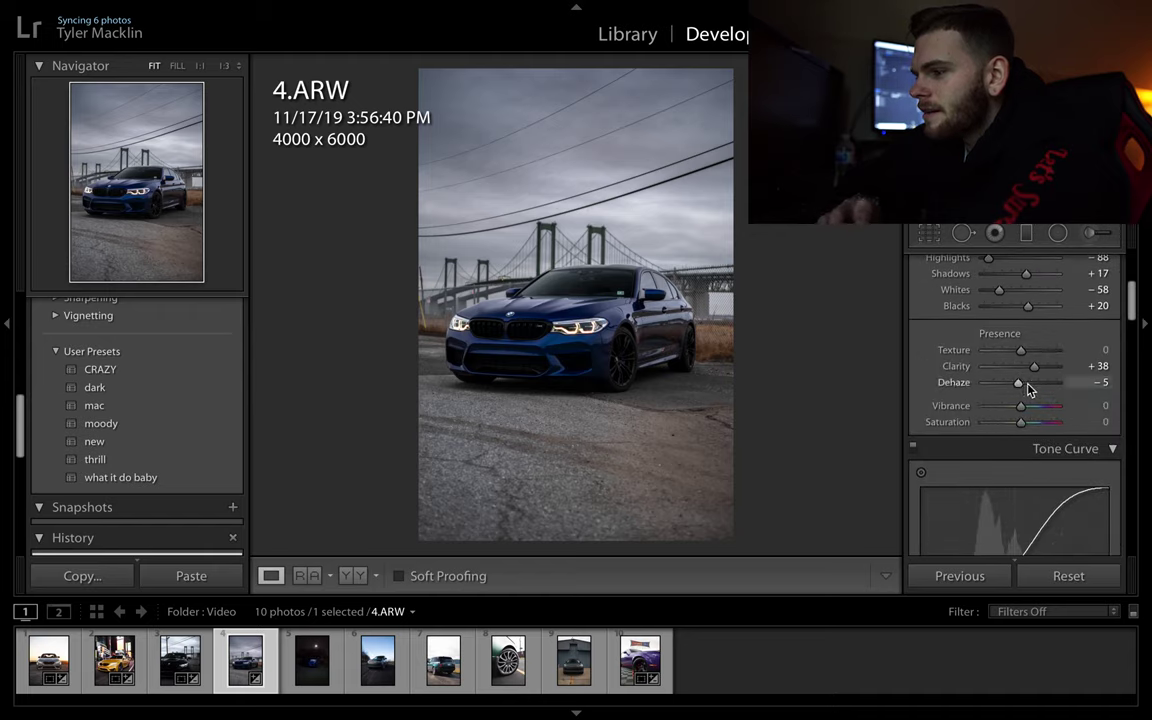
left_click_drag(1020, 384, 1030, 386)
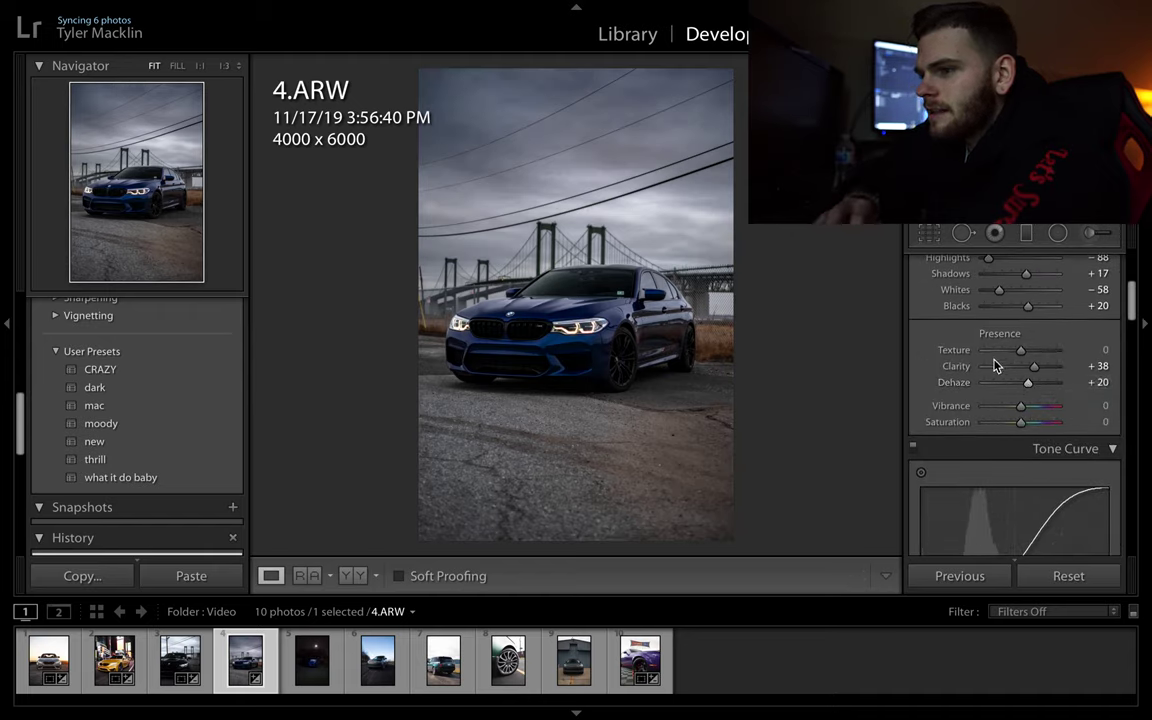
scroll(1028, 400, "up", 5)
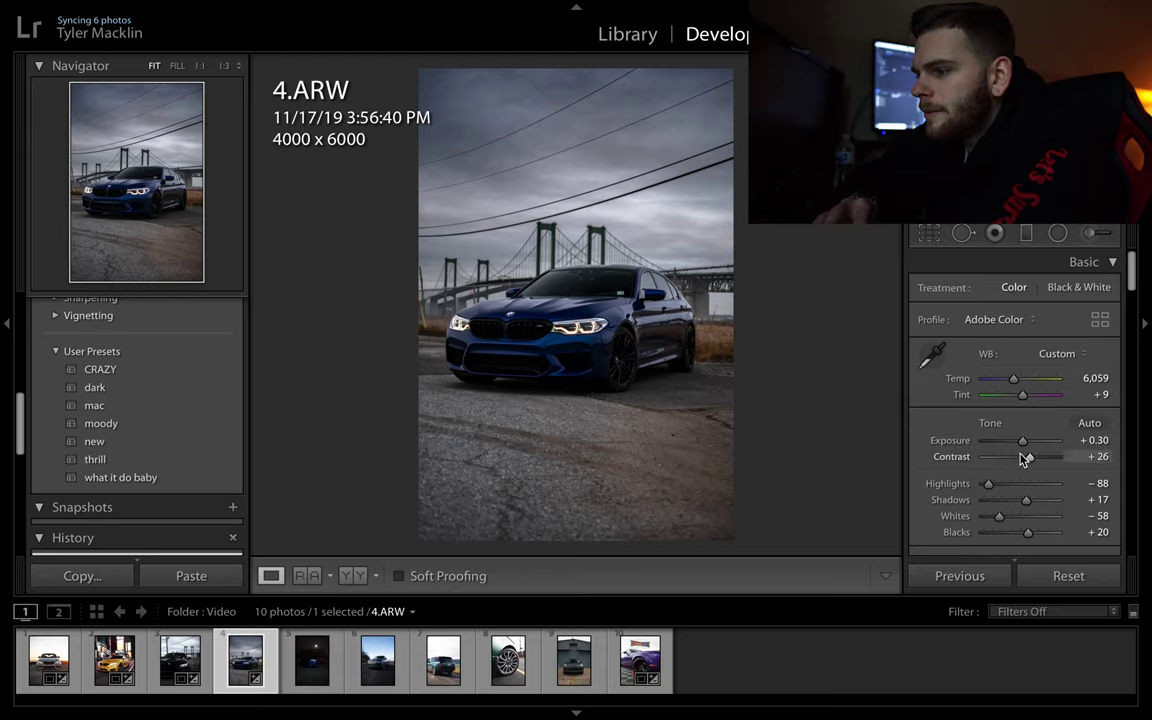
key("Up")
key("Up")
key("Up")
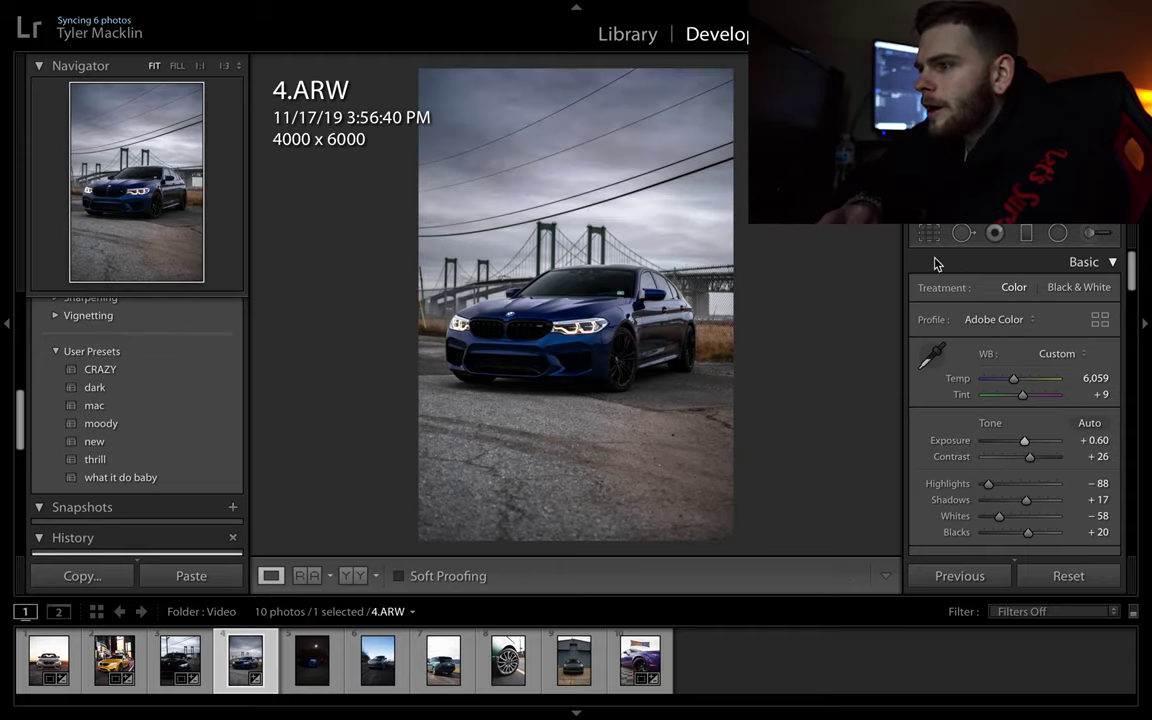
left_click(929, 232)
- Crop the blue car photo to 4 x 5 / 8 x 10 and zoom in to check the headlight
left_click(1050, 293)
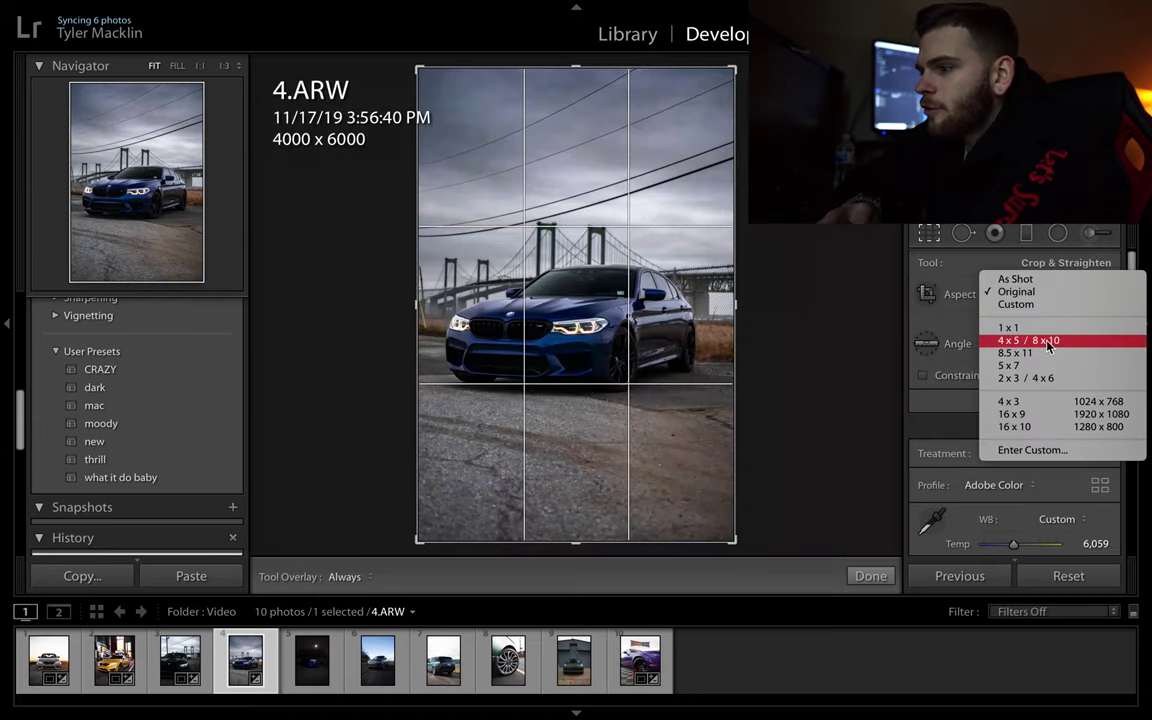
left_click(975, 337)
key("Return")
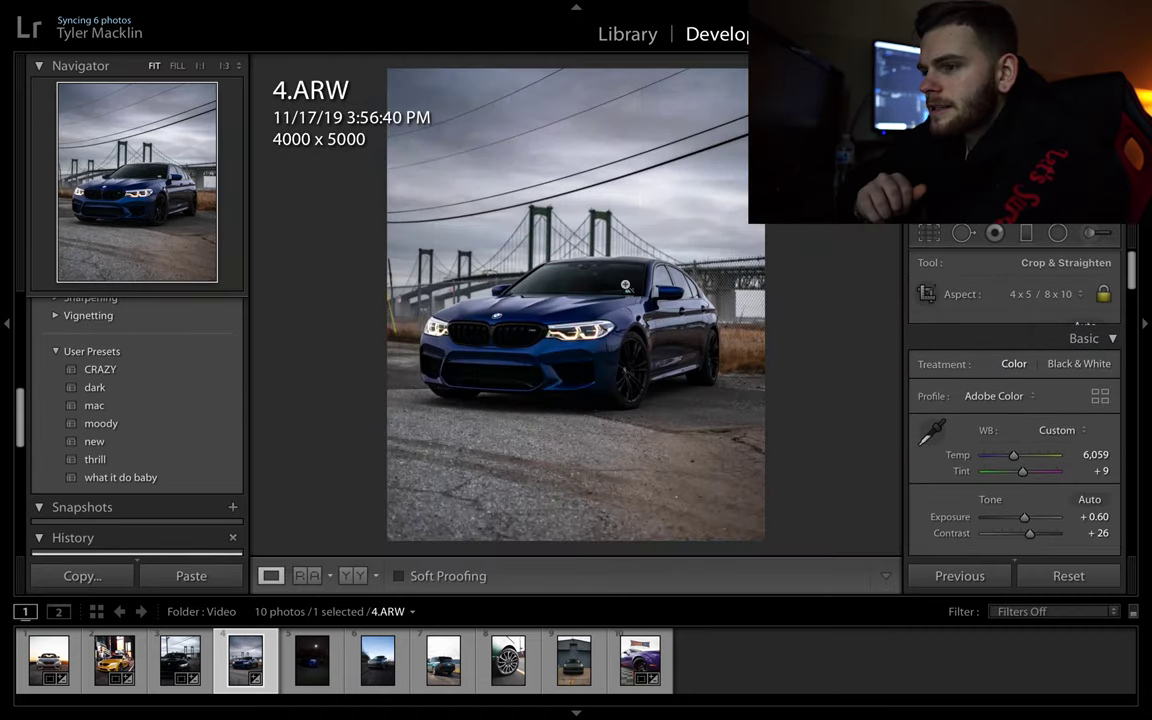
left_click(586, 360)
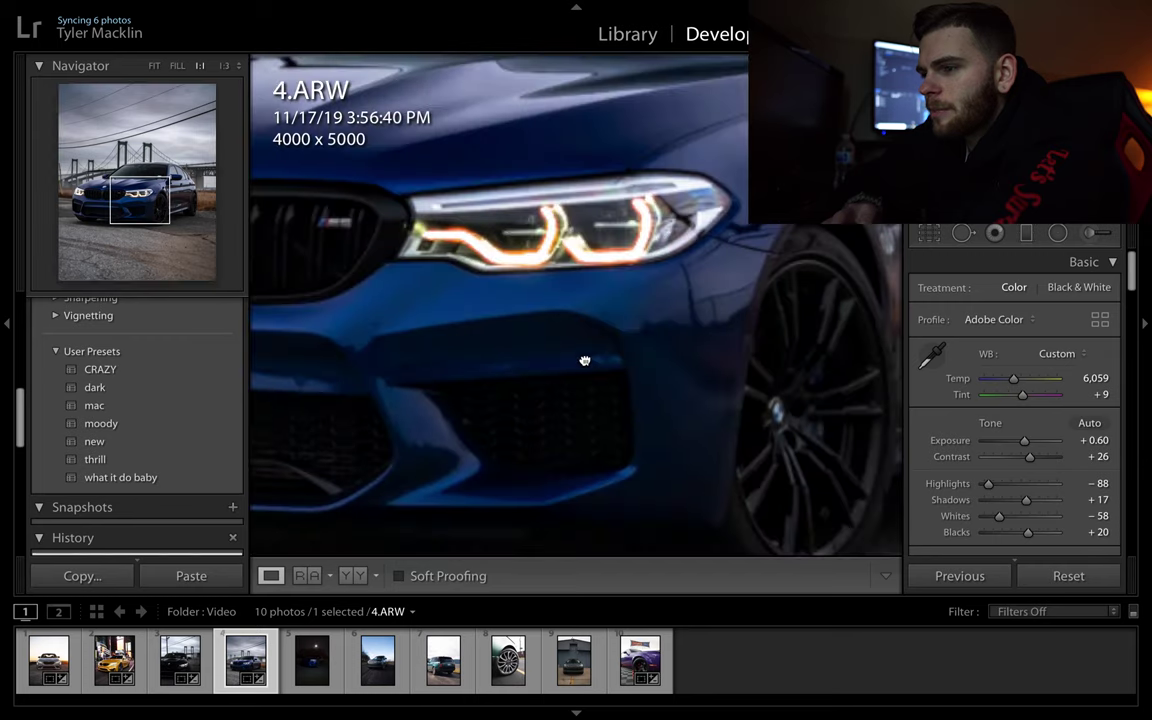
left_click(586, 360)
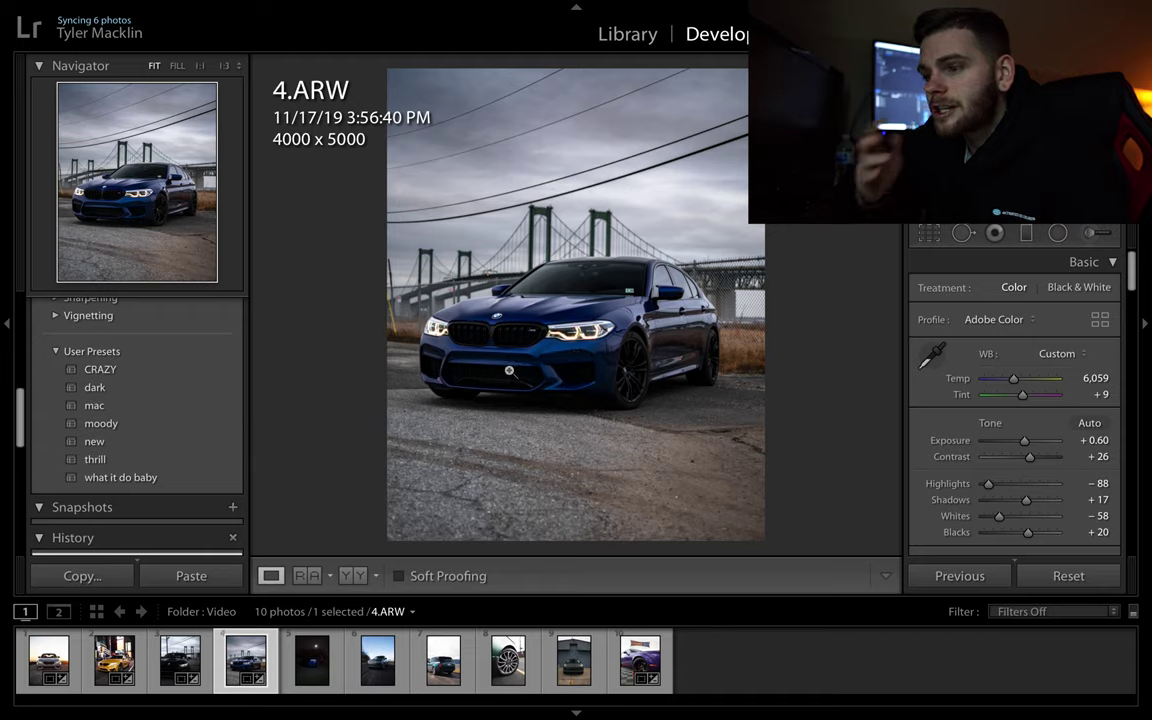
- Adjust the blue car's Tone Curve region sliders, then move on to the night shot 6.ARW
scroll(982, 483, "down", 5)
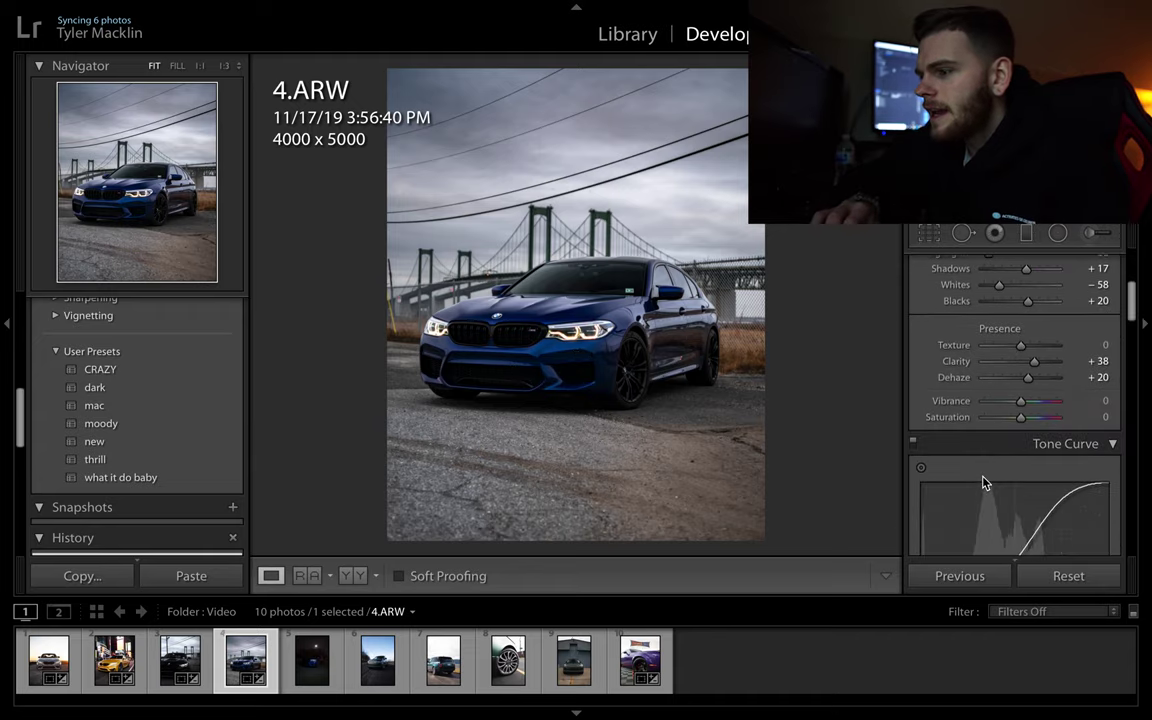
scroll(982, 483, "down", 3)
scroll(982, 483, "down", 3)
scroll(982, 483, "down", 1)
left_click_drag(1050, 432, 1020, 435)
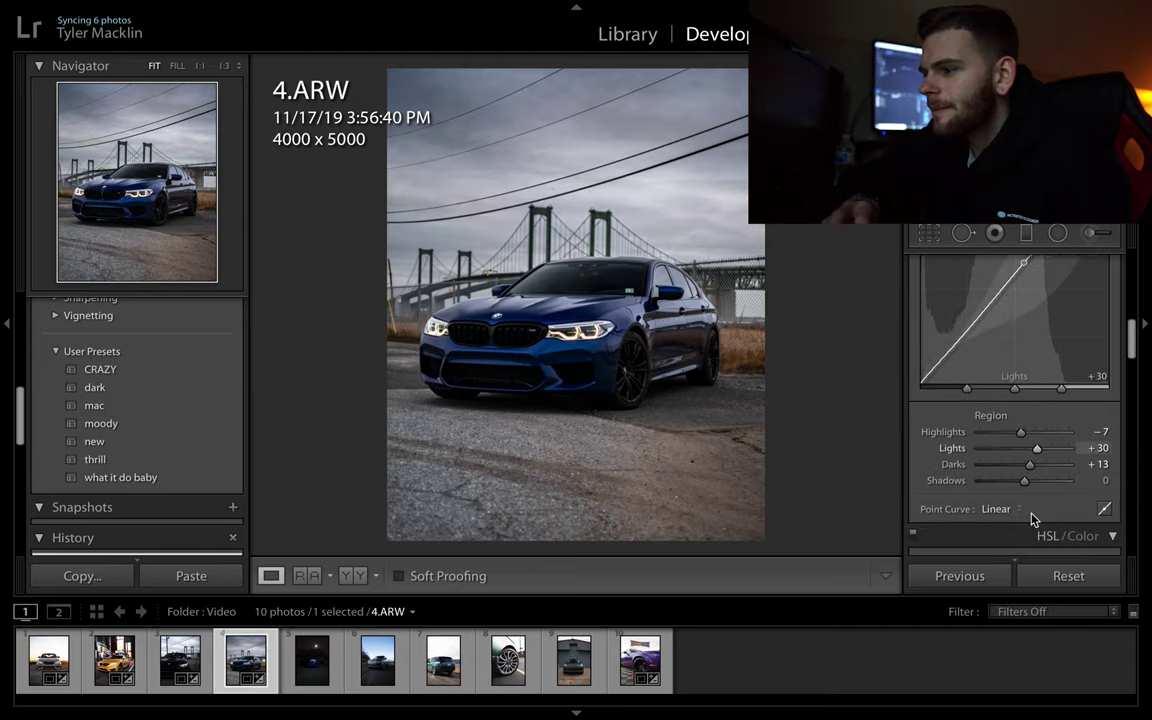
scroll(953, 382, "down", 3)
scroll(955, 381, "down", 2)
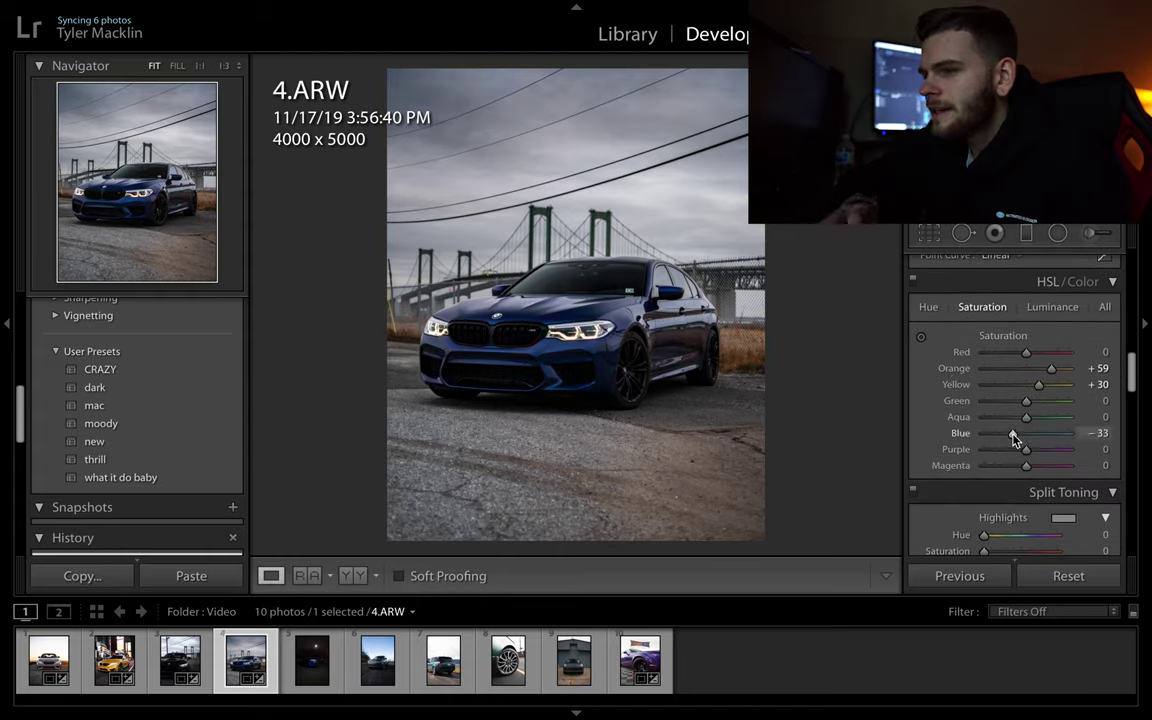
scroll(938, 440, "down", 1)
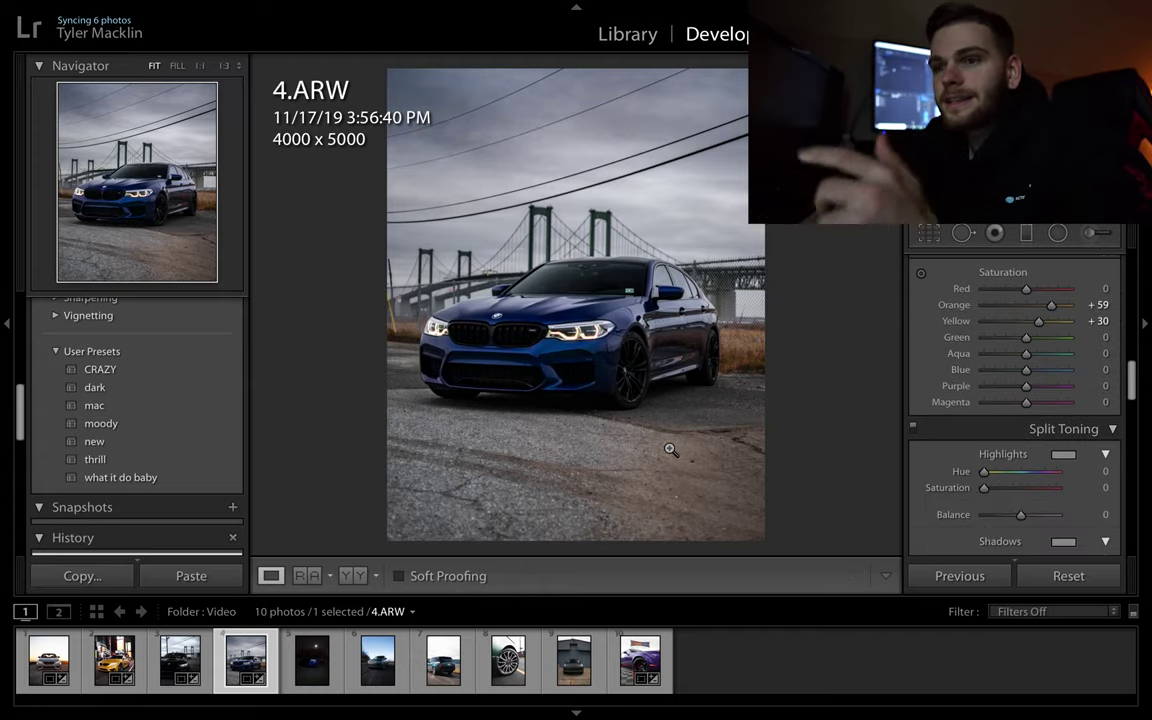
key("Right")
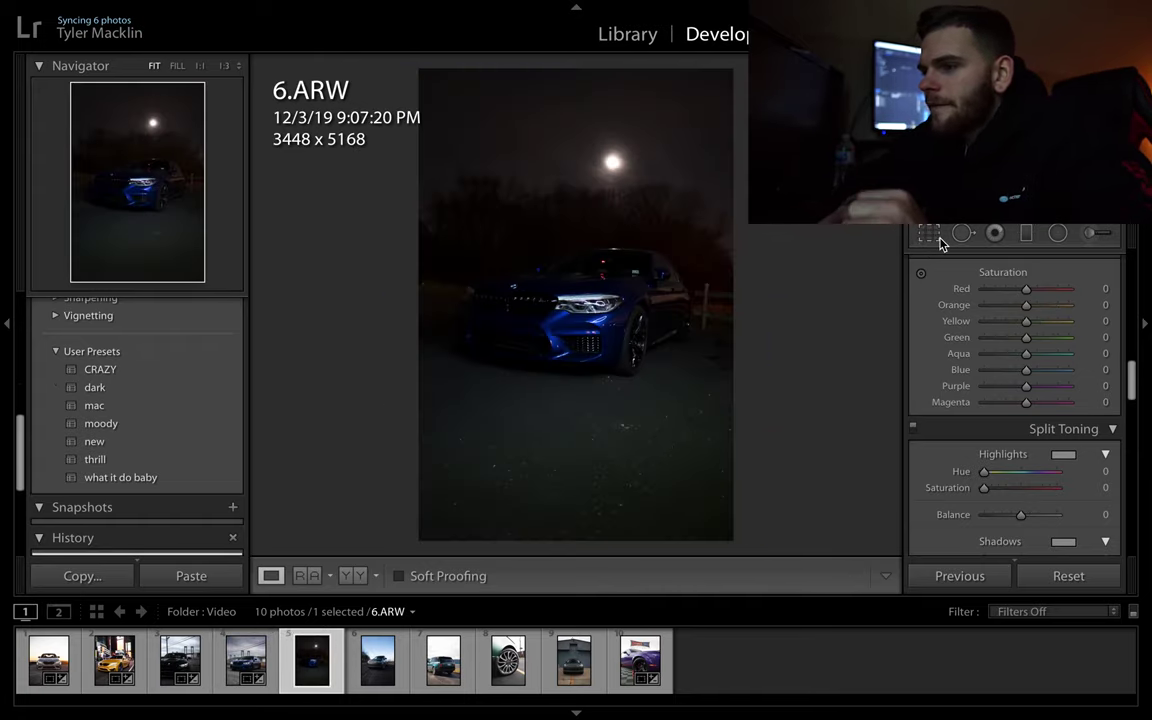
- Crop 6.ARW to 4 x 5 and tilt it about -5°, giving 3129 x 3912
left_click(930, 233)
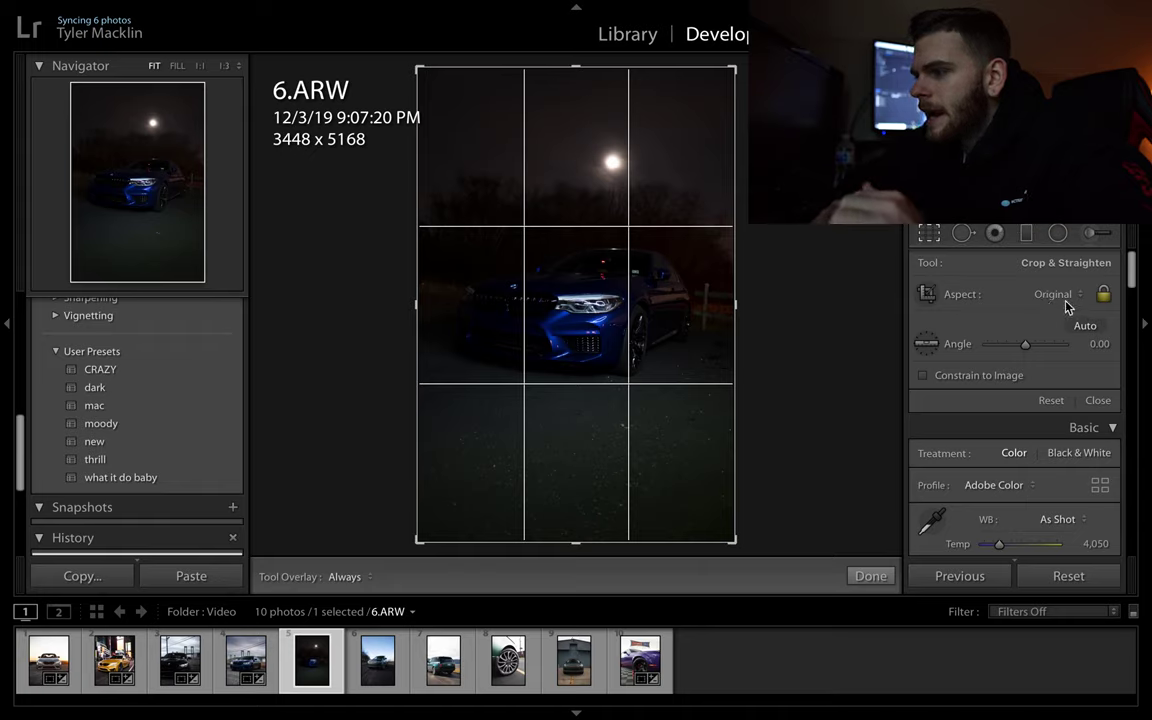
left_click(1055, 296)
left_click(1040, 341)
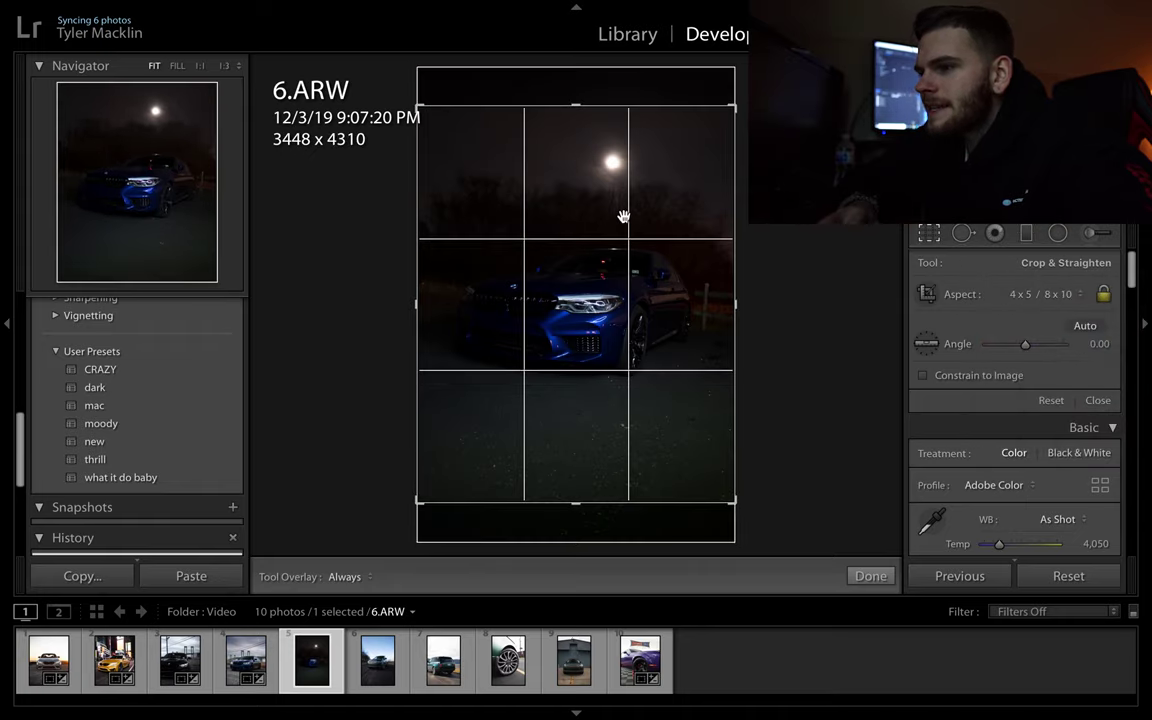
left_click_drag(705, 84, 707, 100)
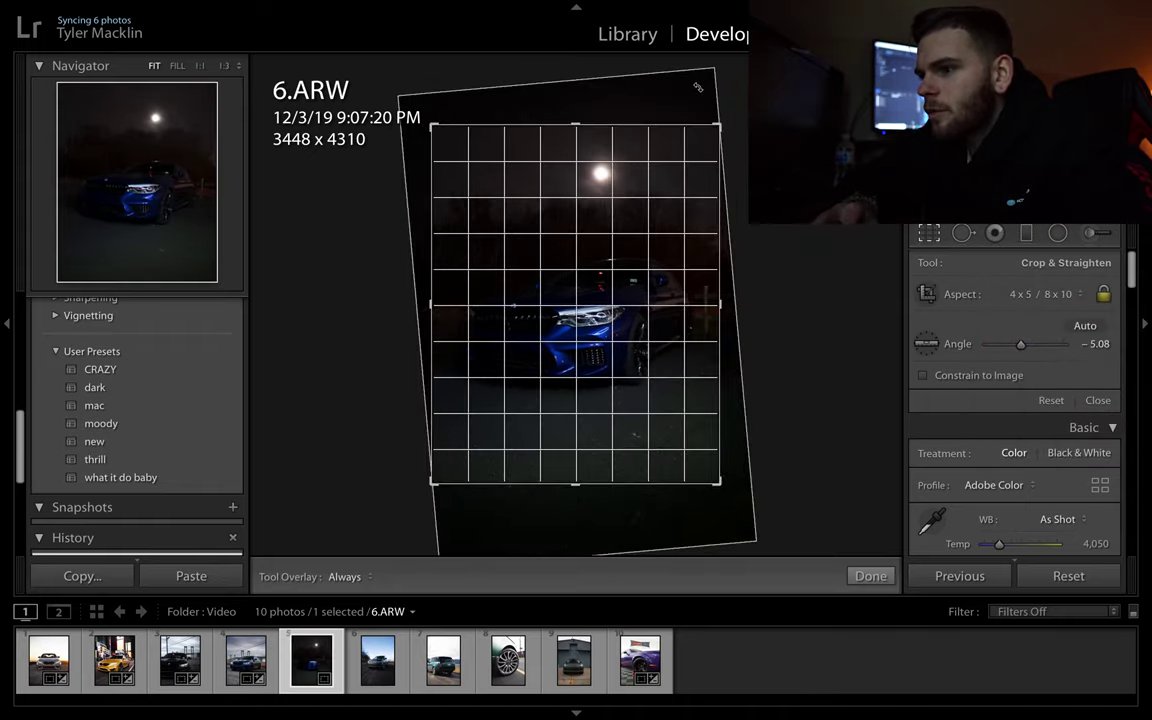
key("Return")
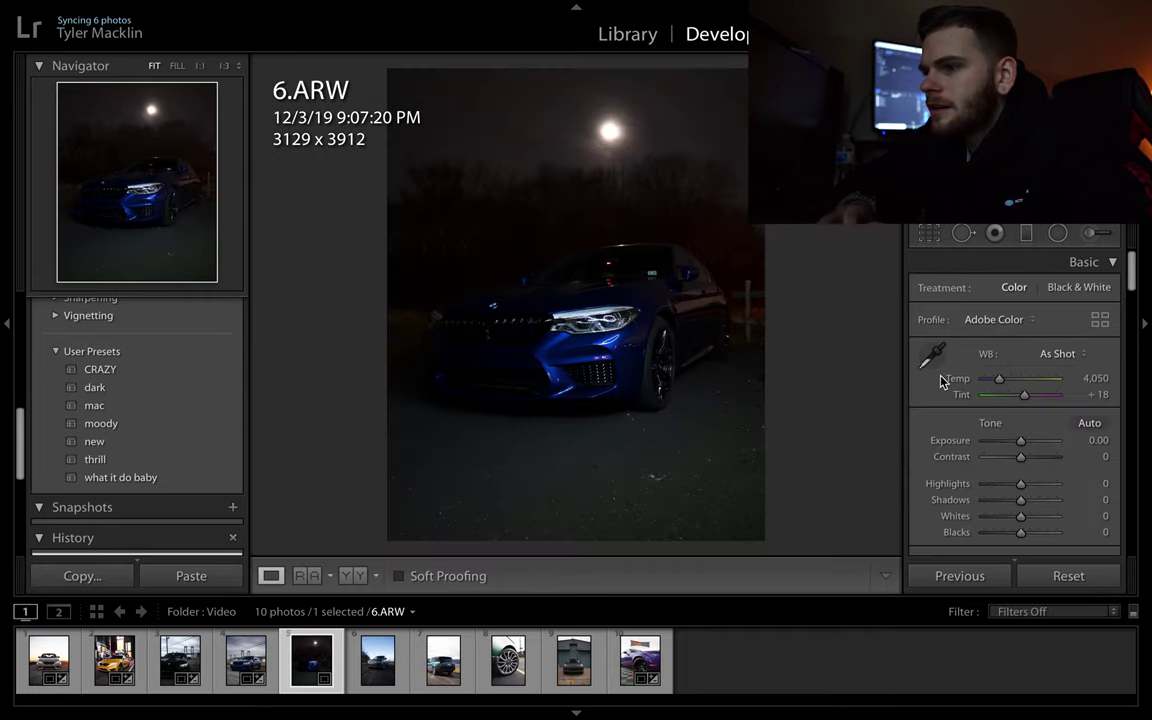
- Preview the 'what it do baby' preset, then apply the 'thrill' preset to 6.ARW
left_click(88, 485)
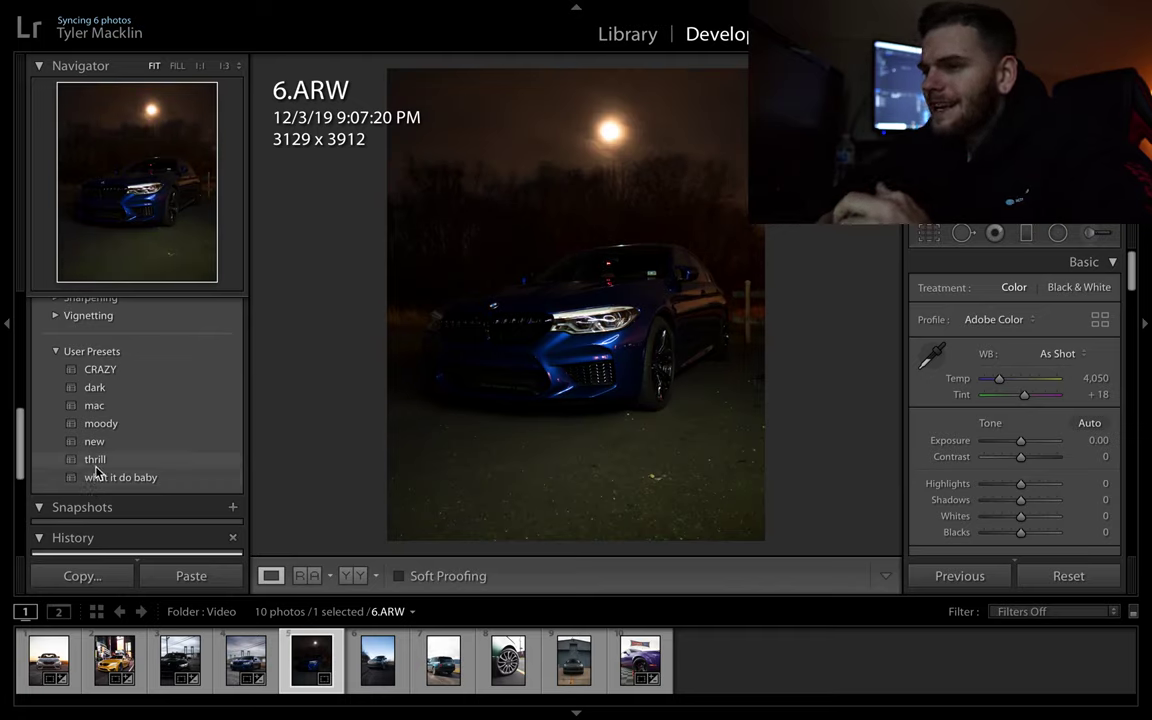
left_click(97, 466)
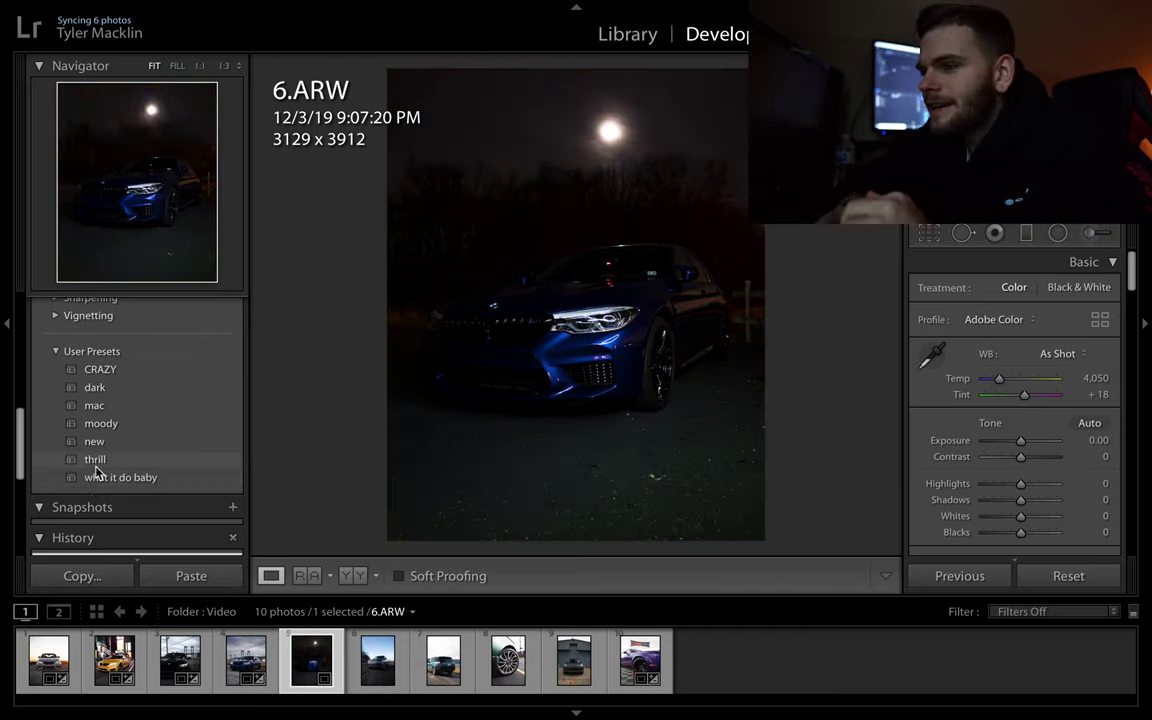
left_click(97, 466)
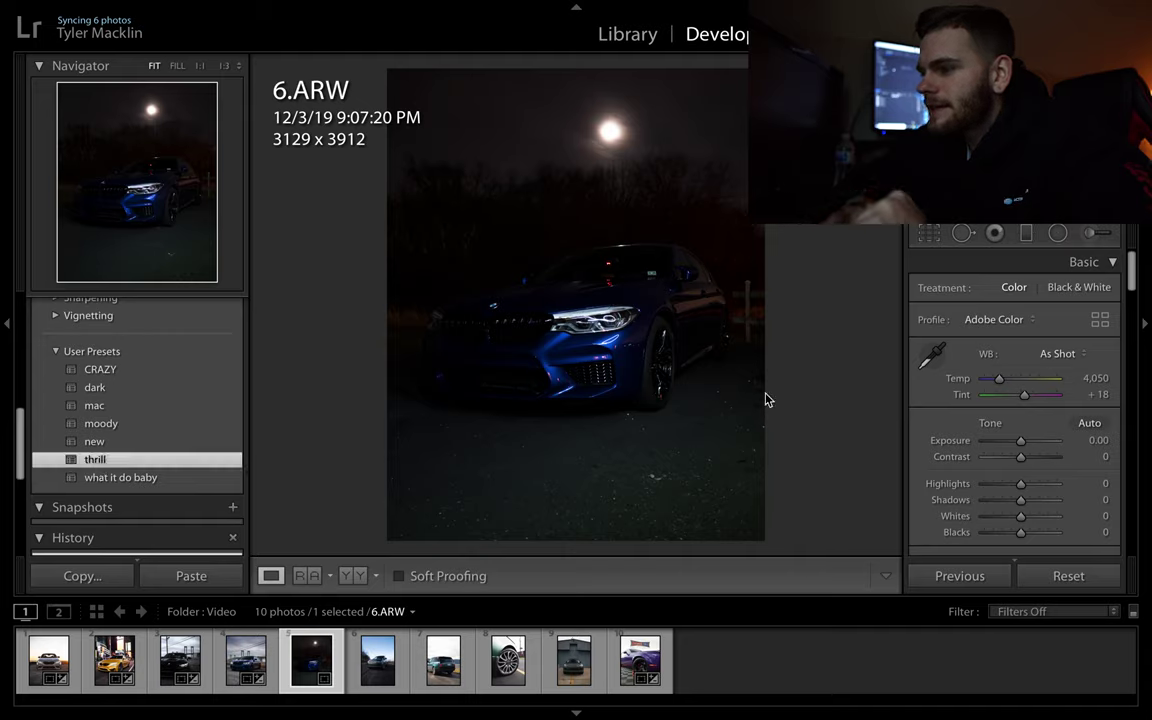
- Lower 6.ARW's Highlights to -17 on the thrill-preset look
scroll(955, 442, "down", 1)
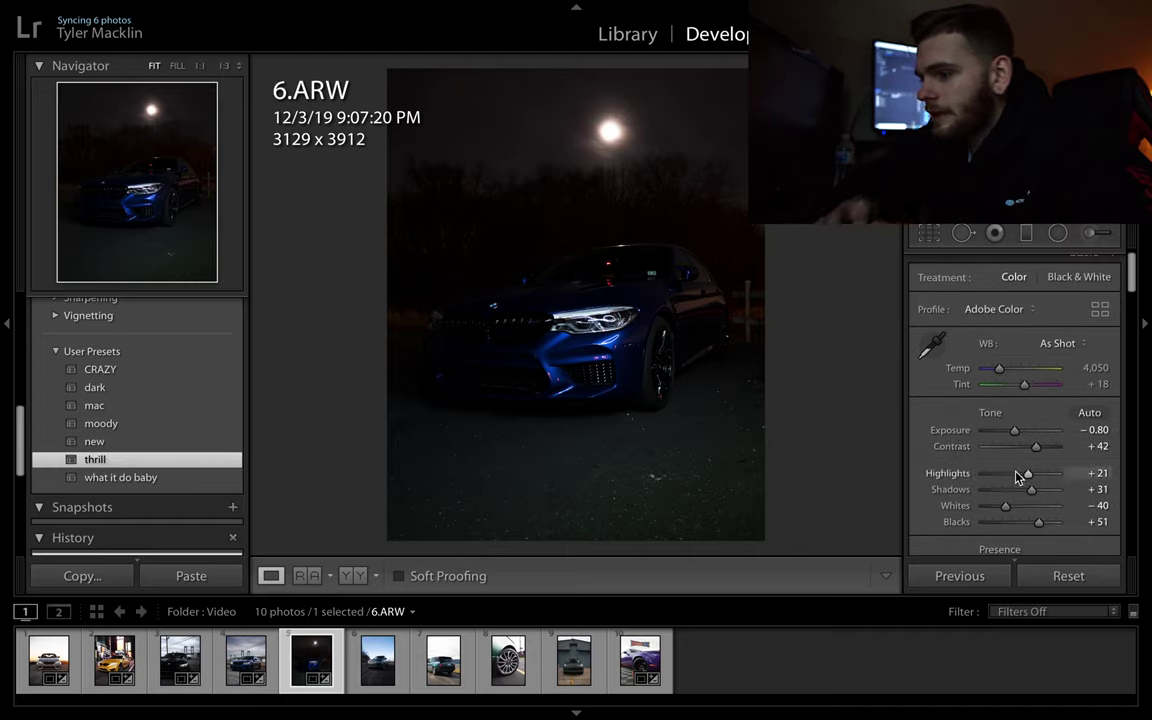
left_click_drag(1018, 477, 1016, 478)
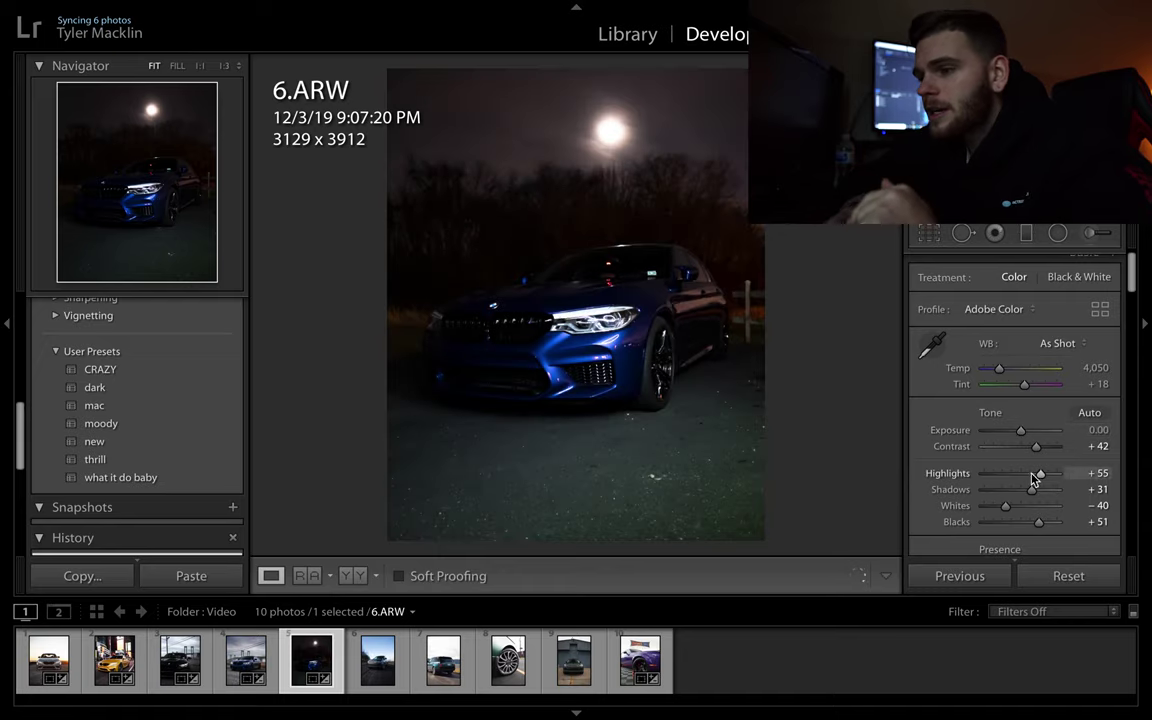
left_click(1012, 474)
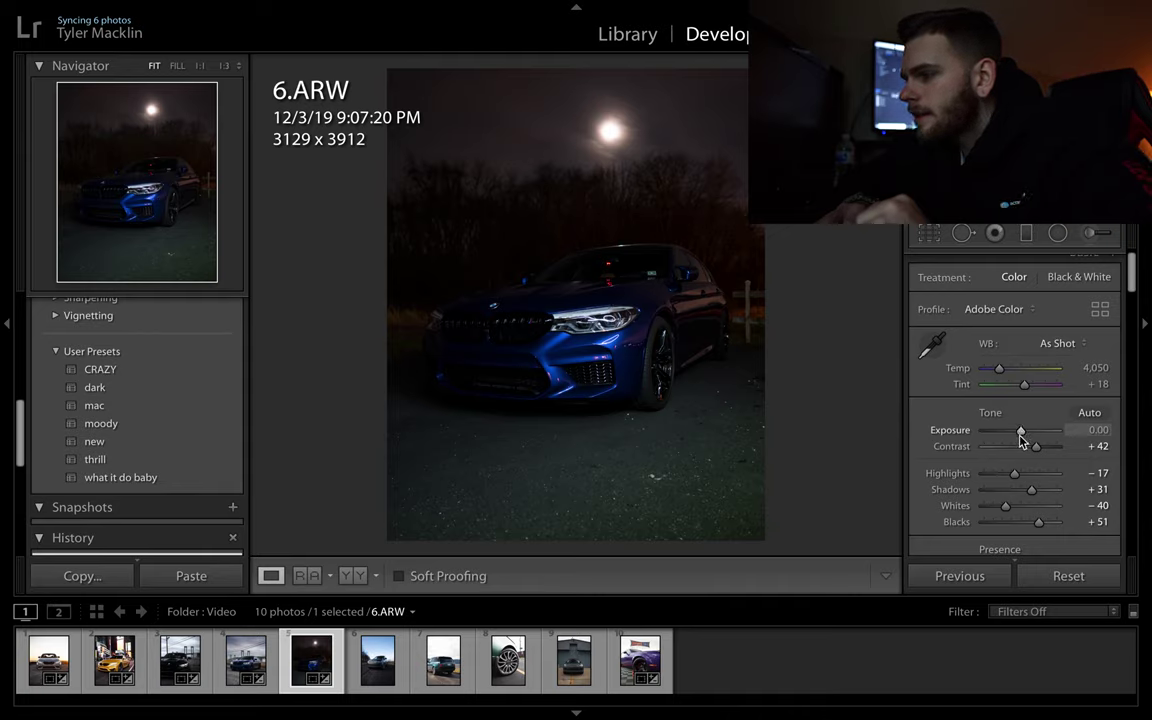
- Scroll down through the Develop panels to review 6.ARW's settings
scroll(1021, 438, "up", 1)
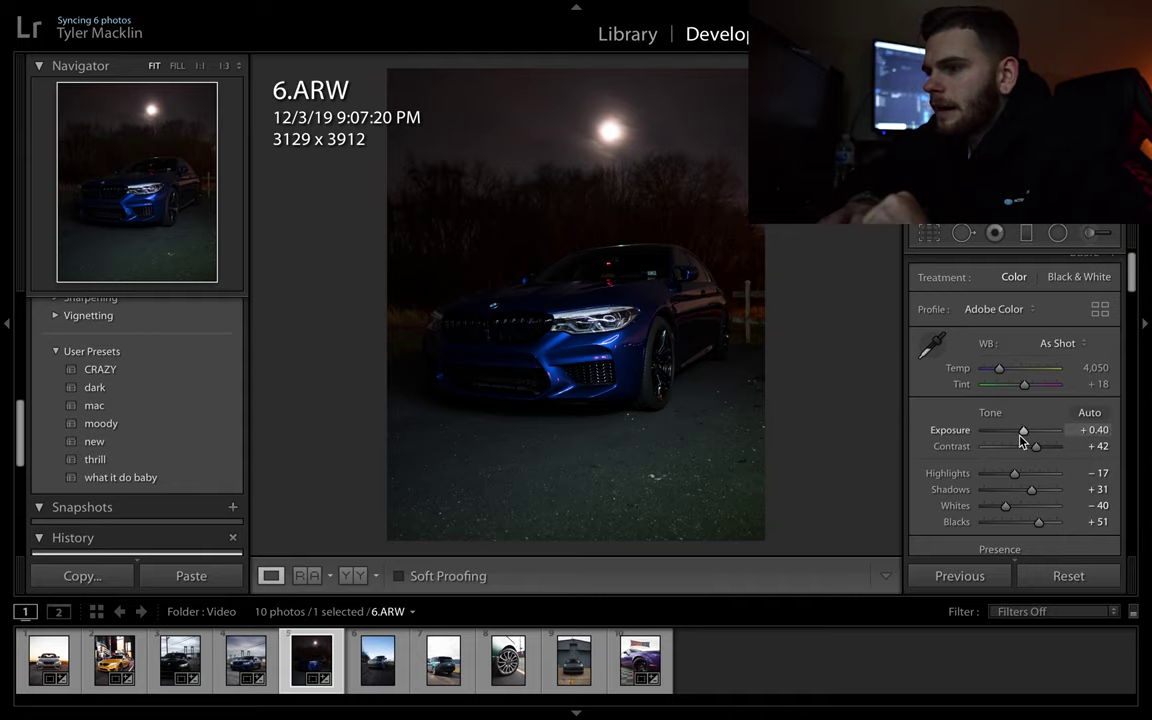
scroll(942, 456, "down", 5)
scroll(942, 455, "down", 2)
scroll(945, 440, "down", 4)
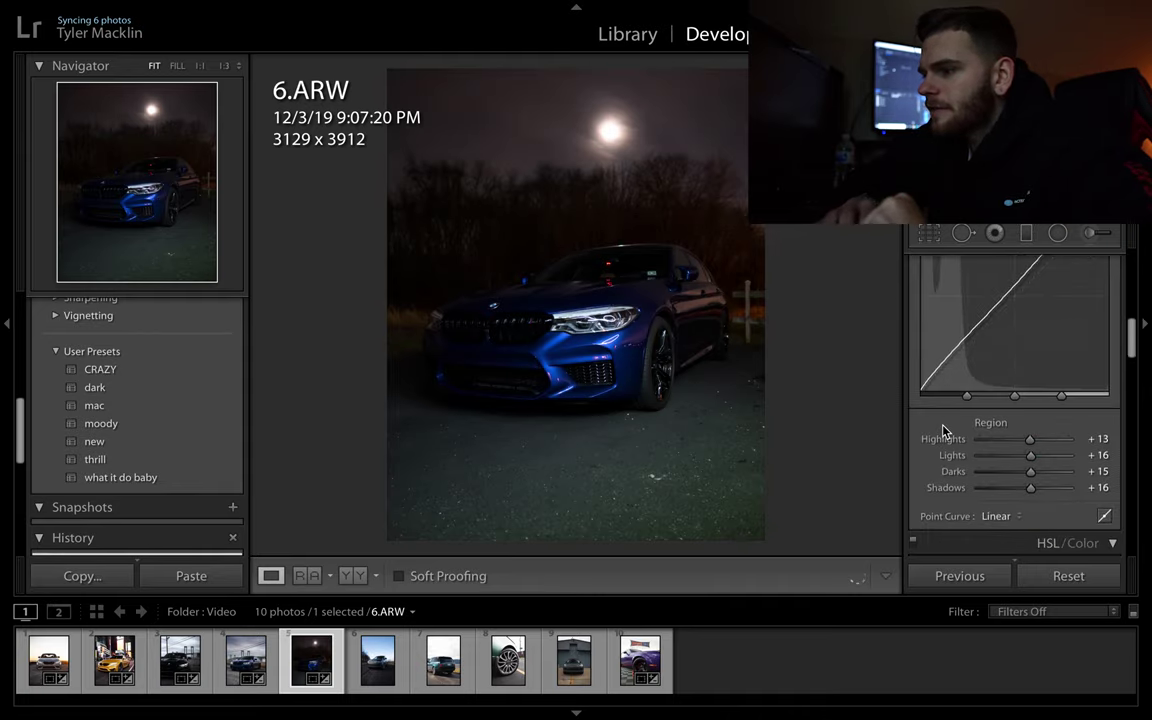
scroll(944, 432, "down", 3)
scroll(942, 430, "down", 3)
scroll(942, 430, "down", 1)
scroll(942, 428, "down", 3)
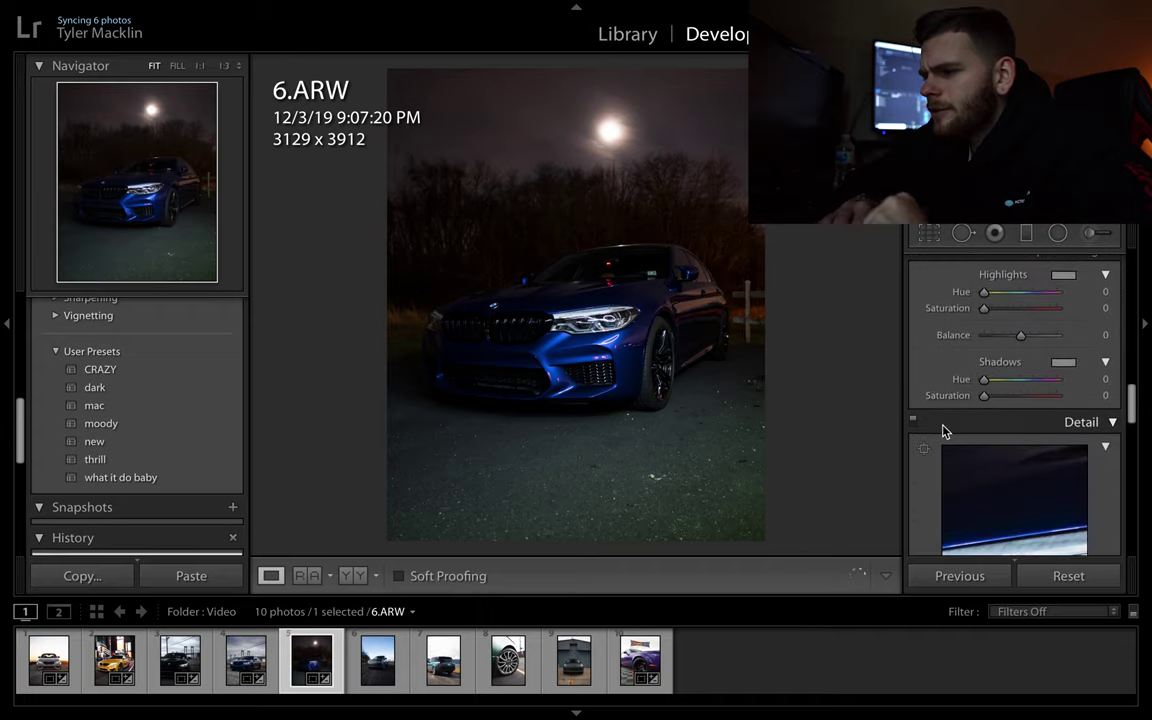
scroll(942, 420, "down", 3)
scroll(943, 425, "down", 2)
scroll(944, 428, "down", 3)
scroll(944, 428, "down", 3)
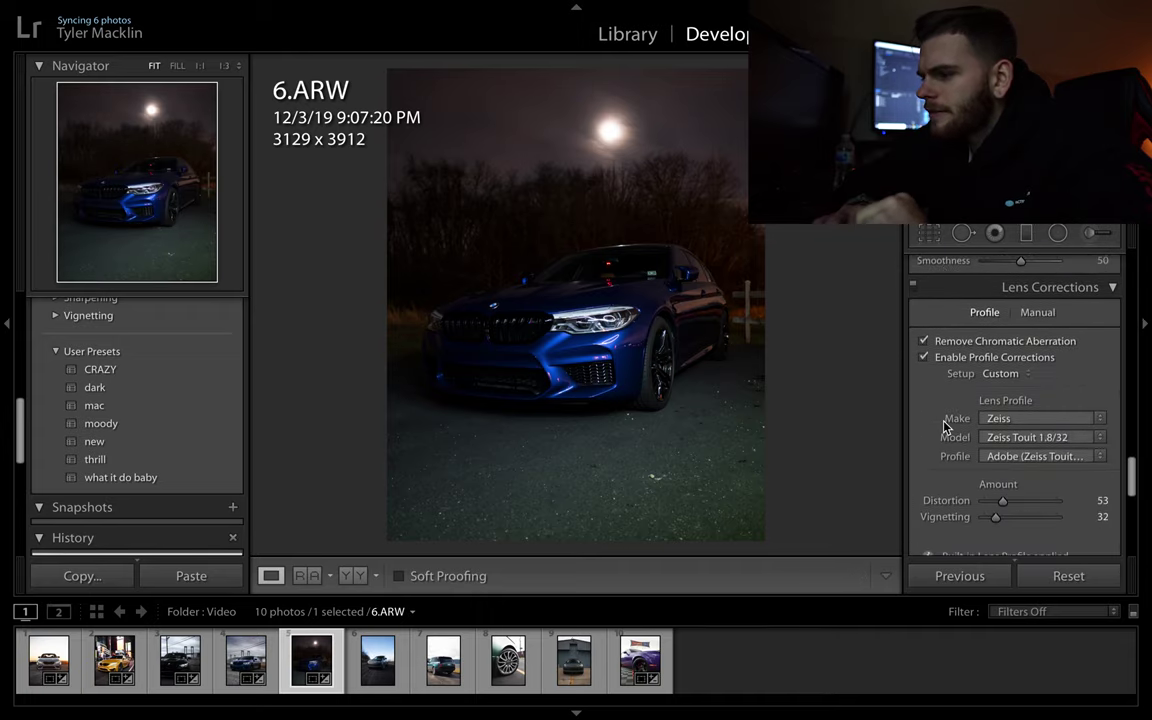
scroll(945, 428, "down", 2)
scroll(943, 425, "up", 10)
scroll(945, 427, "down", 1)
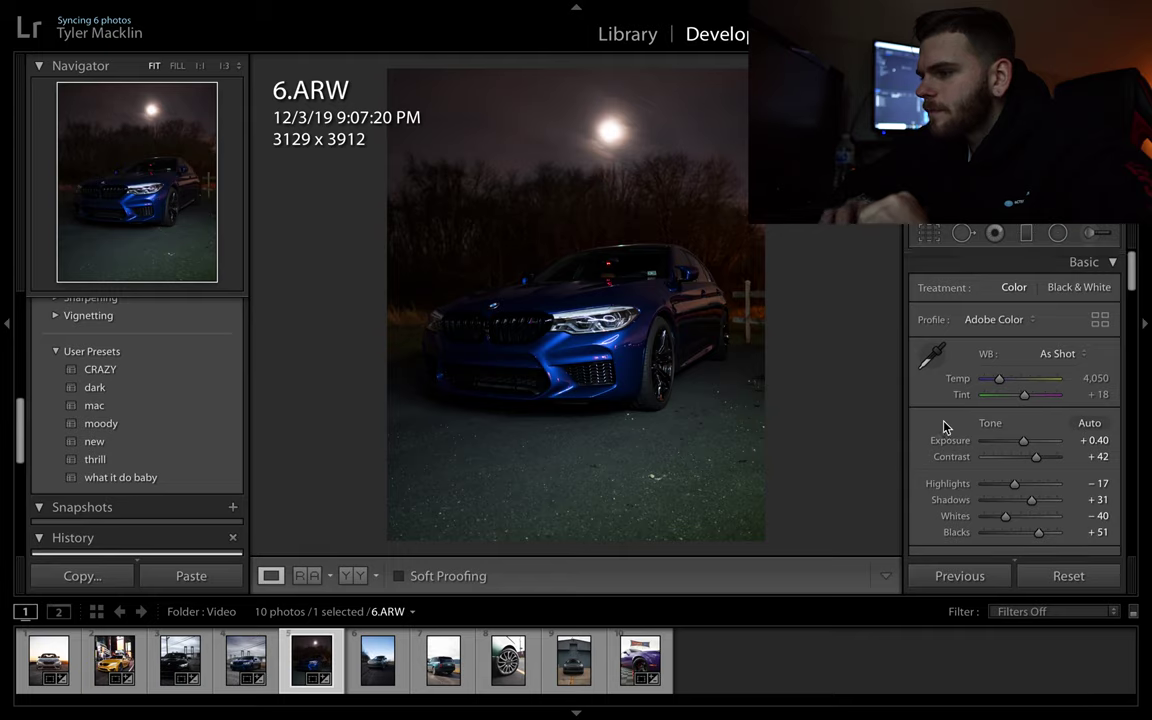
scroll(945, 427, "down", 4)
- Re-straighten 6.ARW to -5.40° and commit the 4 x 5 crop at 3097 x 3872
left_click(930, 234)
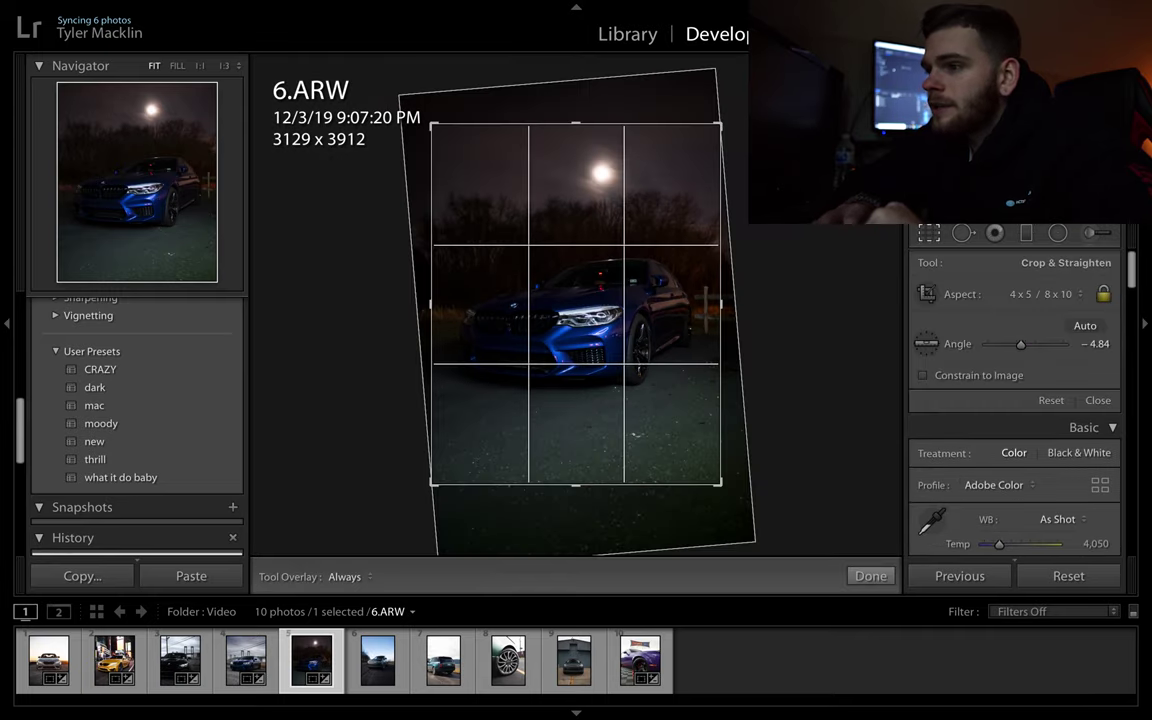
left_click_drag(741, 108, 738, 107)
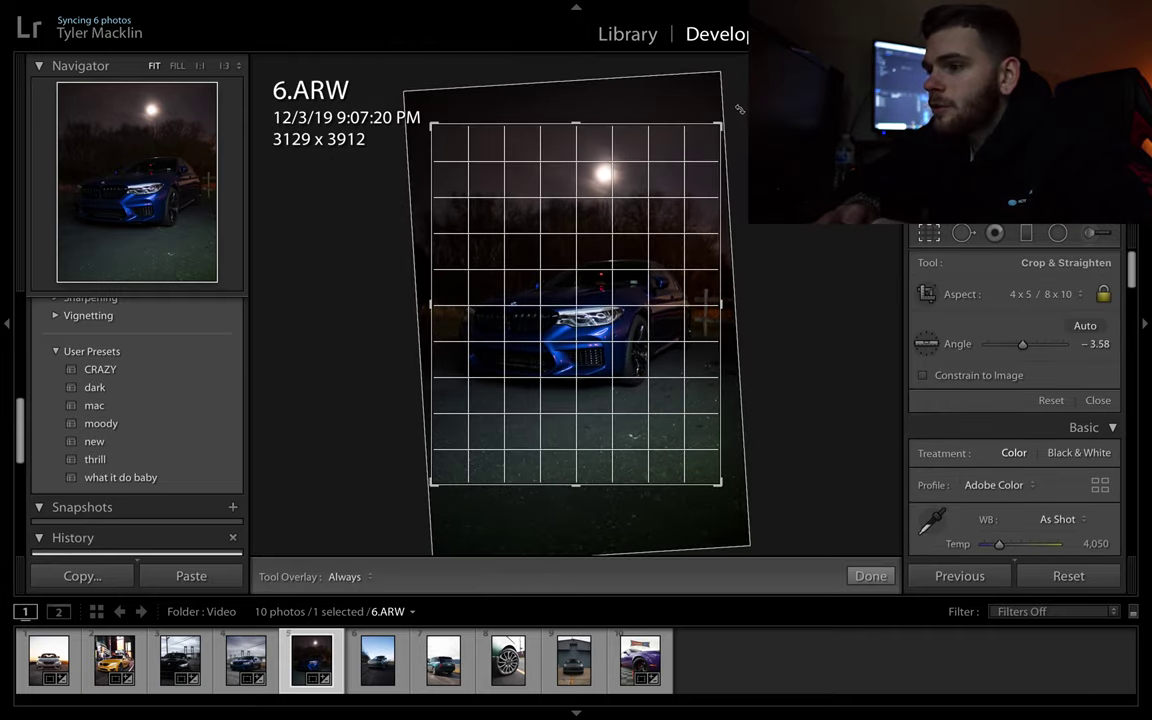
key("Return")
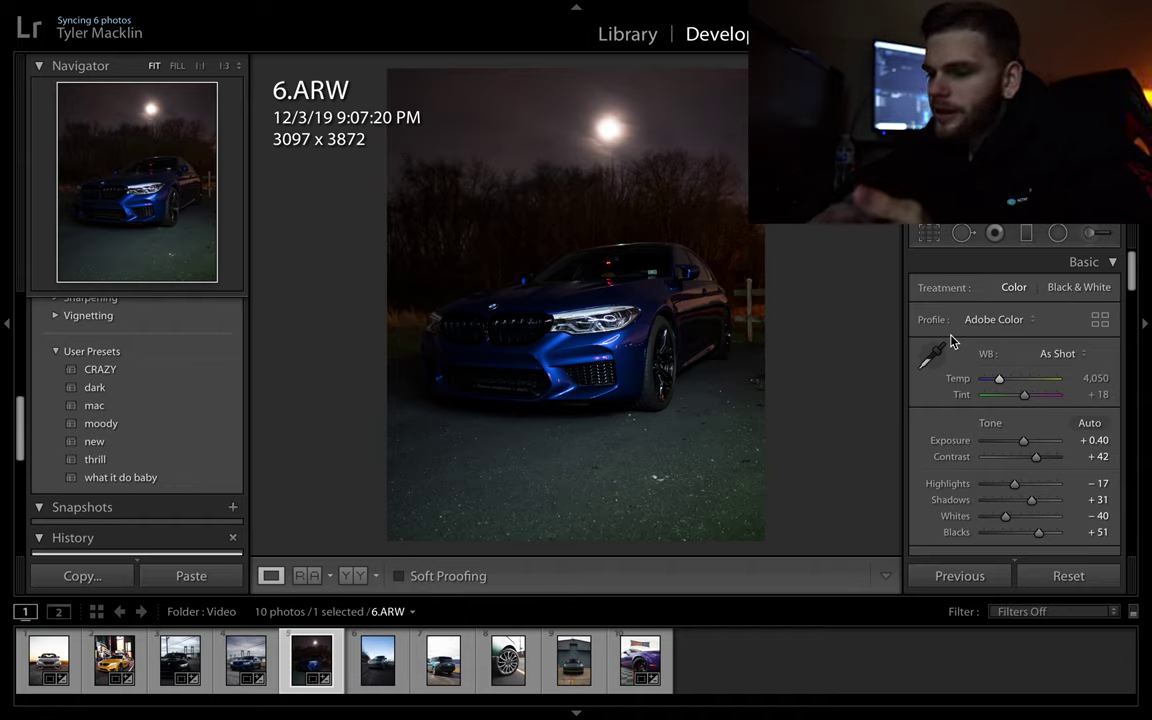
- Go to 1.ARW and preview the user presets, from 'what it do baby' through 'CRAZY'
key("Right")
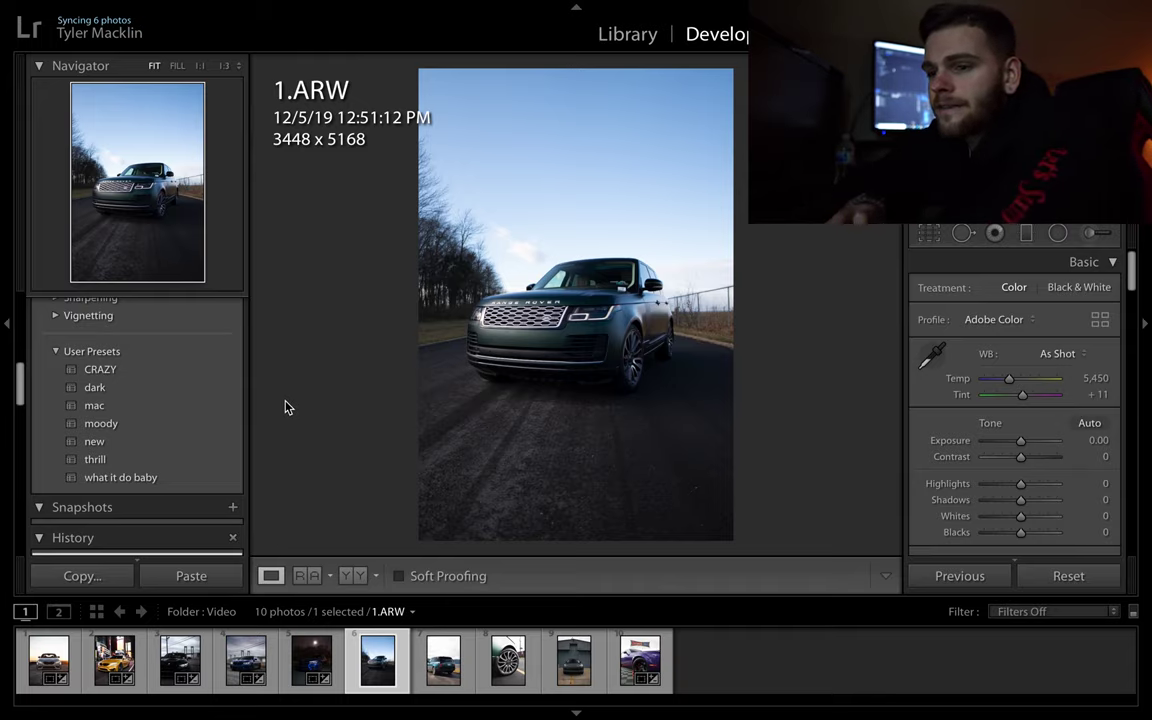
left_click(120, 478)
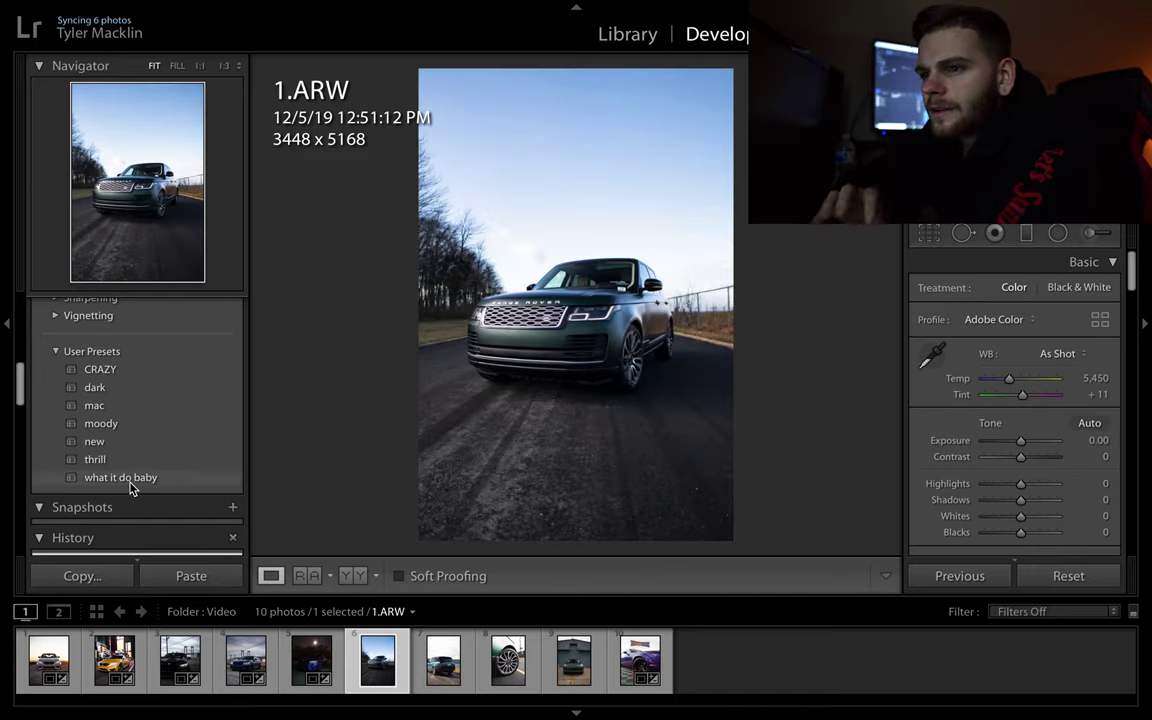
left_click(100, 460)
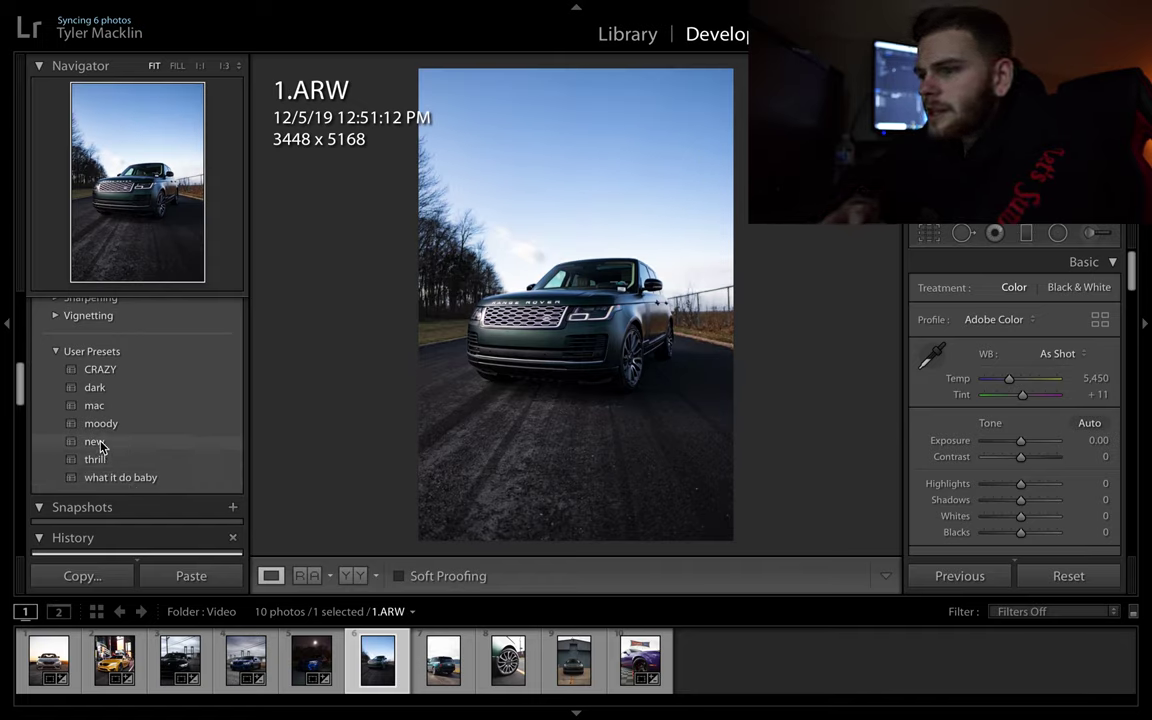
left_click(100, 443)
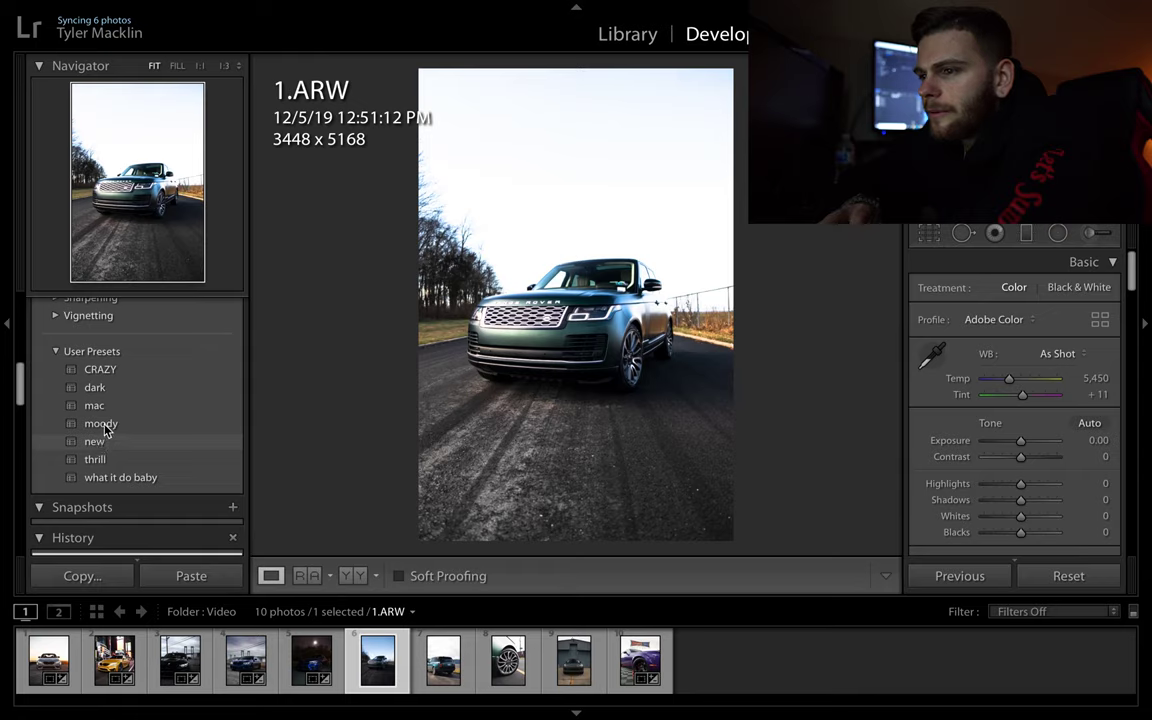
left_click(103, 424)
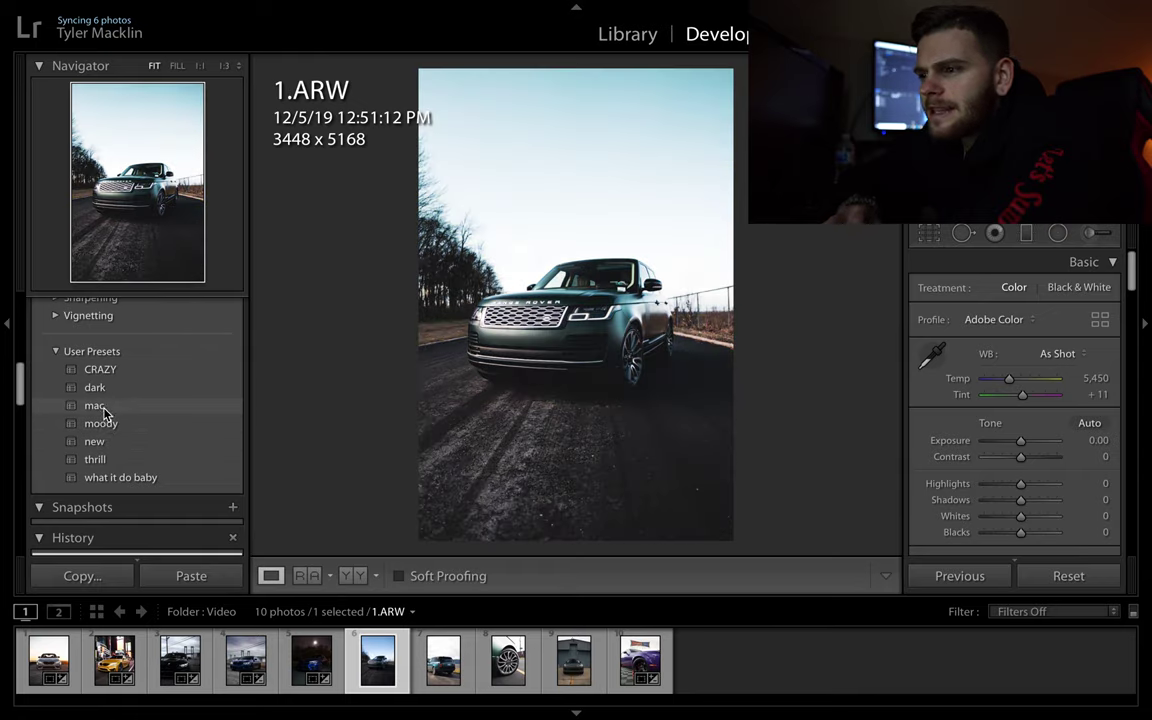
left_click(104, 406)
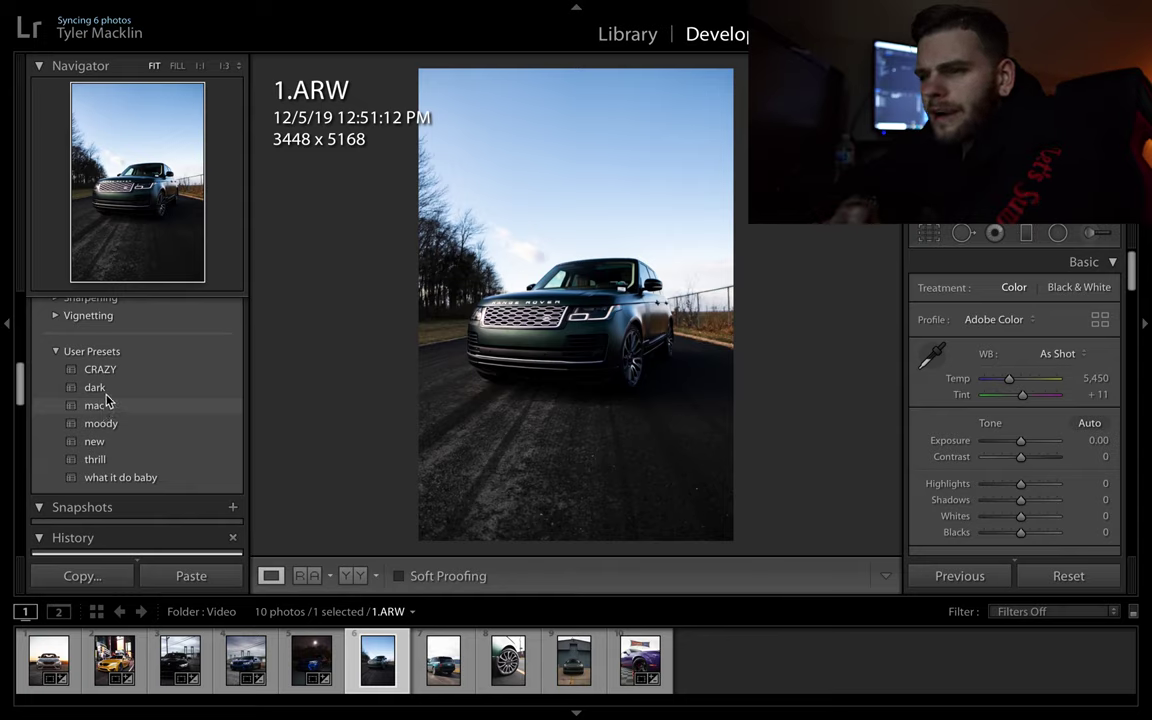
left_click(107, 396)
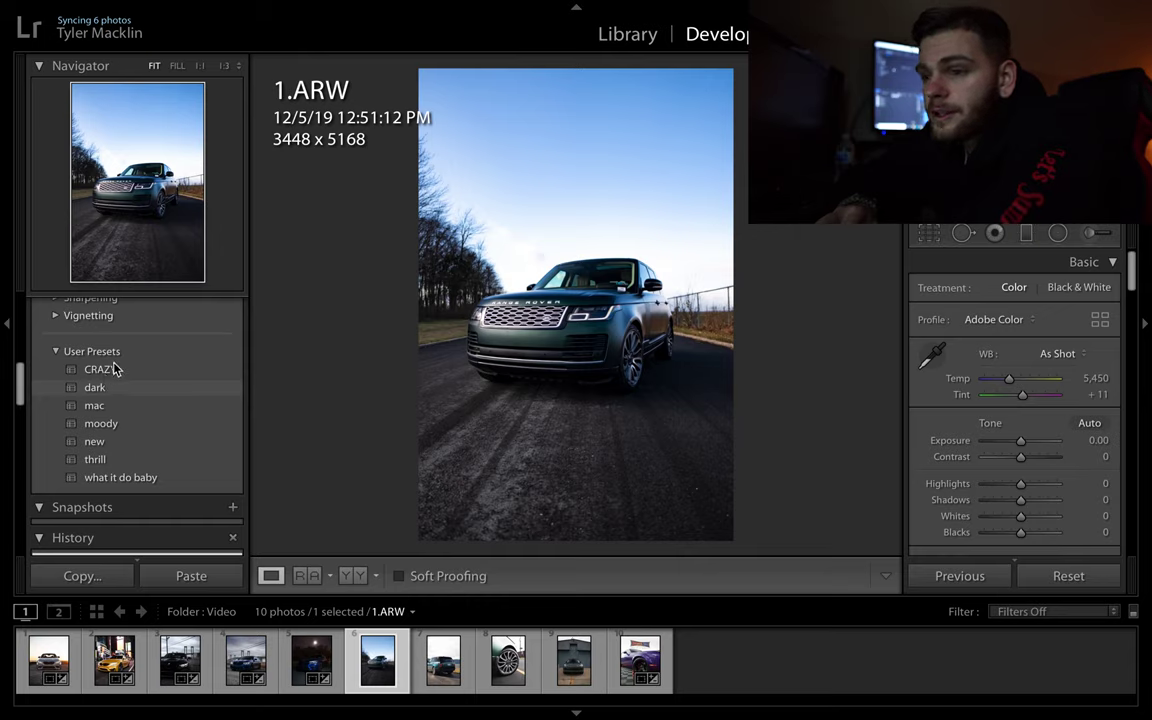
left_click(101, 370)
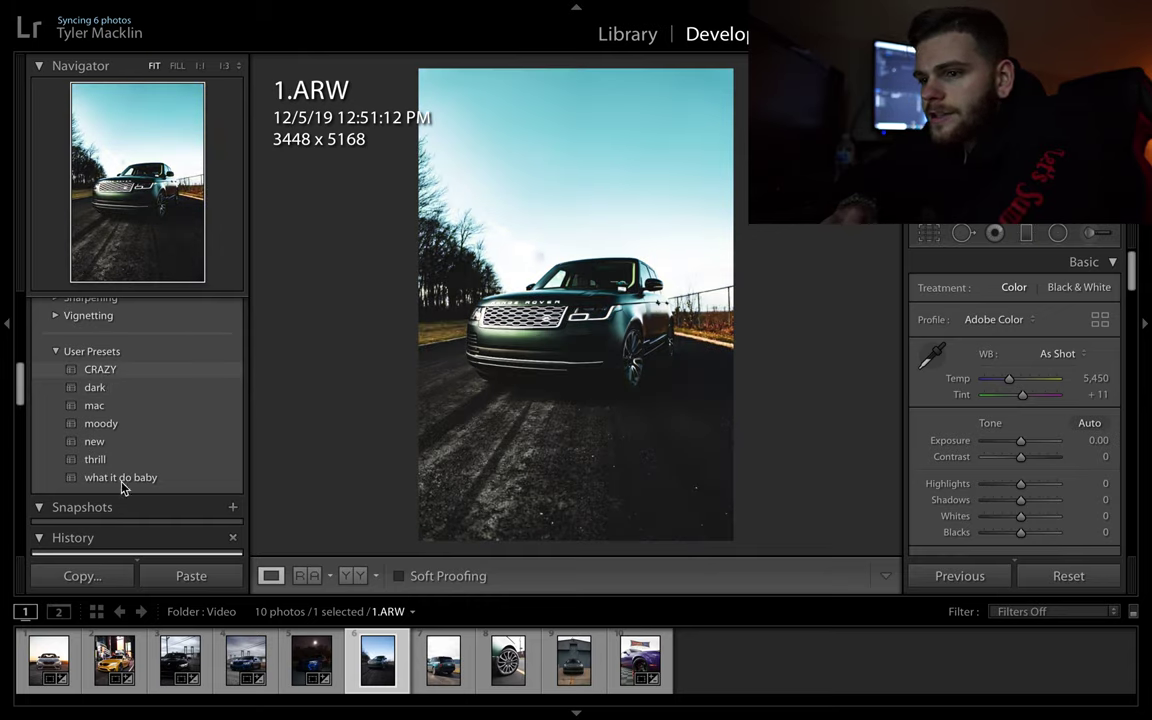
- Enable chromatic aberration removal and lens profile corrections with Distortion 39
scroll(918, 514, "down", 5)
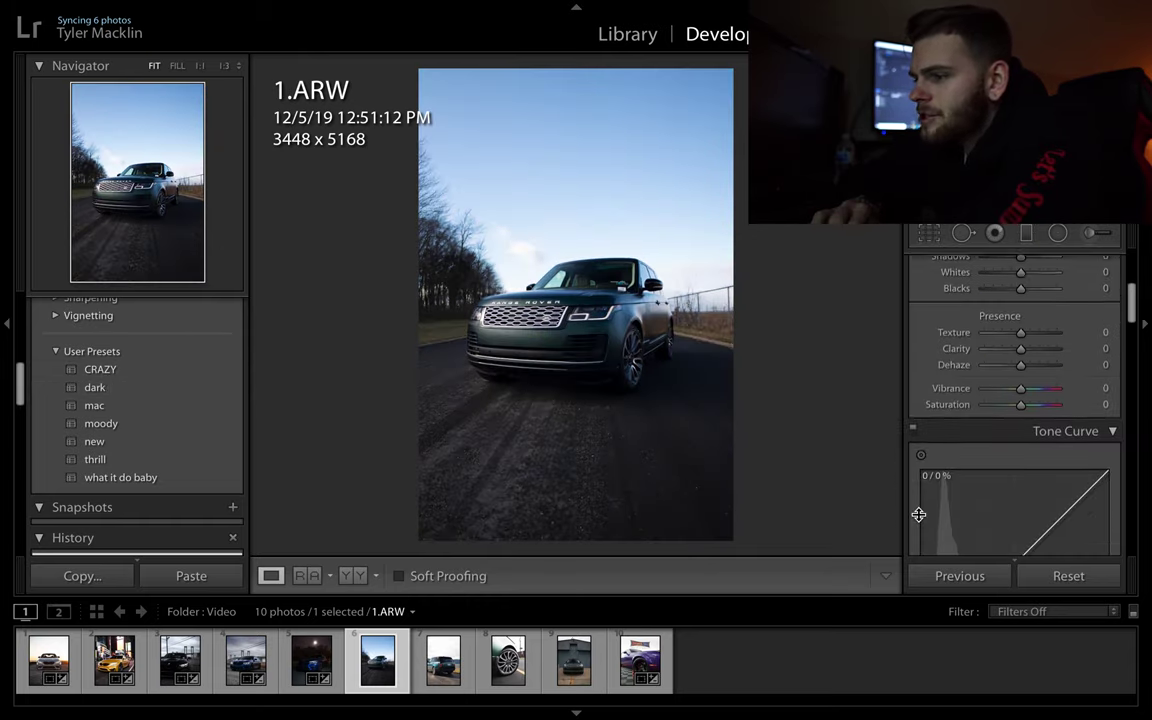
scroll(920, 508, "down", 5)
scroll(928, 500, "down", 5)
scroll(928, 498, "up", 1)
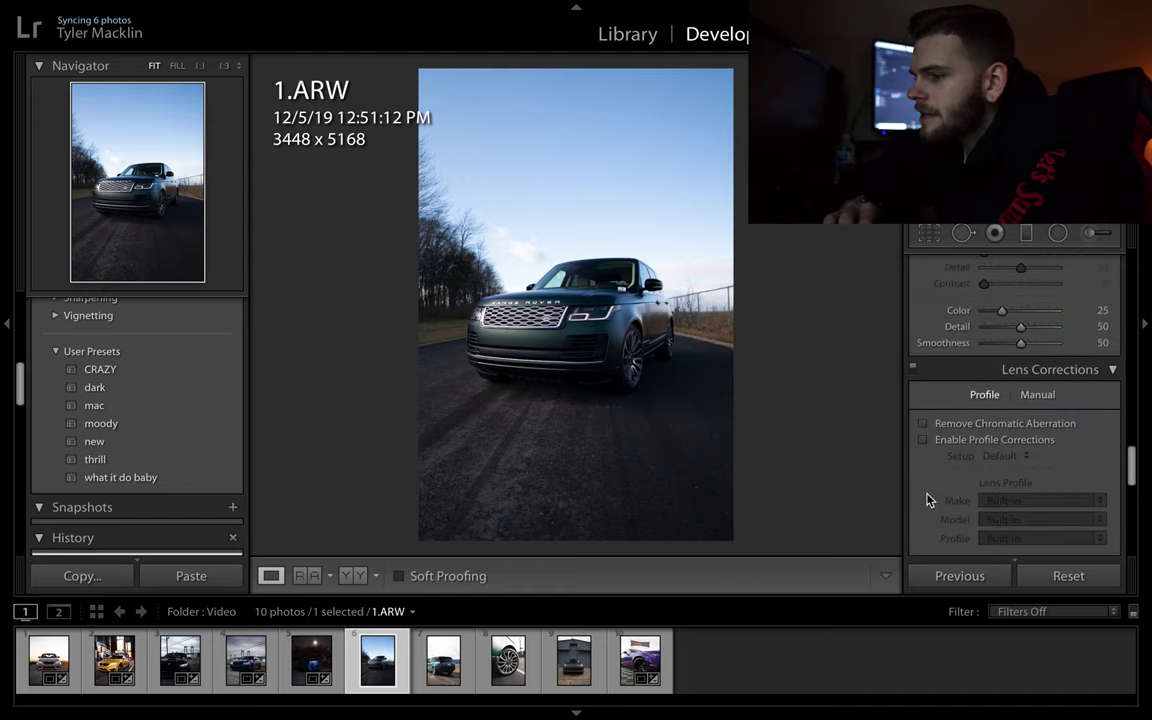
left_click(990, 440)
left_click(988, 425)
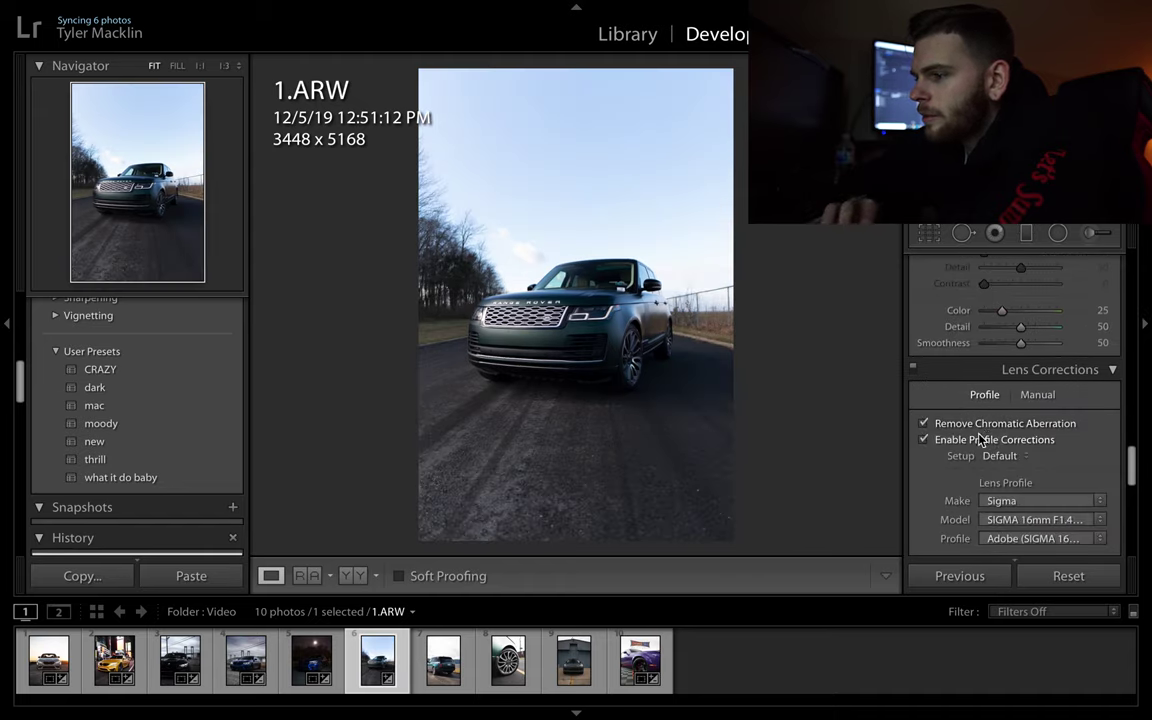
scroll(981, 441, "down", 3)
mouse_move(1020, 367)
left_mouse_down()
mouse_move(1000, 367)
mouse_move(999, 382)
left_mouse_up()
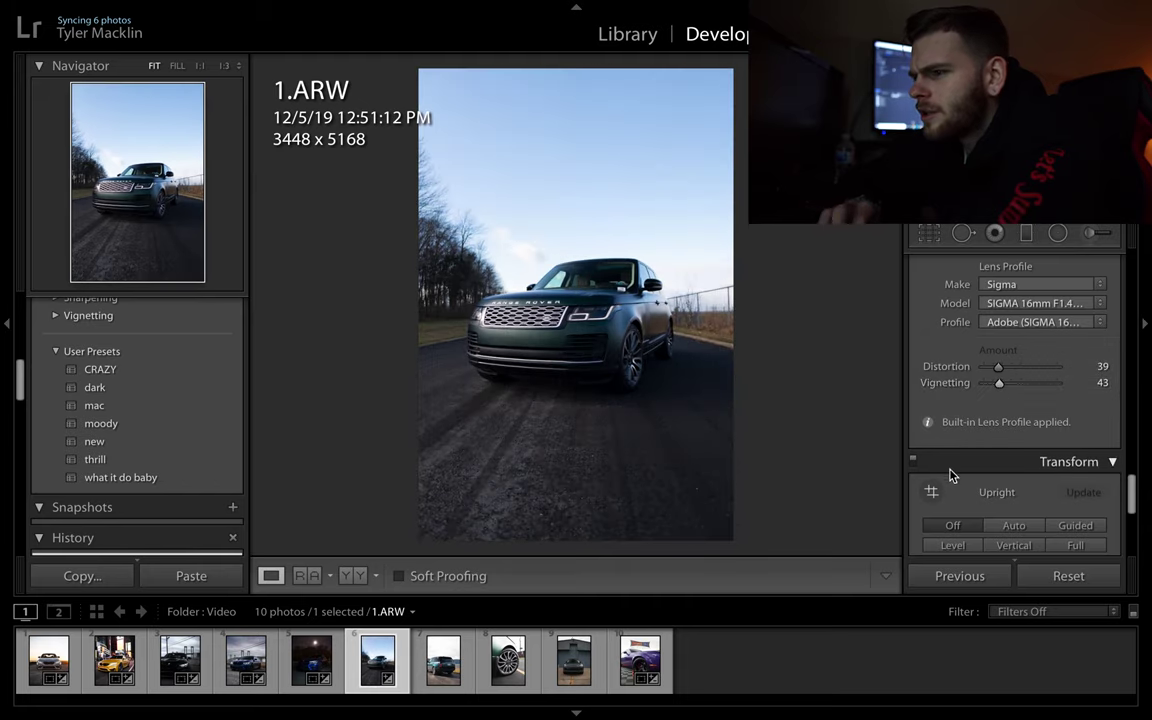
- Set Detail Sharpening Amount to 0 and Luminance noise reduction to 26
scroll(951, 475, "up", 3)
scroll(951, 475, "up", 2)
scroll(951, 475, "up", 1)
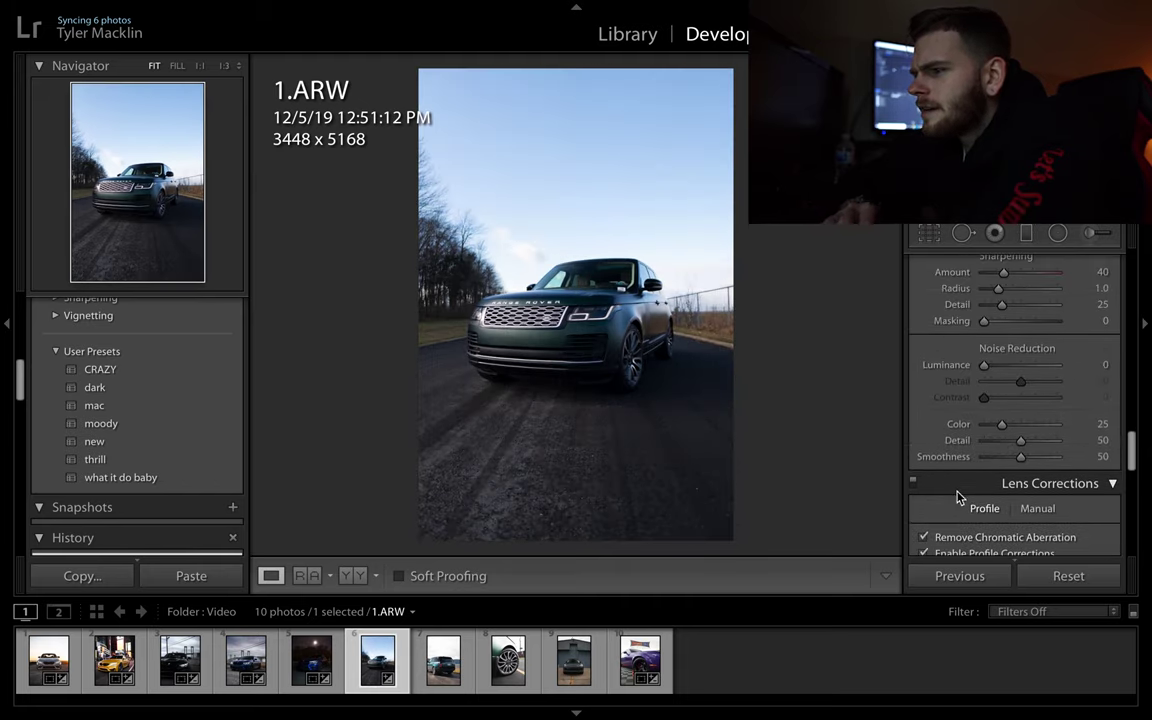
left_click_drag(1003, 272, 975, 272)
left_click_drag(984, 366, 1004, 366)
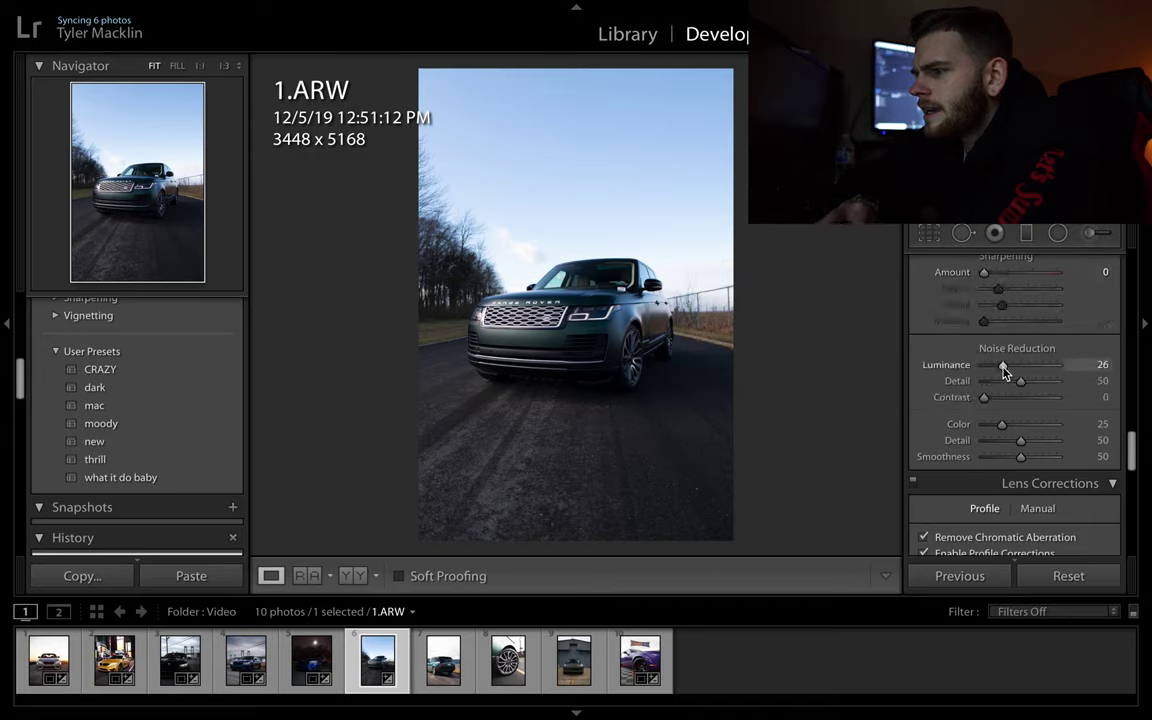
scroll(967, 362, "up", 3)
scroll(967, 362, "up", 2)
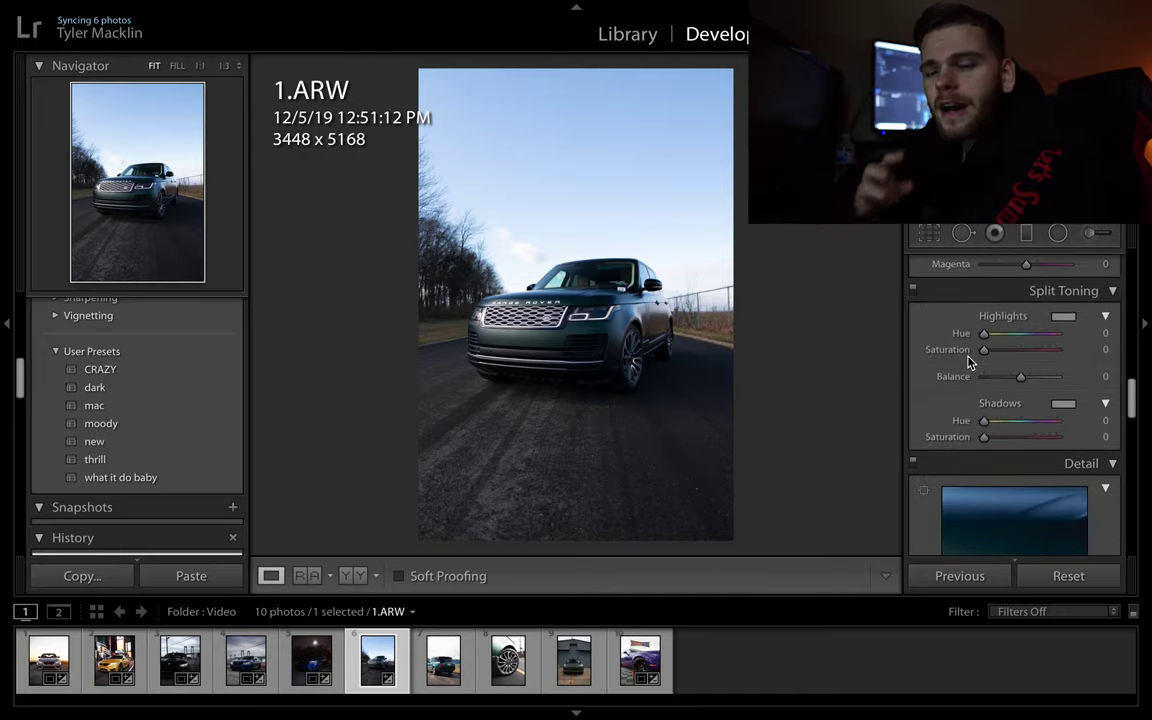
scroll(967, 362, "up", 2)
scroll(967, 365, "up", 3)
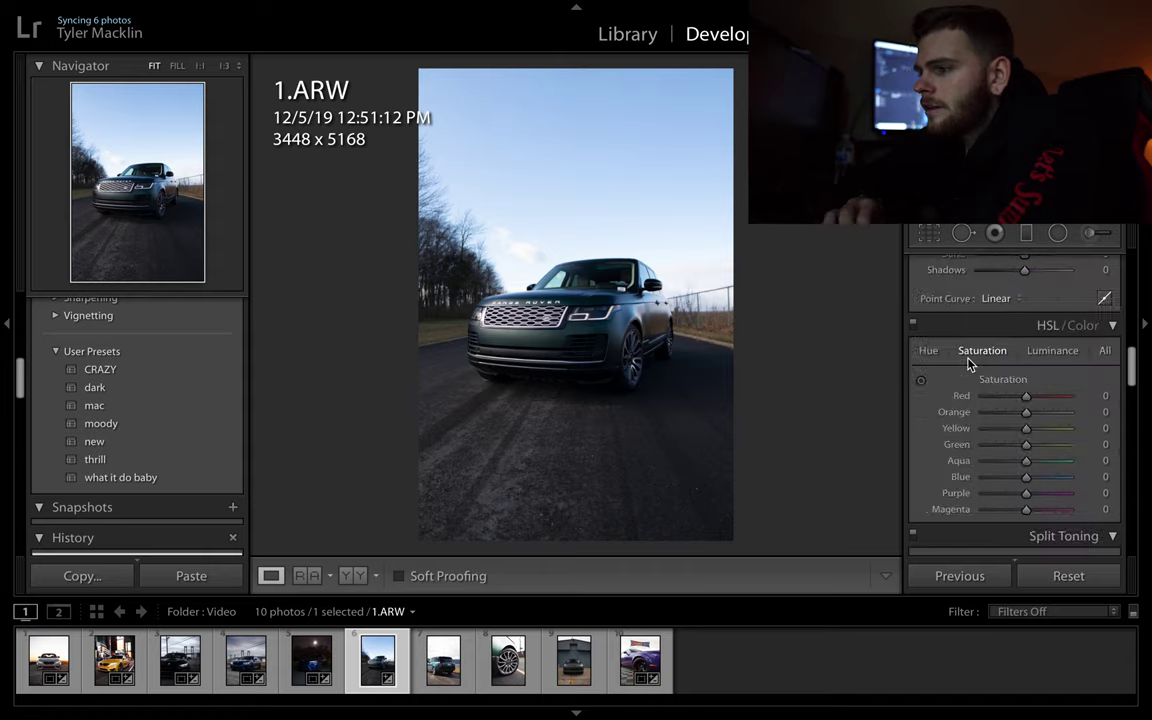
scroll(968, 370, "up", 3)
scroll(968, 372, "up", 4)
scroll(969, 373, "up", 1)
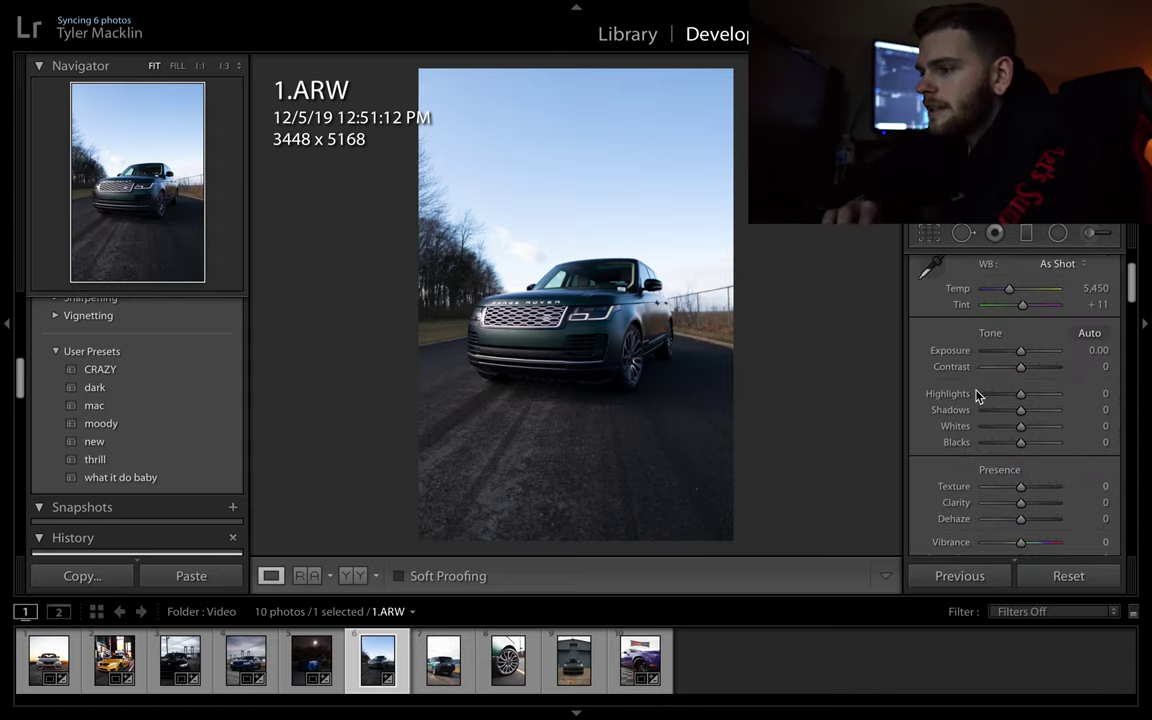
- Set Highlights to -54, Dehaze to +40 and Clarity to +27 on 1.ARW
scroll(976, 393, "down", 1)
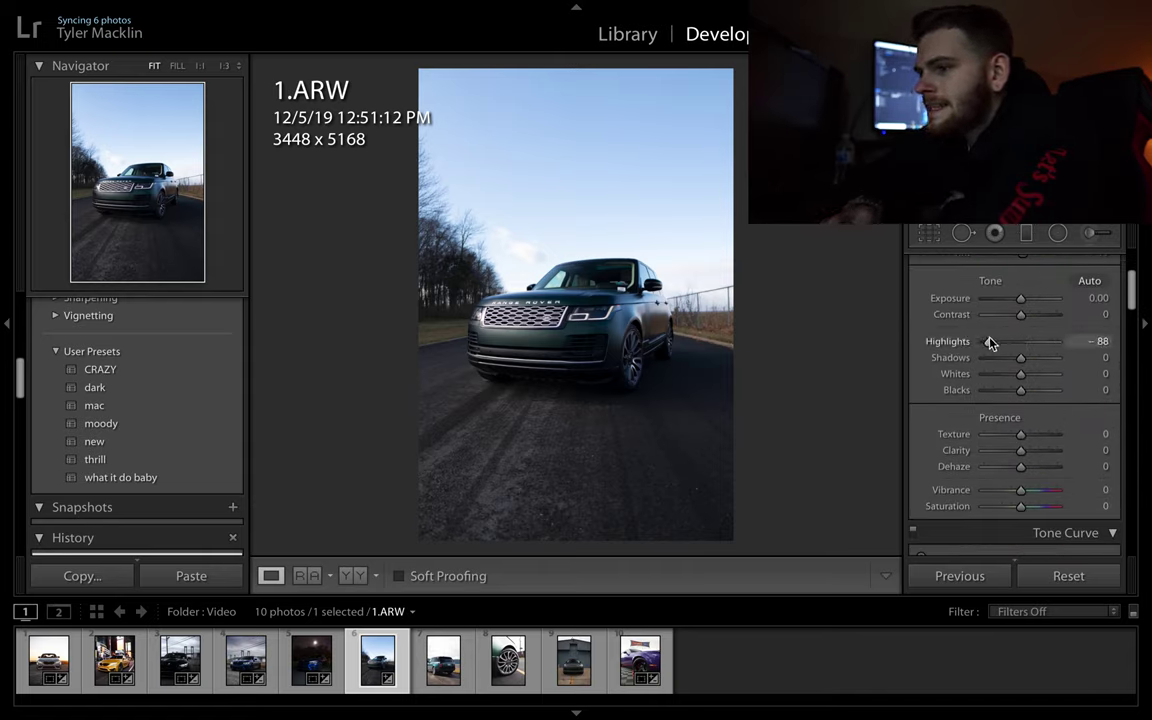
left_click_drag(990, 343, 1001, 343)
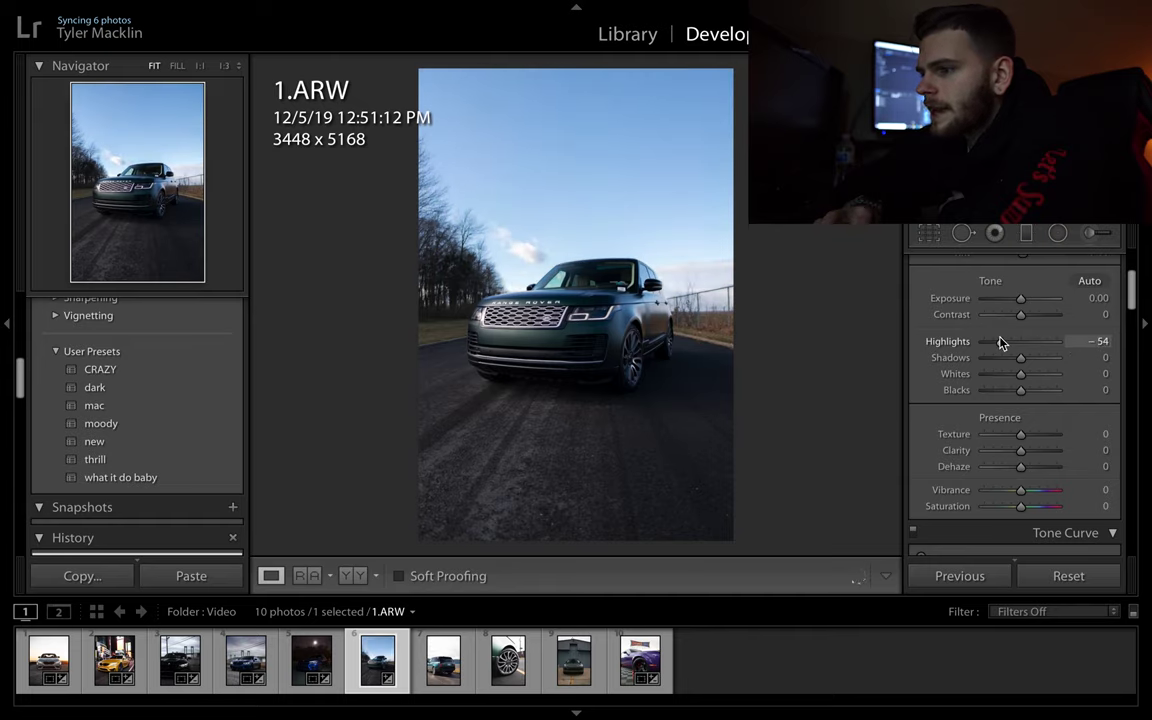
left_click(1036, 470)
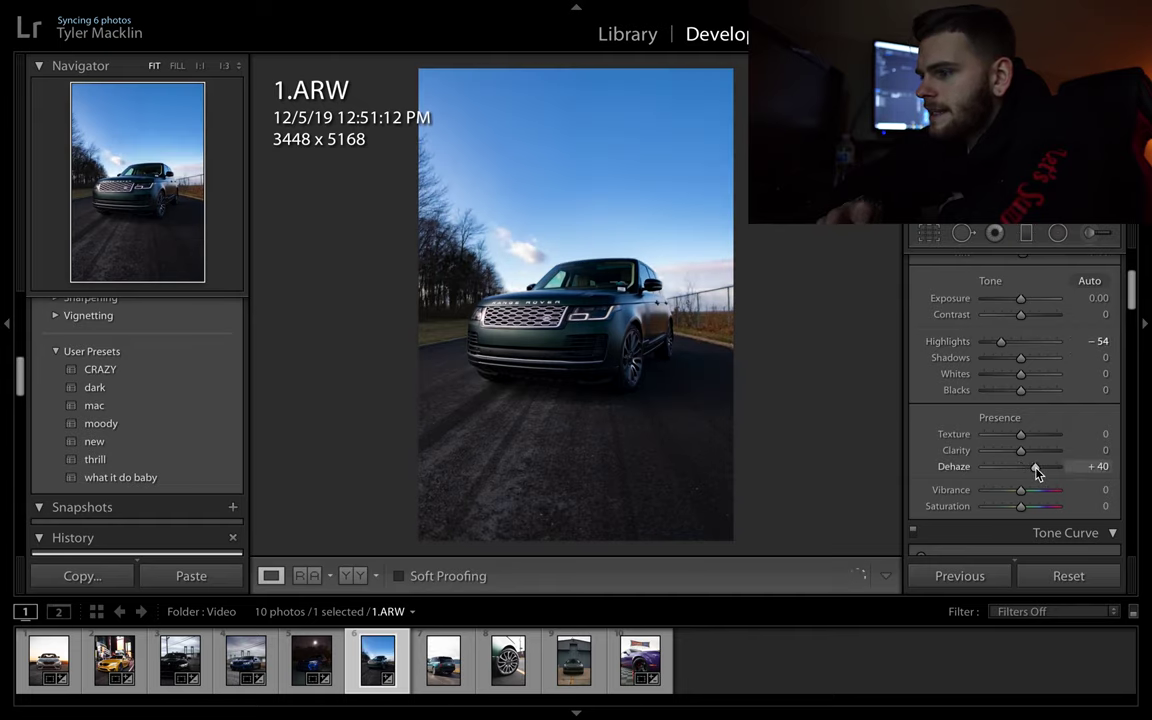
left_click(1030, 451)
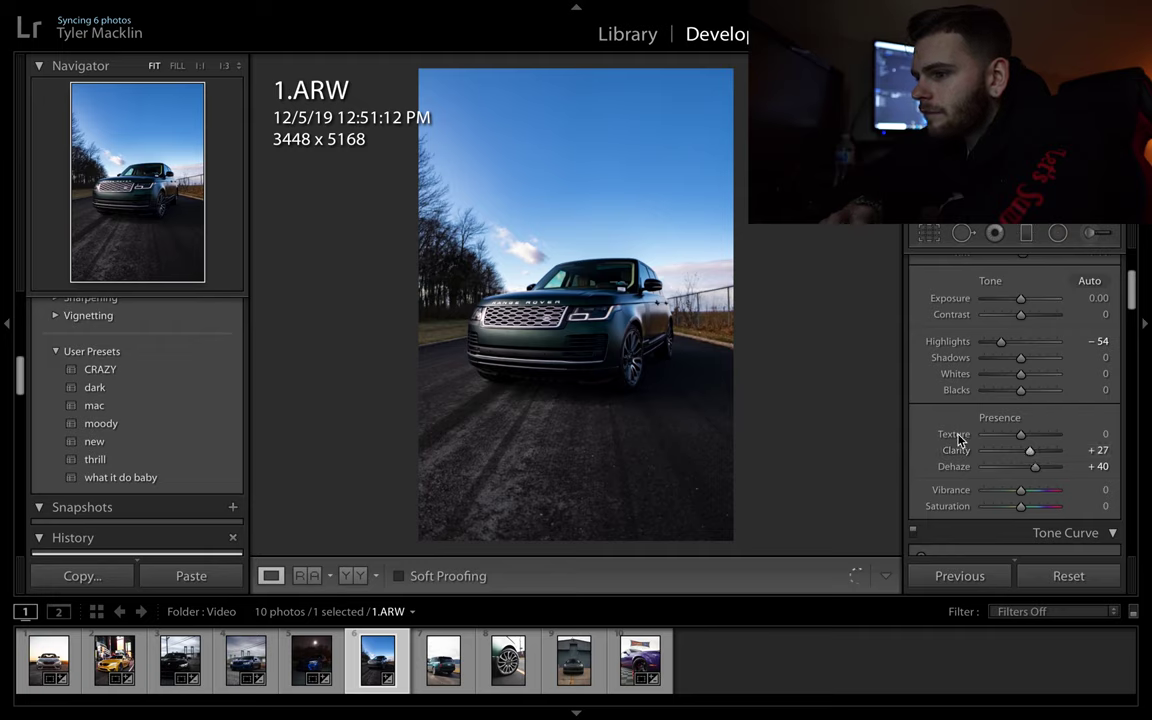
- Set Exposure to +0.90, Shadows to +28 and Blacks to -6
scroll(957, 438, "up", 2)
scroll(957, 438, "up", 3)
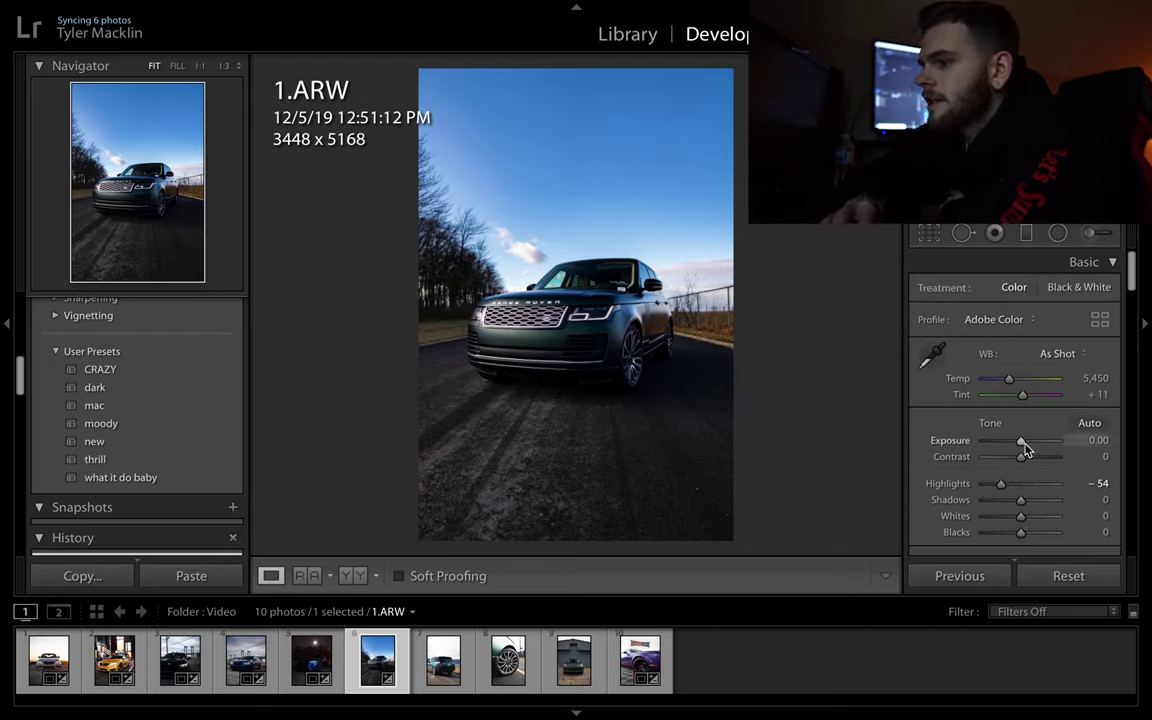
left_click(1021, 441)
left_click_drag(1025, 449, 1027, 450)
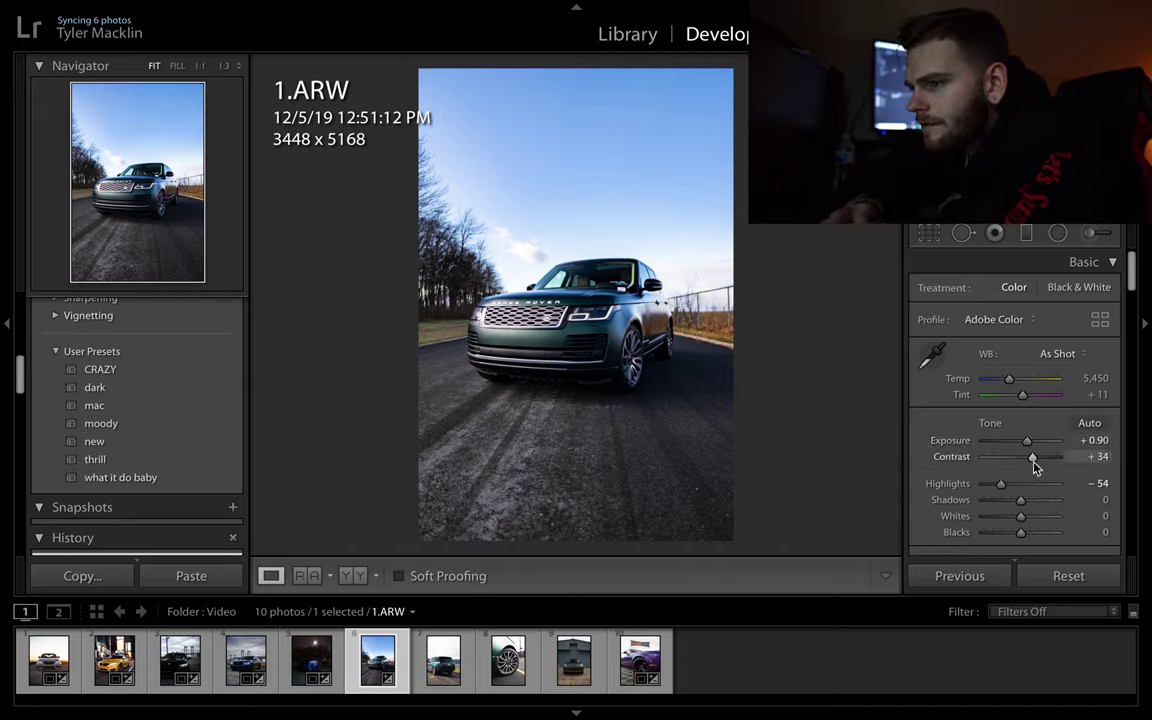
scroll(1035, 467, "down", 1)
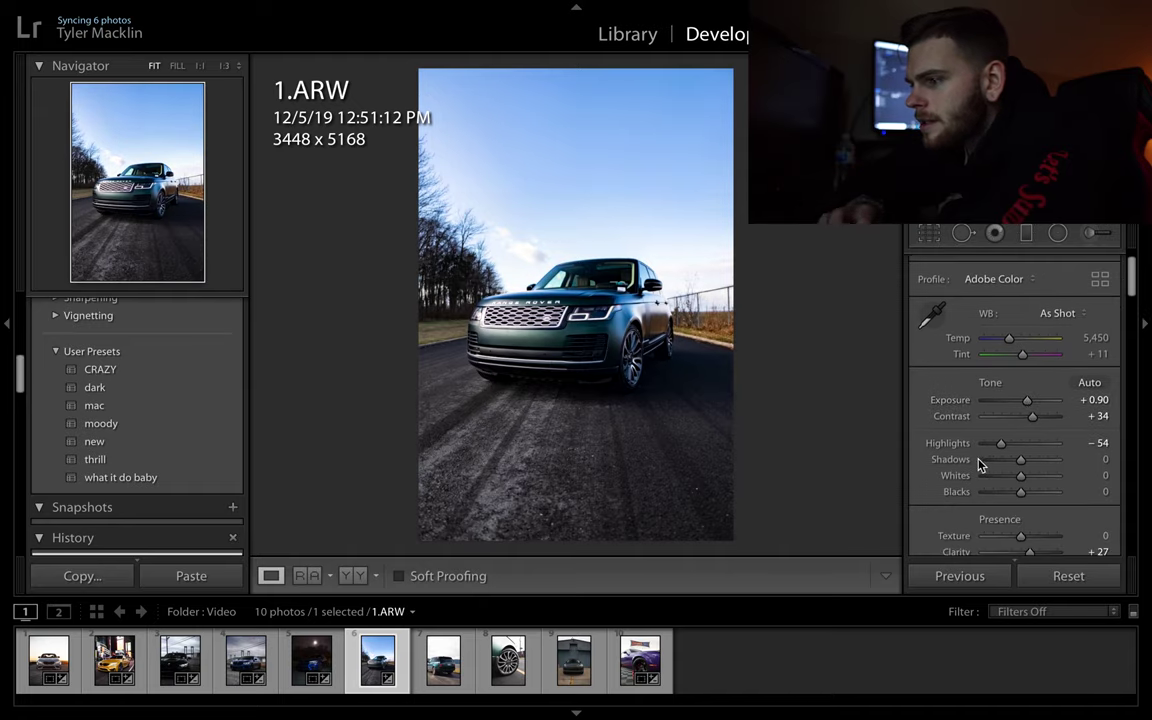
left_click(1036, 469)
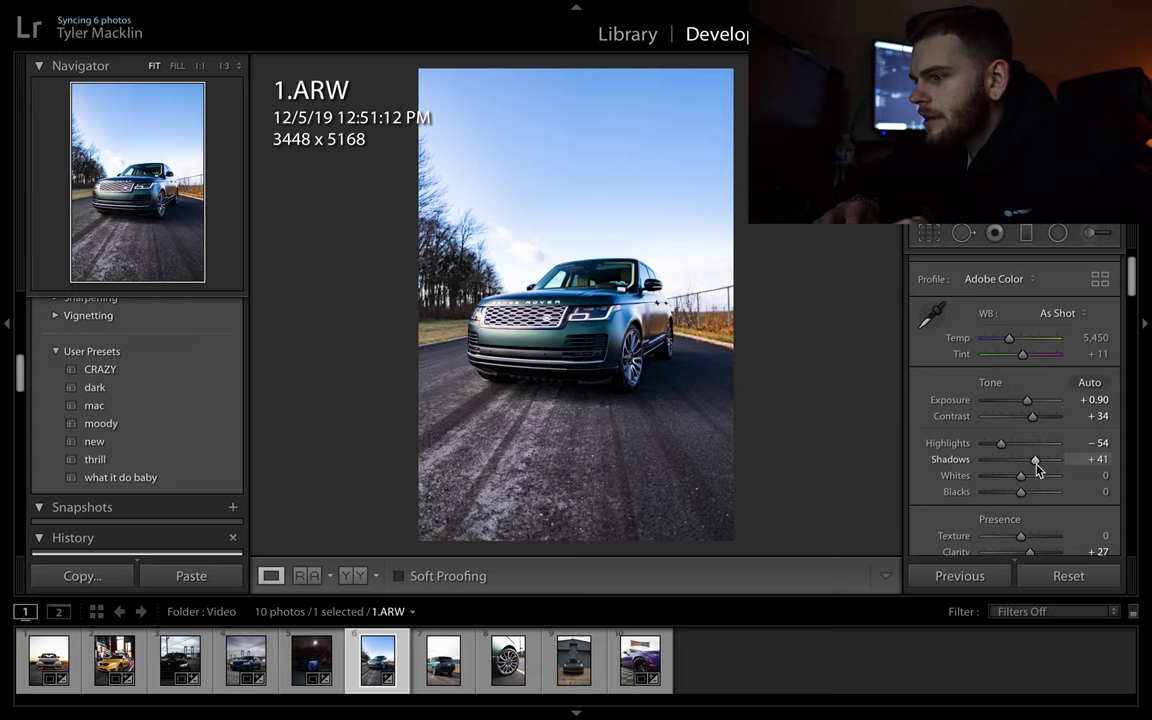
left_click_drag(1035, 469, 1021, 483)
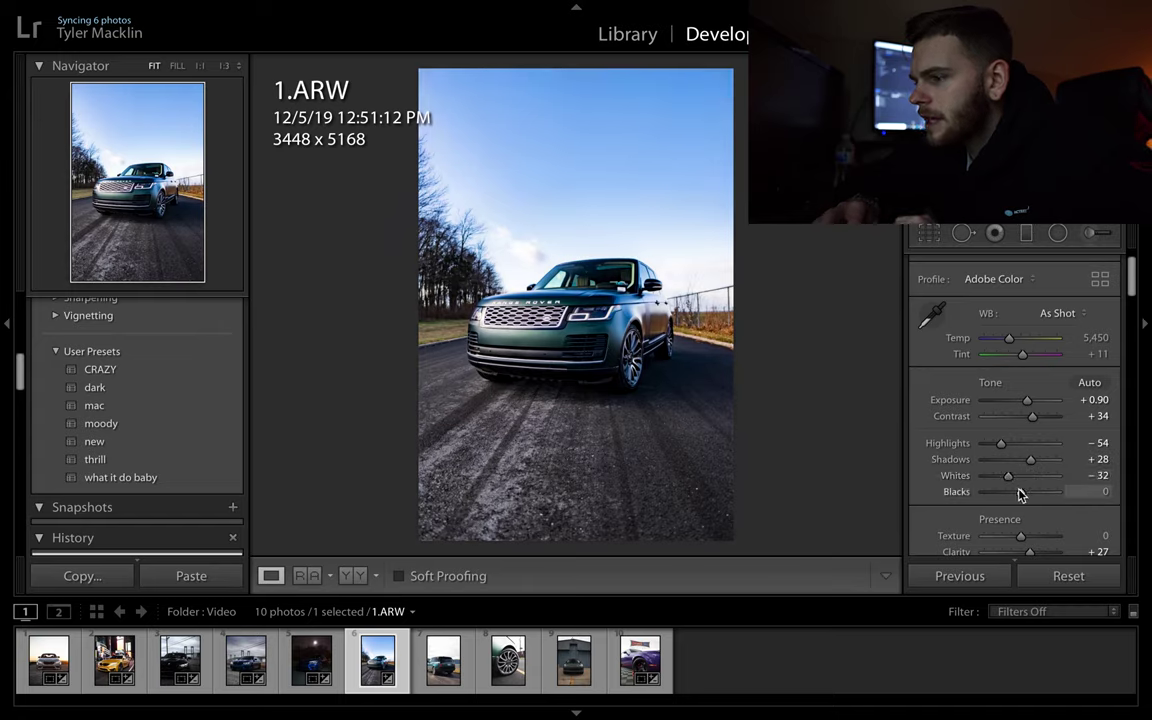
left_click_drag(1012, 499, 1019, 498)
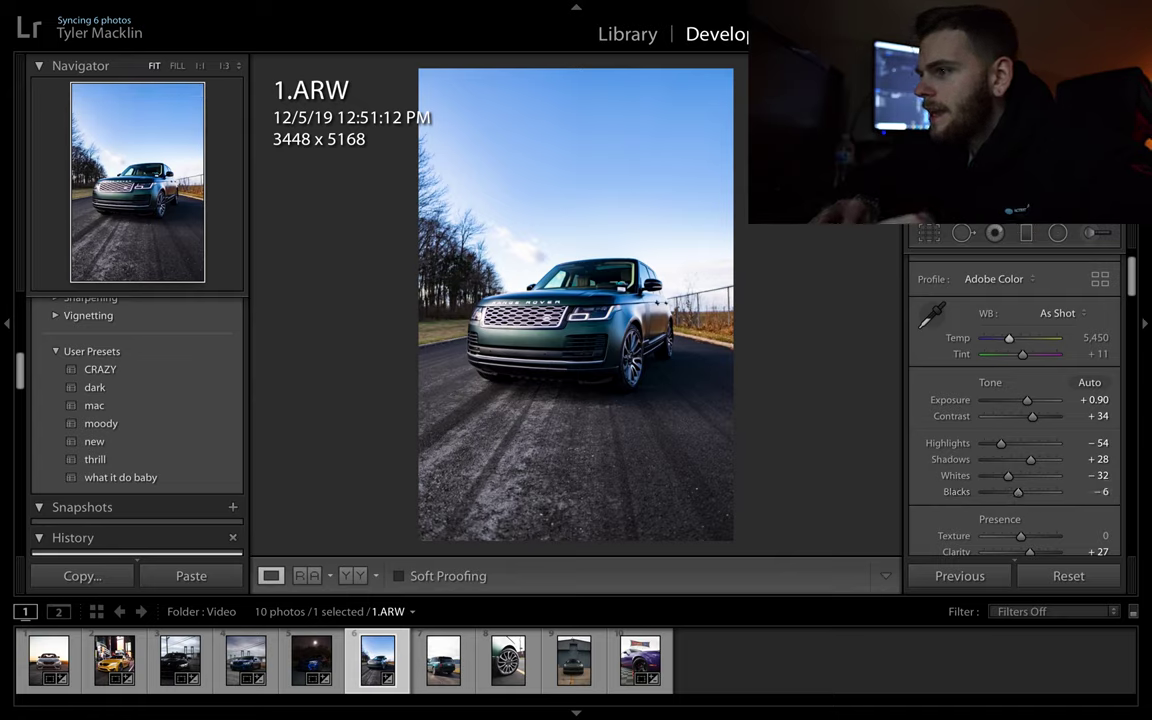
- Add a graduated filter over 1.ARW's sky with Exposure -1.50, Dehaze 33, Saturation -58
key("m")
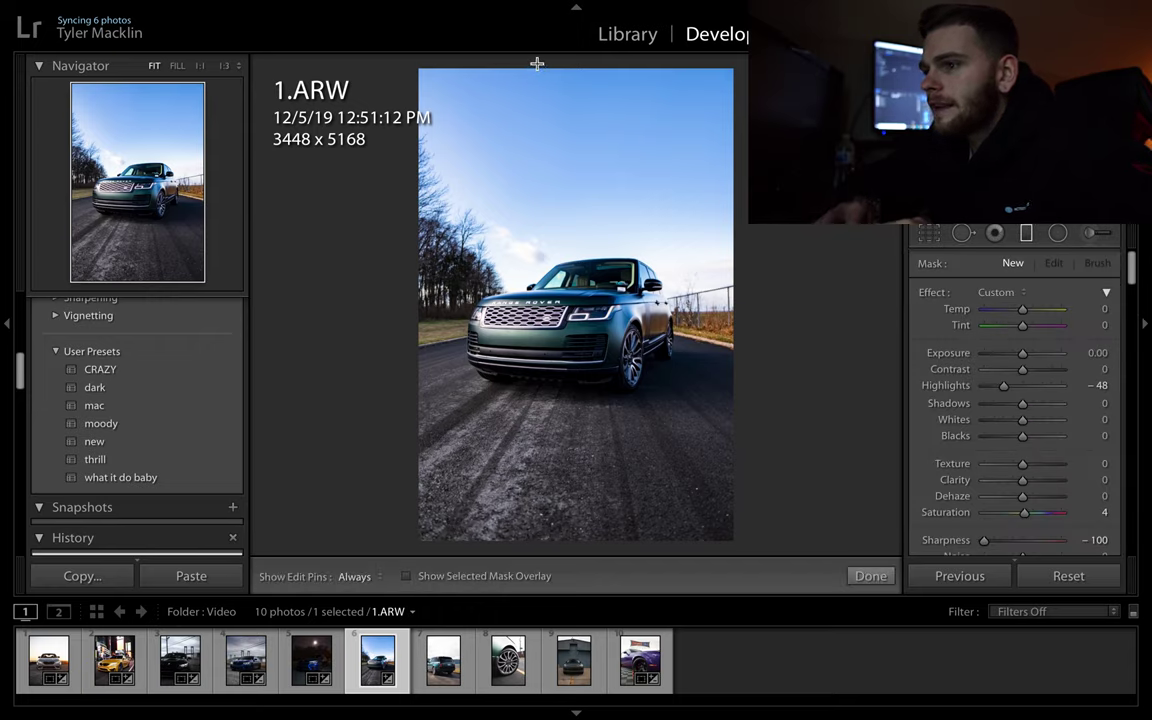
left_click_drag(537, 63, 555, 318)
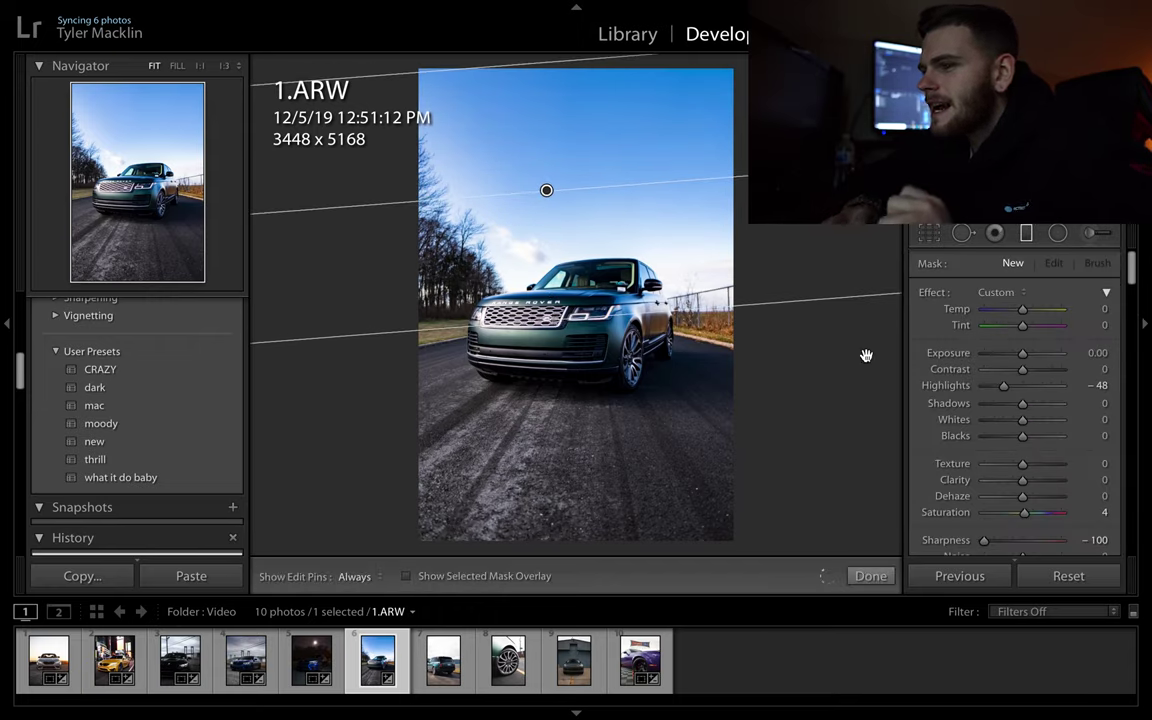
left_click_drag(1024, 512, 1009, 512)
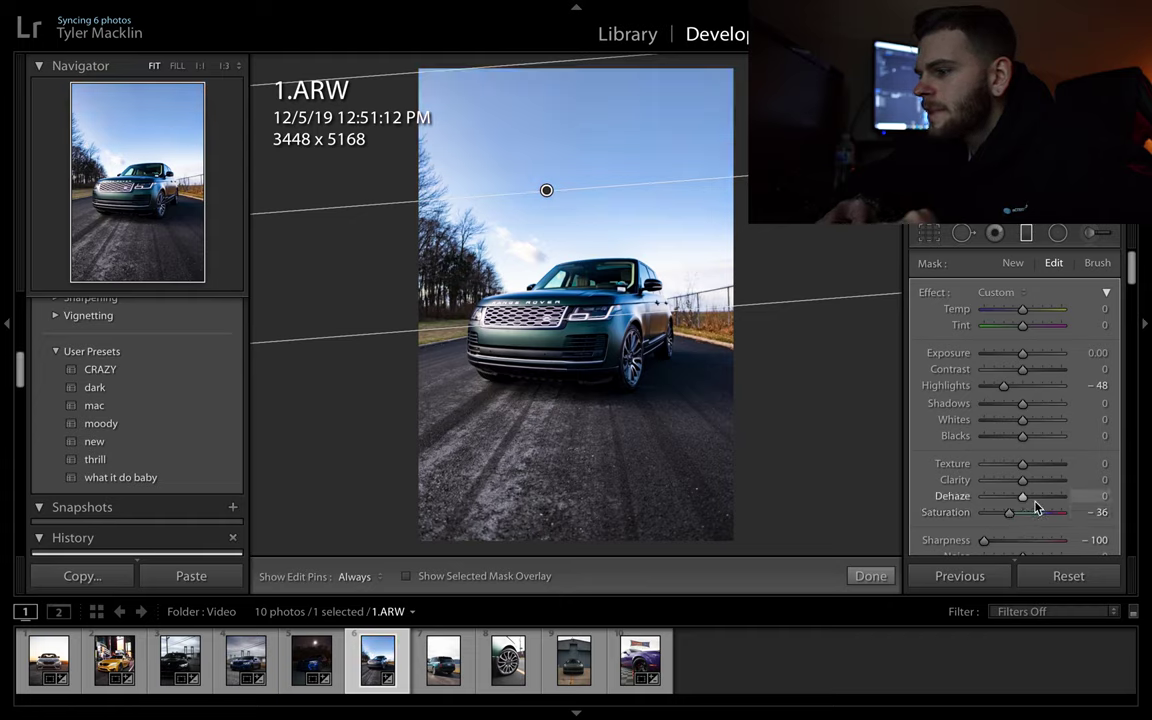
left_click(1036, 497)
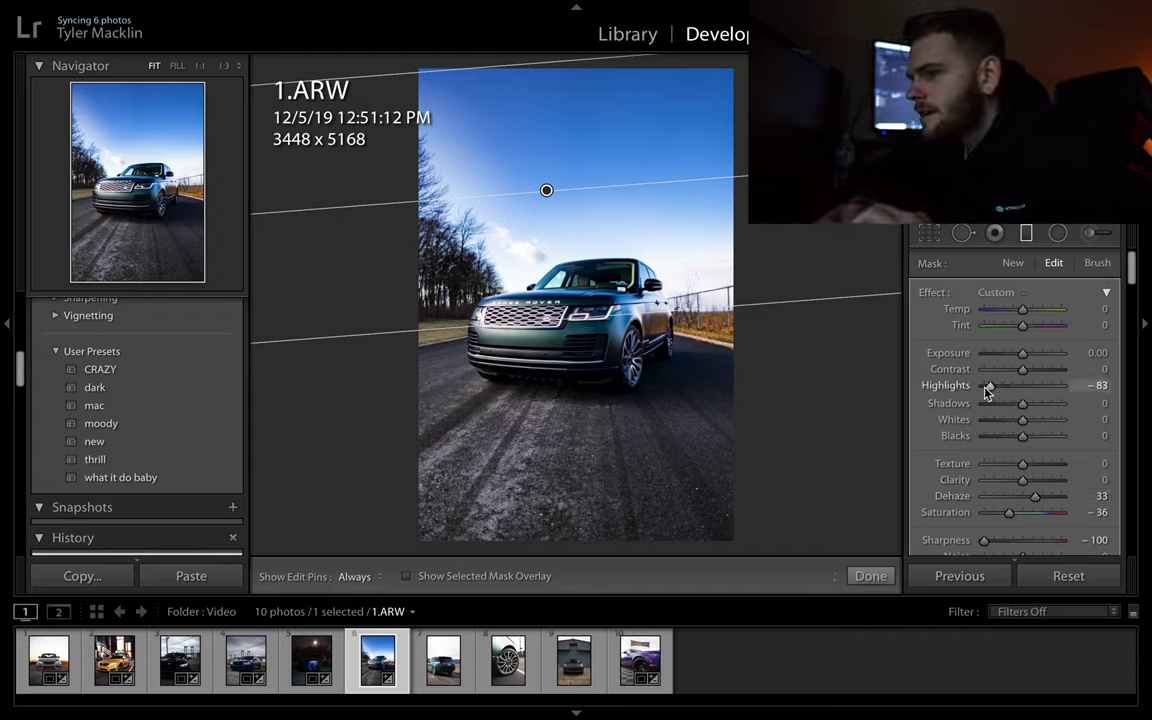
left_click(1000, 512)
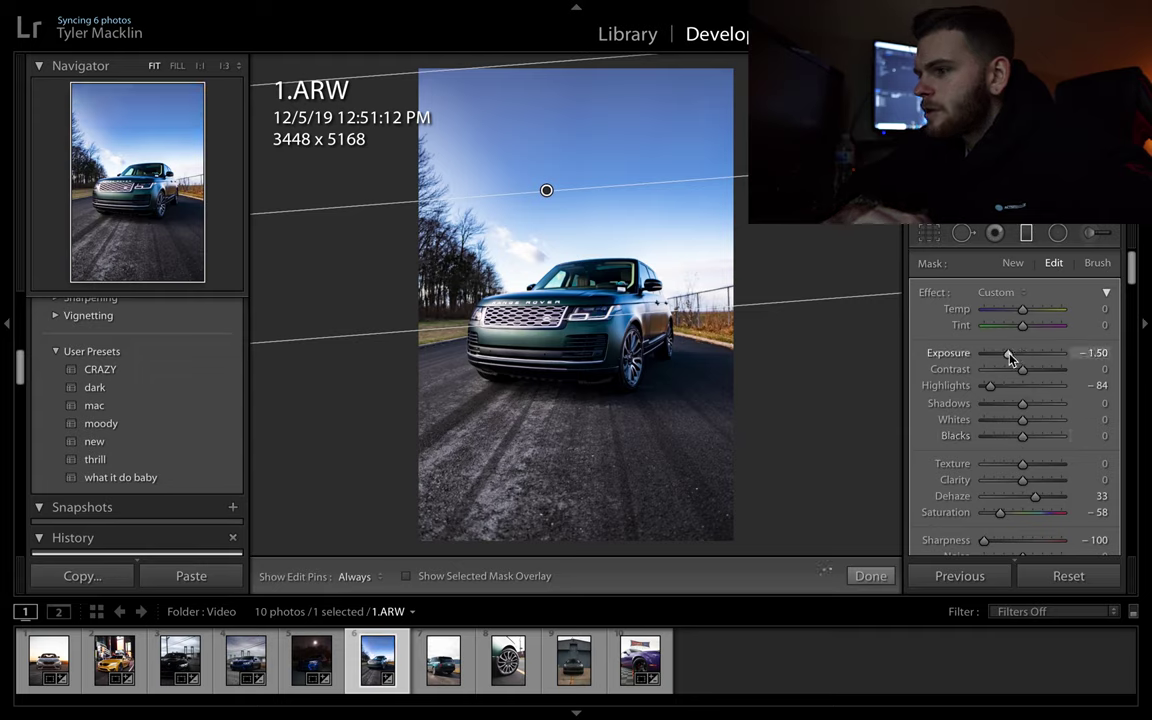
mouse_move(1010, 358)
left_mouse_down()
mouse_move(1052, 356)
mouse_move(1027, 352)
left_mouse_up()
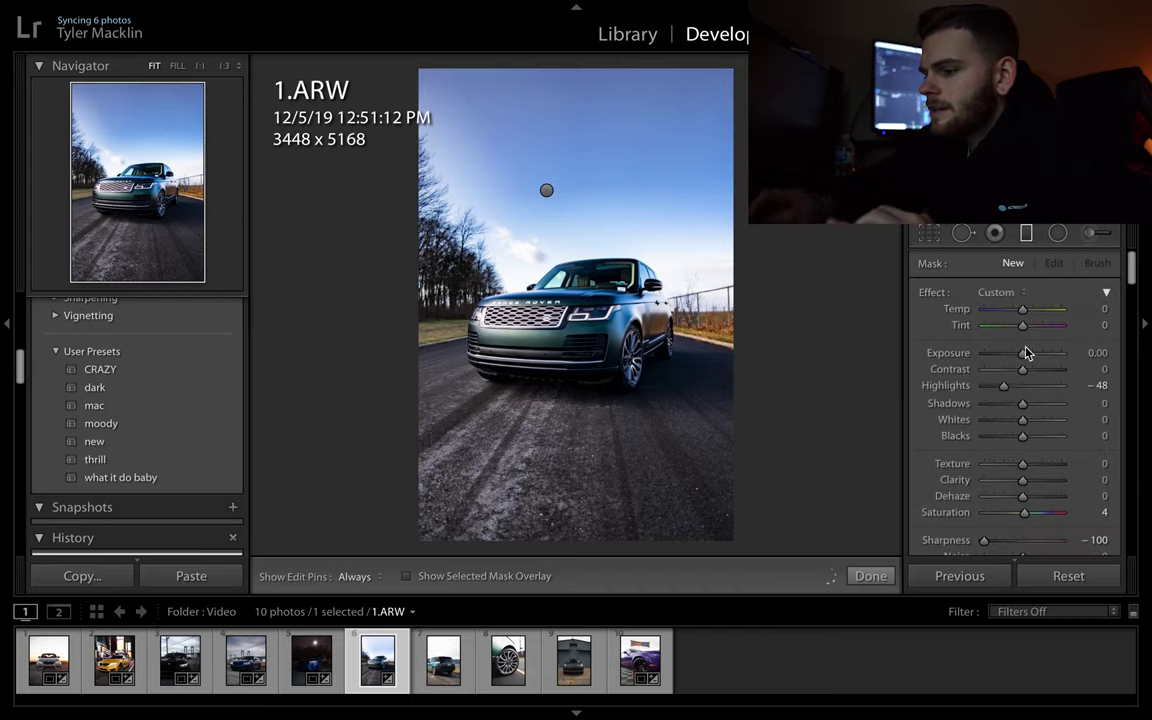
- Set the Tone Curve regions to Highlights +20, Lights +28, Darks +16, Shadows -8
key("m")
key("backslash")
key("backslash")
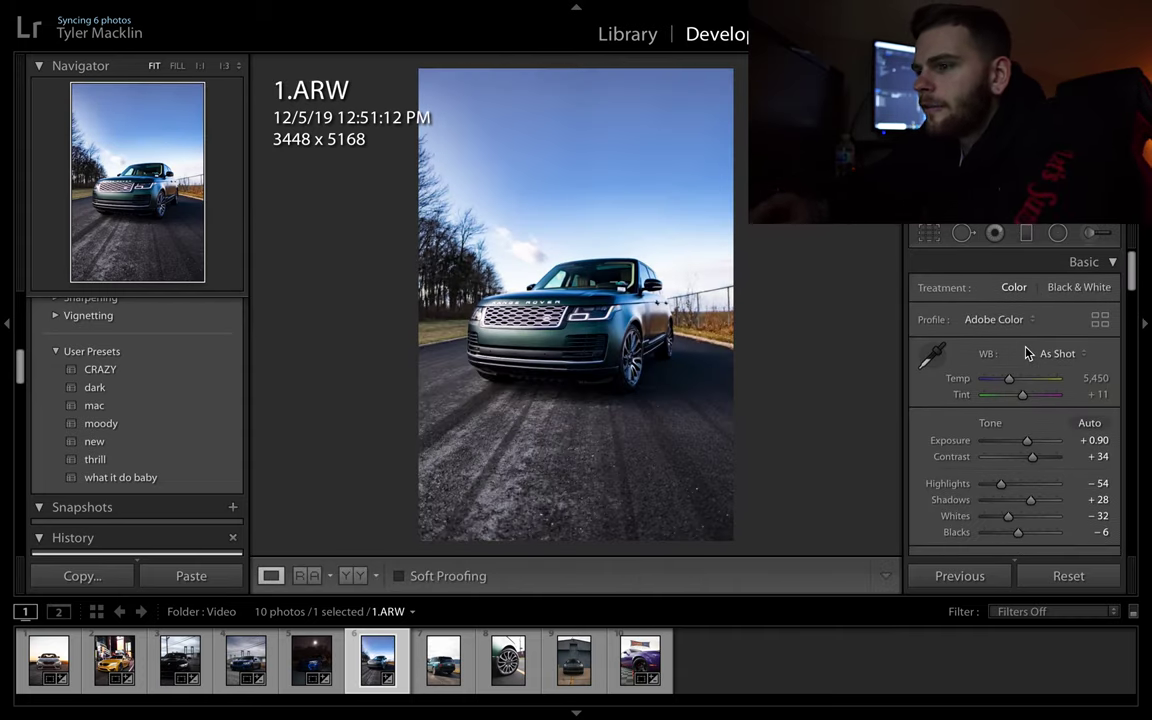
scroll(918, 452, "down", 2)
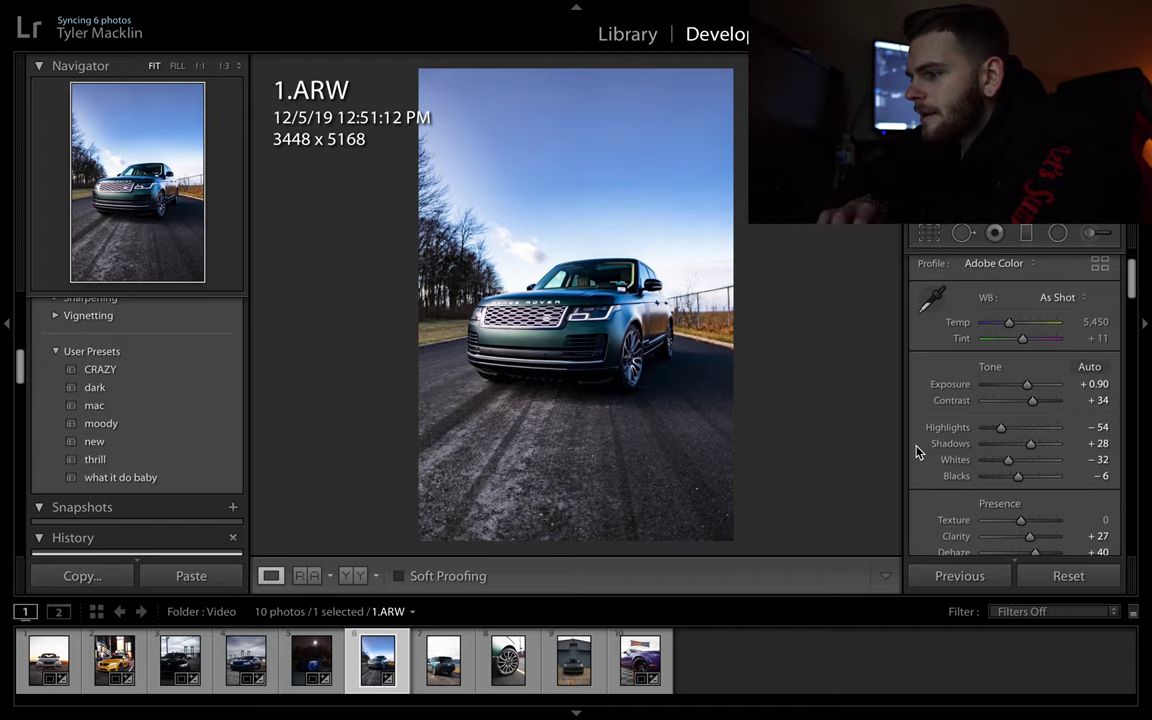
scroll(918, 452, "down", 3)
scroll(943, 452, "down", 2)
scroll(943, 452, "down", 1)
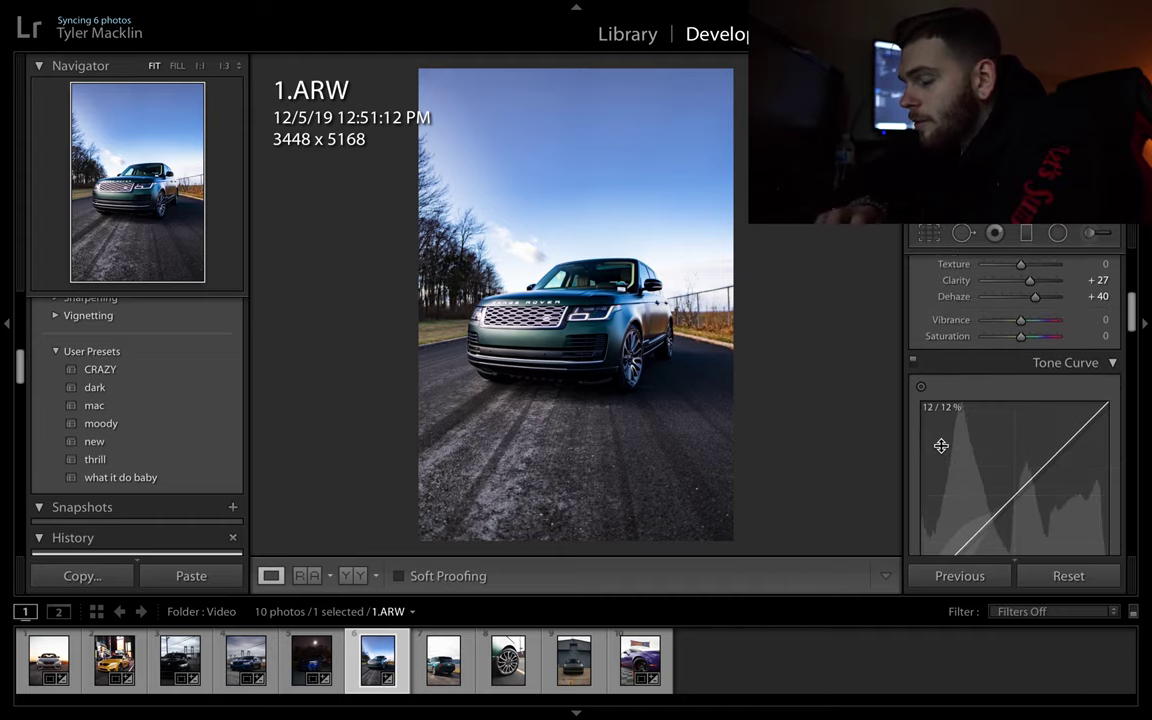
scroll(941, 446, "down", 3)
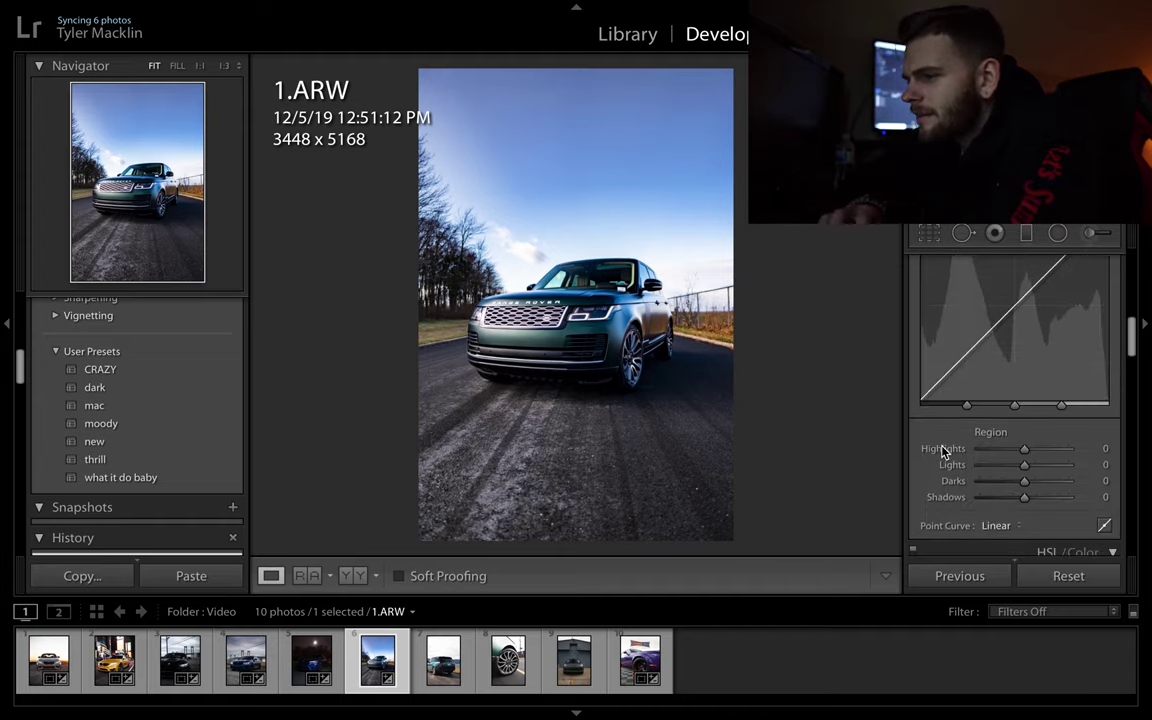
mouse_move(1022, 449)
left_mouse_down()
mouse_move(1005, 452)
mouse_move(1035, 452)
left_mouse_up()
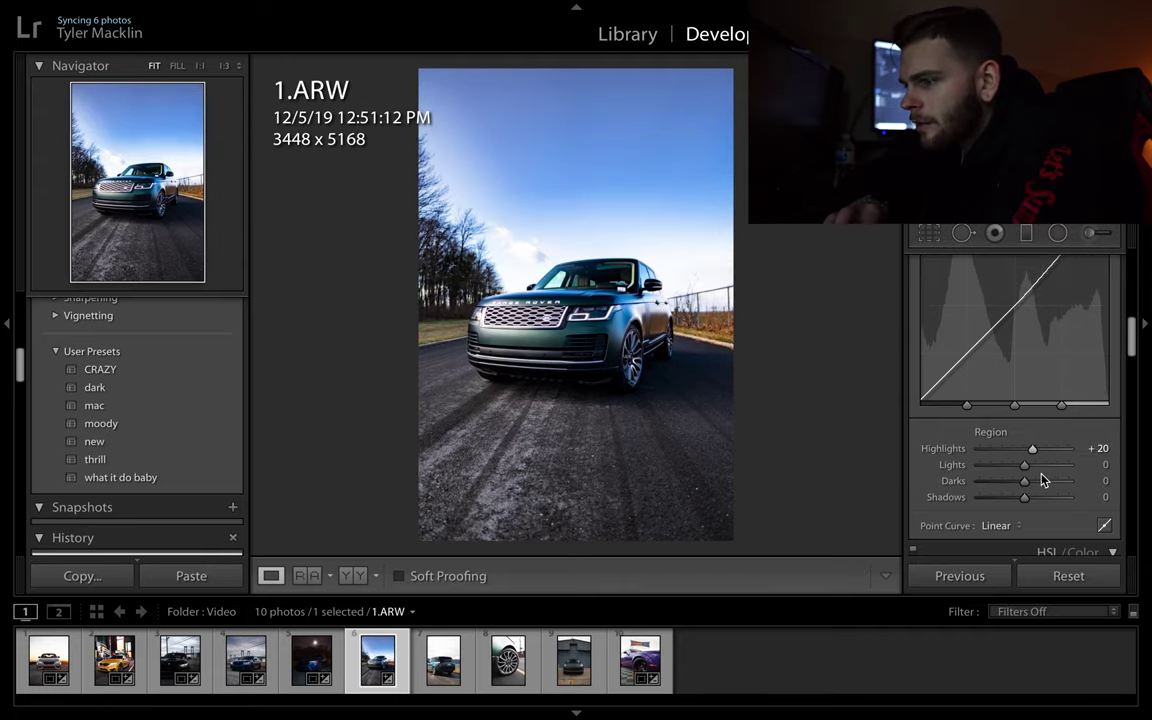
mouse_move(1024, 465)
left_mouse_down()
mouse_move(1038, 466)
mouse_move(1017, 485)
mouse_move(1033, 483)
mouse_move(1040, 502)
mouse_move(1020, 499)
left_mouse_up()
- Set Basic Shadows to +29 and compare the edit in the Before/After view
scroll(979, 473, "up", 5)
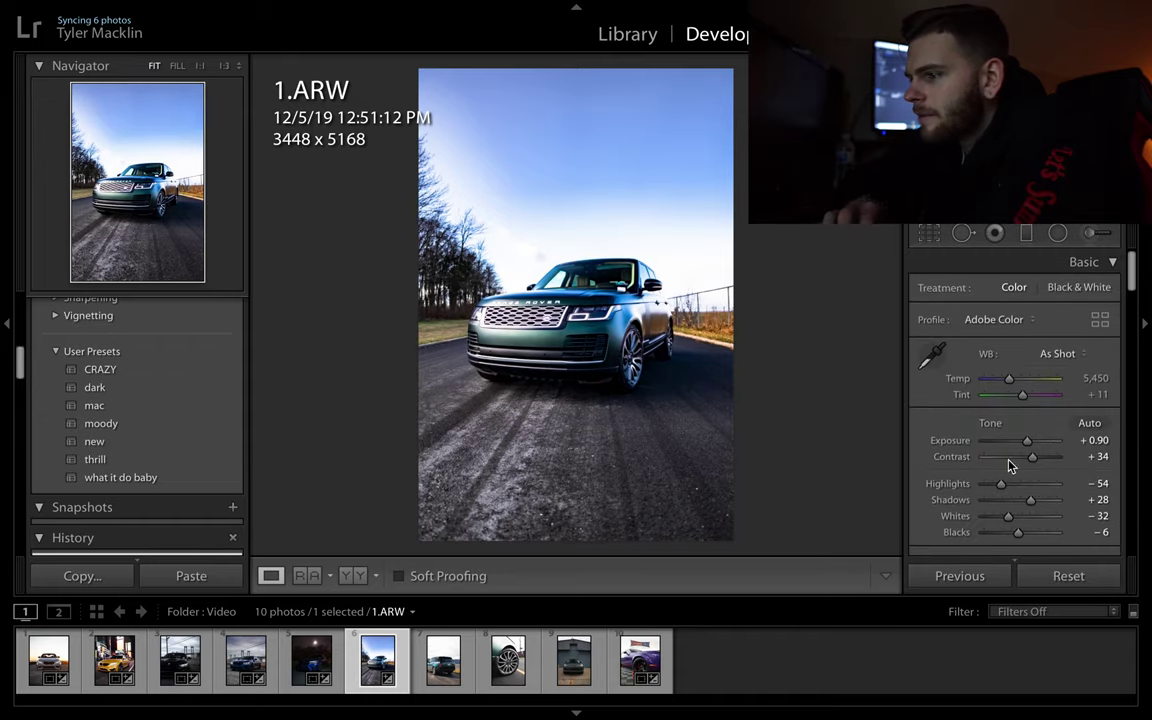
scroll(1031, 447, "down", 3)
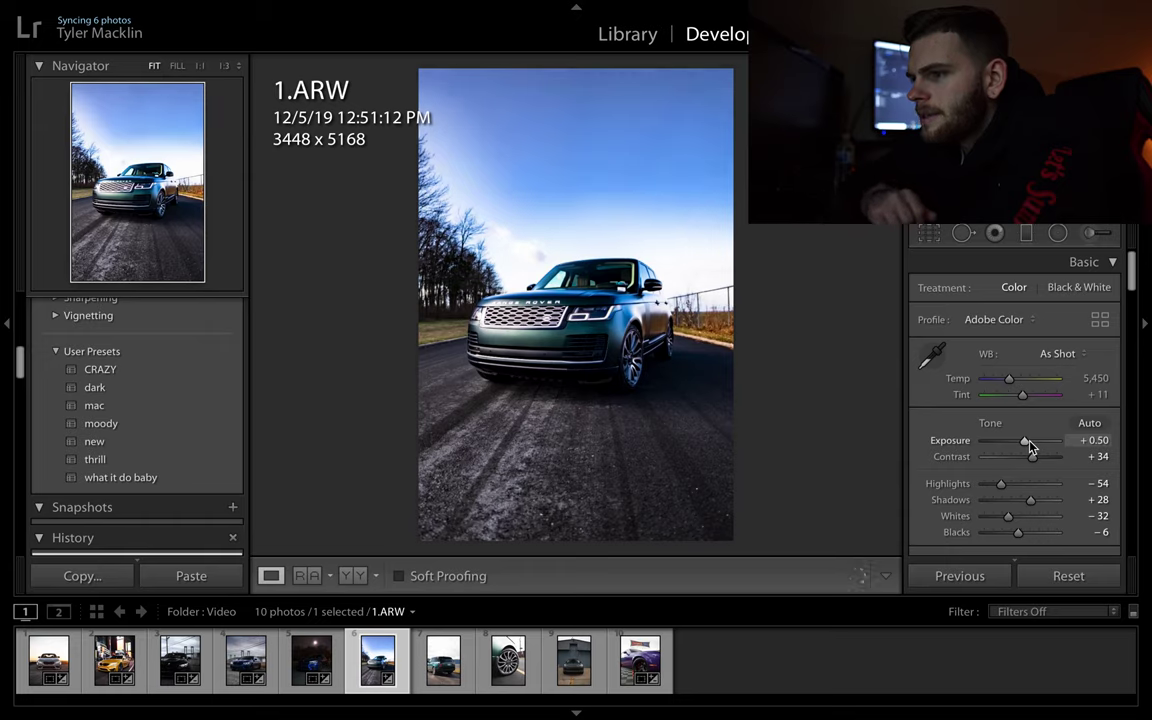
scroll(1029, 442, "up", 3)
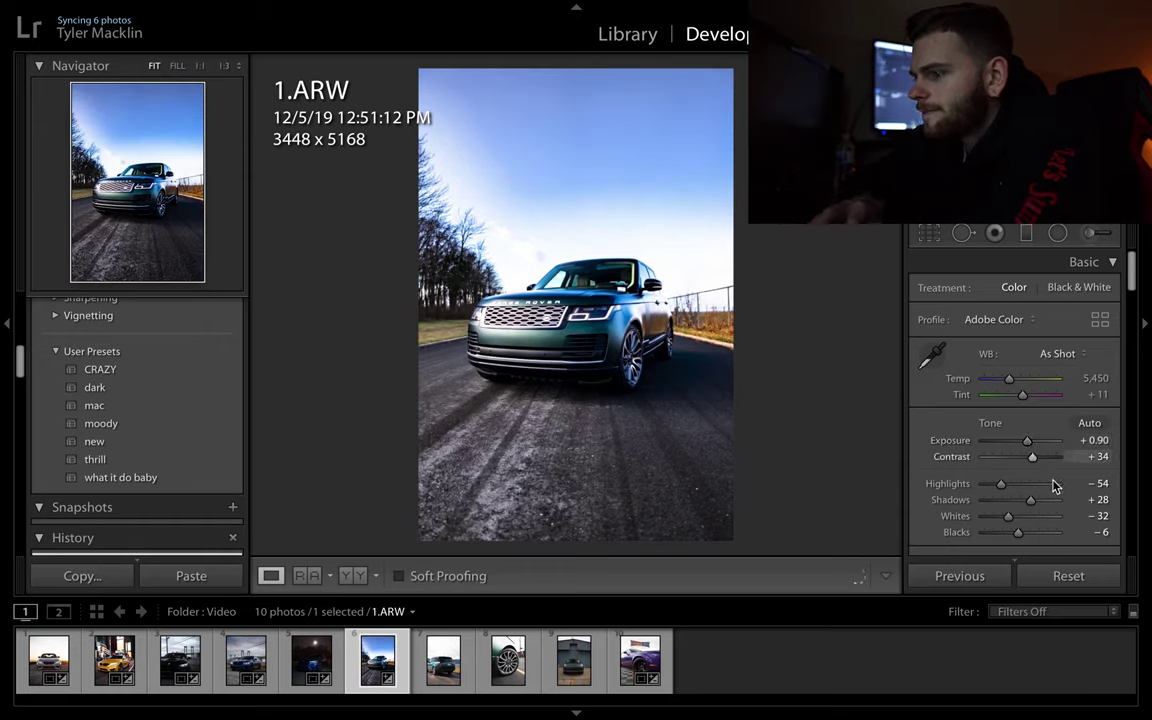
scroll(1046, 506, "up", 7)
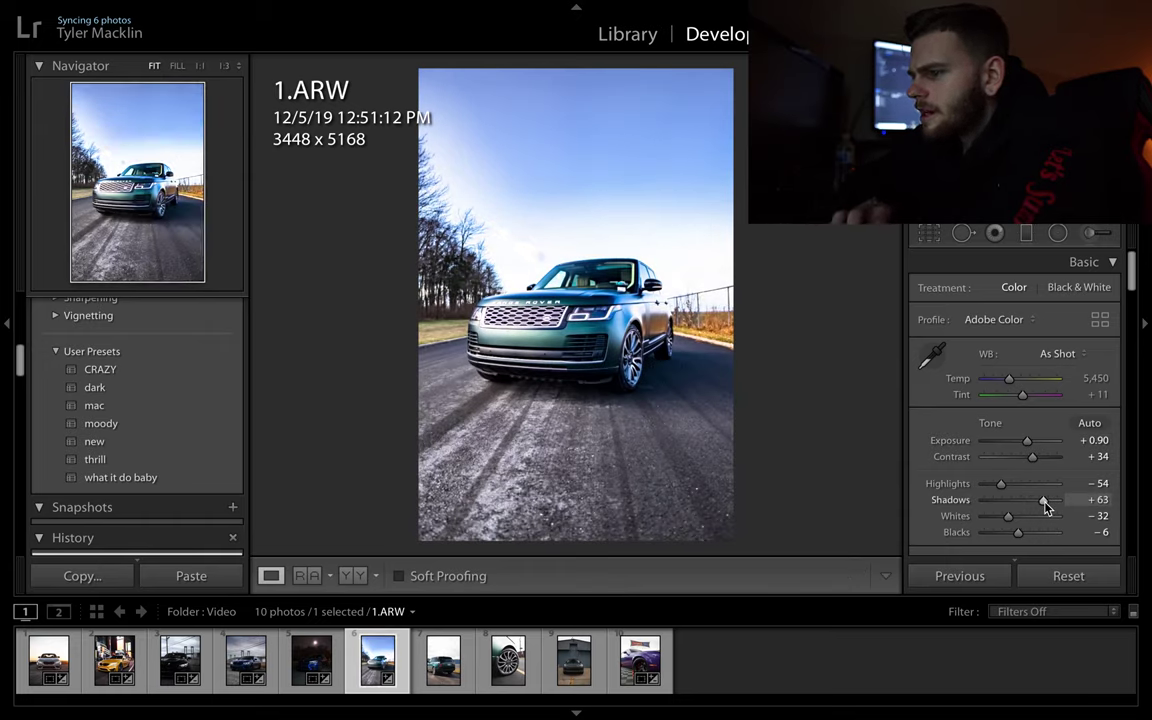
left_click_drag(1028, 501, 1033, 502)
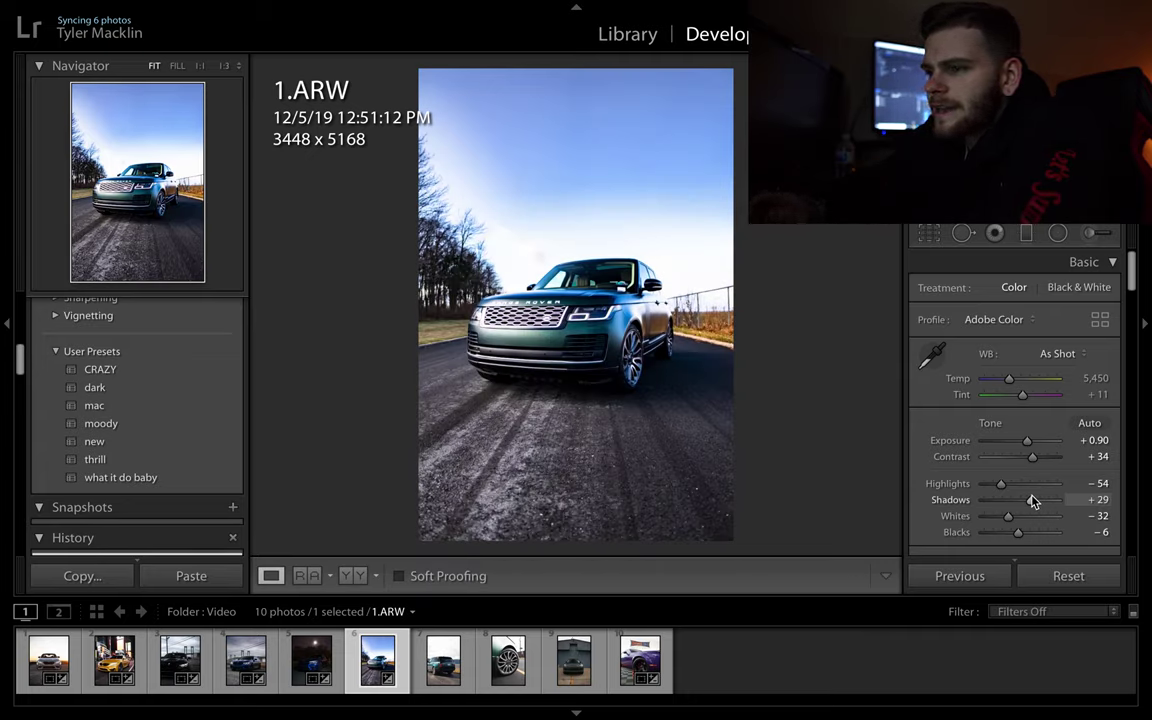
key("backslash")
key("backslash")
key("backslash")
key("backslash")
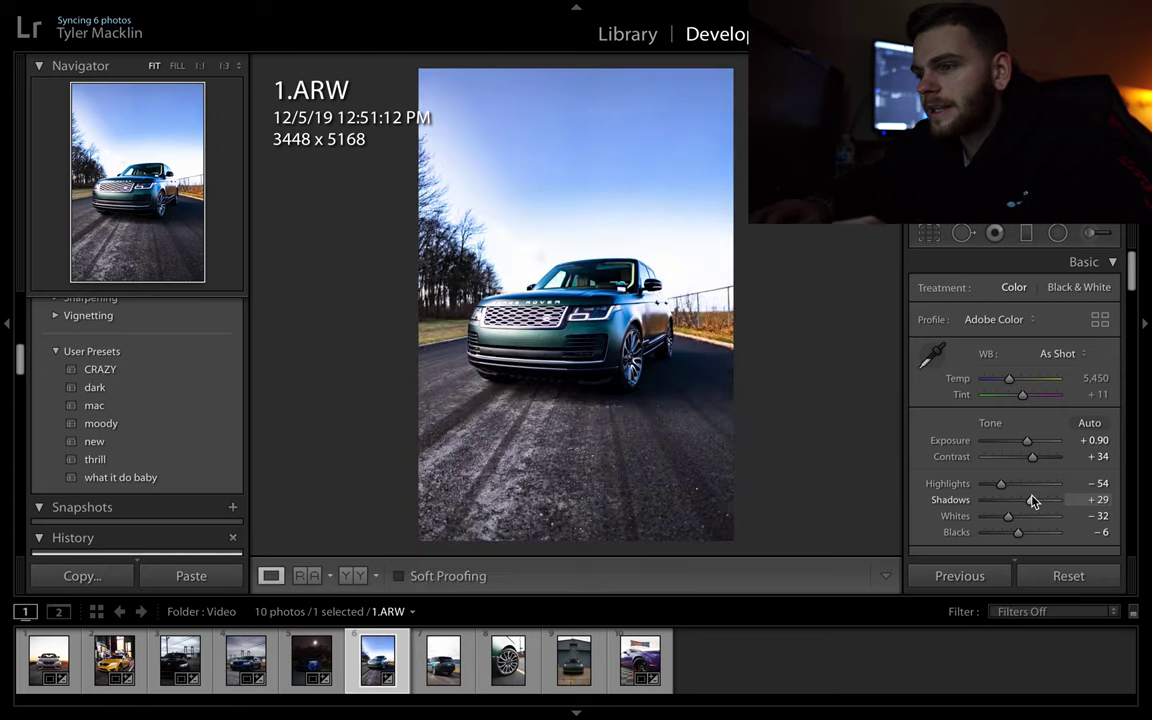
- Select 2.ARW and apply the 'what it do baby' user preset
key("Right")
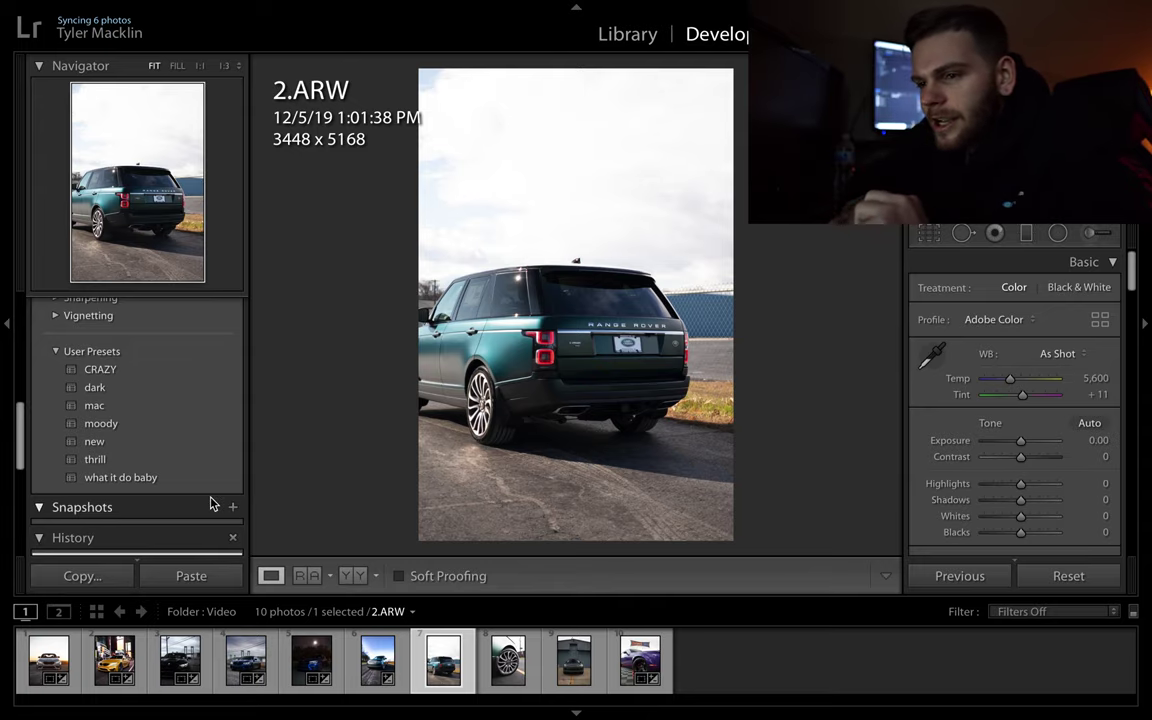
left_click(125, 478)
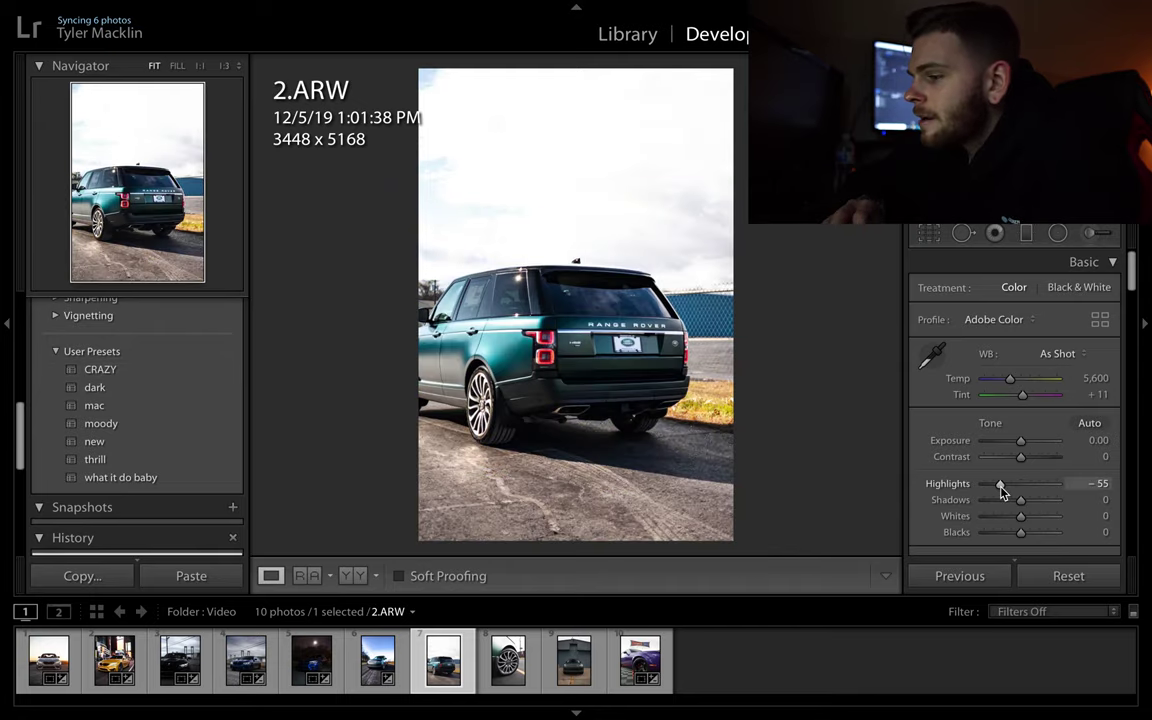
- Lower Highlights to -55 and enable lens profile corrections and chromatic aberration removal
left_click_drag(1002, 492, 935, 486)
scroll(935, 486, "down", 5)
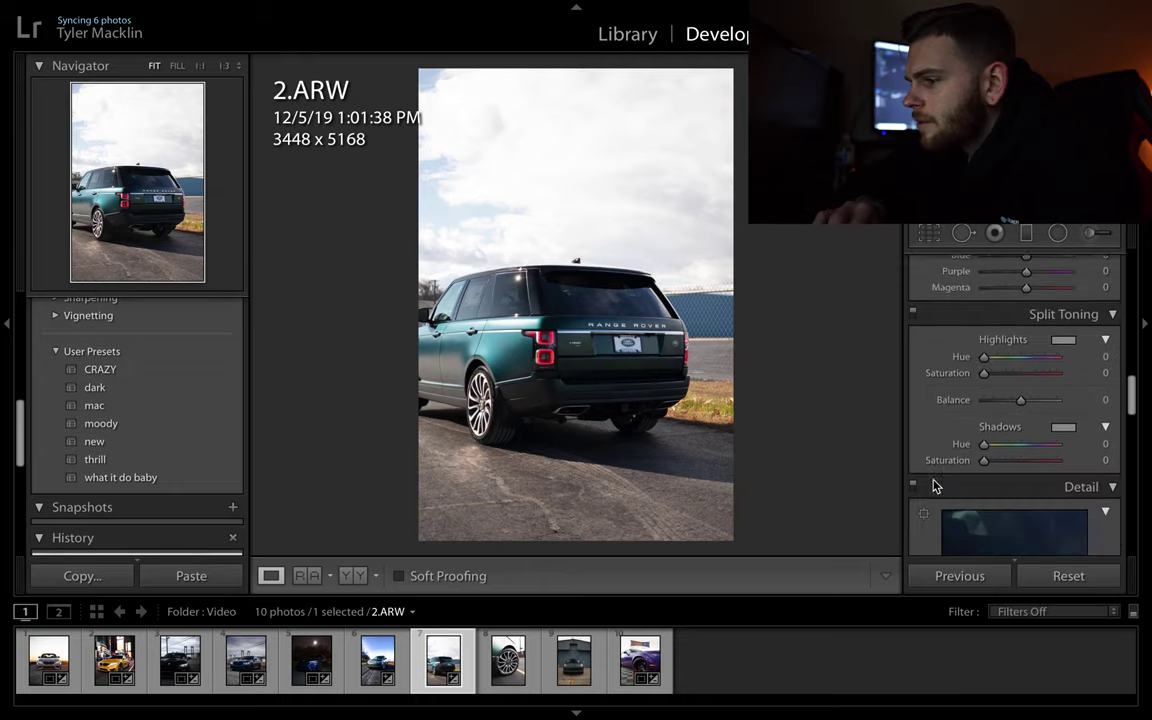
scroll(934, 480, "down", 5)
scroll(934, 478, "down", 3)
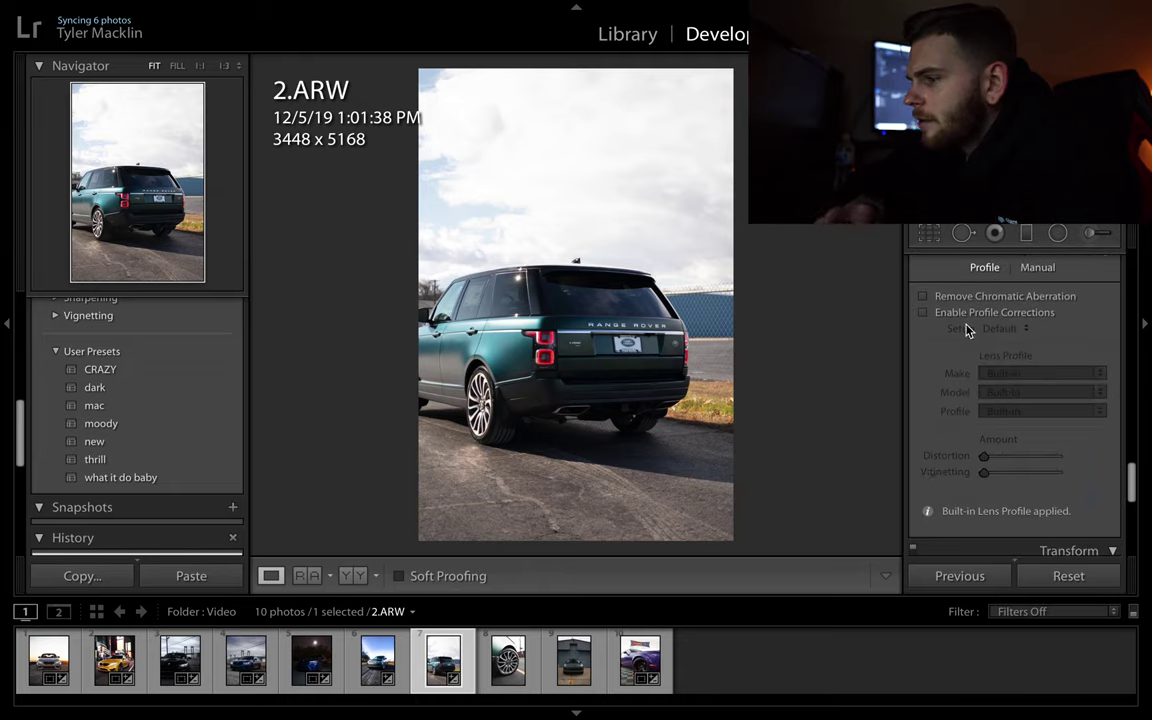
left_click(922, 312)
left_click(963, 297)
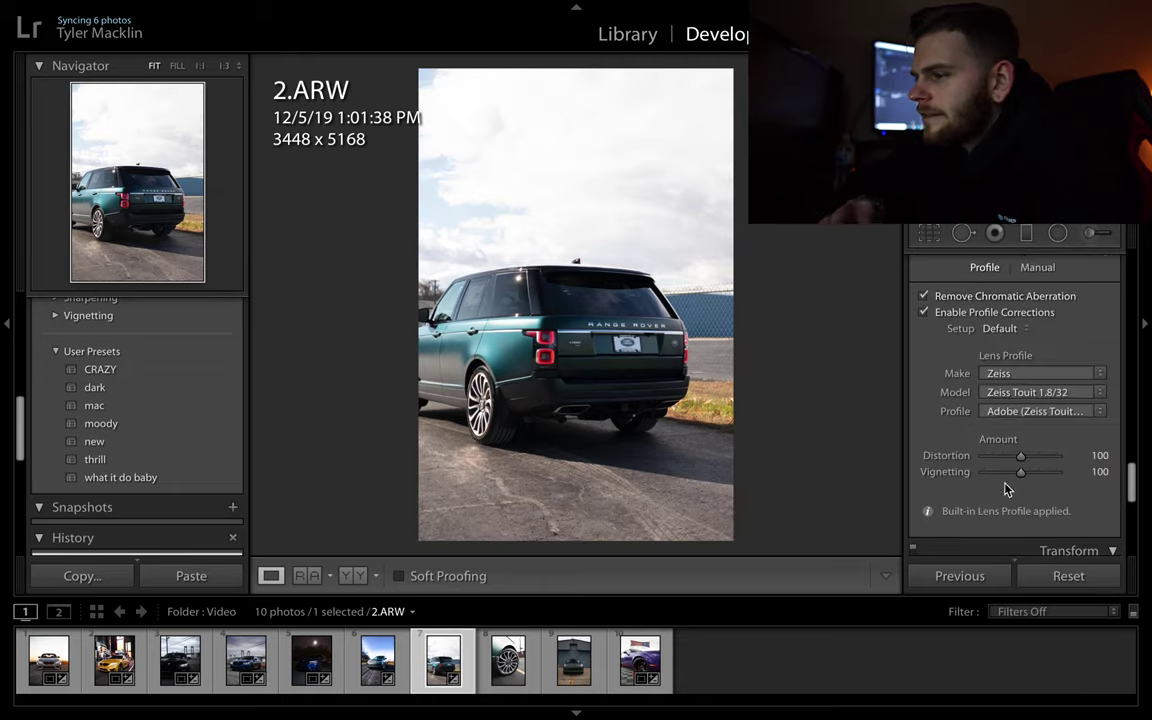
left_click_drag(998, 464, 998, 465)
- Set Clarity to +37, Dehaze to +19 and Shadows to +17 in Basic
scroll(944, 452, "up", 5)
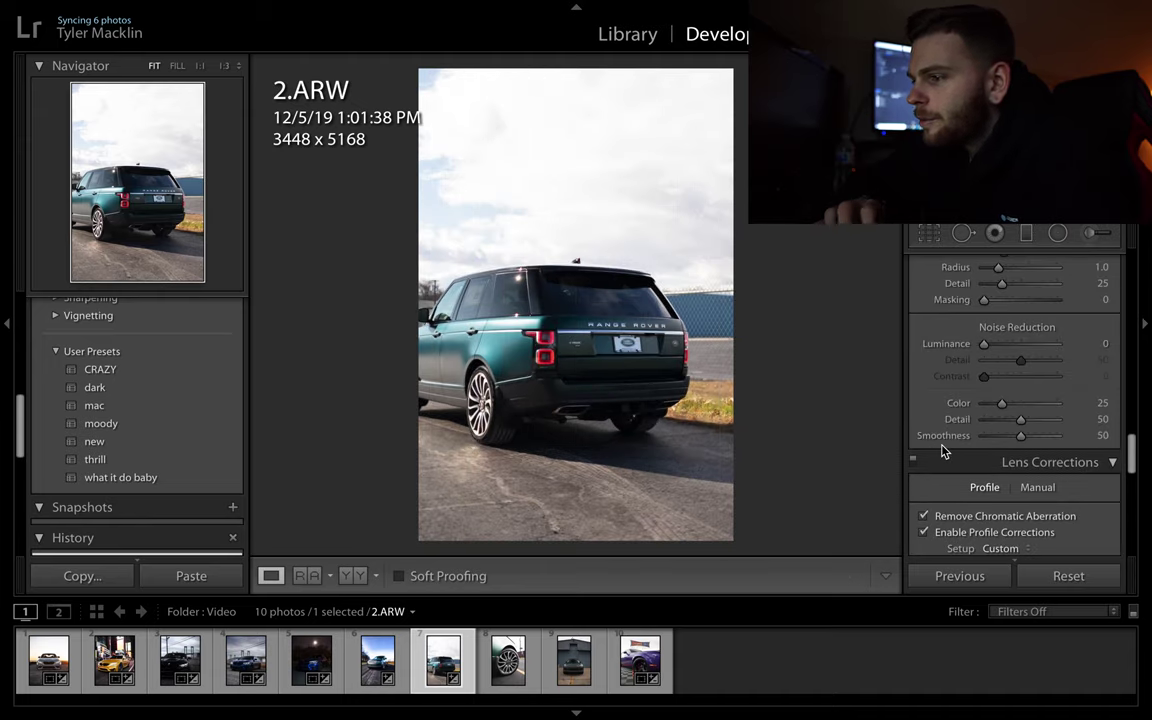
scroll(944, 452, "up", 10)
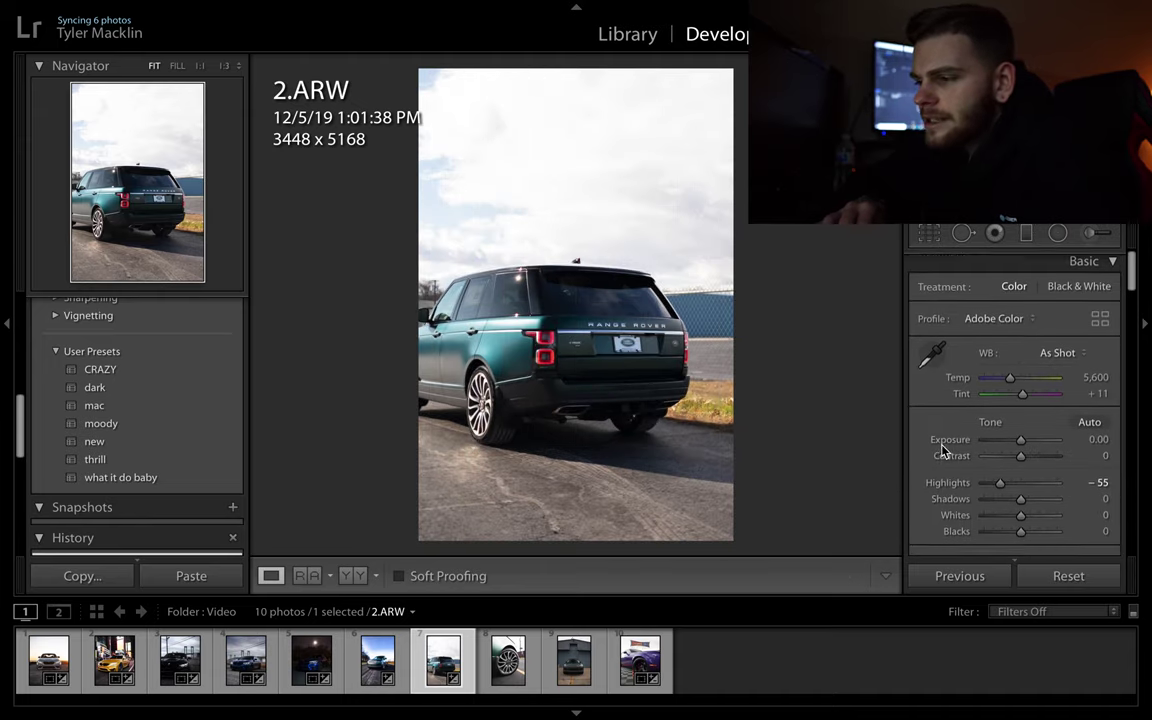
scroll(990, 450, "down", 2)
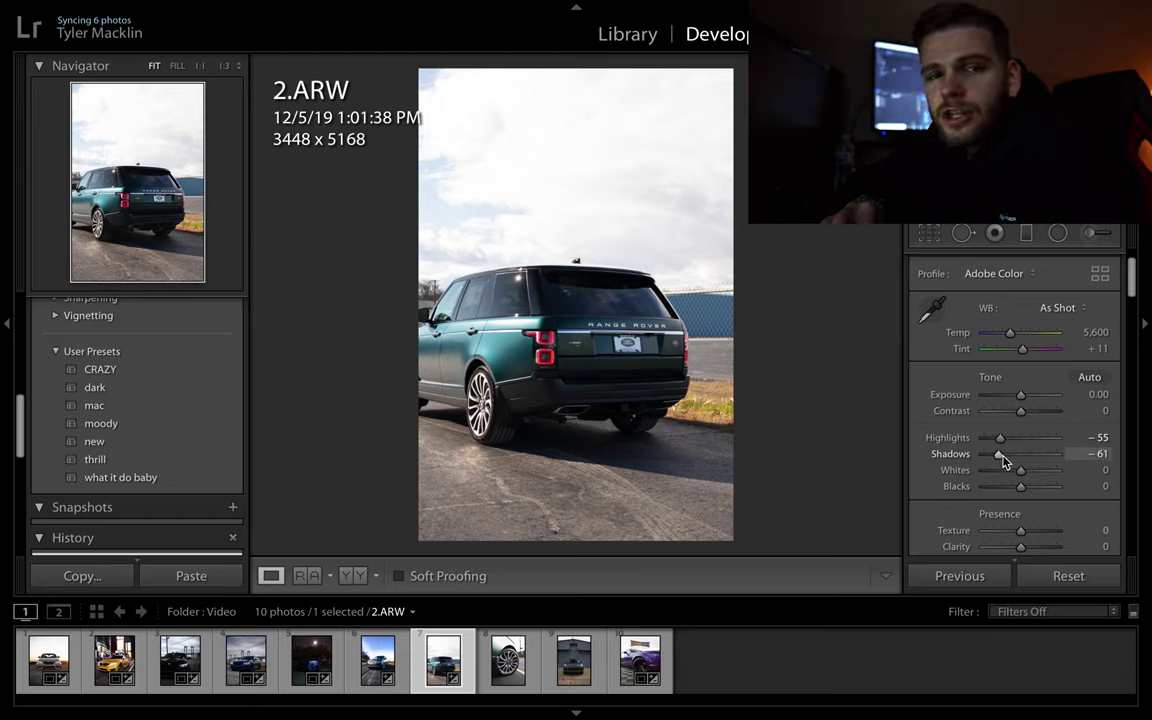
mouse_move(1003, 459)
left_mouse_down()
mouse_move(1049, 458)
mouse_move(1014, 459)
left_mouse_up()
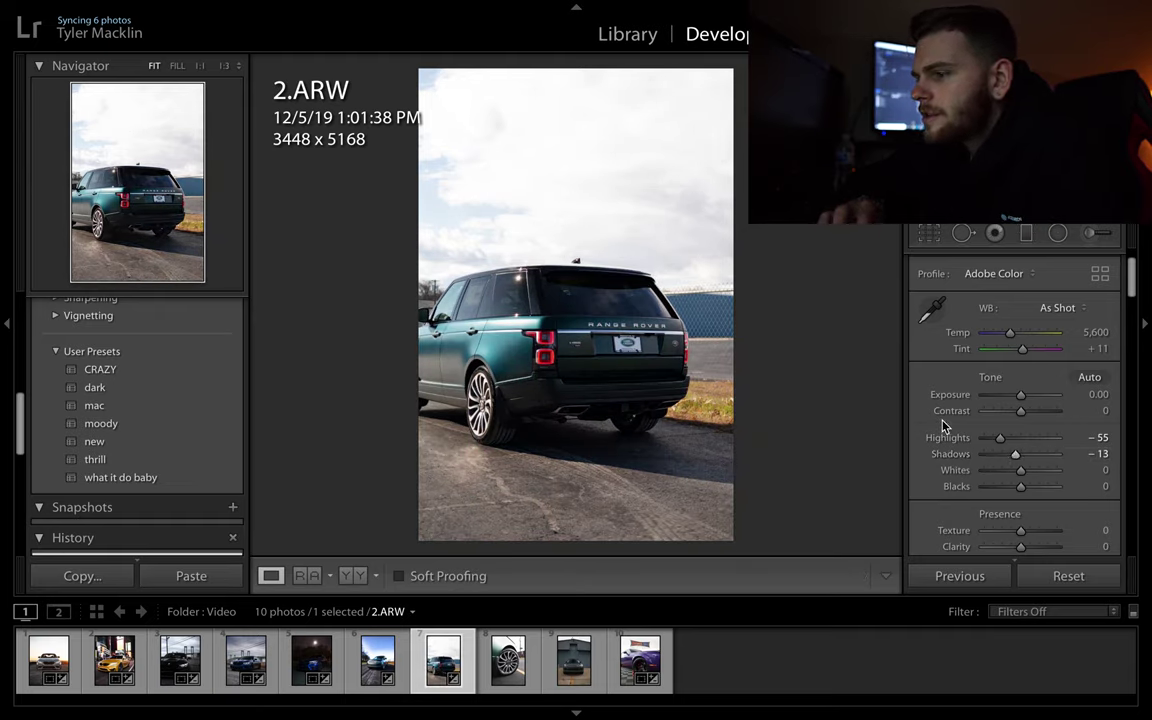
scroll(963, 437, "down", 3)
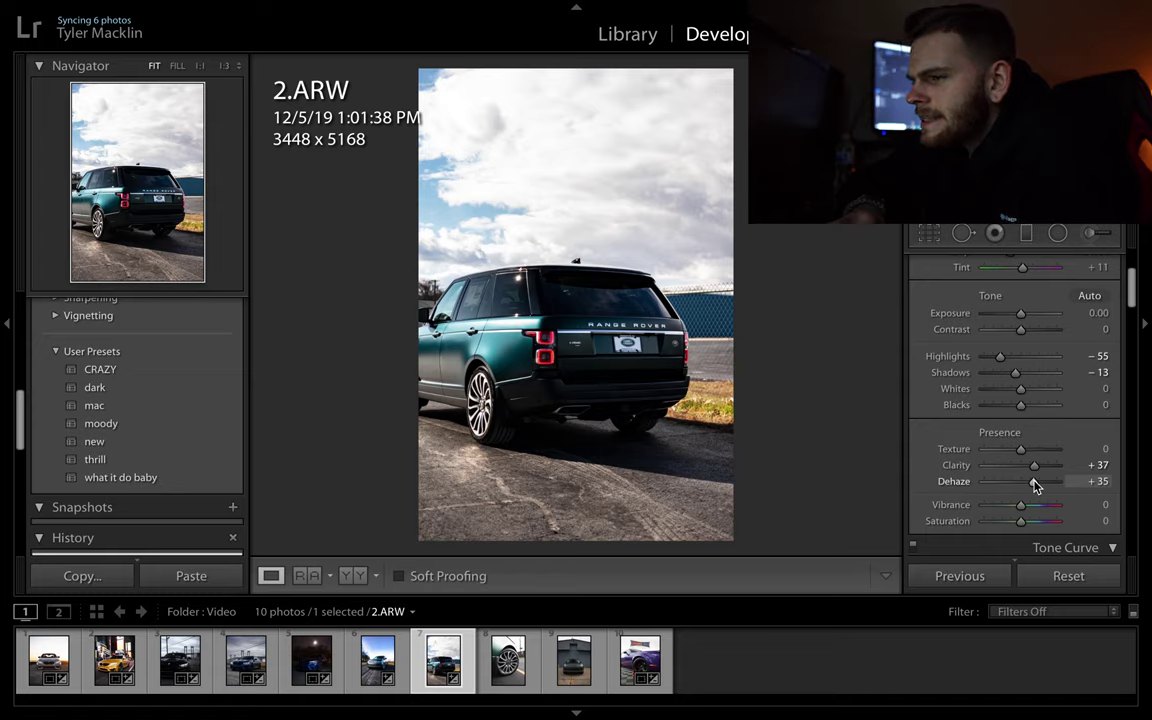
left_click_drag(1035, 486, 1030, 486)
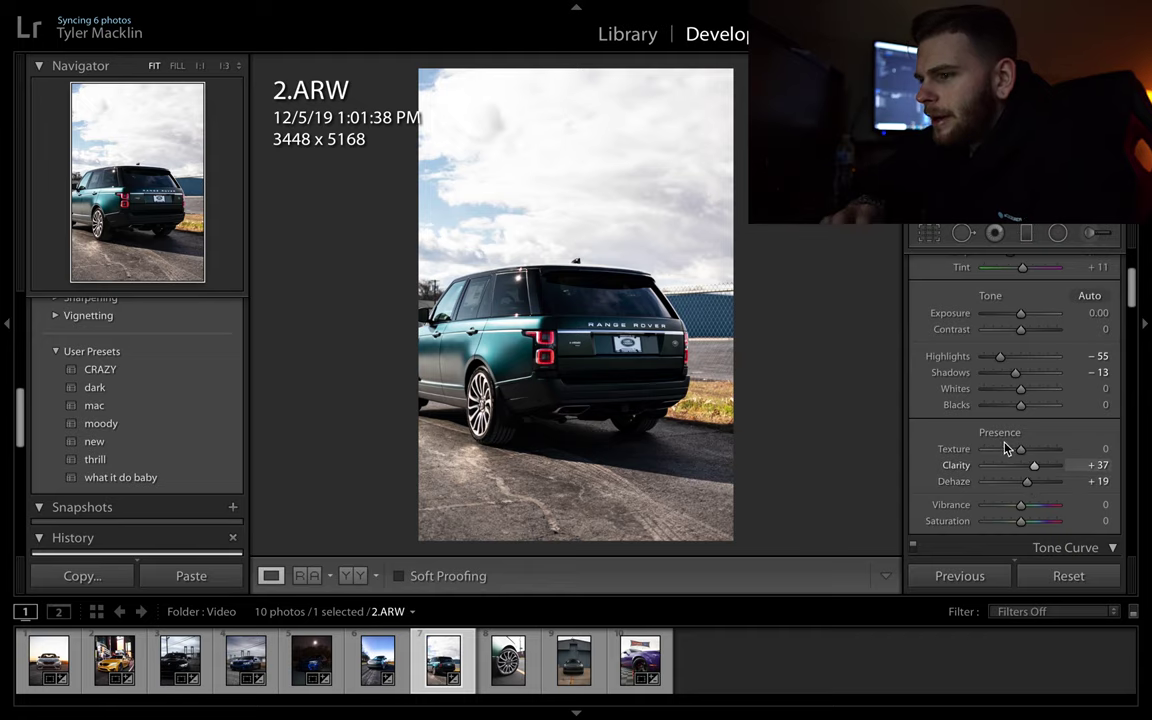
scroll(1003, 444, "up", 2)
scroll(1003, 446, "up", 1)
mouse_move(1015, 495)
left_mouse_down()
mouse_move(1039, 497)
mouse_move(1028, 497)
left_mouse_up()
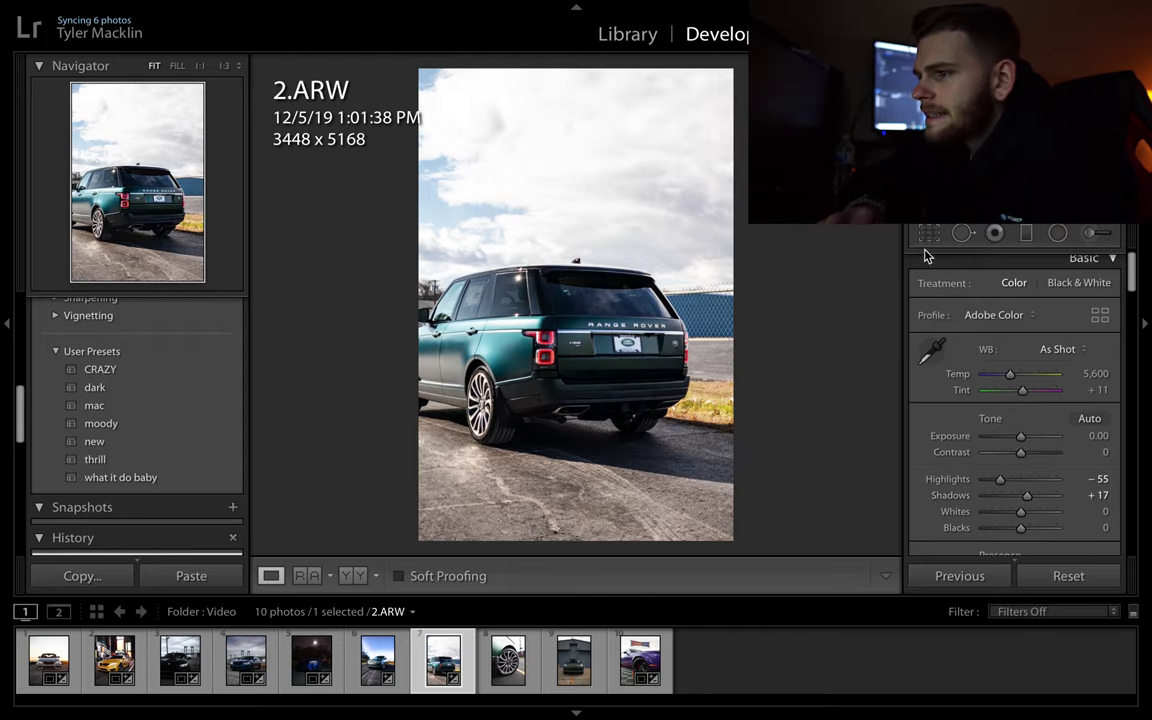
- Crop 2.ARW to a 4x5 aspect, reframe the car, and commit the crop
left_click(929, 233)
left_click(1045, 294)
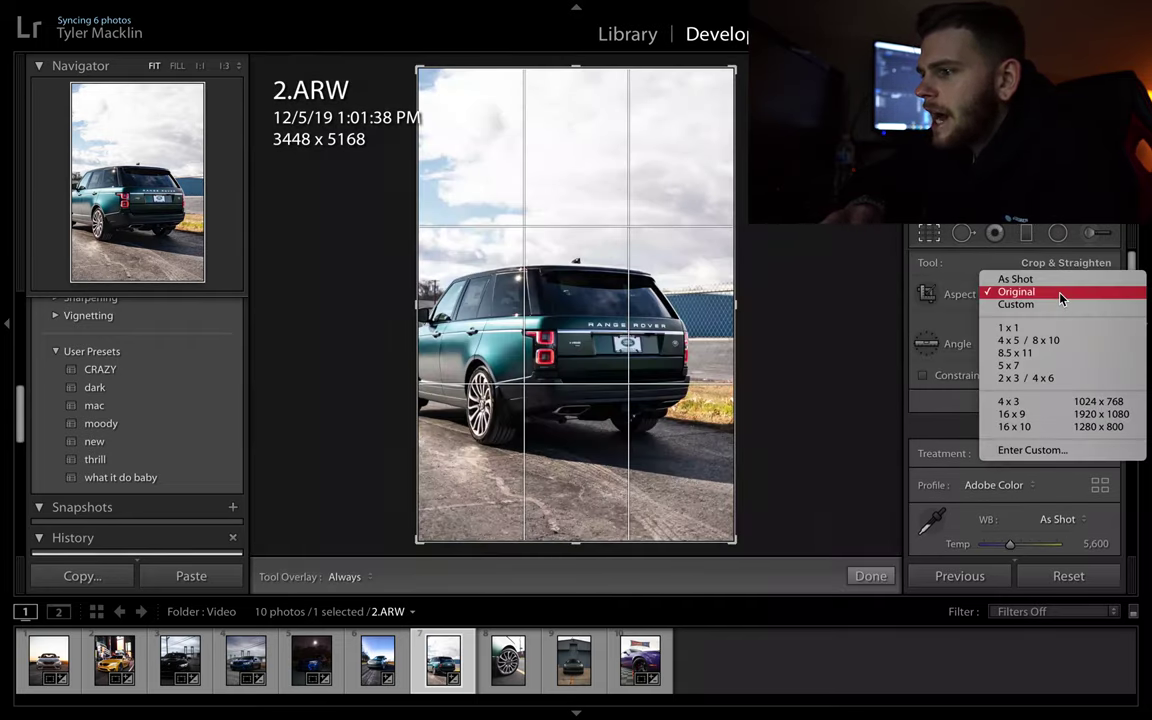
left_click(1047, 341)
left_click_drag(559, 376, 559, 363)
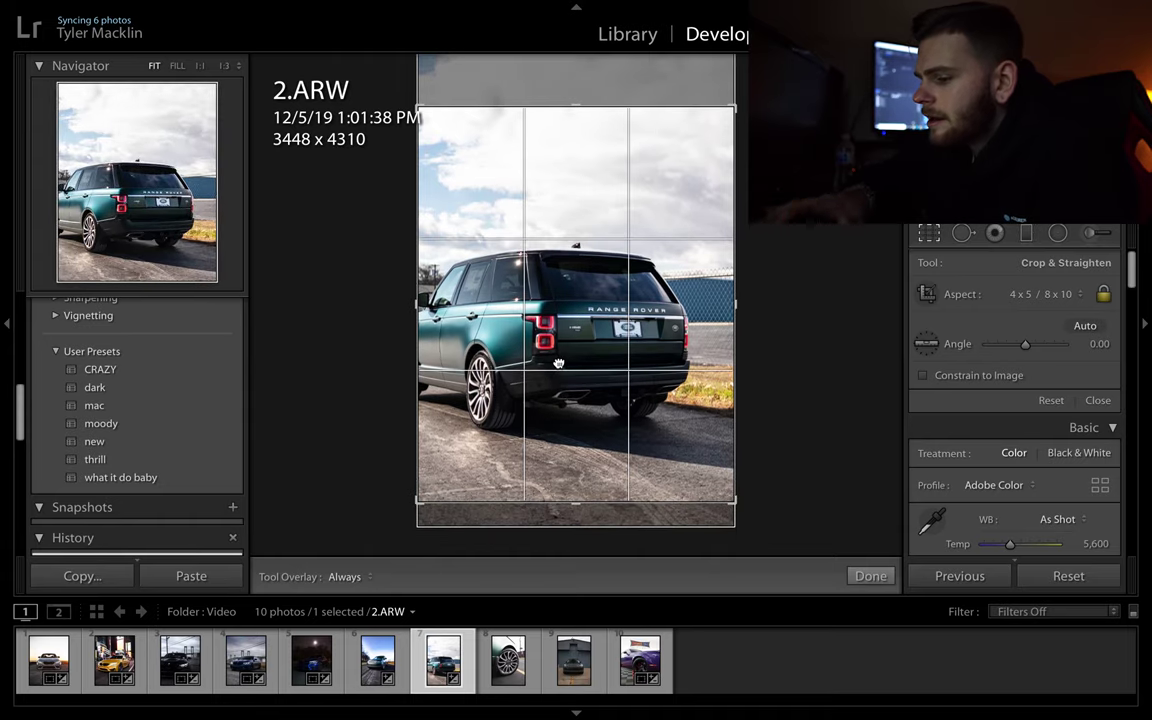
key("Return")
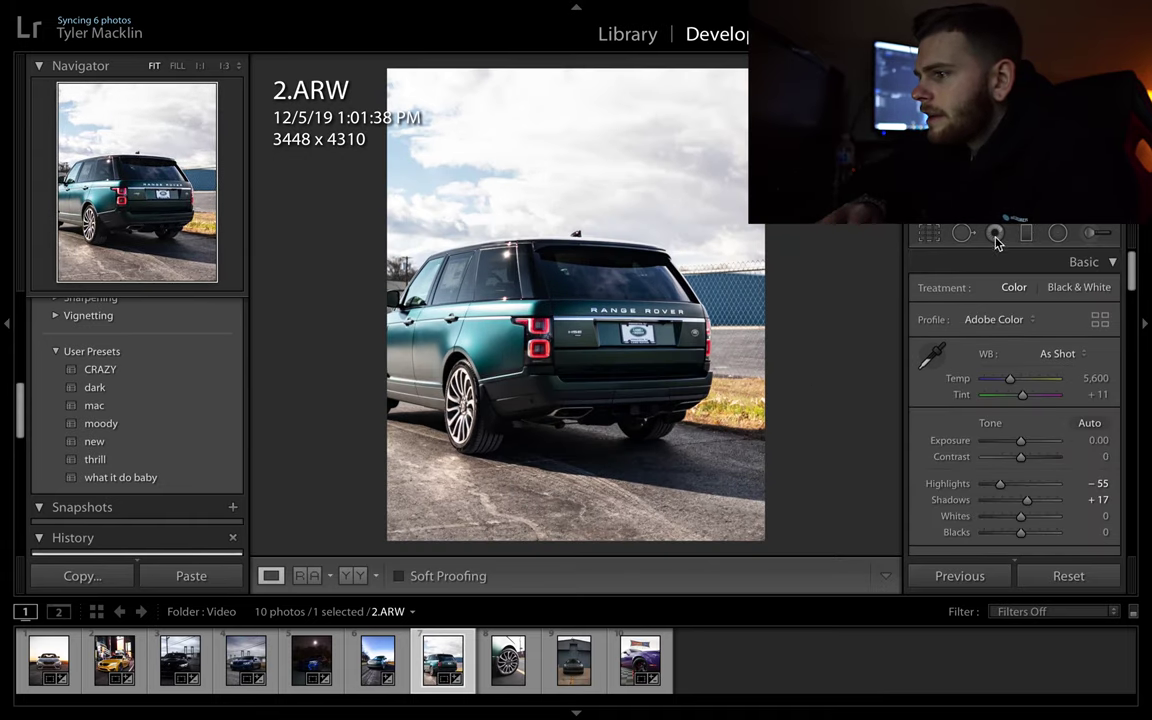
scroll(978, 445, "down", 1)
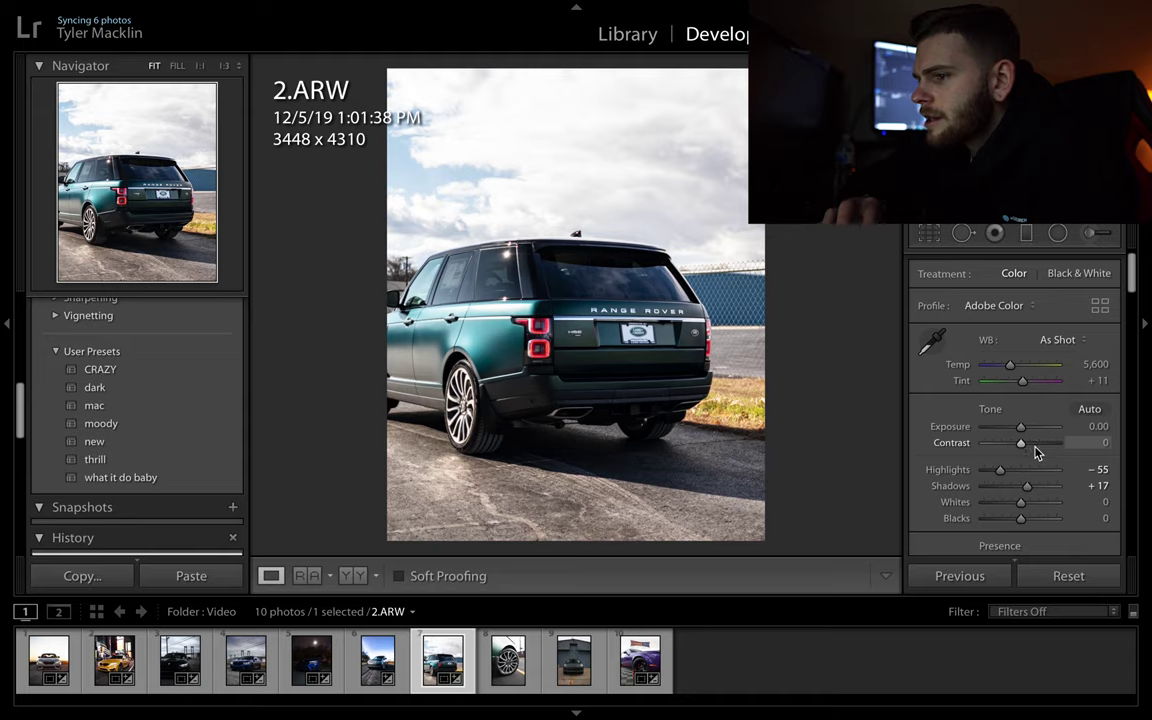
- Set Exposure -0.40 and Contrast +17, and cut Orange saturation to -61, Yellow to -54
left_click(1035, 447)
left_click_drag(1029, 447, 1020, 433)
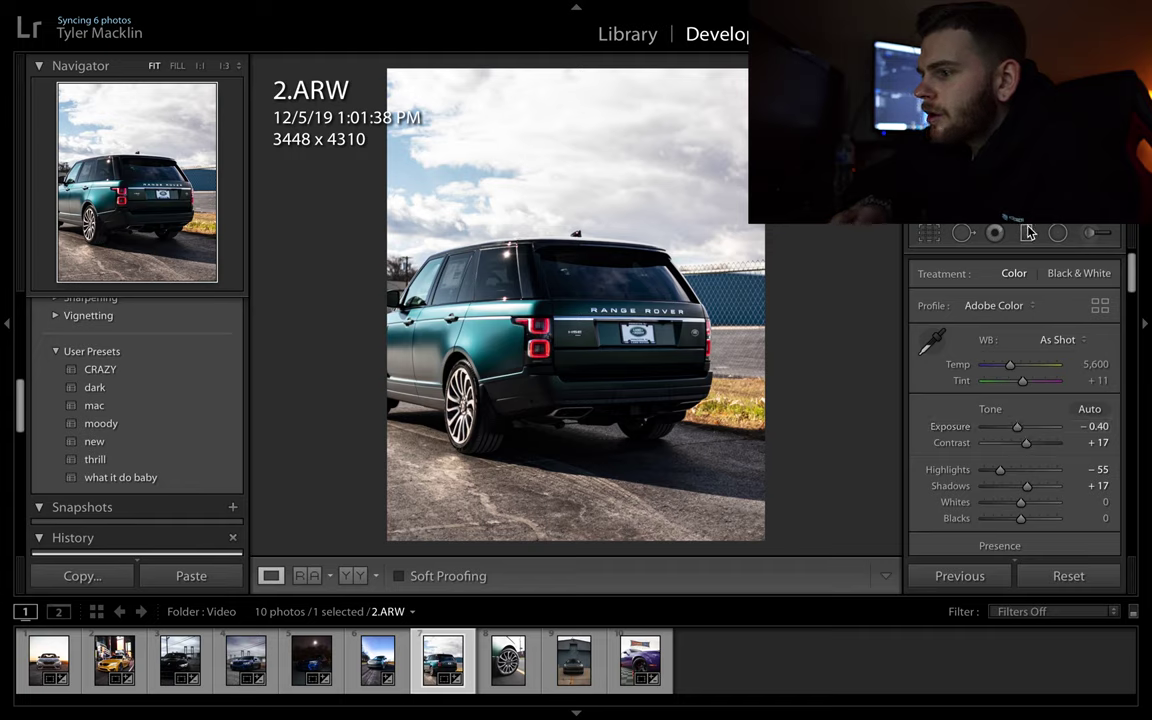
scroll(940, 356, "down", 5)
scroll(940, 356, "down", 3)
scroll(941, 348, "down", 1)
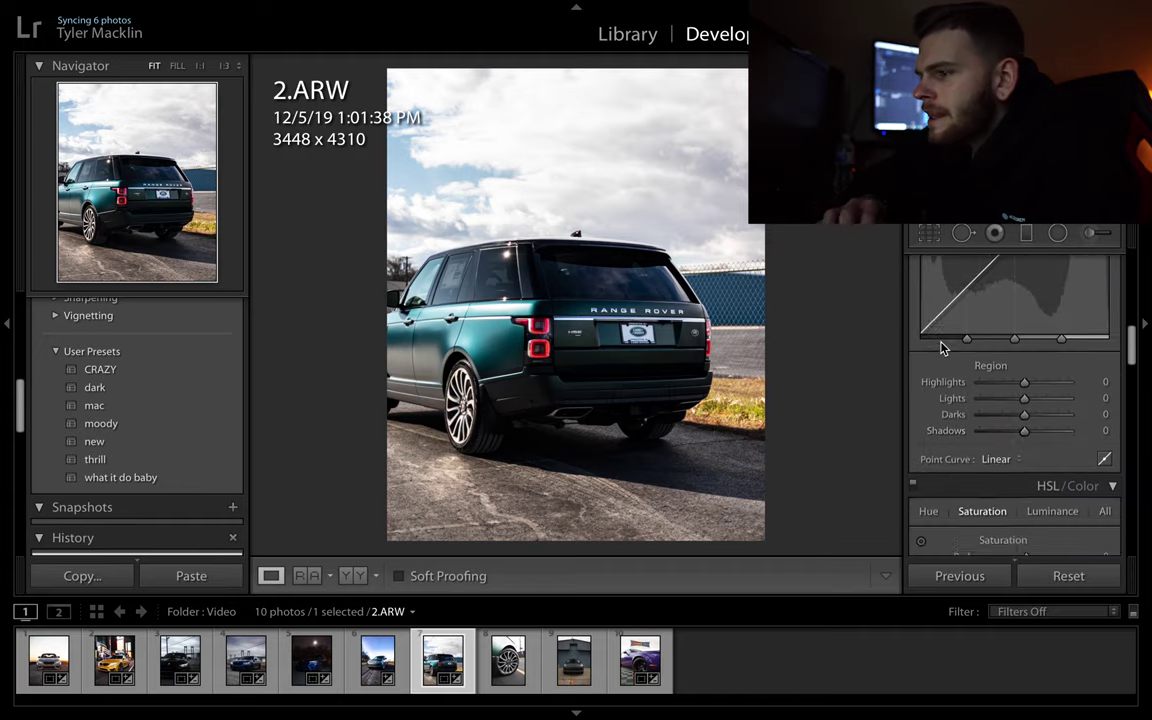
scroll(941, 343, "down", 1)
scroll(940, 345, "down", 5)
scroll(940, 342, "up", 1)
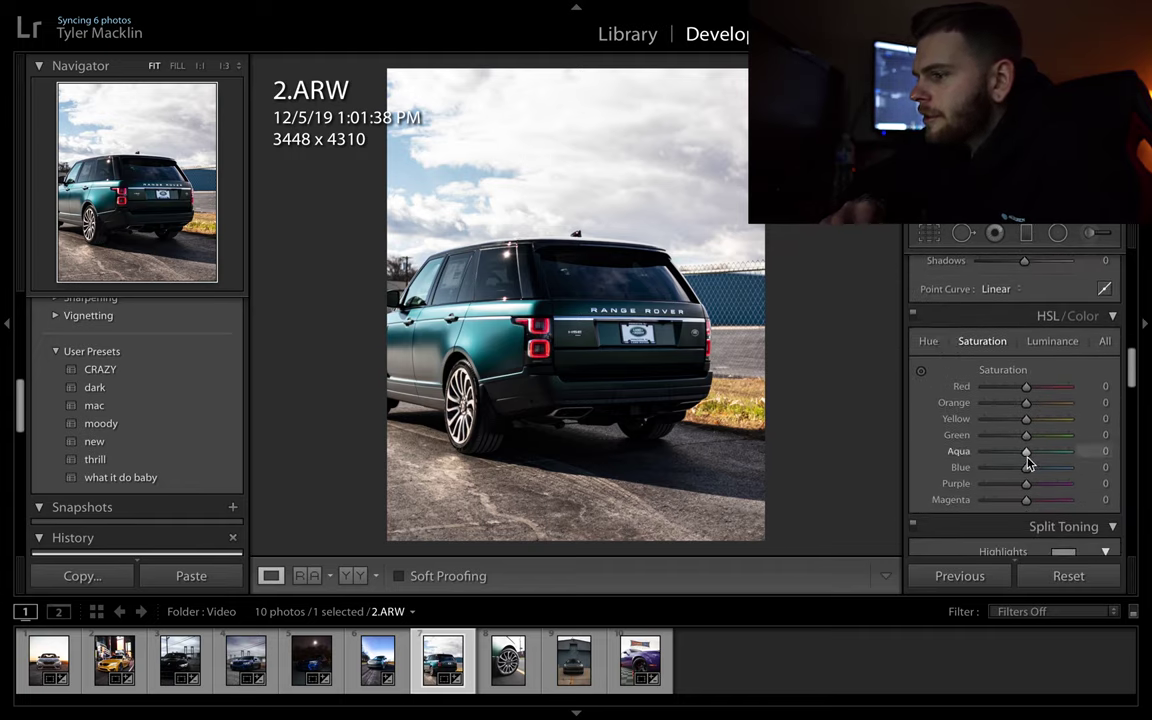
left_click_drag(1005, 424, 1002, 408)
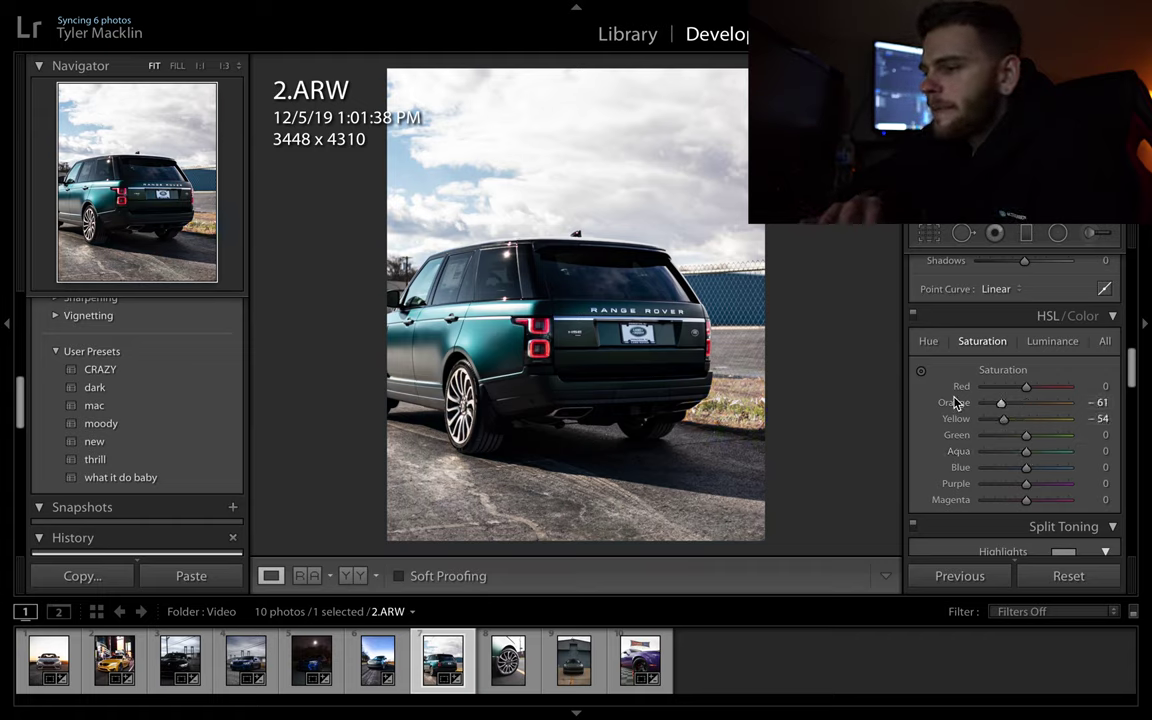
scroll(1000, 400, "up", 8)
scroll(1000, 400, "up", 2)
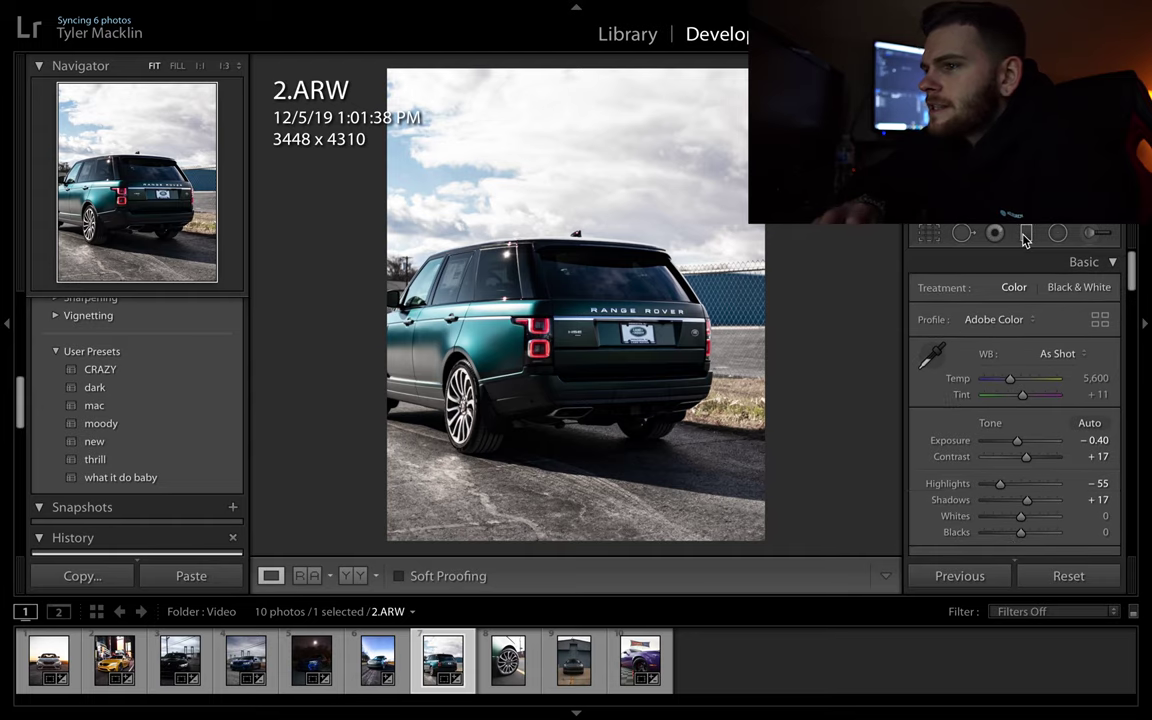
- Add a sky graduated filter with Highlights -48 and Dehaze 37, then go to 7.ARW
key("m")
mouse_move(579, 61)
left_mouse_down()
mouse_move(572, 246)
mouse_move(767, 321)
left_mouse_up()
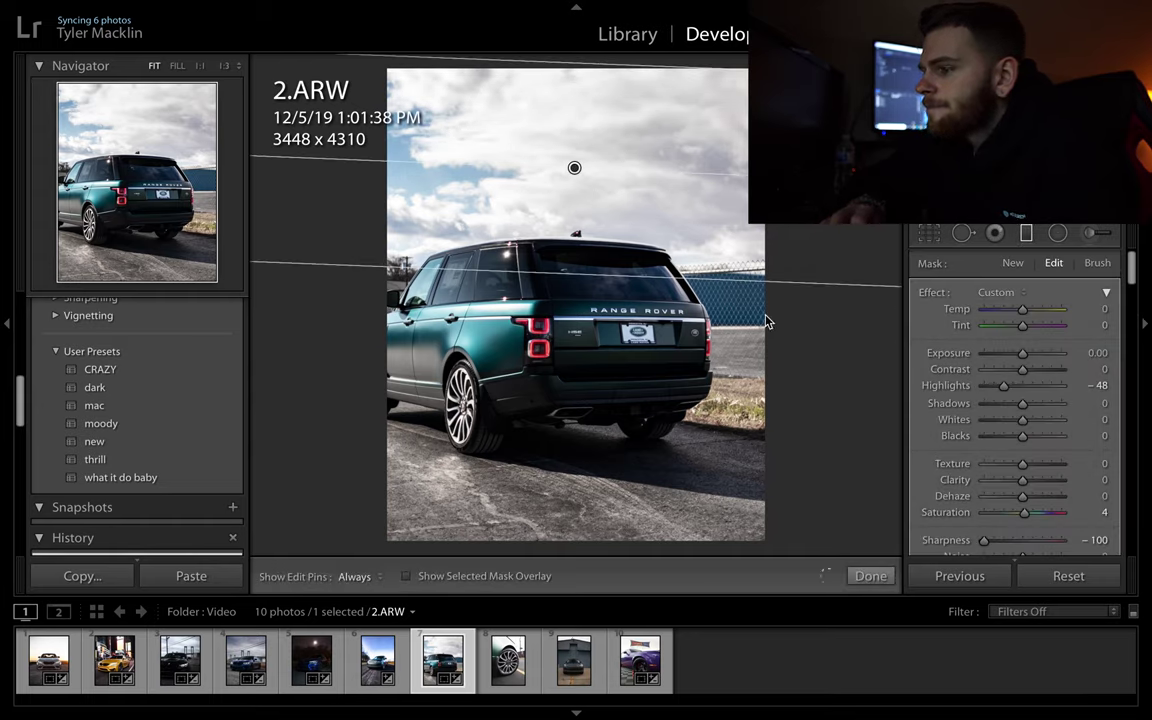
double_click(1020, 543)
key("Return")
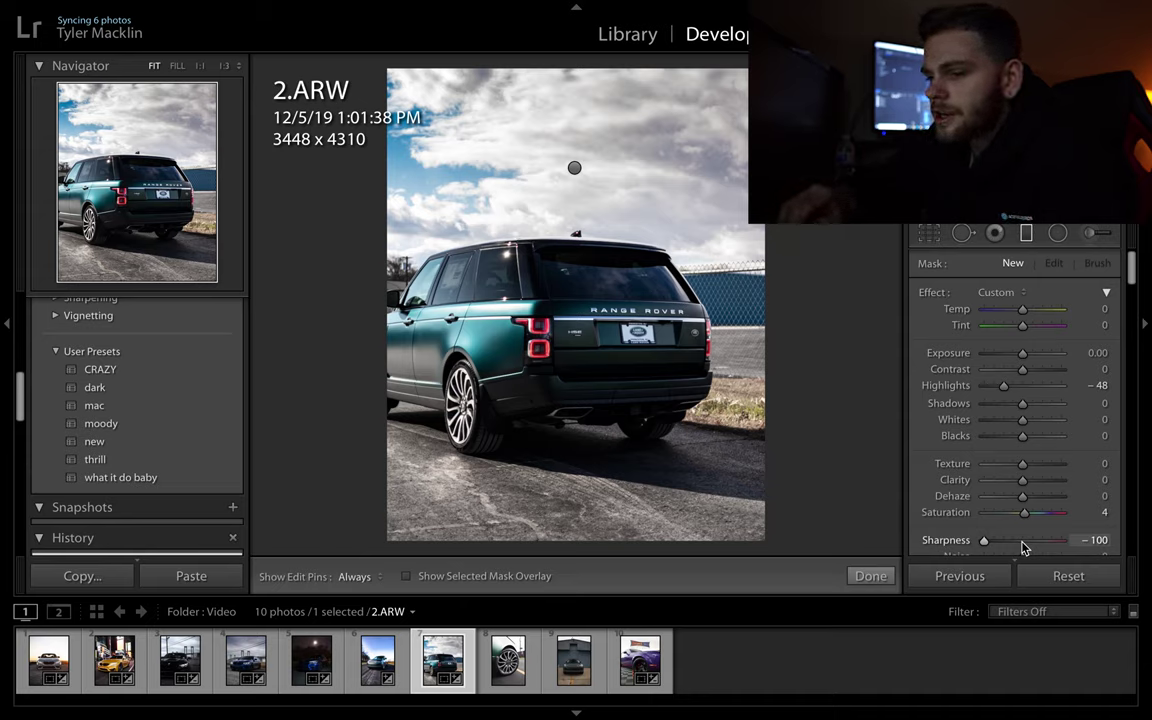
key("Right")
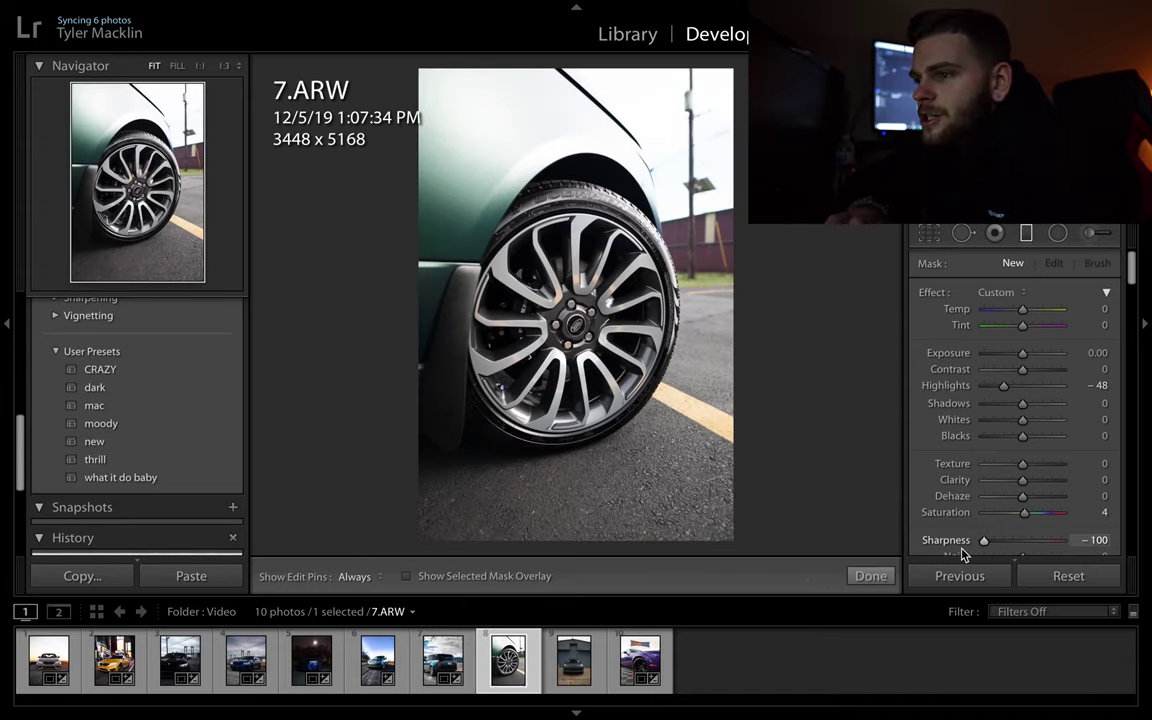
- Try user presets on 7.ARW, ending on mac, and close the graduated filter tool
left_click(213, 478)
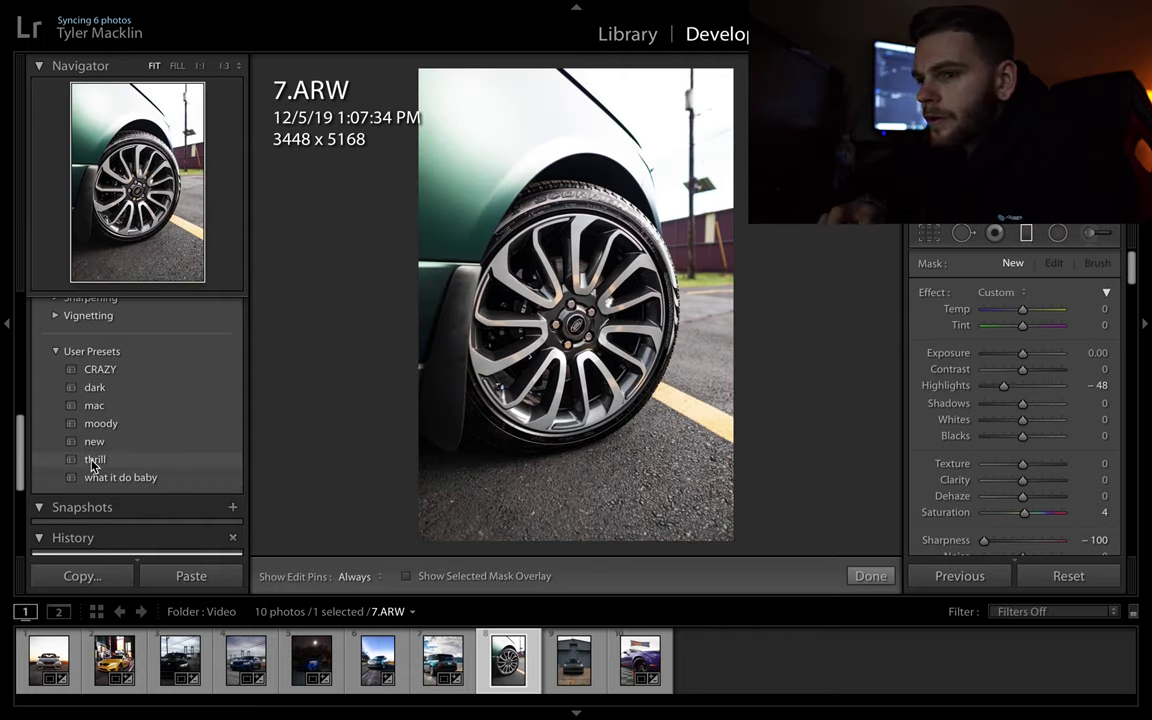
left_click(95, 407)
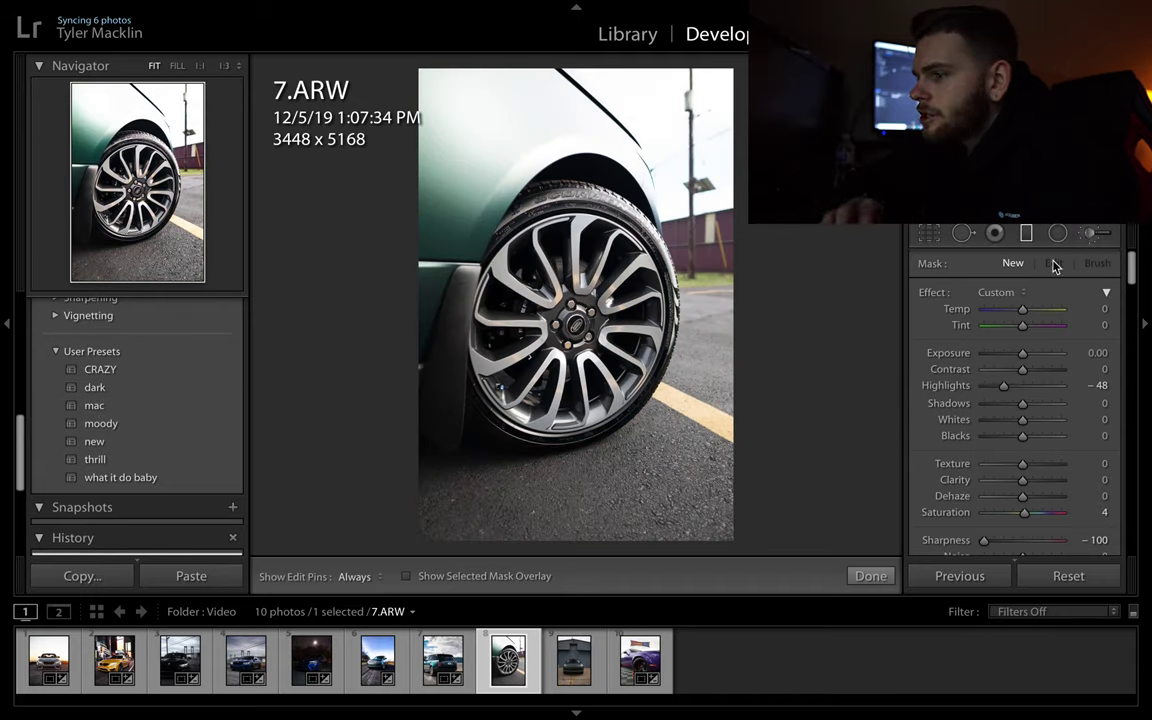
scroll(977, 400, "down", 4)
scroll(977, 410, "up", 4)
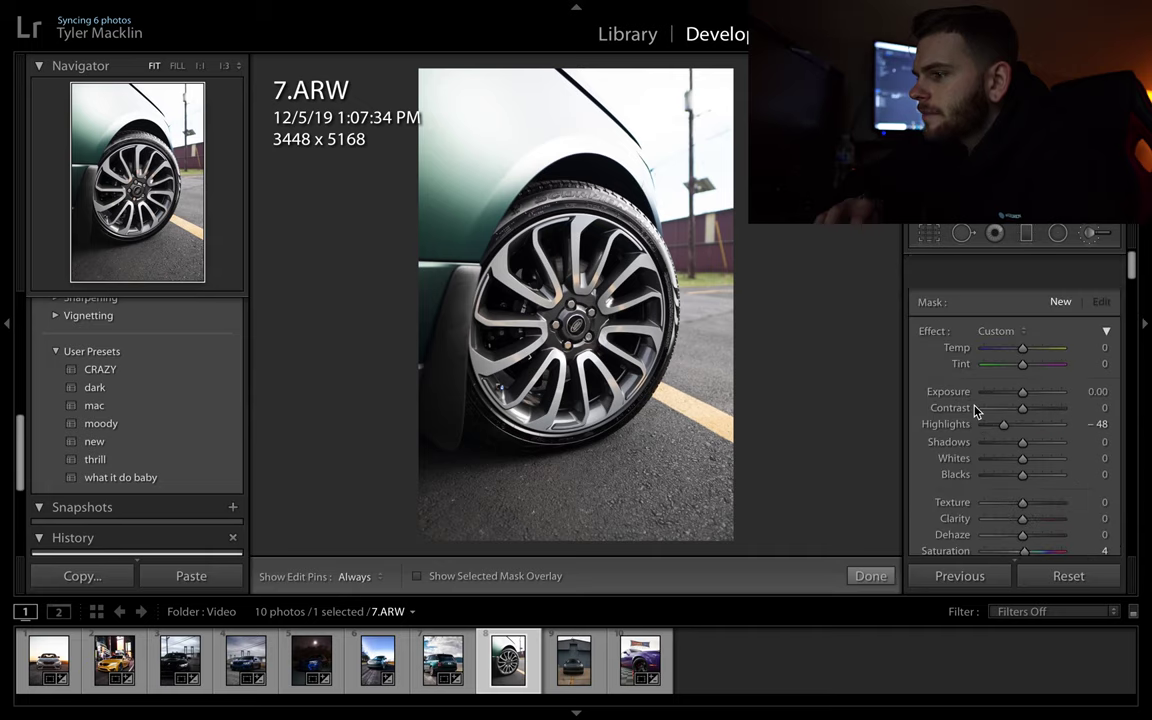
left_click(1098, 236)
scroll(1004, 340, "down", 5)
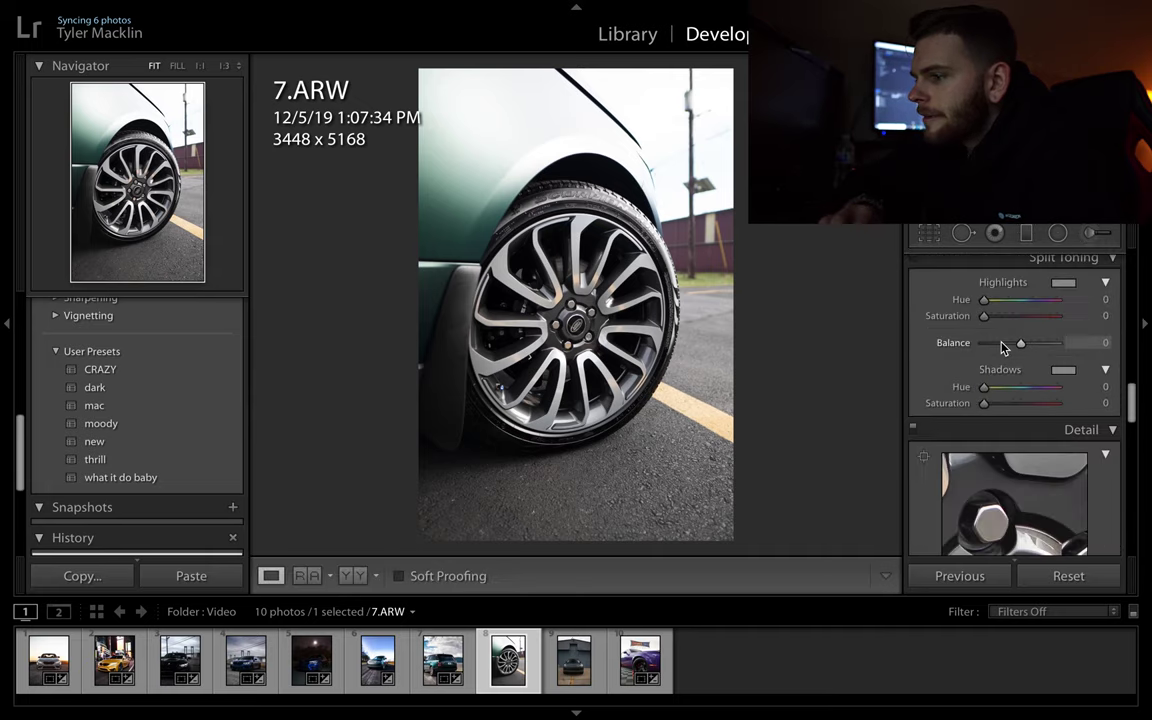
scroll(1004, 345, "down", 5)
scroll(1004, 347, "down", 4)
scroll(1000, 340, "up", 1)
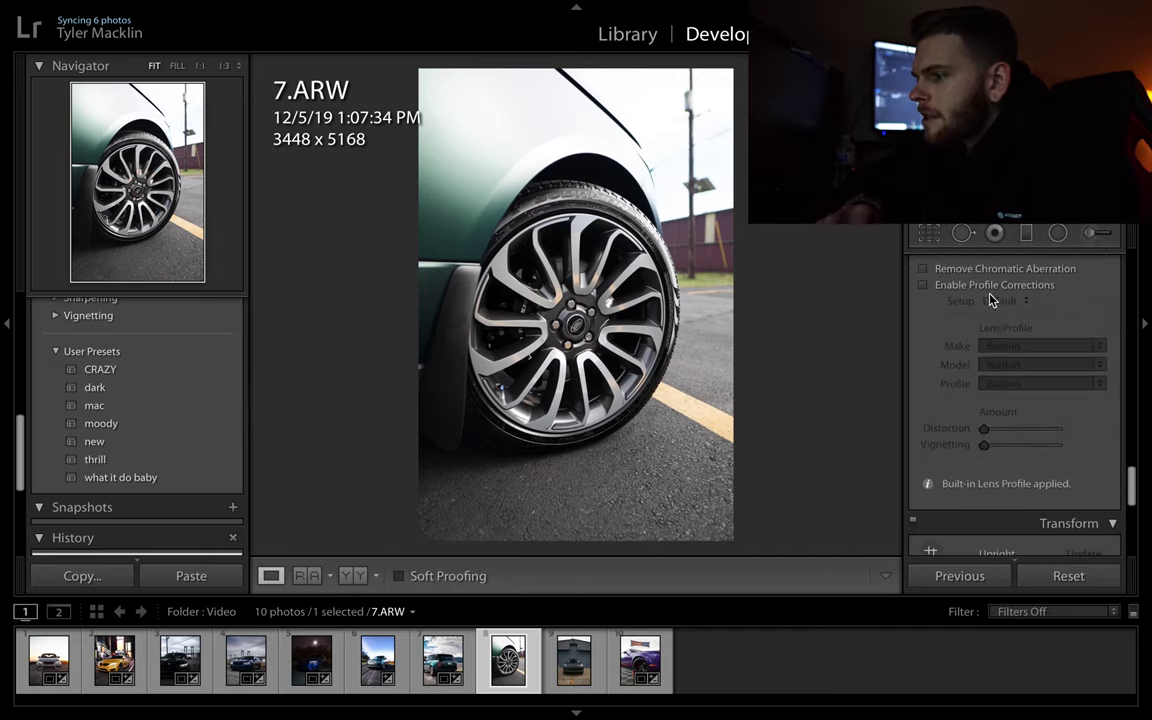
- Remove chromatic aberration and enable lens profile corrections on 7.ARW with Distortion 37
left_click(990, 289)
left_click(992, 282)
left_click(988, 273)
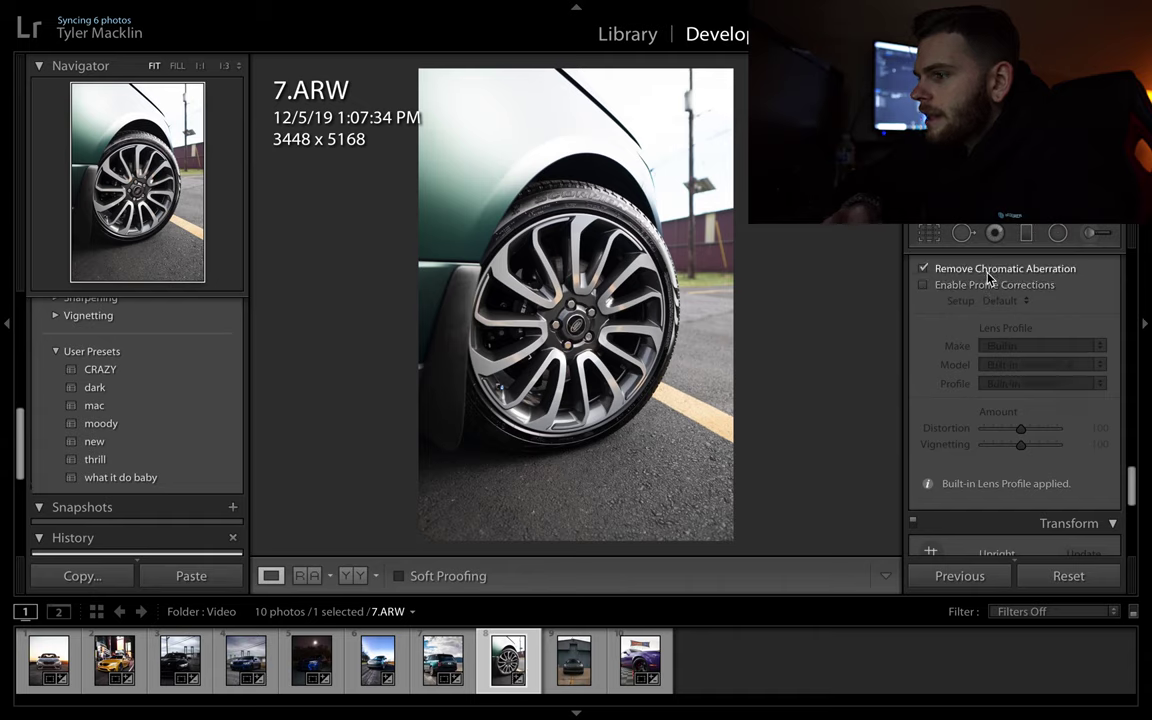
left_click(990, 285)
left_click_drag(1020, 428, 976, 446)
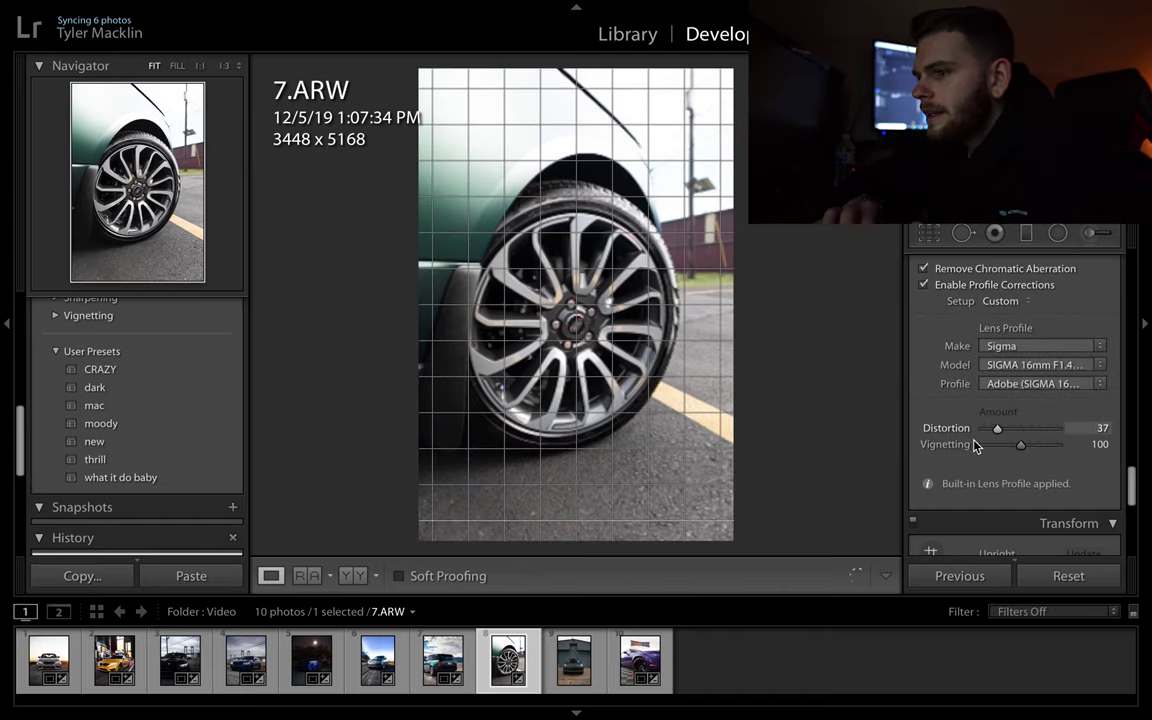
- Set the Detail panel's Sharpening Amount to 0
scroll(978, 460, "down", 5)
scroll(961, 487, "up", 15)
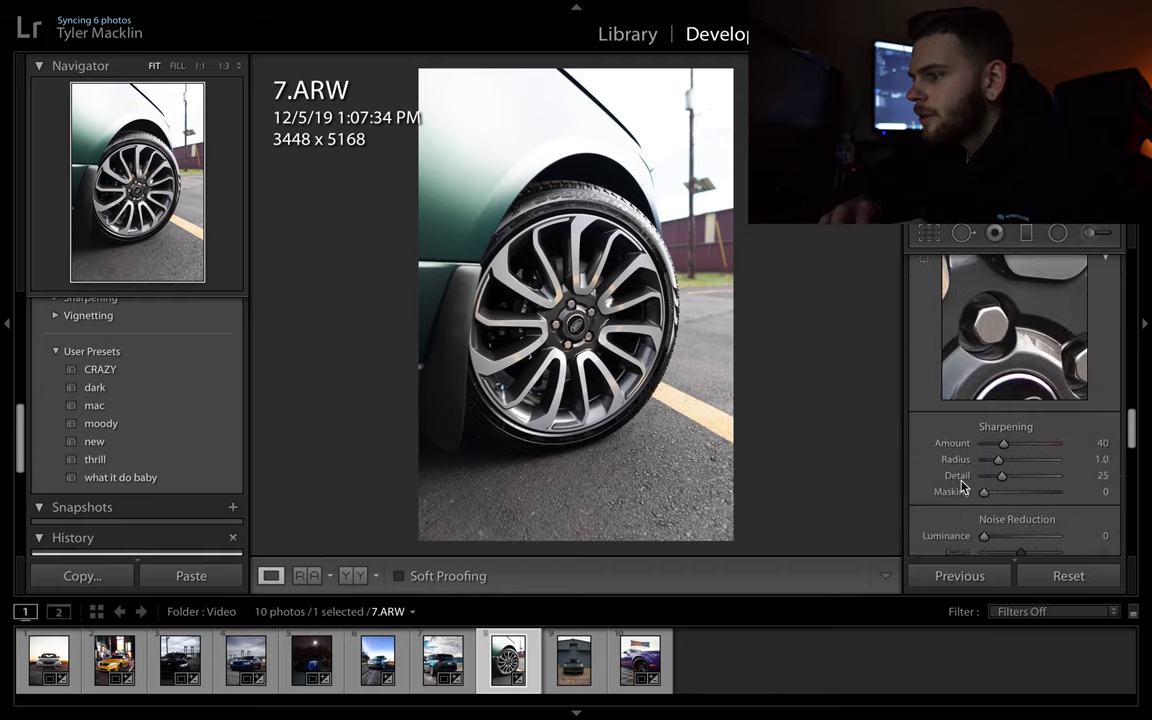
left_click_drag(1006, 443, 982, 443)
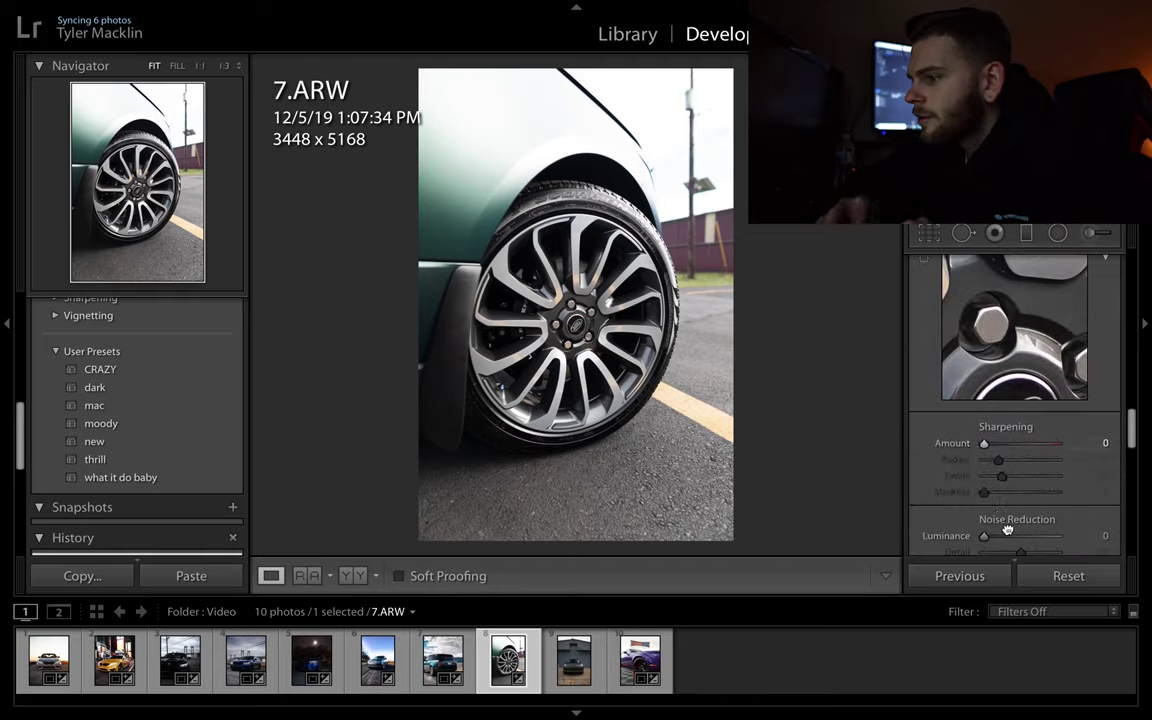
scroll(965, 480, "up", 10)
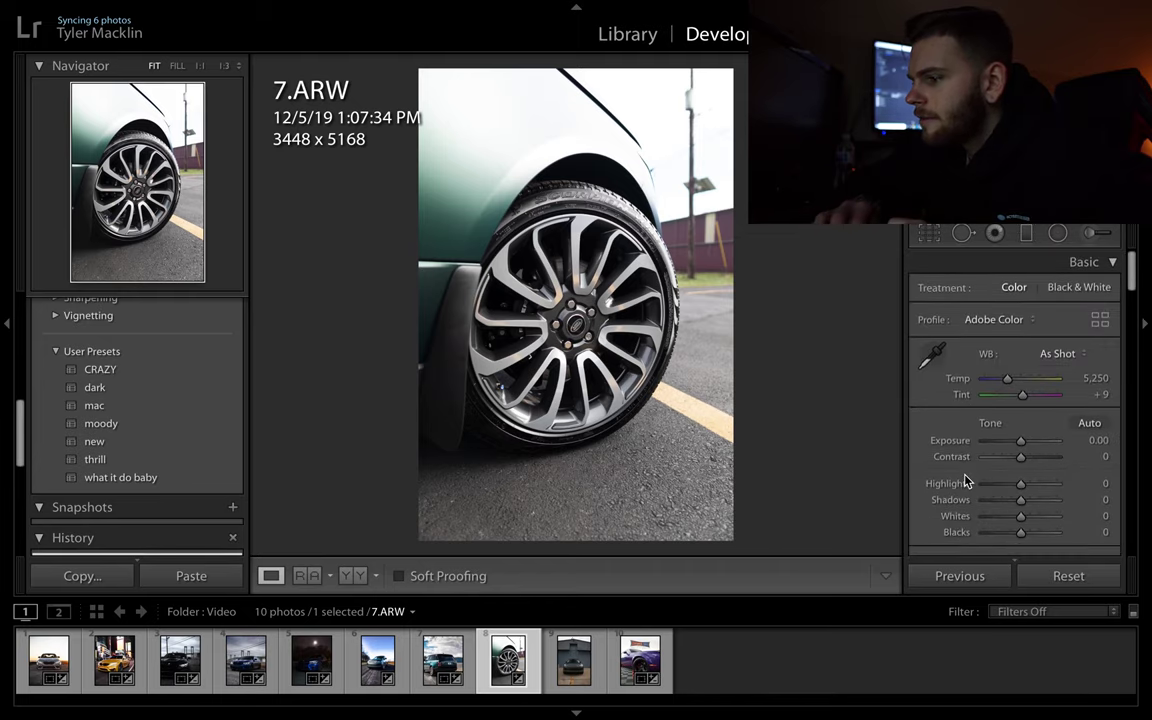
scroll(965, 480, "down", 3)
scroll(965, 480, "up", 1)
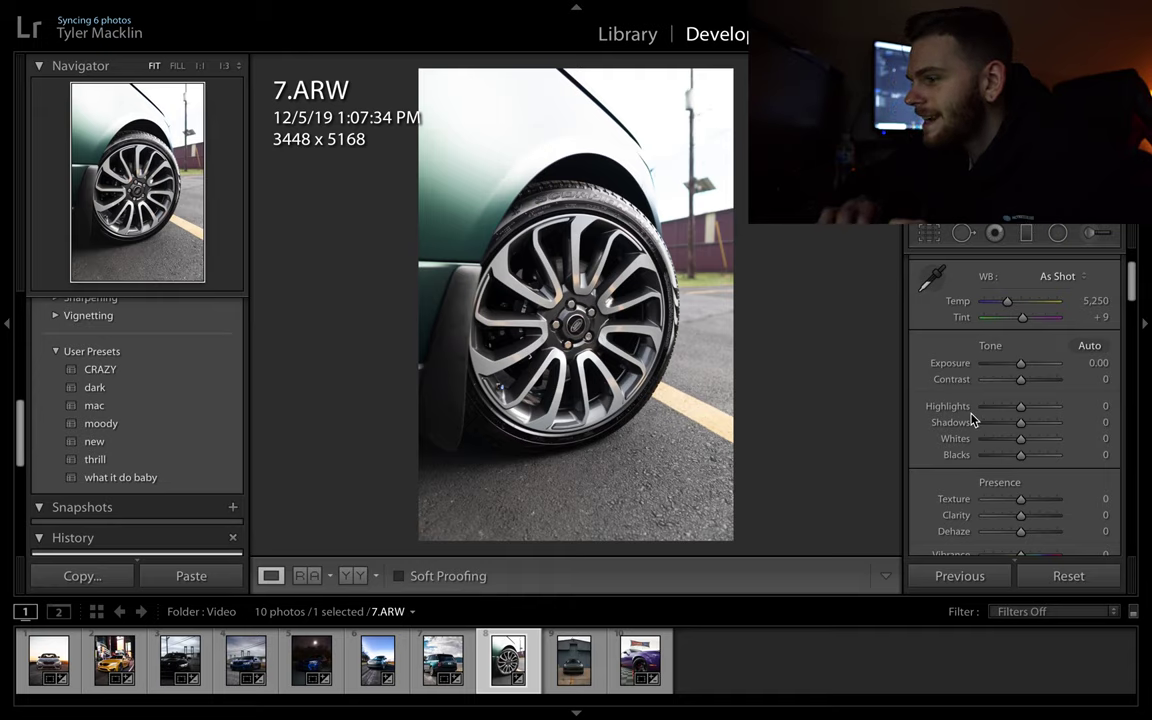
- Set Luminance noise reduction on 7.ARW to 27
scroll(972, 420, "down", 3)
scroll(973, 421, "down", 2)
scroll(972, 420, "down", 3)
scroll(972, 415, "down", 2)
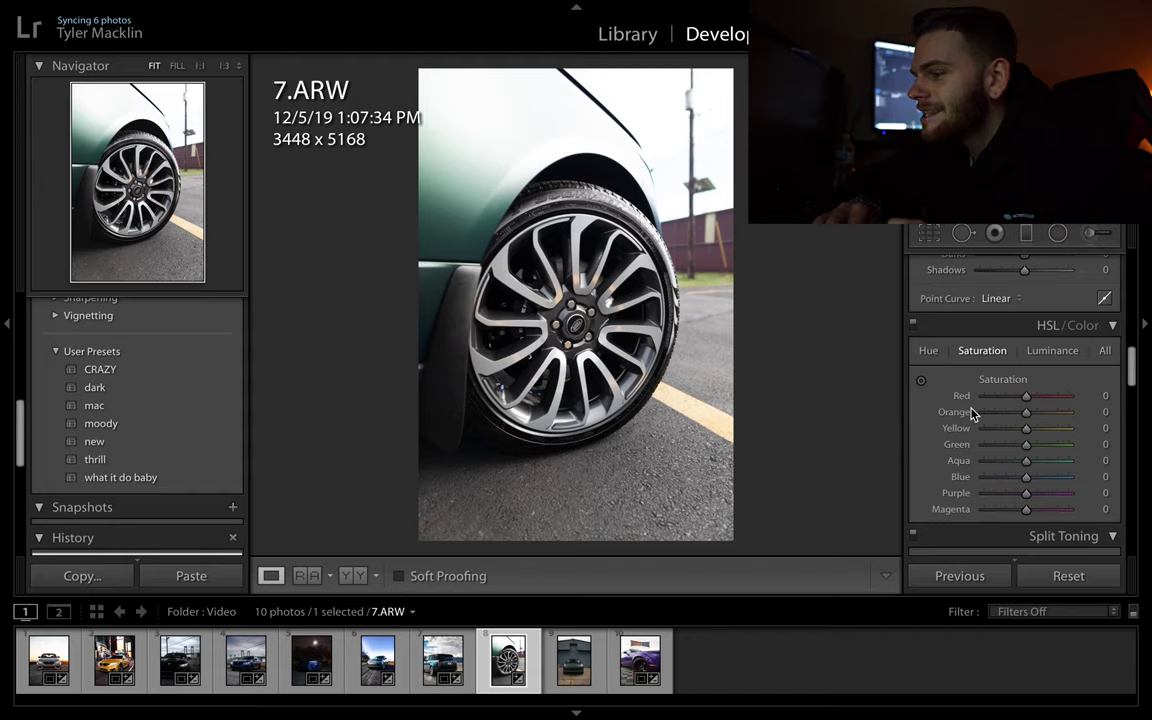
scroll(973, 410, "down", 2)
scroll(975, 400, "down", 2)
scroll(975, 396, "down", 4)
scroll(977, 400, "down", 1)
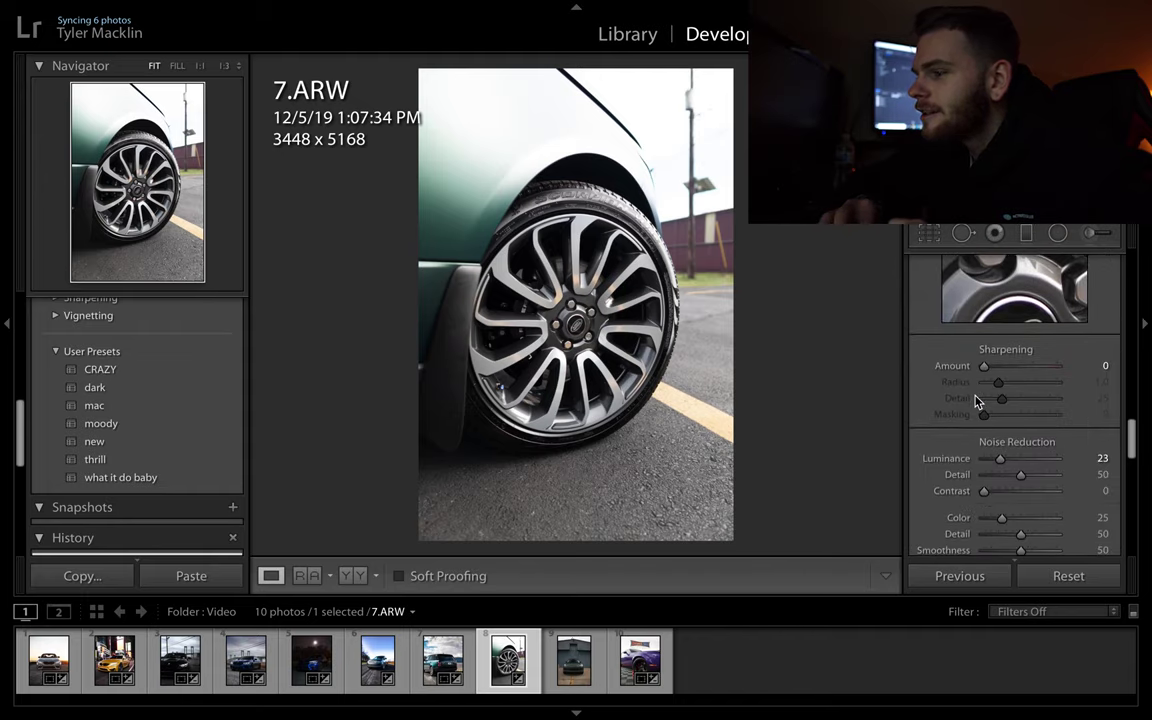
left_click_drag(1000, 458, 1105, 452)
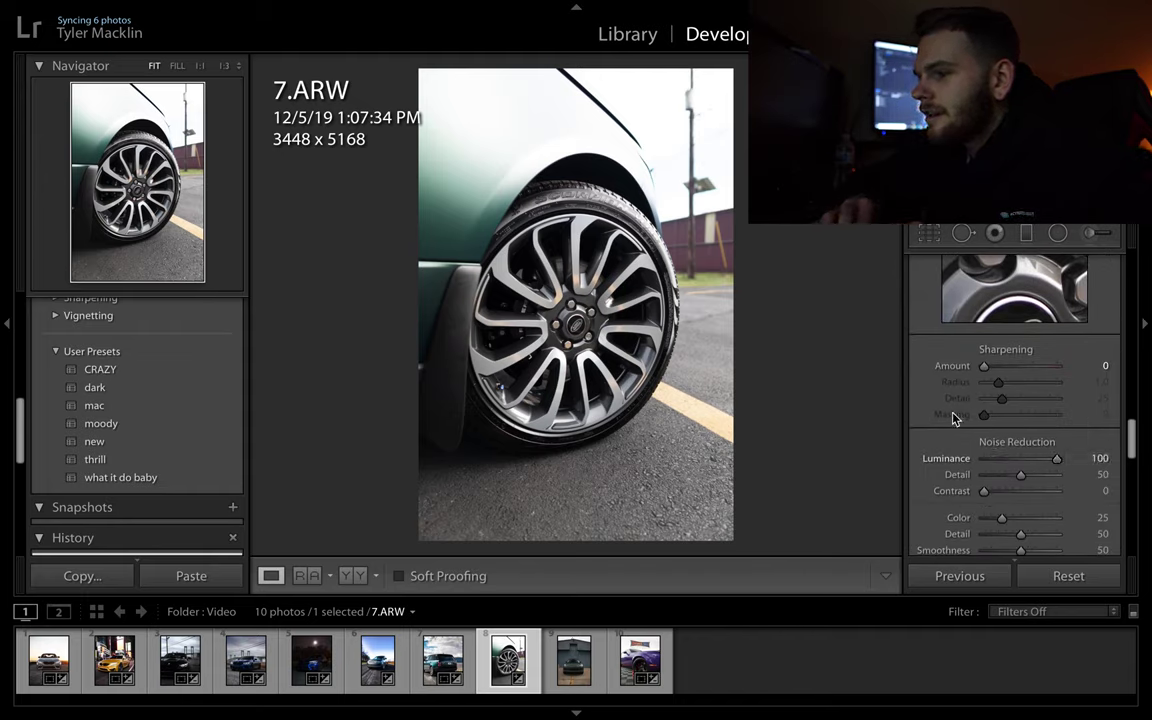
- Try out the Texture and Clarity sliders, leaving both at 0
scroll(952, 419, "up", 3)
scroll(952, 417, "up", 3)
scroll(952, 415, "up", 3)
scroll(952, 412, "up", 3)
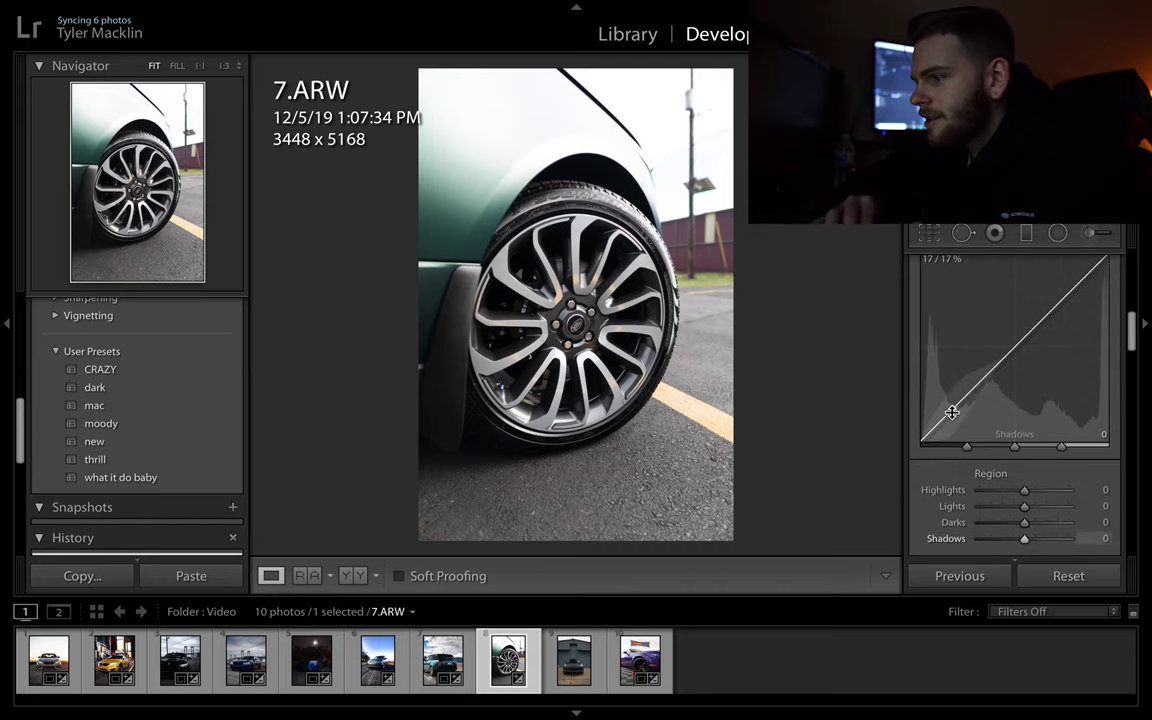
scroll(952, 412, "up", 3)
scroll(951, 415, "up", 1)
scroll(952, 416, "up", 2)
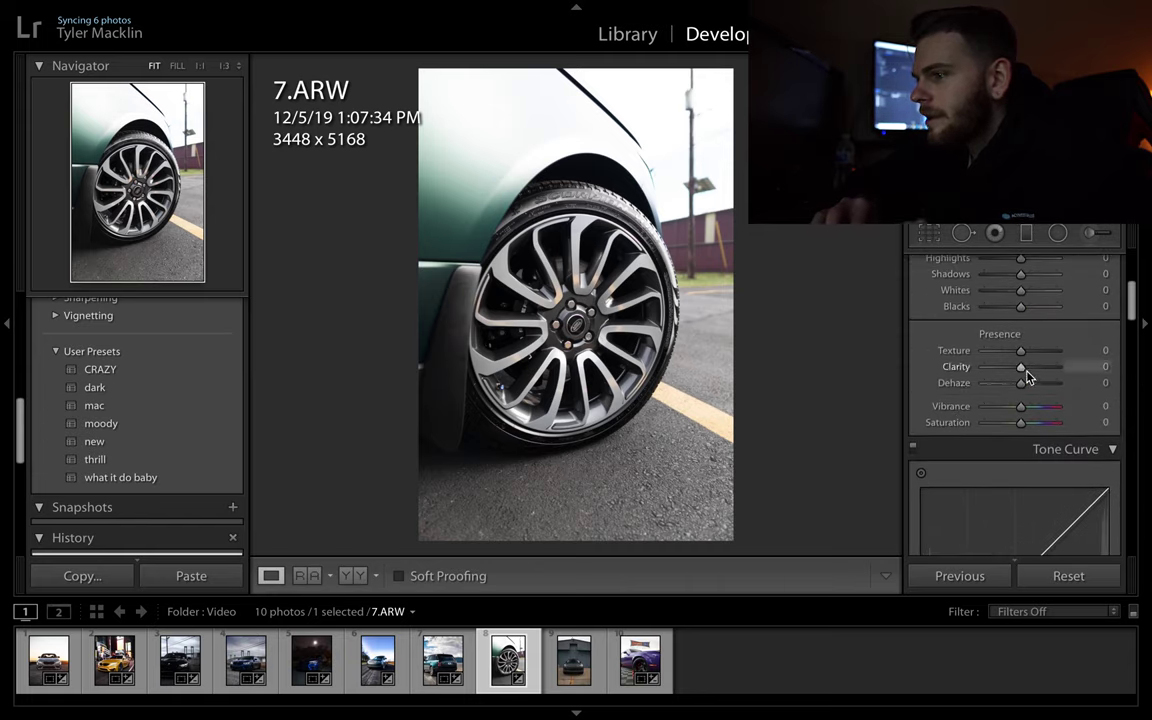
left_click_drag(1004, 372, 933, 357)
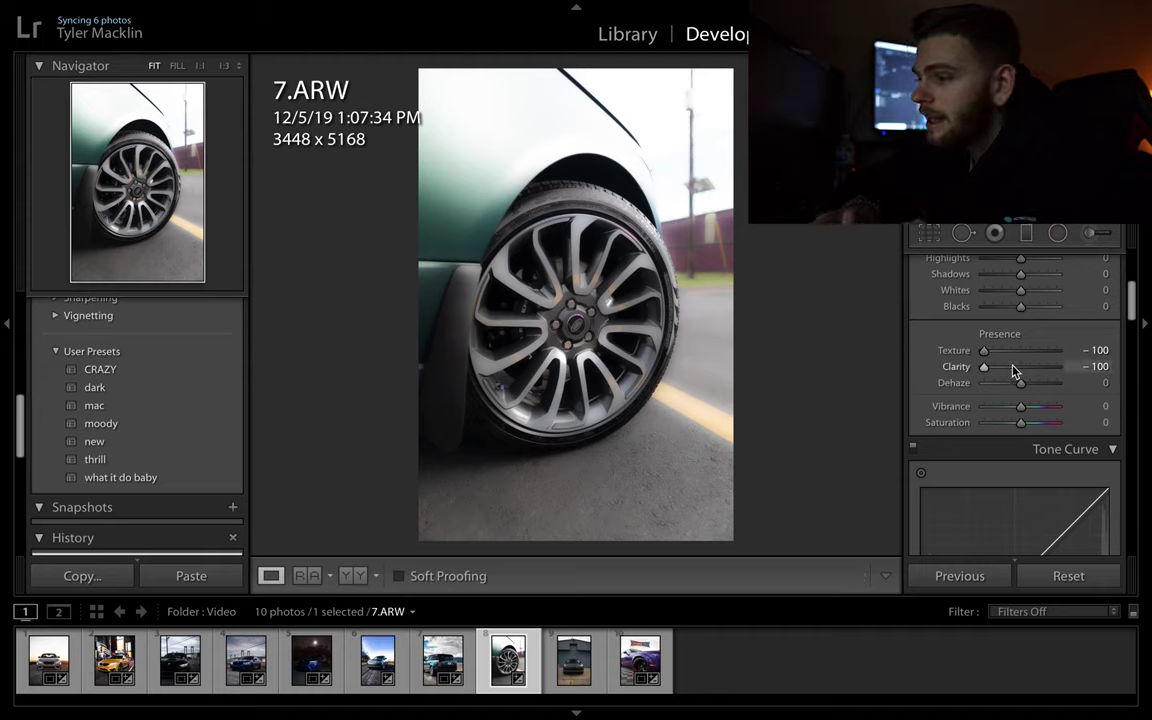
left_click_drag(1010, 368, 1013, 370)
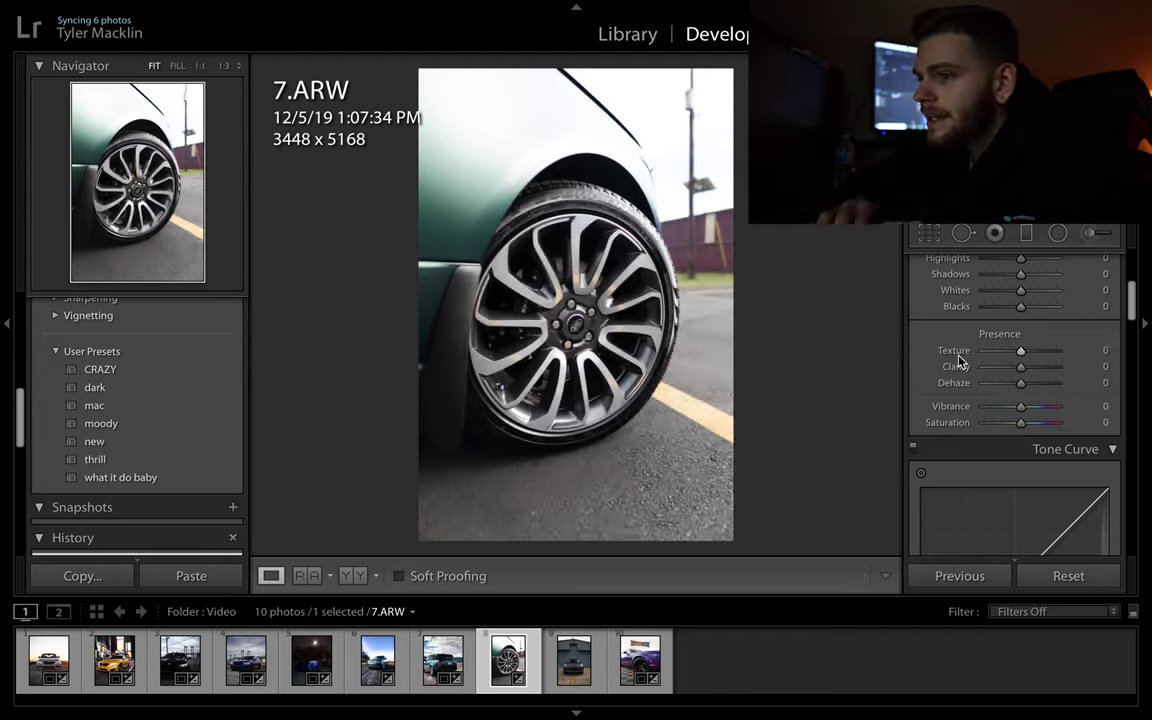
scroll(955, 358, "down", 5)
scroll(958, 361, "down", 5)
scroll(958, 361, "down", 2)
scroll(958, 361, "up", 2)
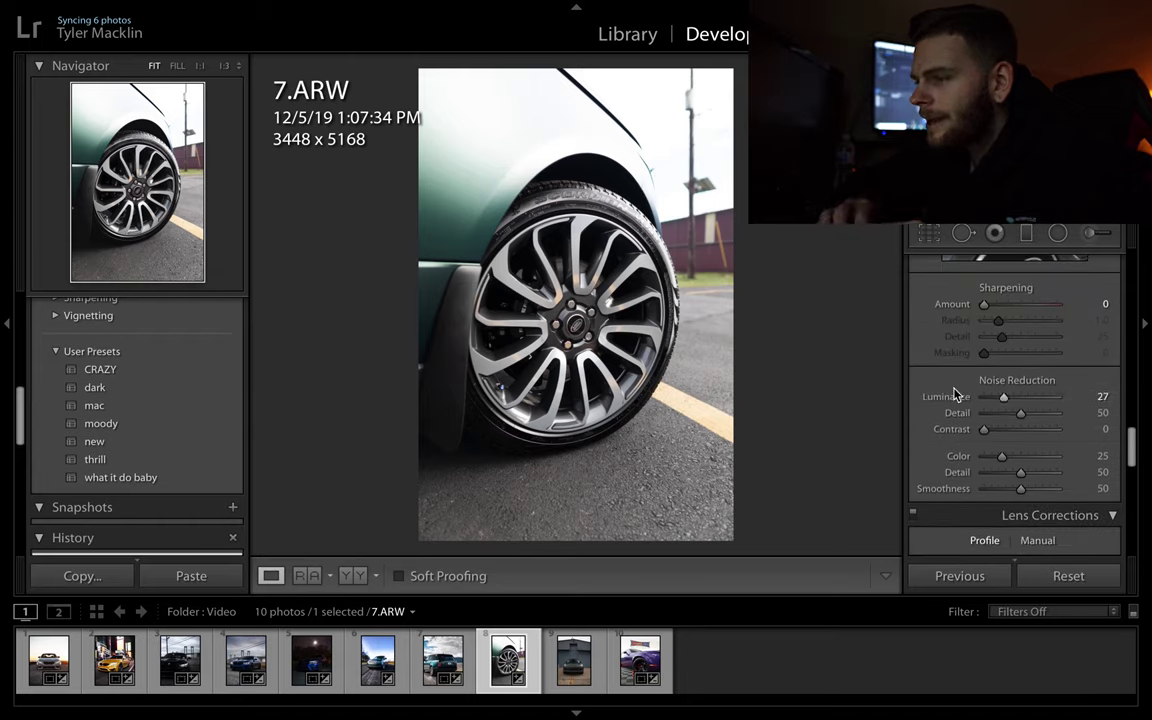
scroll(955, 390, "up", 8)
scroll(953, 390, "up", 3)
scroll(955, 400, "up", 1)
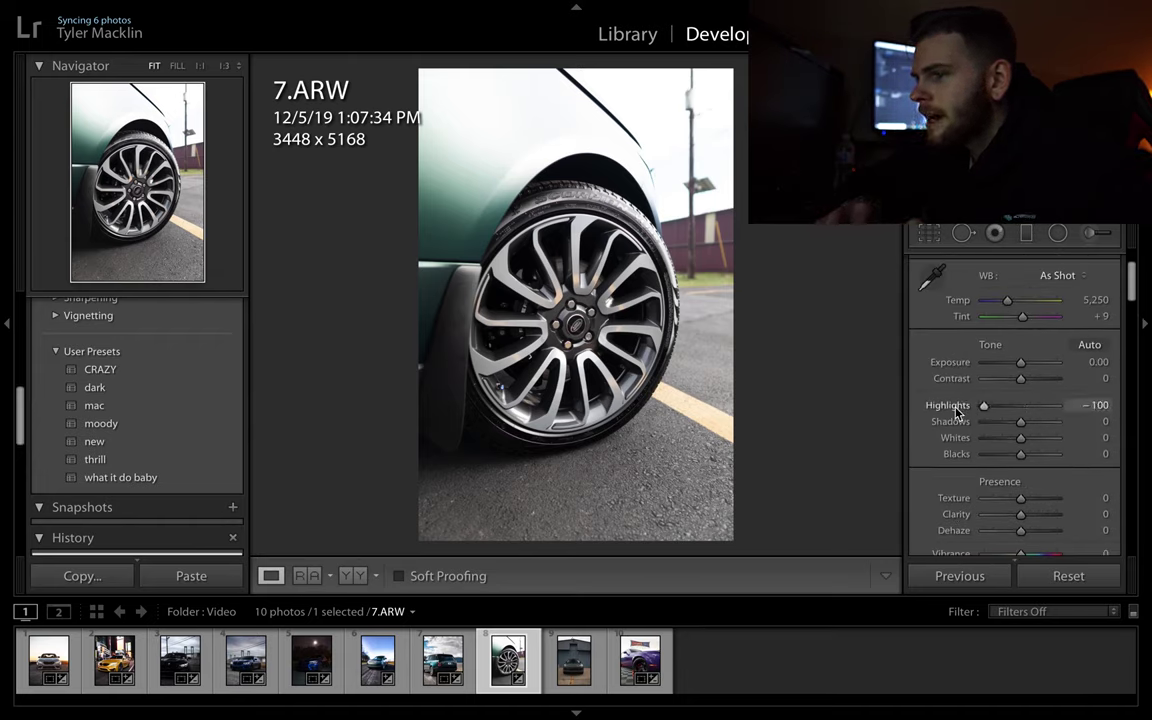
- Pull Highlights to -95, and add Dehaze +29 and Clarity +22
left_click_drag(989, 410, 985, 407)
mouse_move(1020, 530)
left_mouse_down()
mouse_move(1031, 530)
mouse_move(1028, 514)
left_mouse_up()
mouse_move(1021, 378)
left_mouse_down()
mouse_move(1033, 378)
mouse_move(1021, 367)
left_mouse_up()
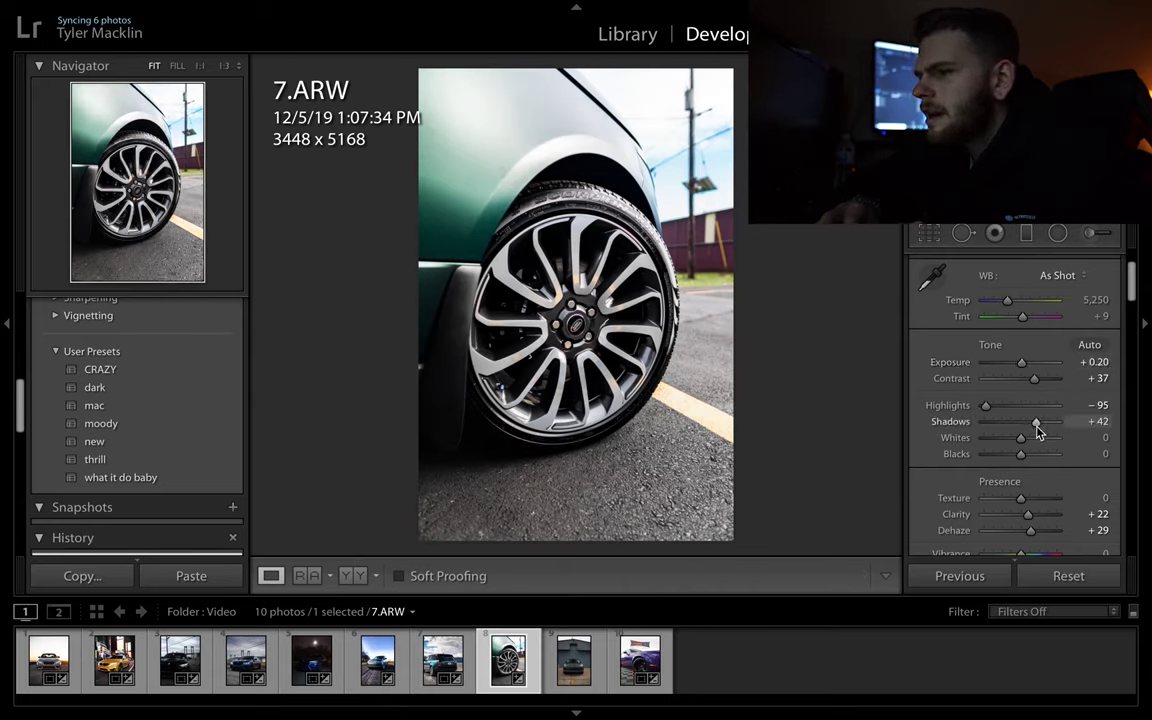
- Set Shadows to −13, Blacks to +36 and Whites to −49
left_click_drag(1037, 422, 1019, 422)
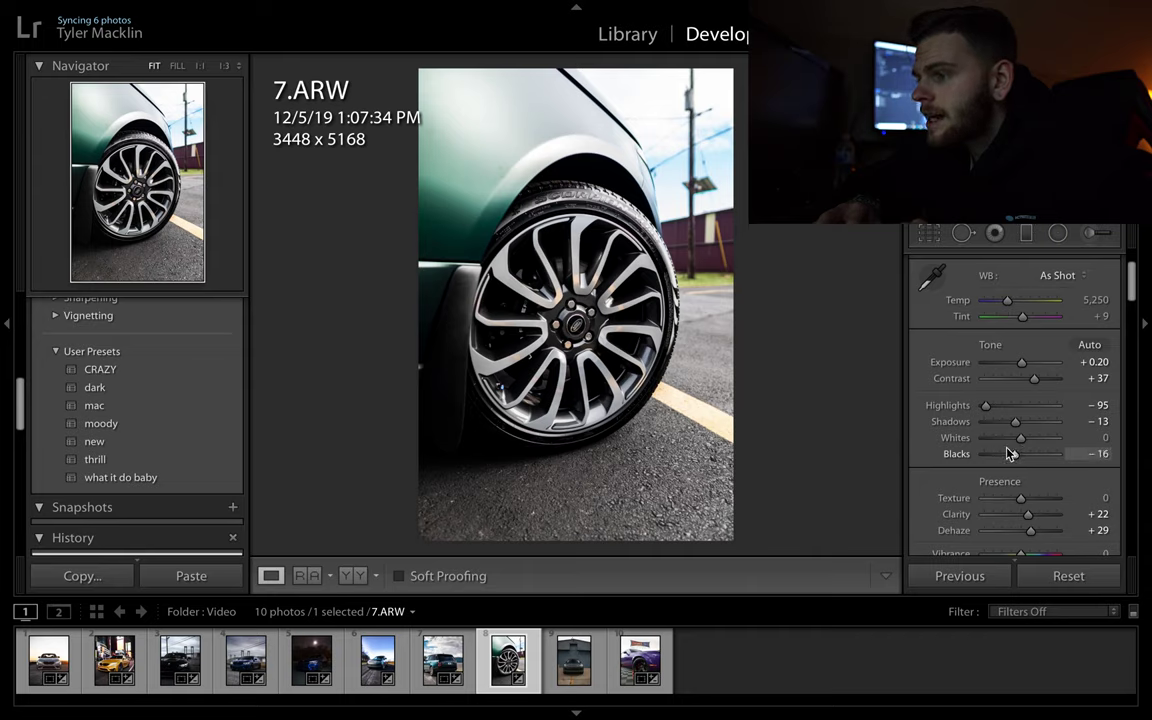
left_click_drag(1010, 454, 1034, 457)
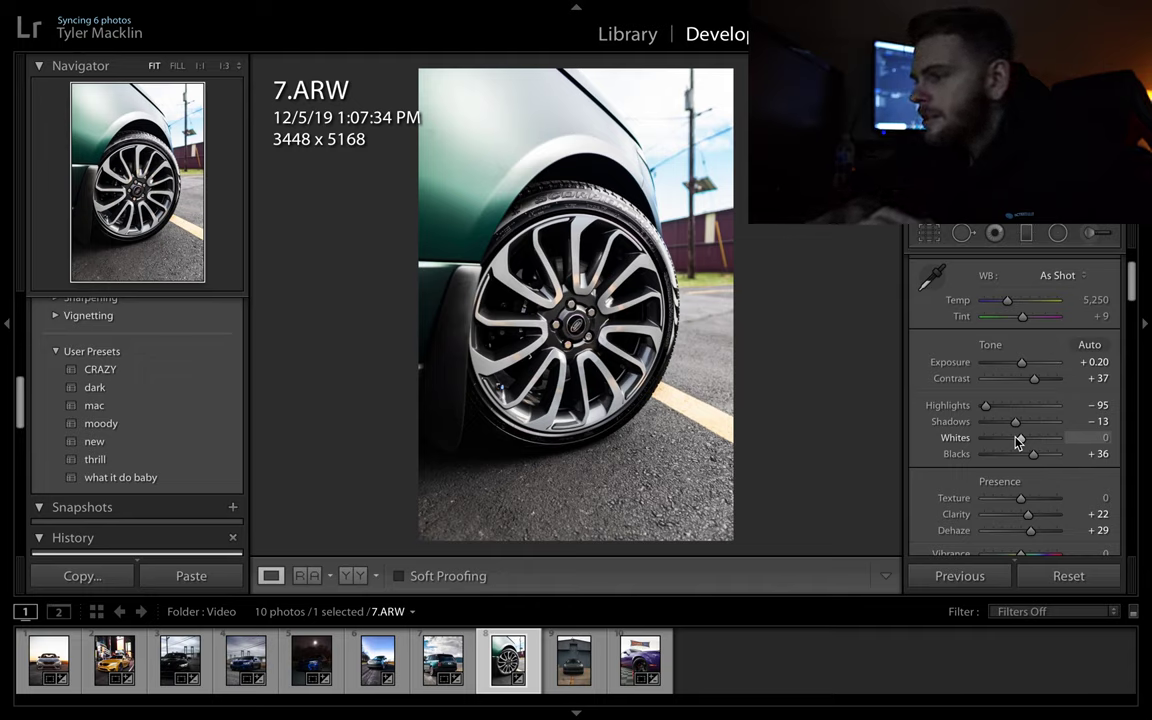
left_click_drag(1010, 441, 1001, 441)
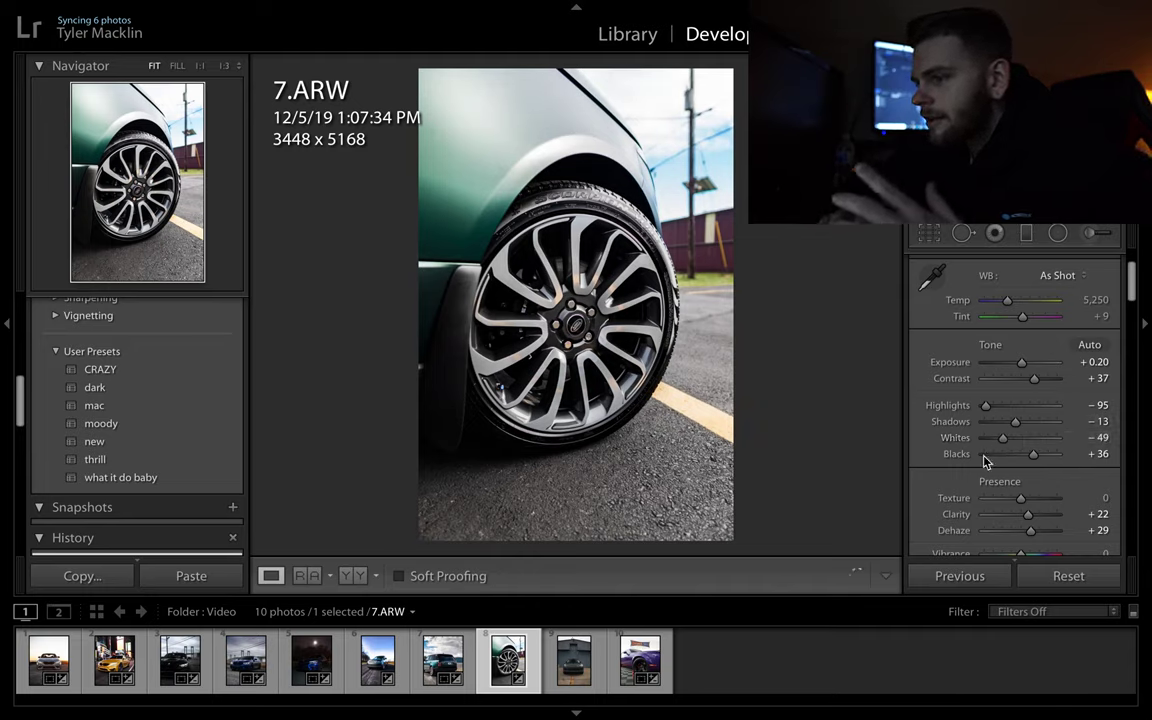
scroll(939, 470, "down", 5)
scroll(950, 425, "down", 2)
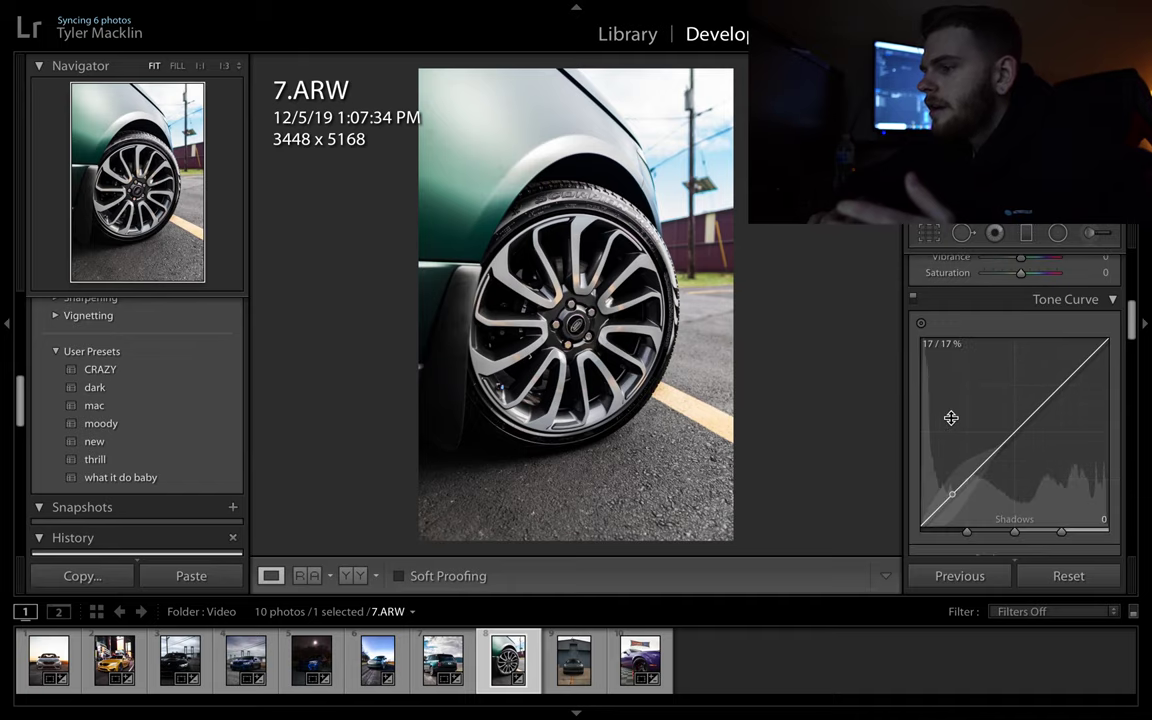
scroll(951, 420, "down", 3)
scroll(951, 422, "down", 3)
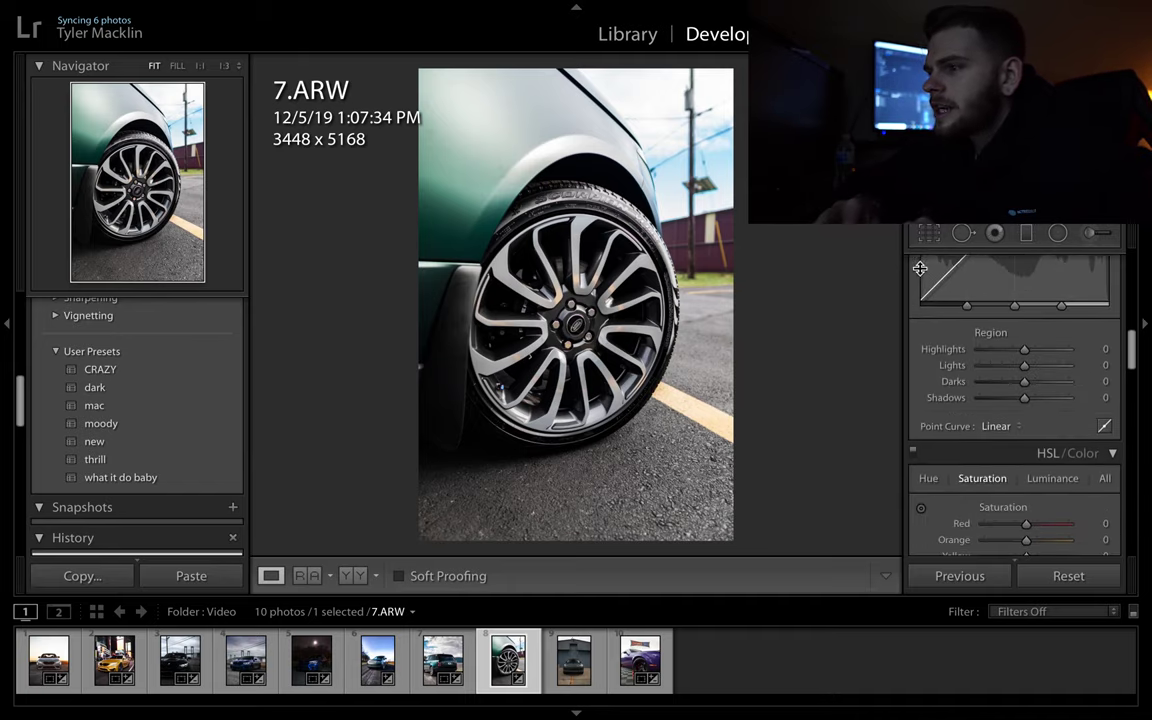
- Crop 7.ARW to 4 x 5 / 8 x 10, framed lower on the wheel, and advance to 3.ARW
left_click(927, 235)
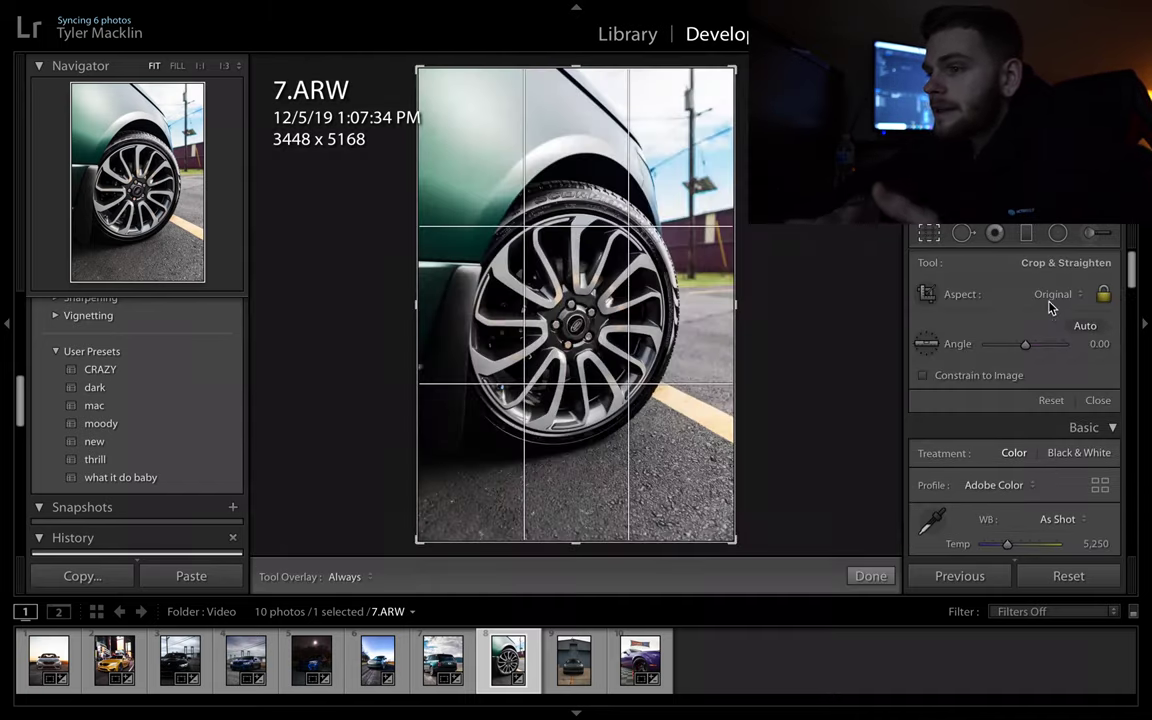
left_click(1045, 296)
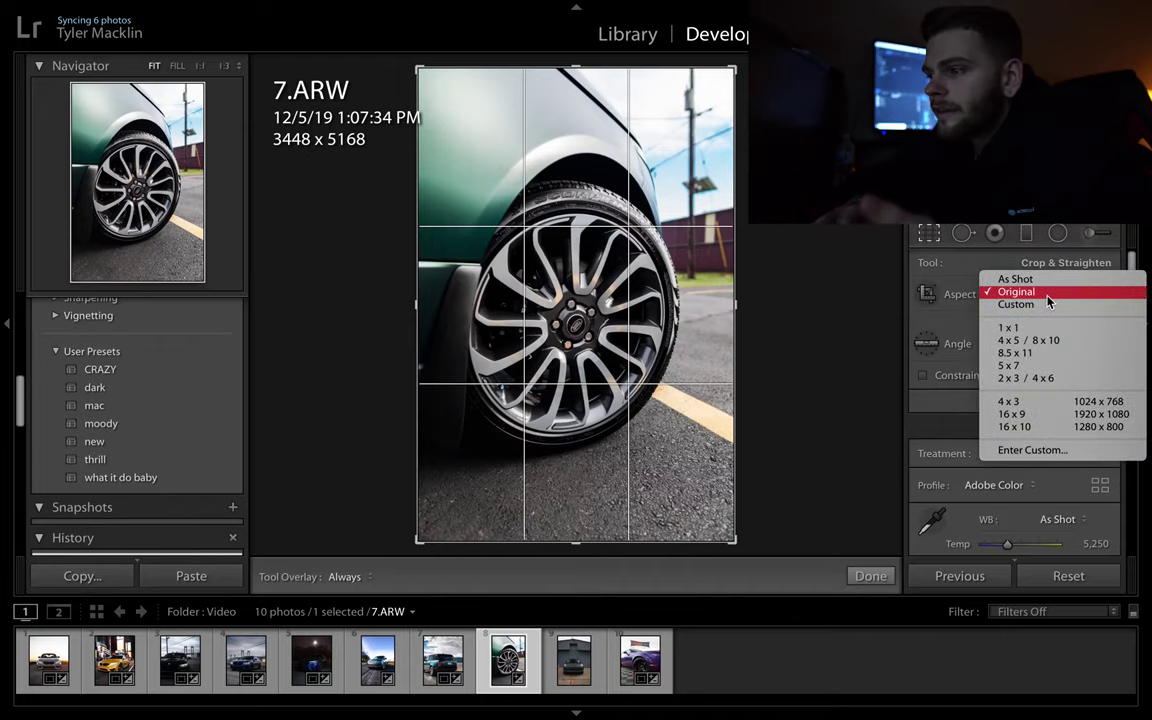
left_click(1020, 341)
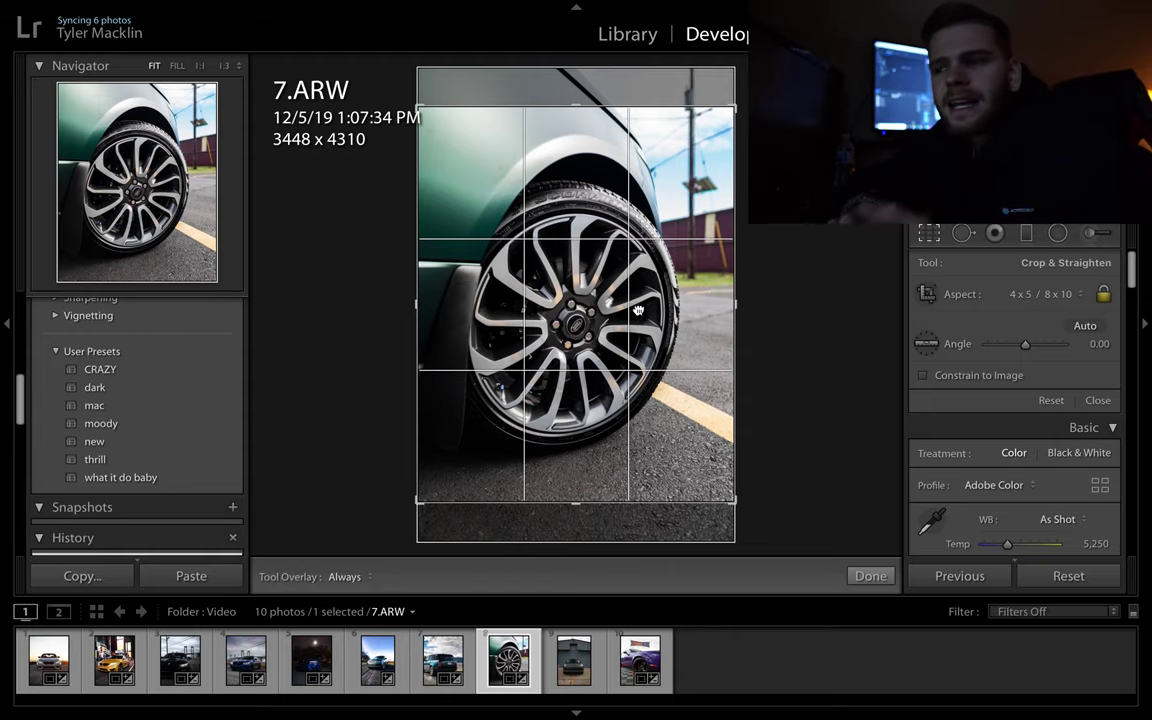
mouse_move(638, 311)
left_mouse_down()
mouse_move(640, 280)
mouse_move(634, 296)
left_mouse_up()
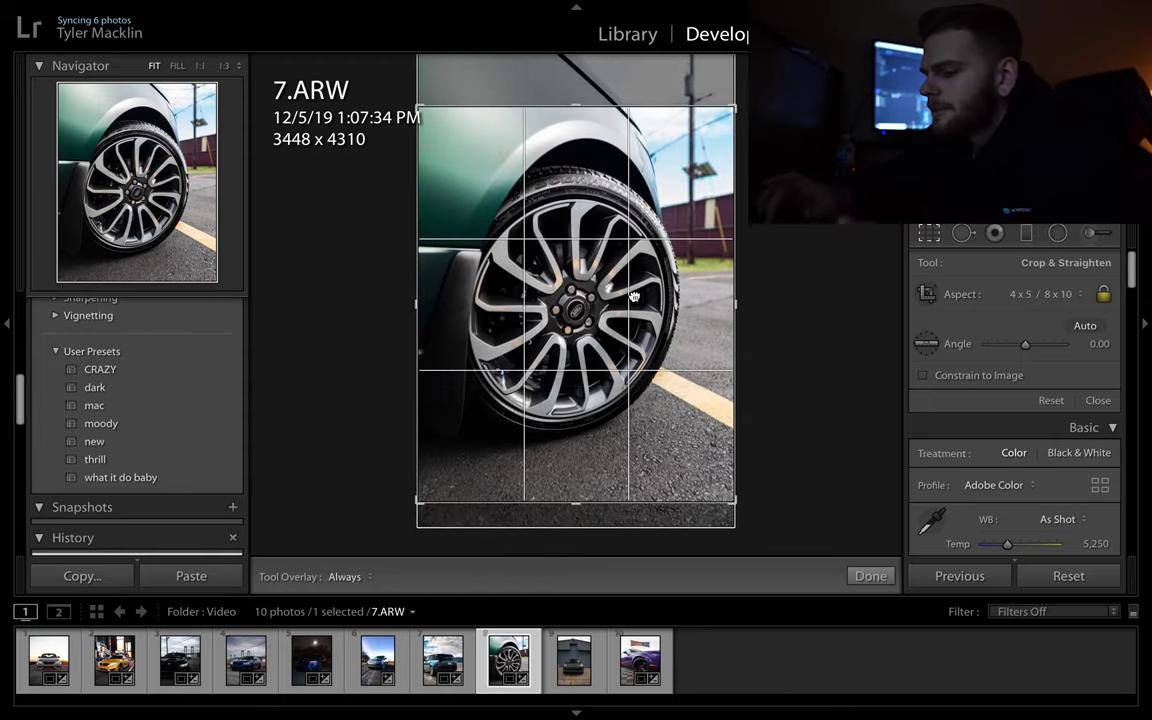
key("Return")
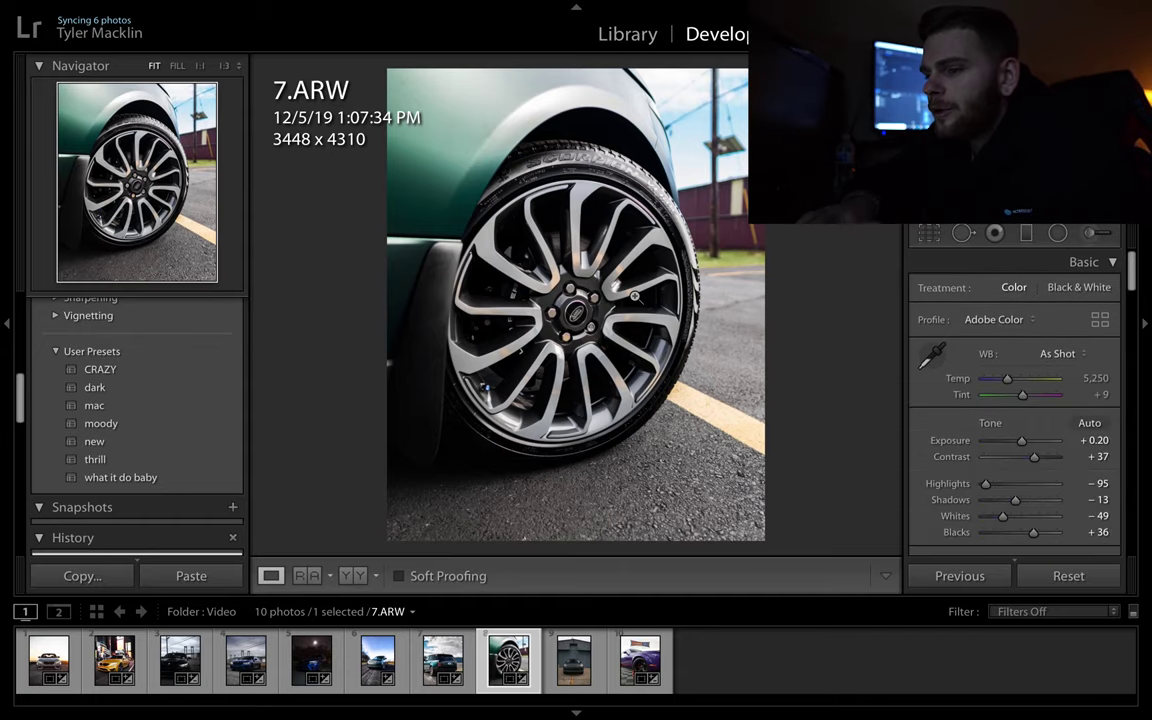
key("Right")
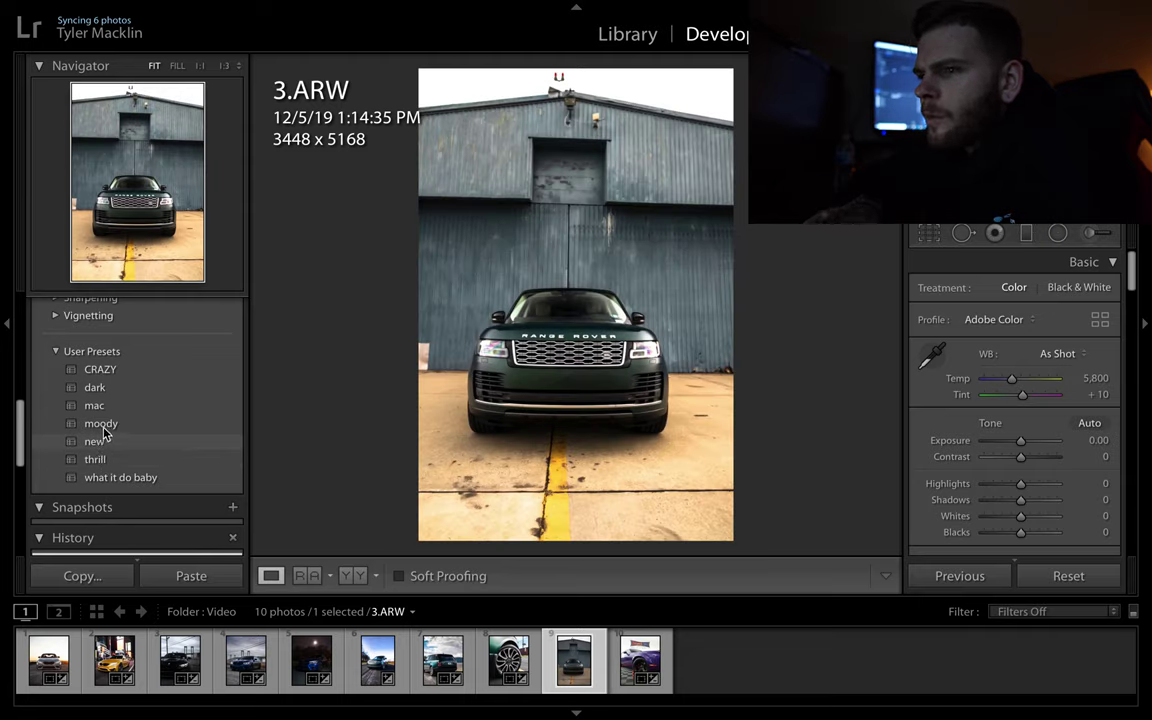
- Apply the 'moody' user preset to 3.ARW
left_click(101, 424)
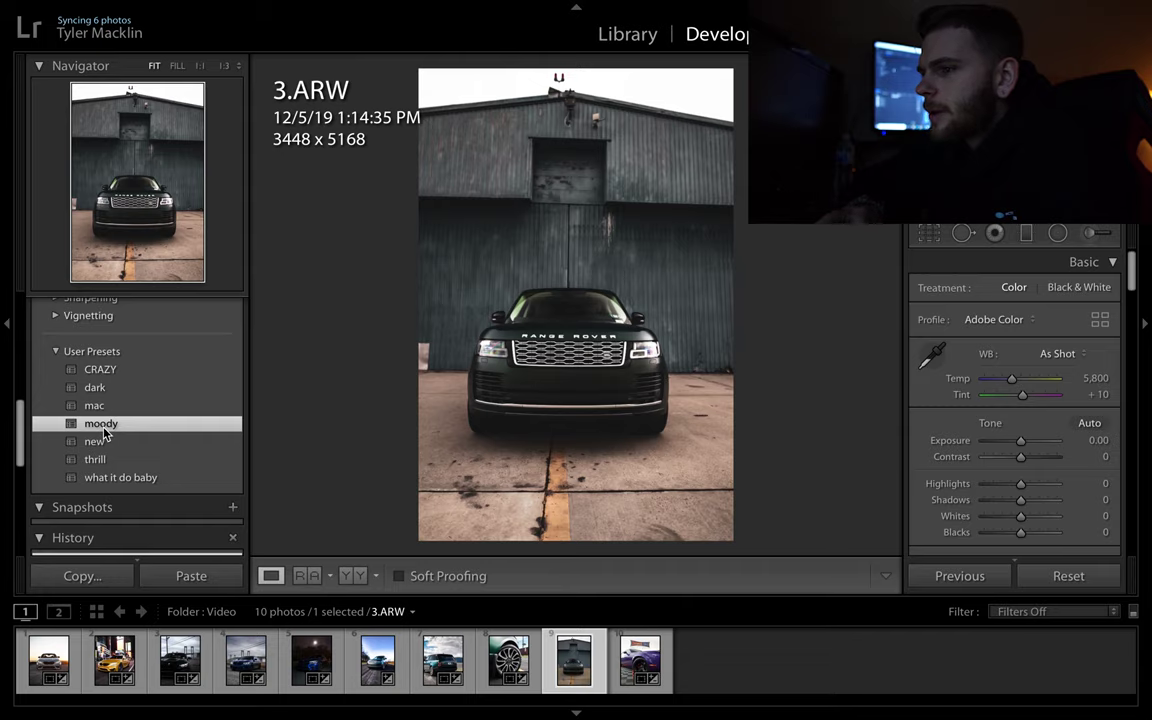
- Crop 3.ARW to 4 x 5 / 8 x 10 and straighten it −0.50° for a 3411 x 4263 frame
left_click(929, 233)
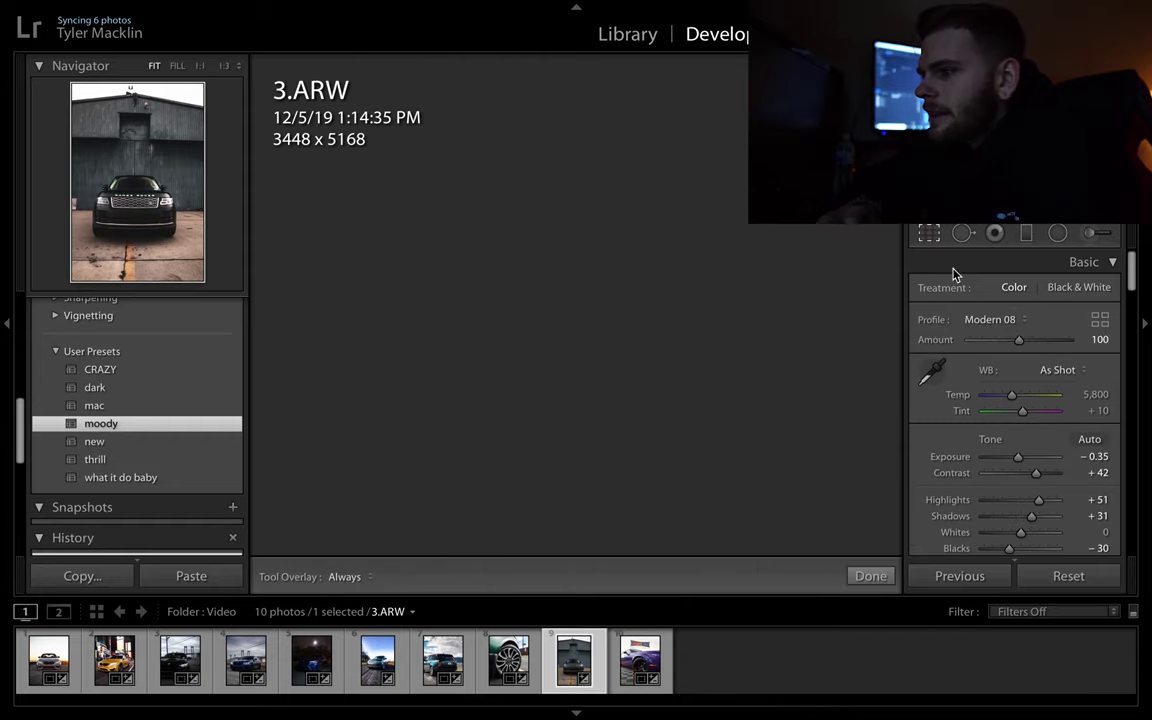
left_click(995, 296)
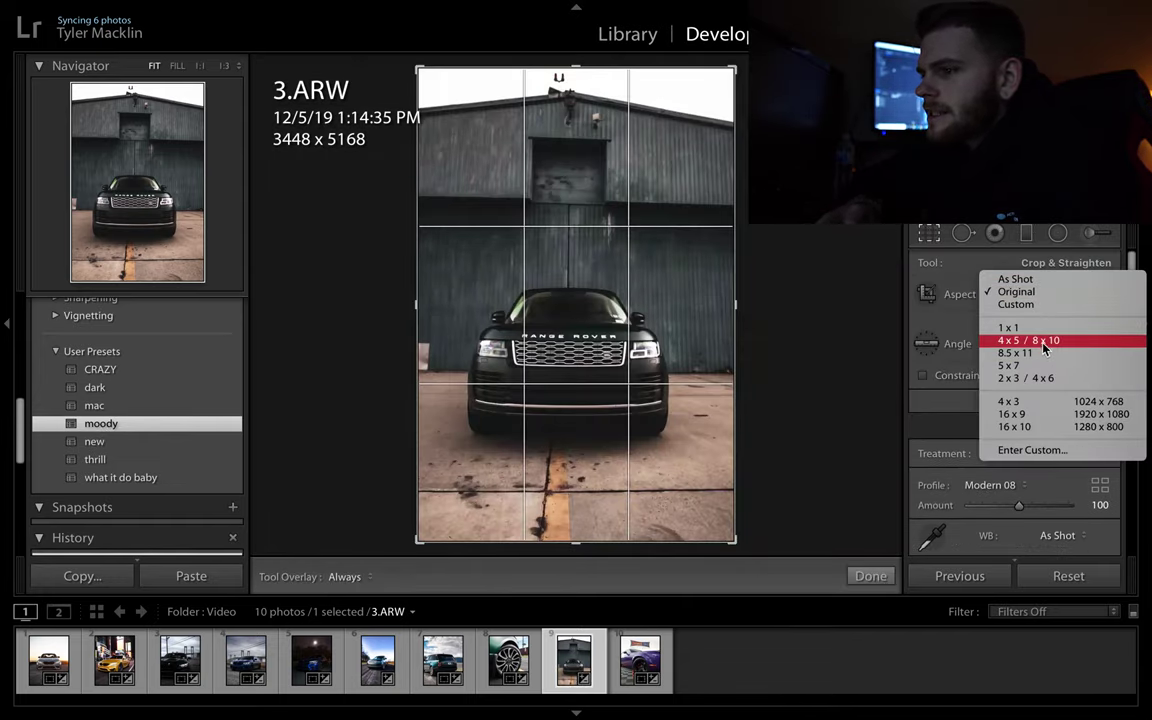
left_click(1035, 340)
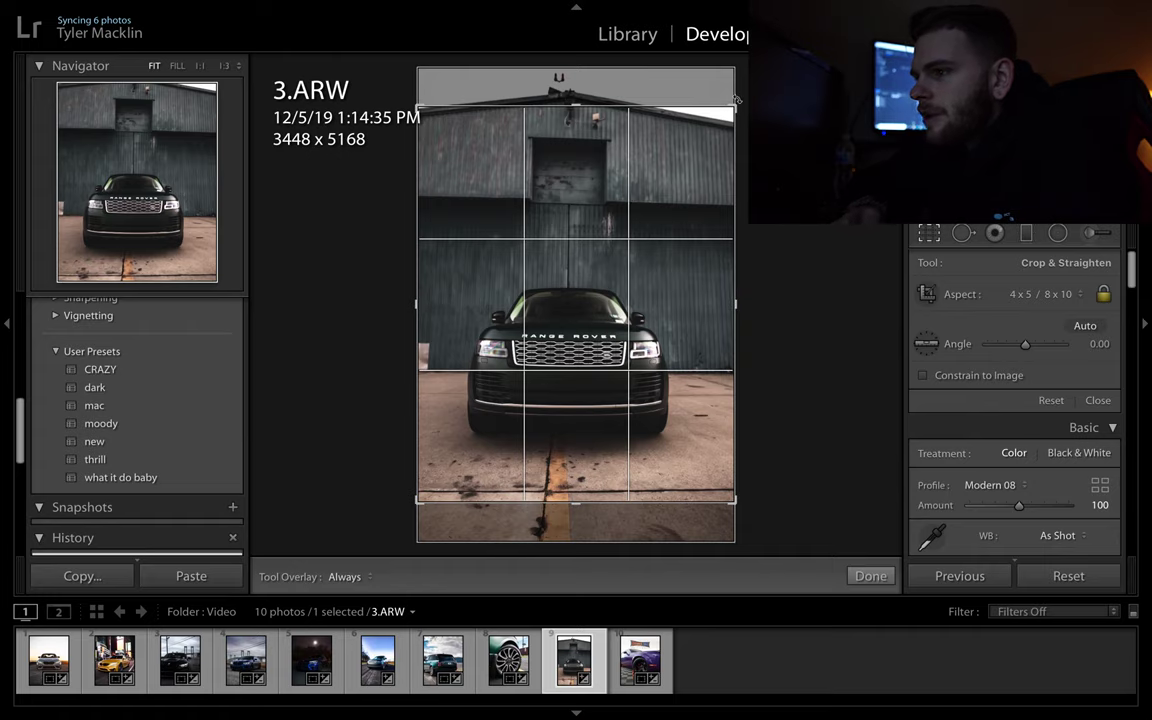
left_click_drag(736, 100, 736, 100)
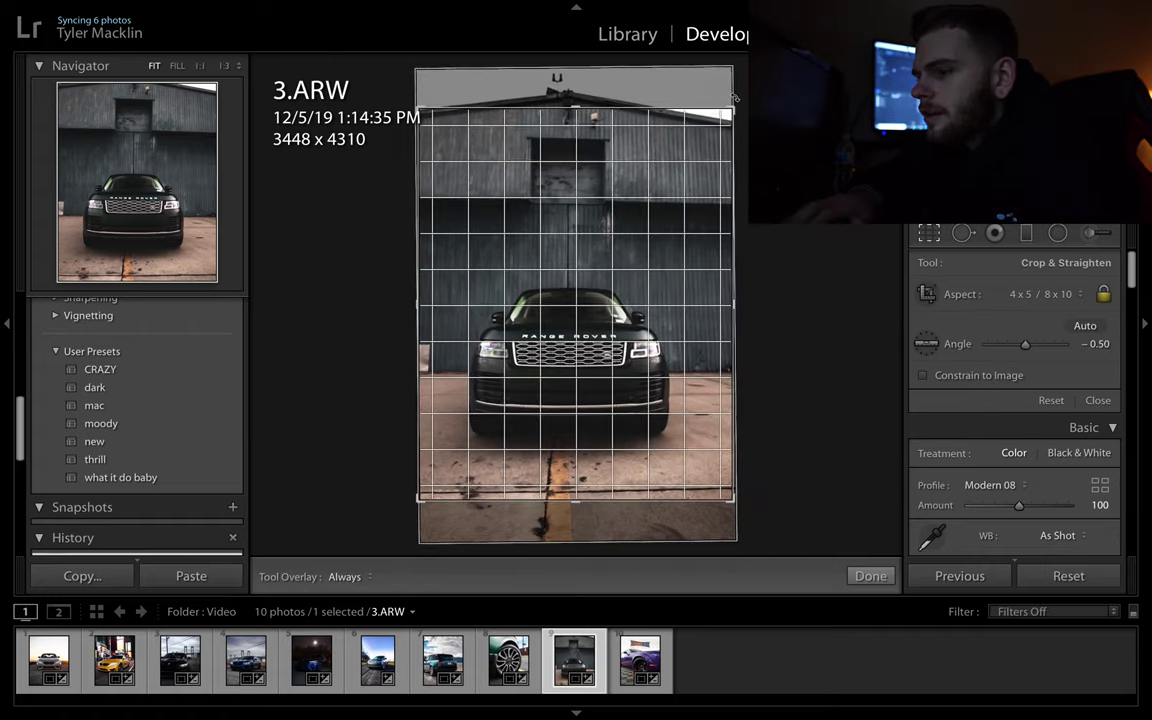
left_click_drag(733, 97, 734, 97)
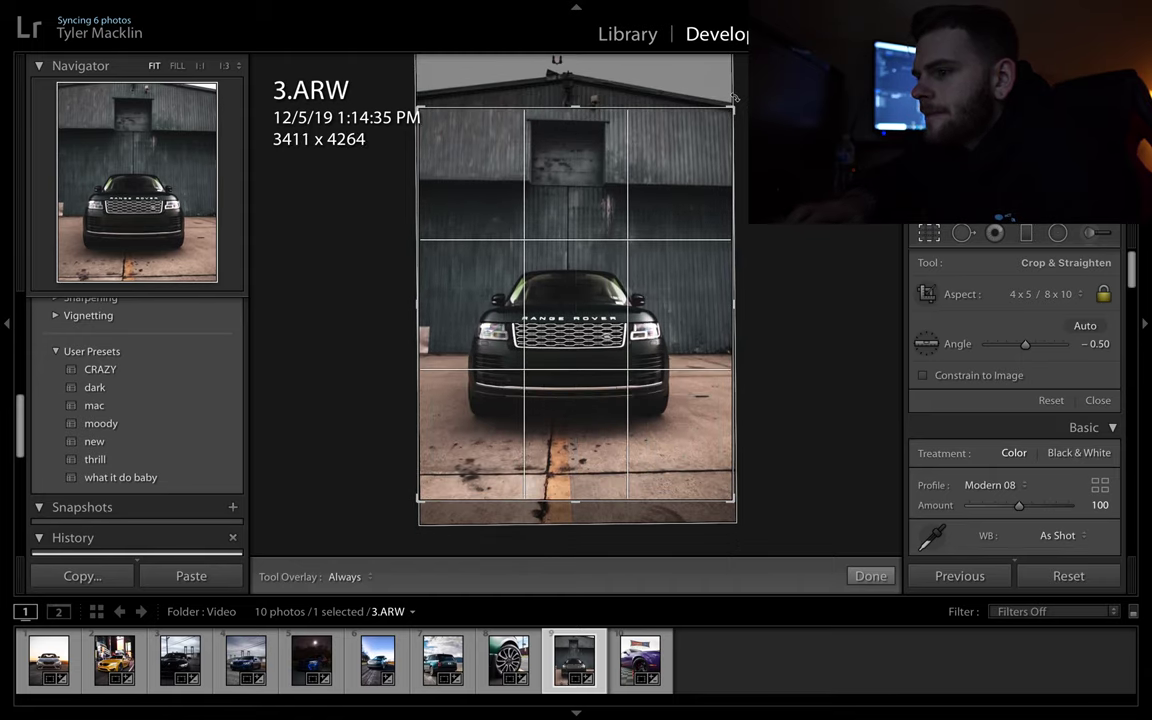
key("Return")
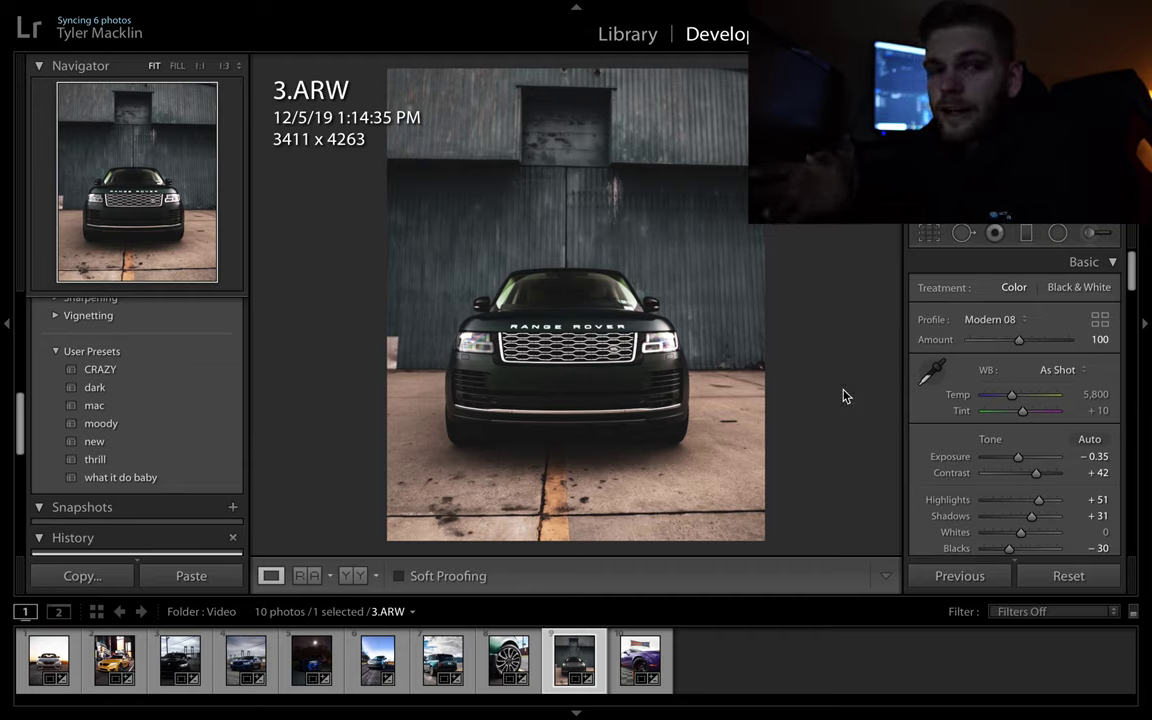
- Set 3.ARW's Highlights to +23 and Blacks to −22 in the Basic panel
scroll(977, 465, "down", 2)
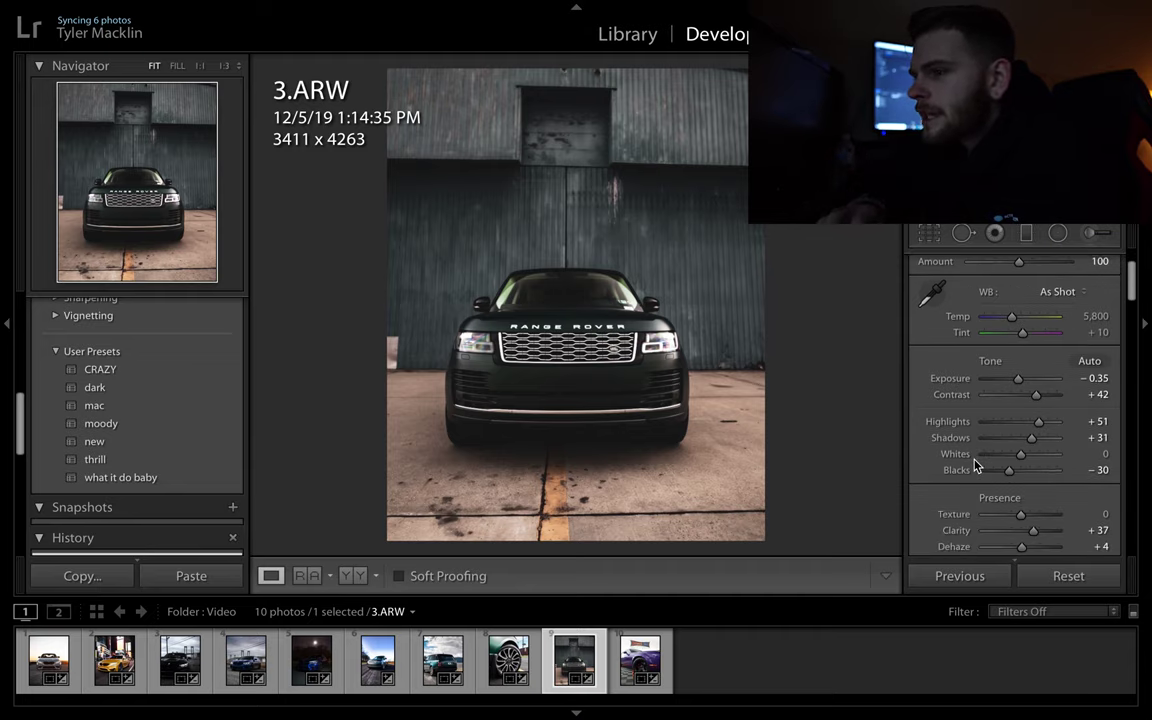
left_click_drag(1006, 421, 1029, 421)
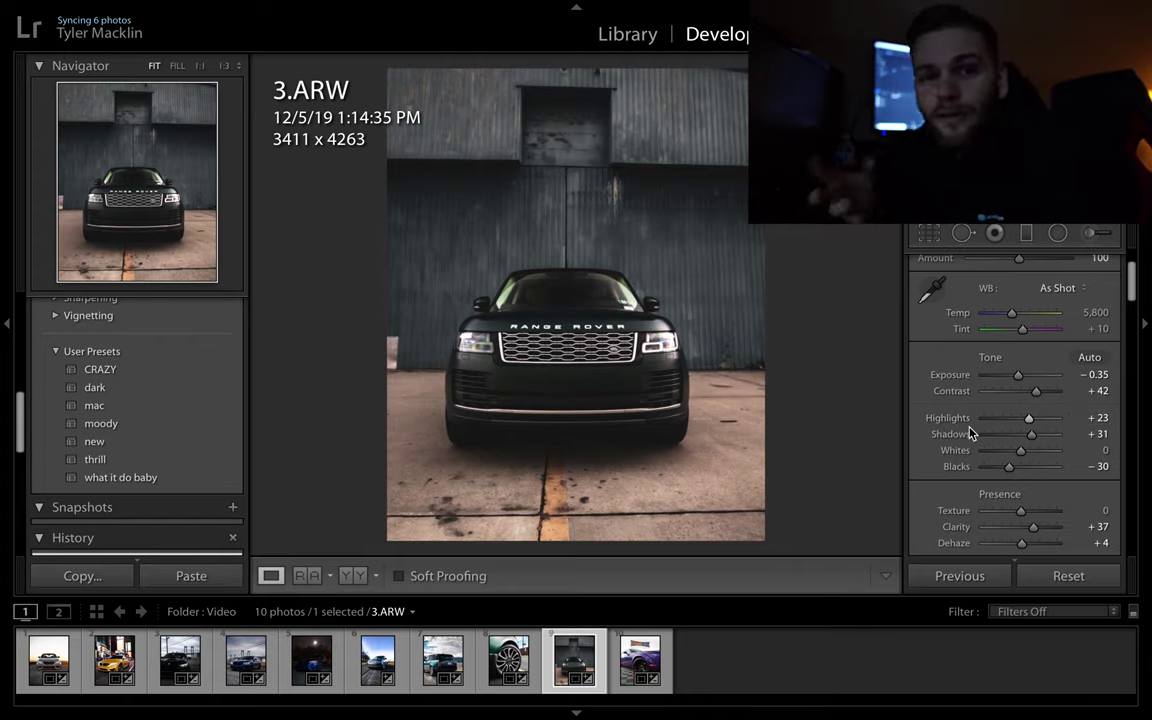
scroll(968, 432, "down", 2)
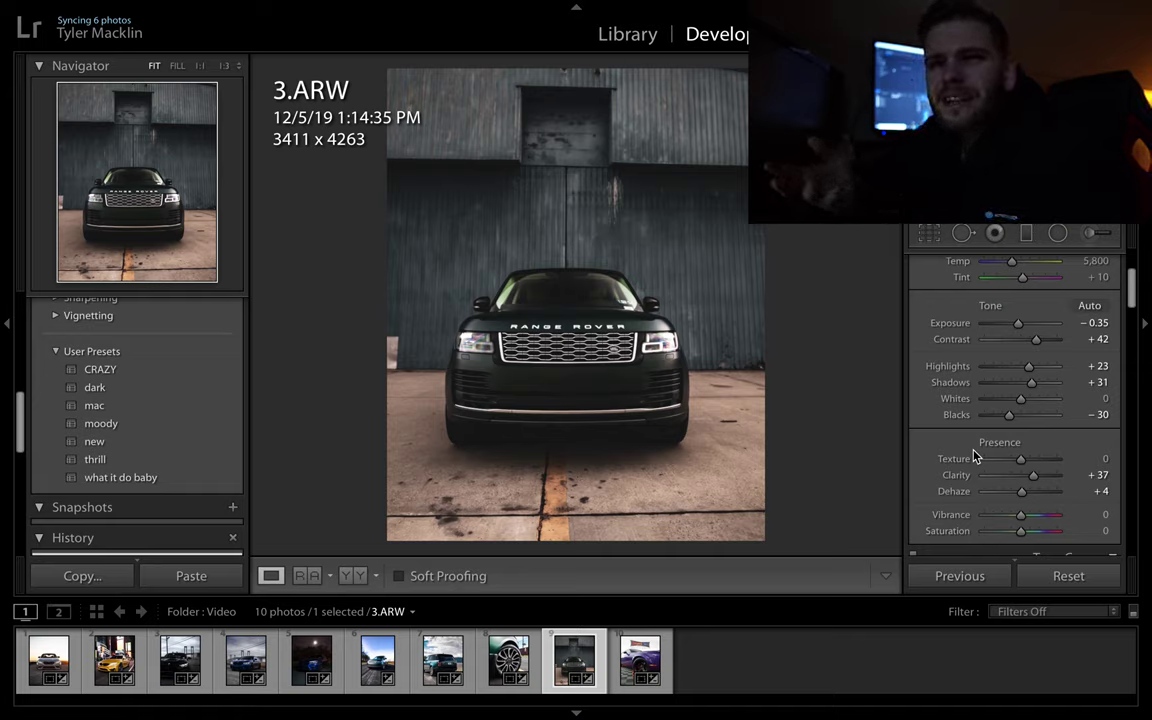
scroll(974, 452, "down", 1)
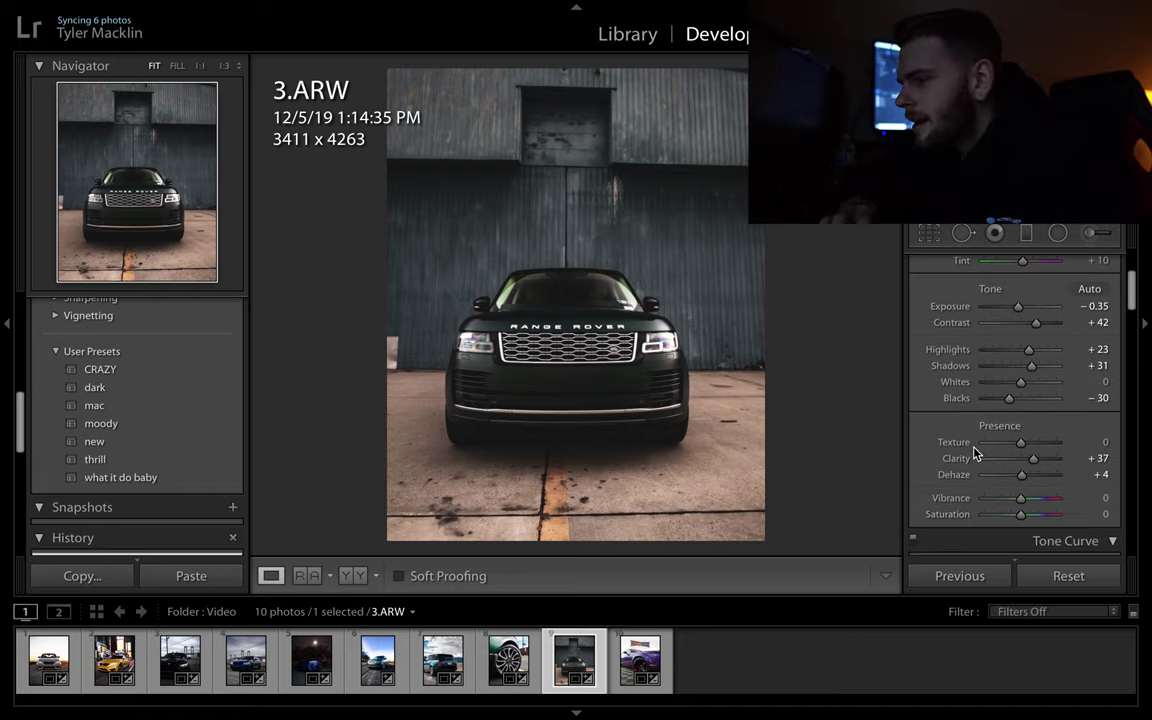
left_click(1030, 399)
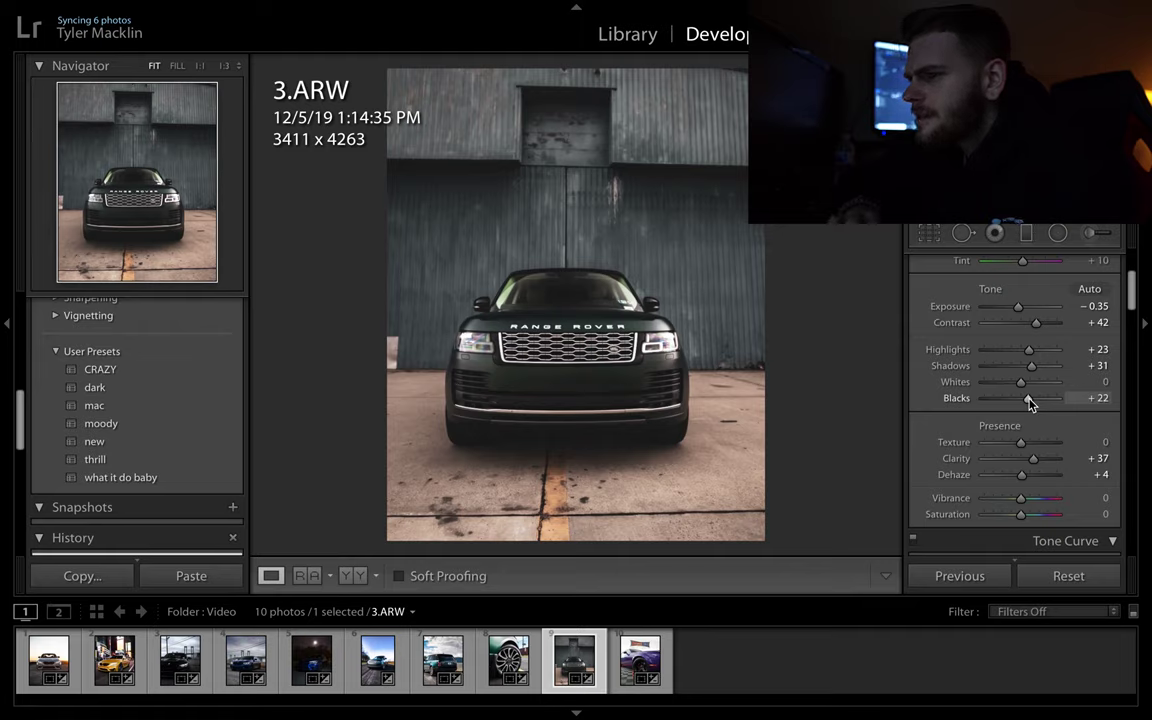
left_click_drag(1030, 402, 1013, 401)
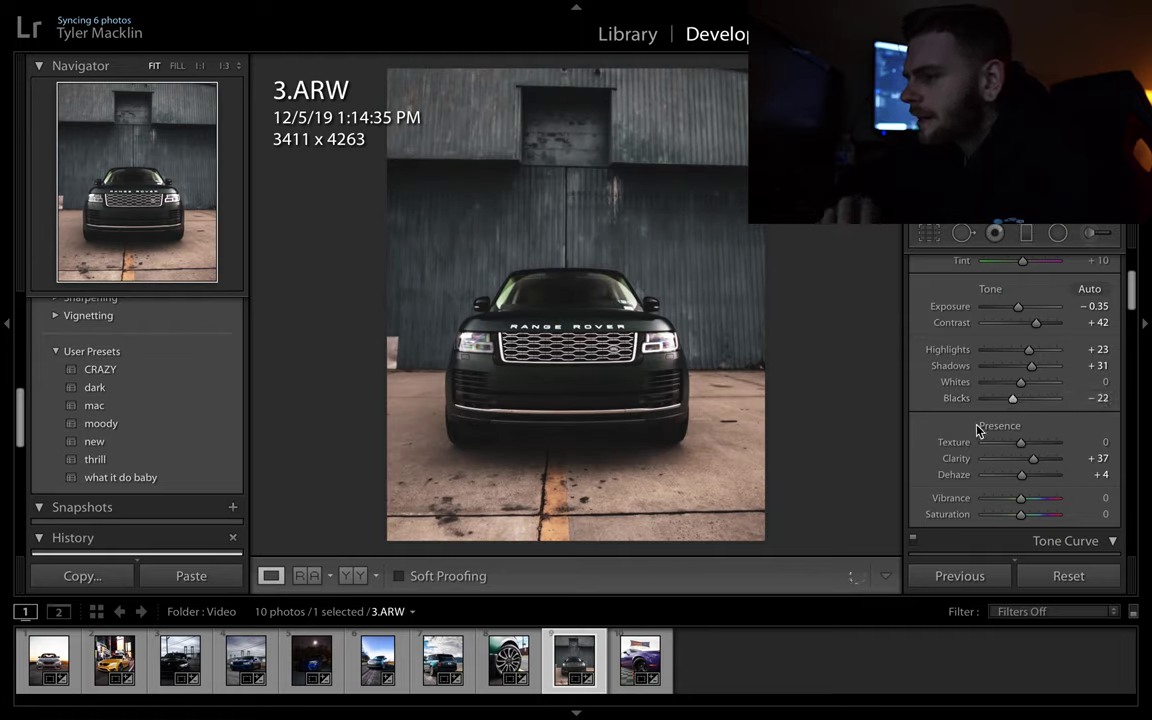
scroll(972, 425, "down", 5)
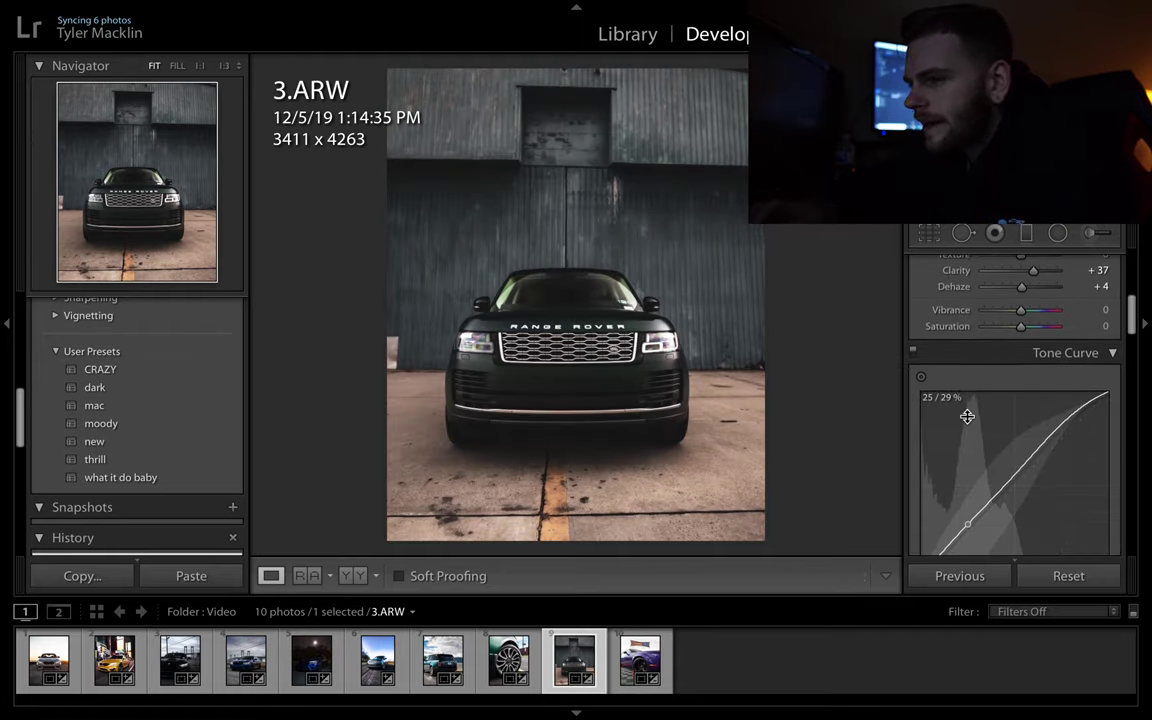
- Check the before/after view, then raise the Tone Curve Lights region to +50
key("backslash")
key("backslash")
key("backslash")
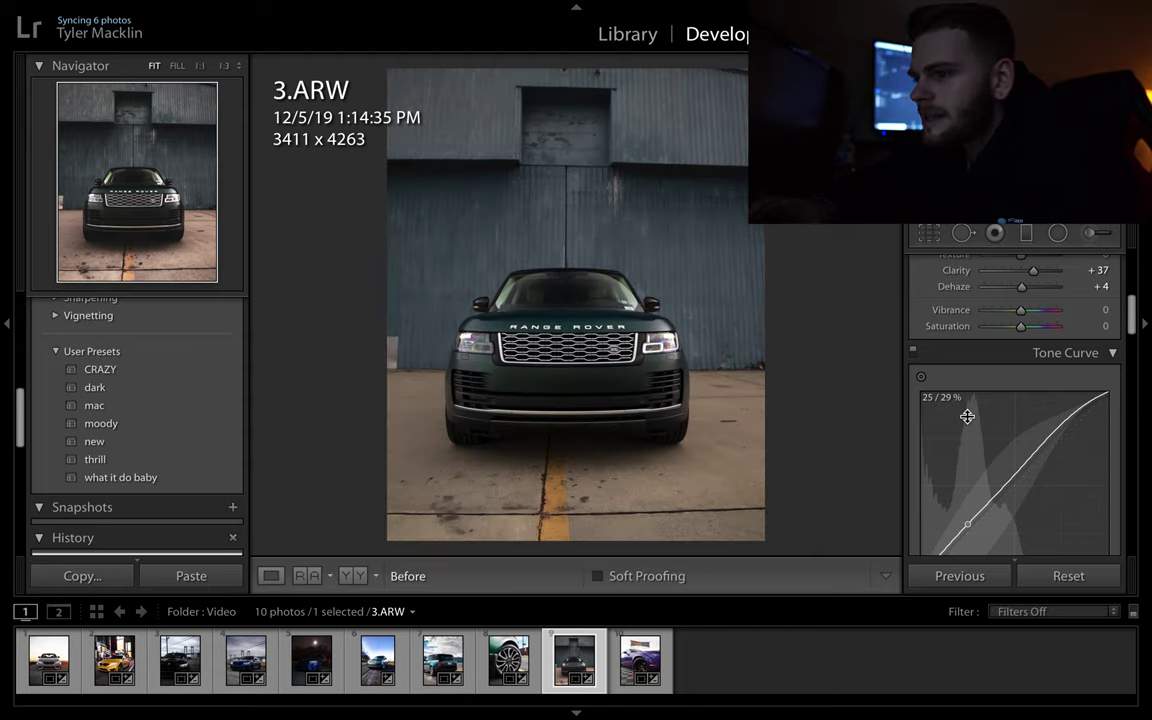
key("backslash")
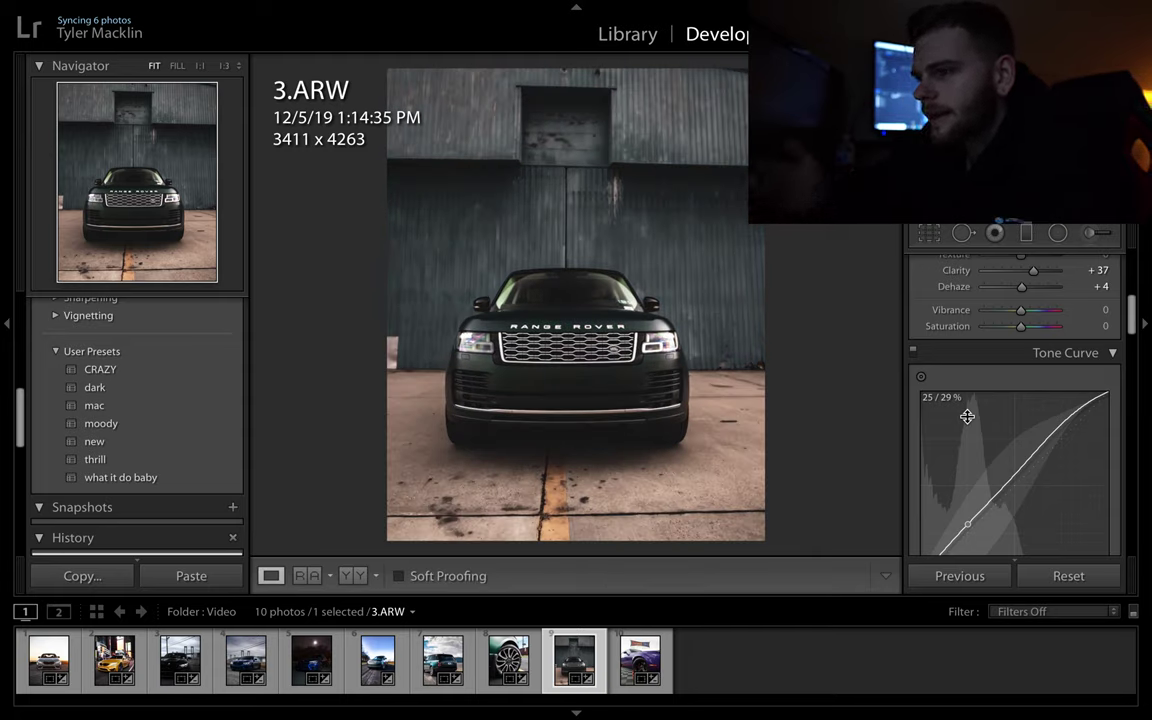
scroll(967, 416, "down", 1)
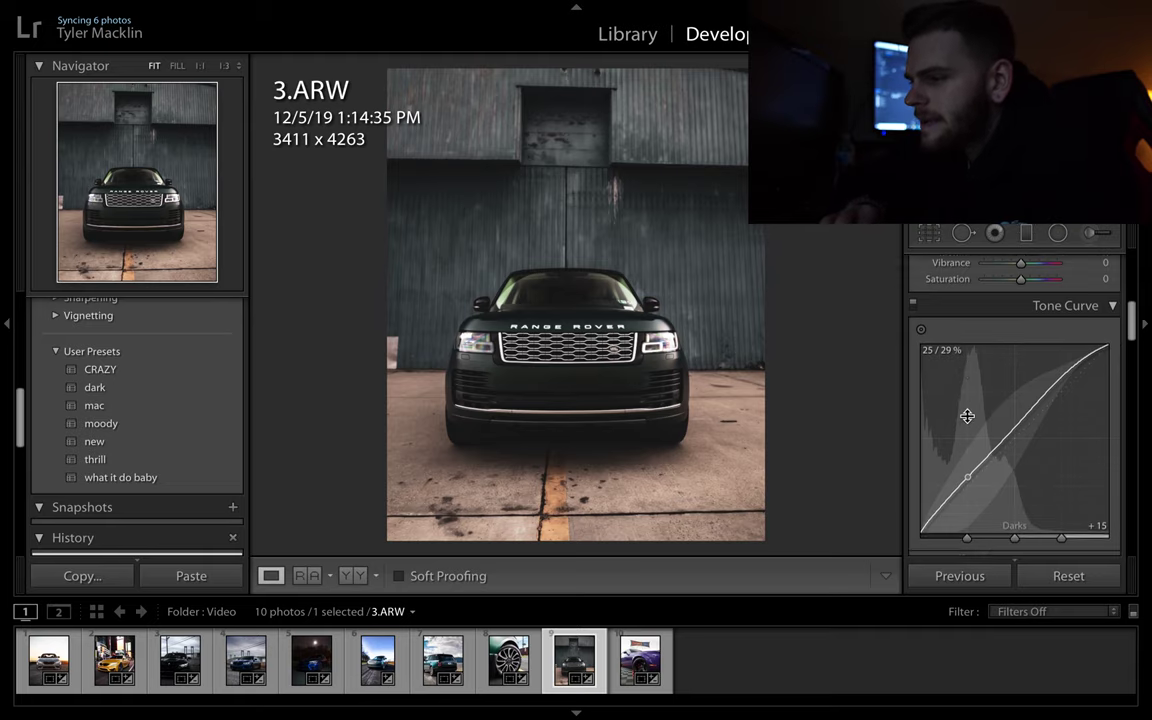
scroll(967, 419, "down", 4)
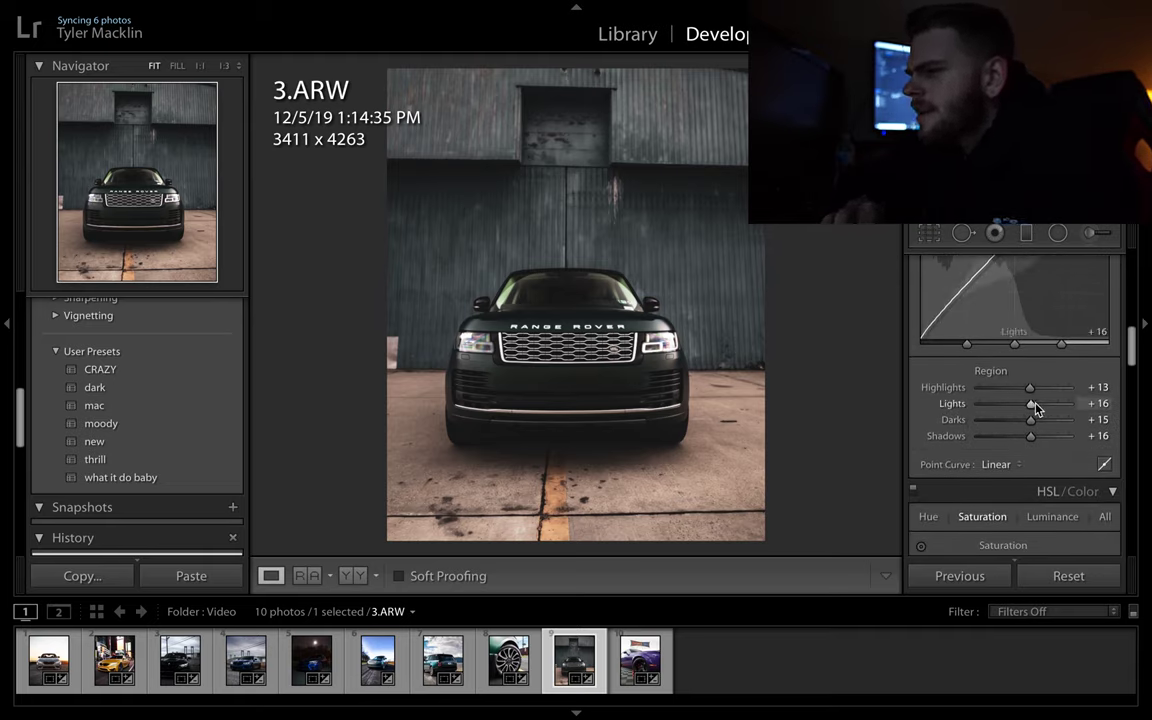
mouse_move(1030, 403)
left_mouse_down()
mouse_move(1012, 403)
mouse_move(1049, 403)
left_mouse_up()
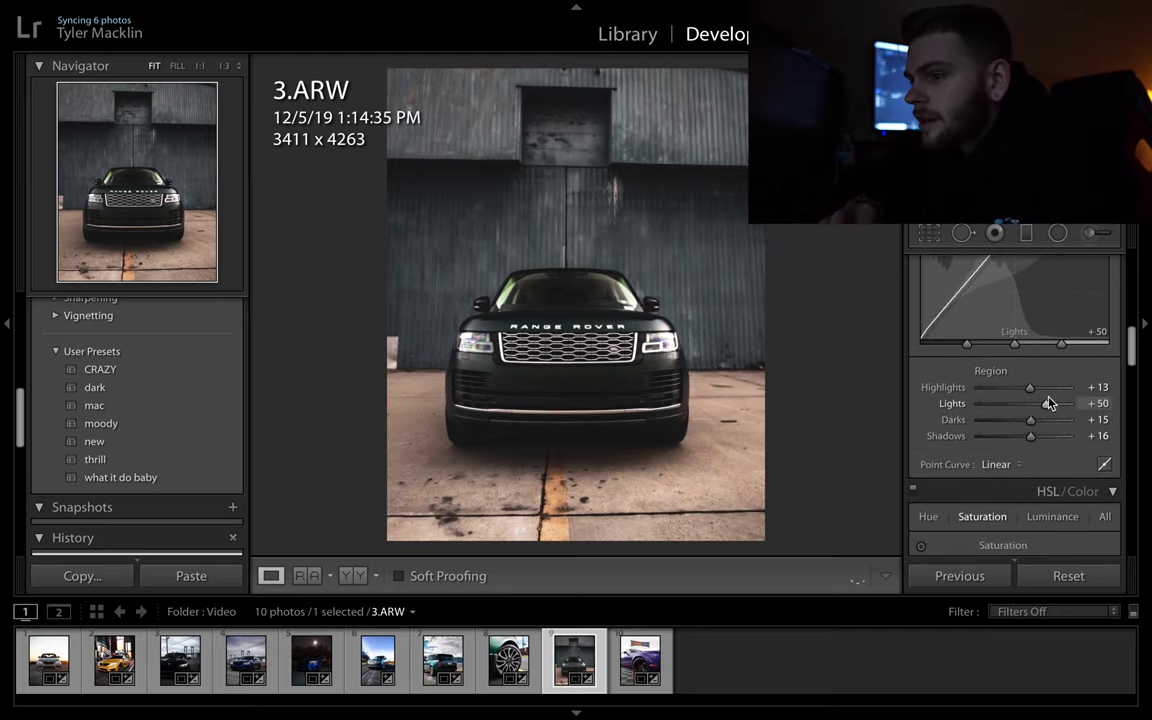
scroll(1005, 440, "down", 3)
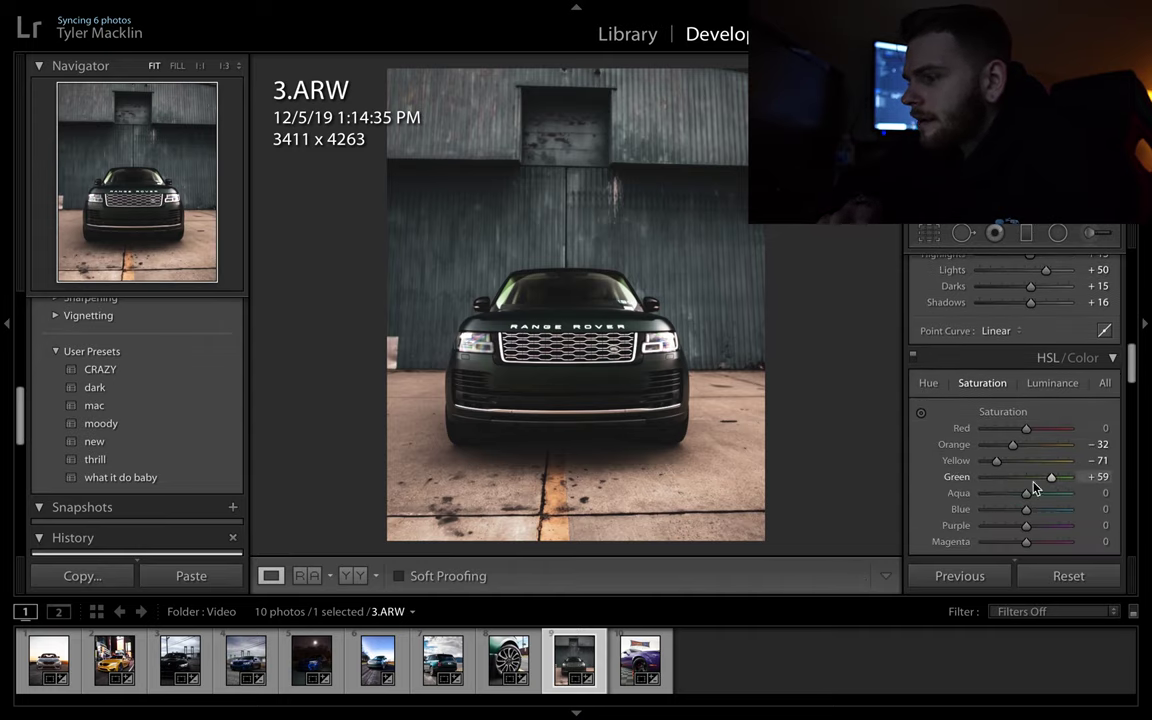
scroll(968, 388, "up", 5)
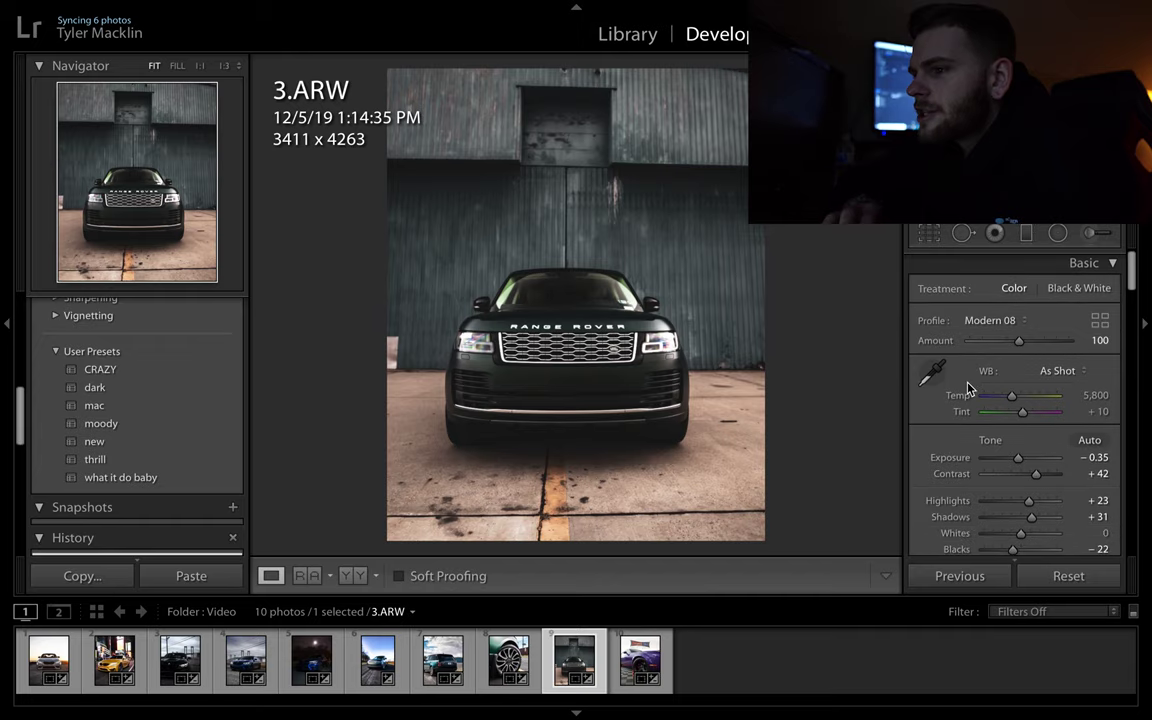
- Toggle Before/After on 3.ARW a few times, then advance to 8.ARW
key("backslash")
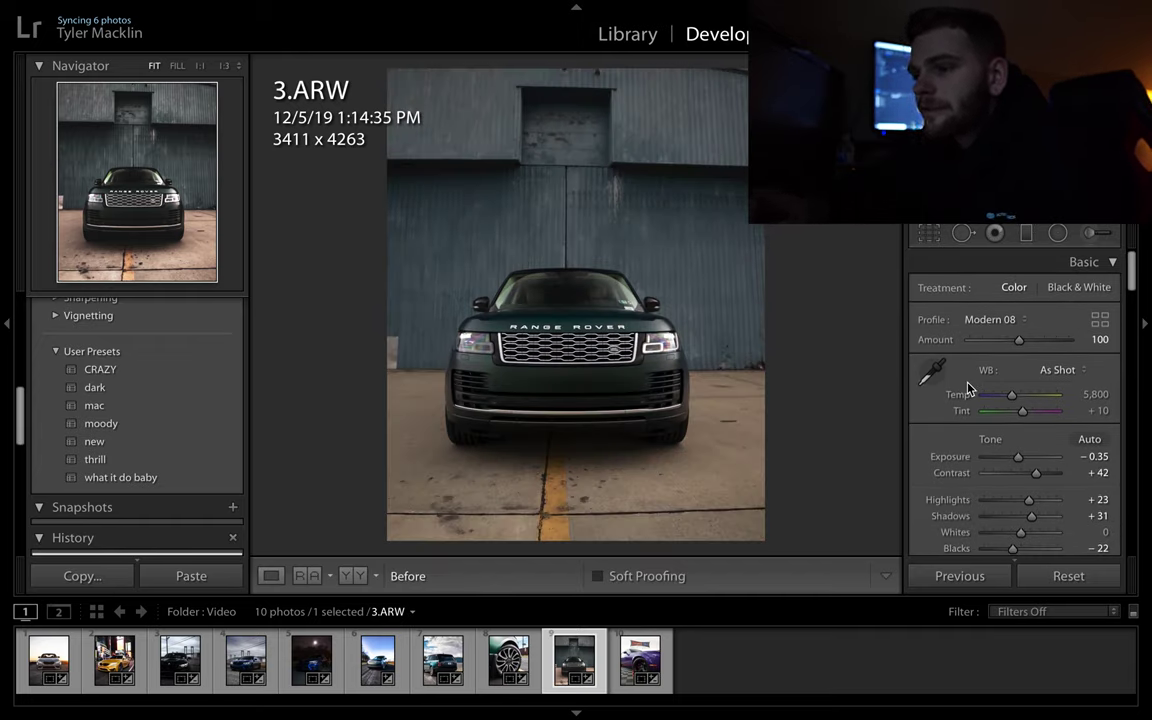
key("backslash")
key("backslash")
key("backslash")
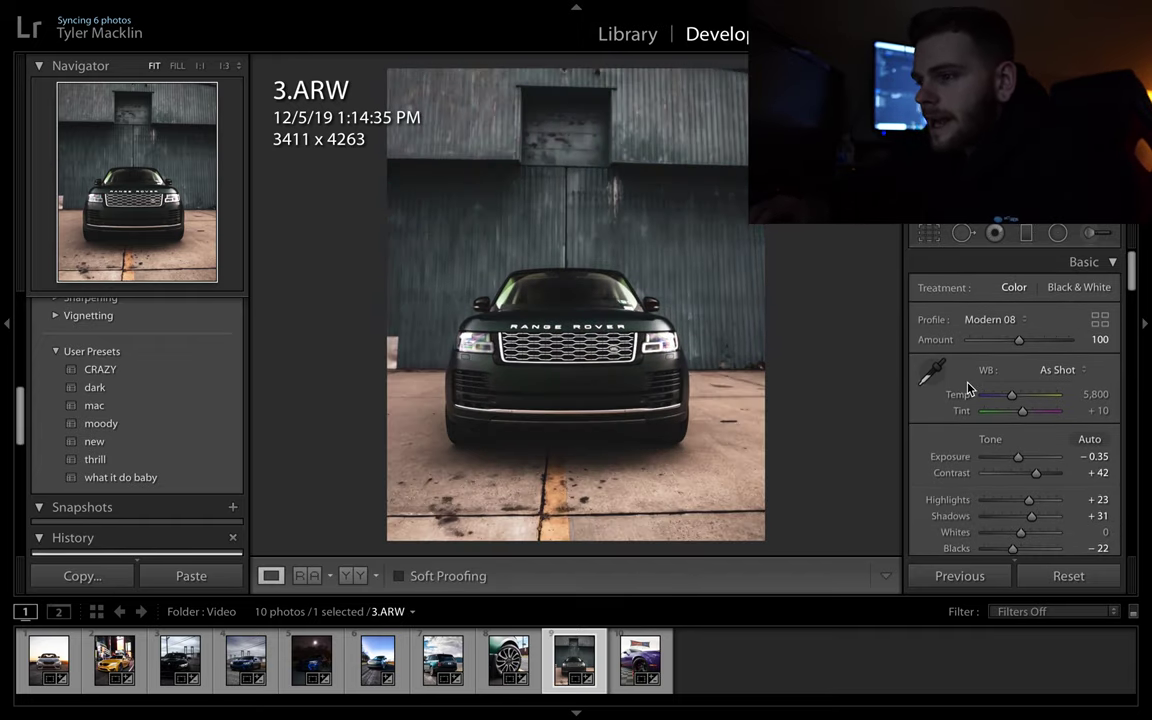
key("backslash")
key("backslash")
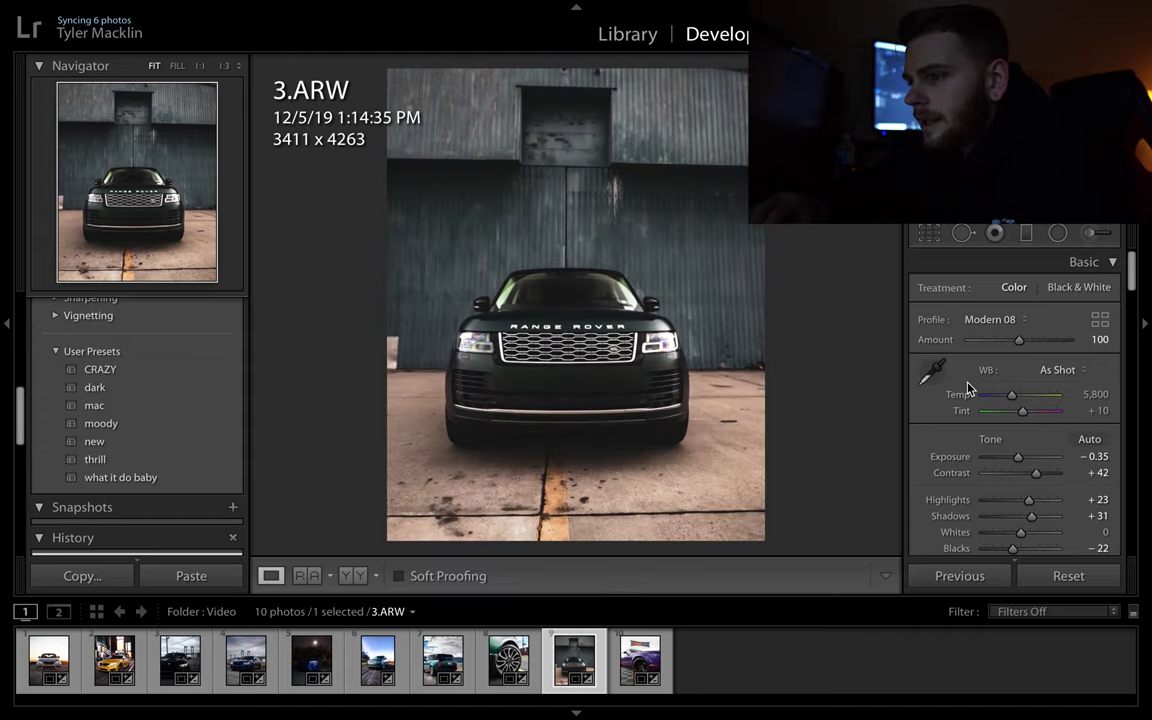
key("Right")
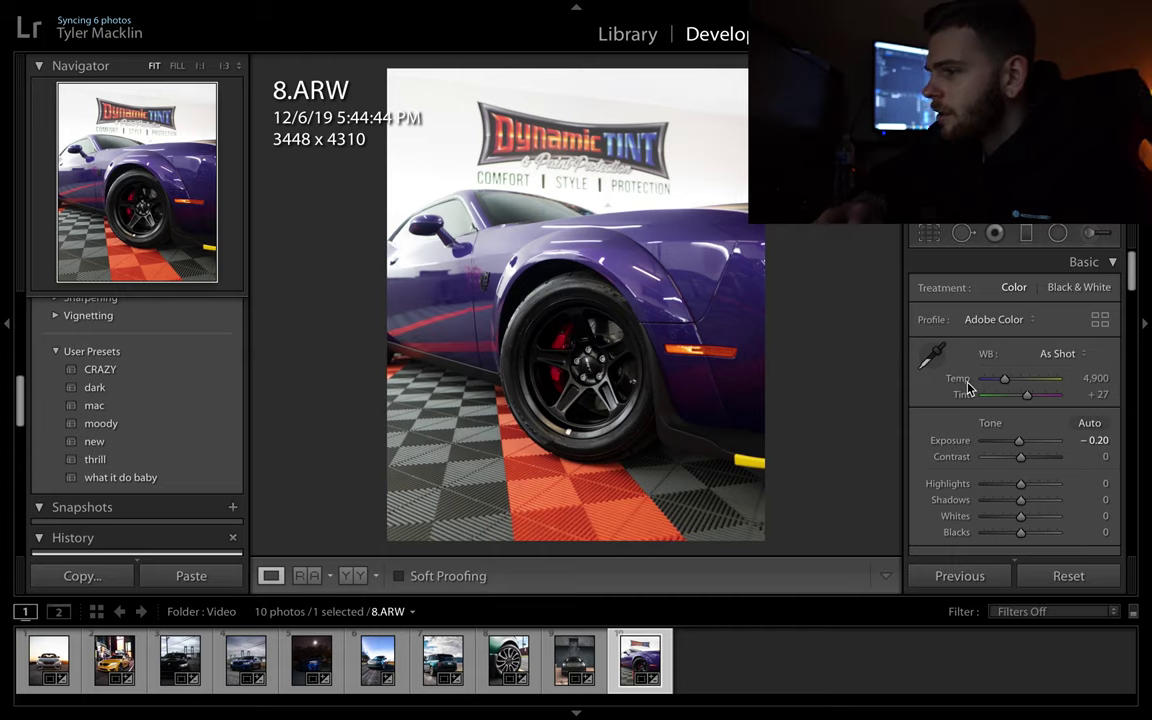
- Crop 8.ARW to 4x5, shifting the photo to frame the car with the sign above
left_click(925, 238)
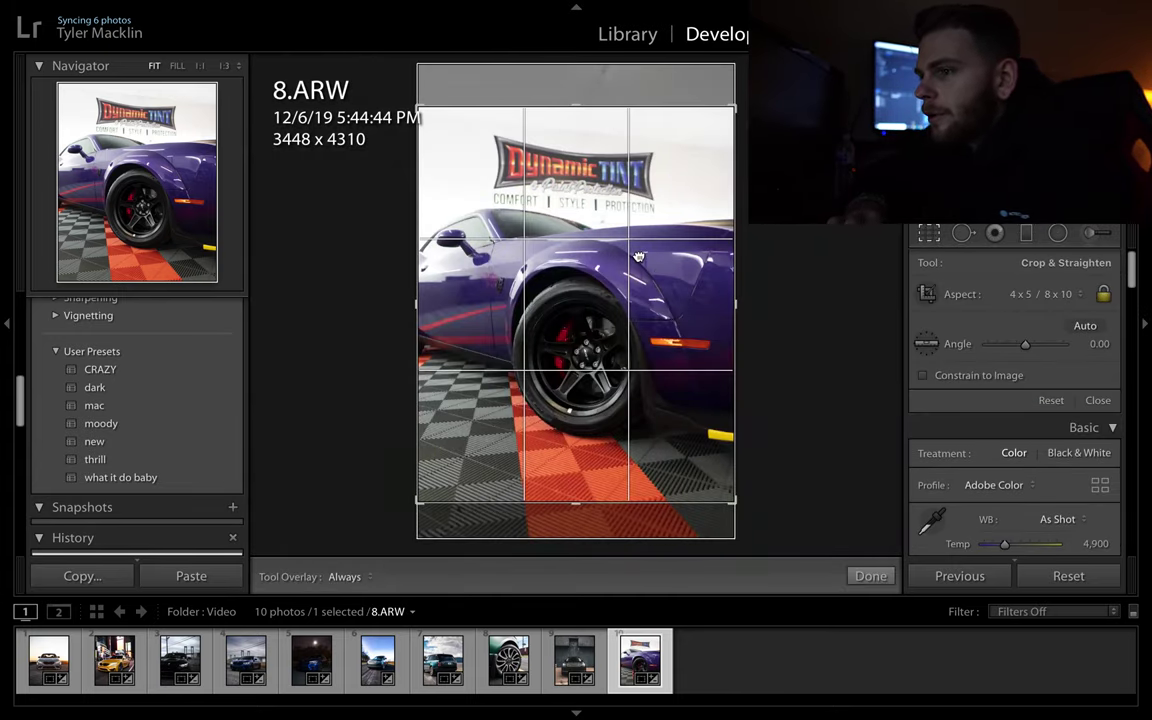
left_click_drag(638, 258, 655, 266)
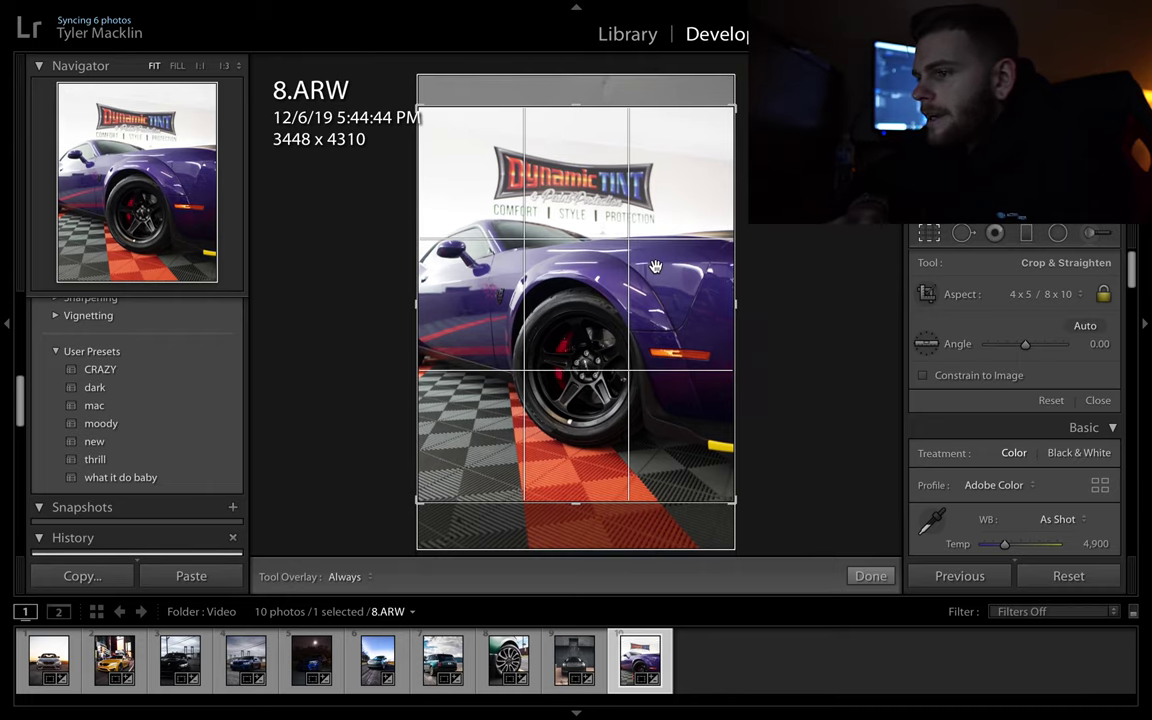
key("Return")
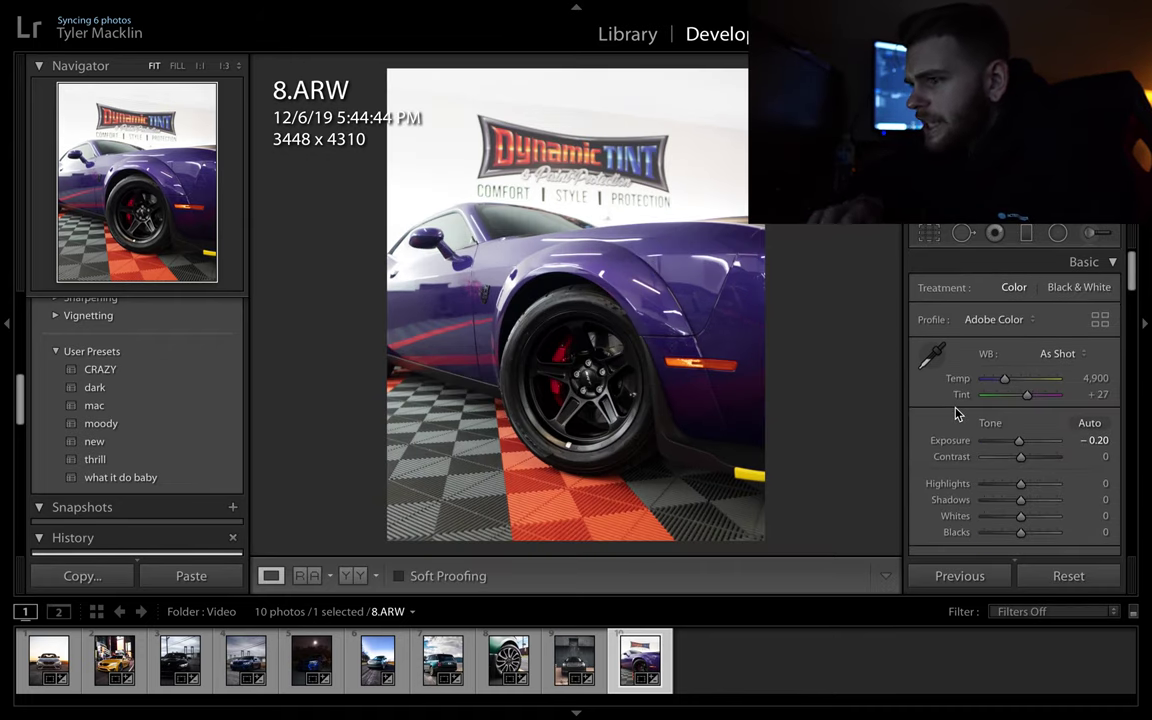
- Review 8.ARW's right panels, including lens corrections at Distortion 43 and Vignetting 41
scroll(957, 413, "down", 5)
scroll(957, 413, "down", 5)
scroll(957, 413, "down", 5)
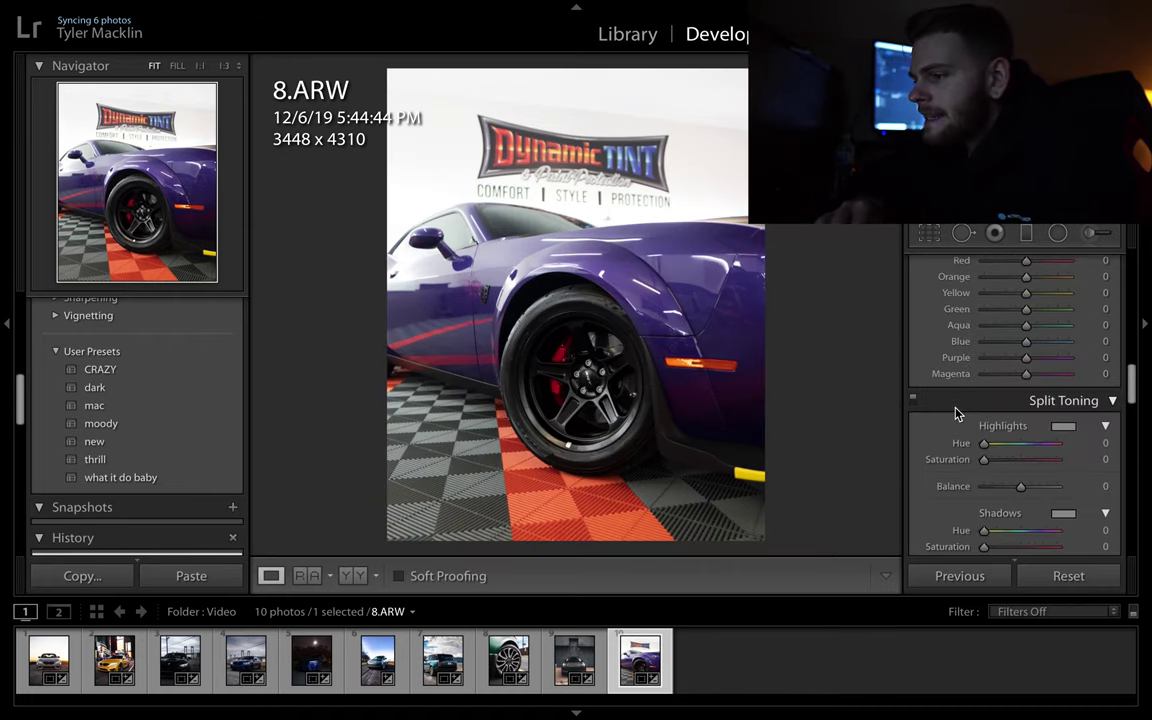
scroll(957, 413, "down", 3)
scroll(957, 413, "down", 3)
scroll(957, 413, "down", 2)
scroll(957, 413, "down", 2)
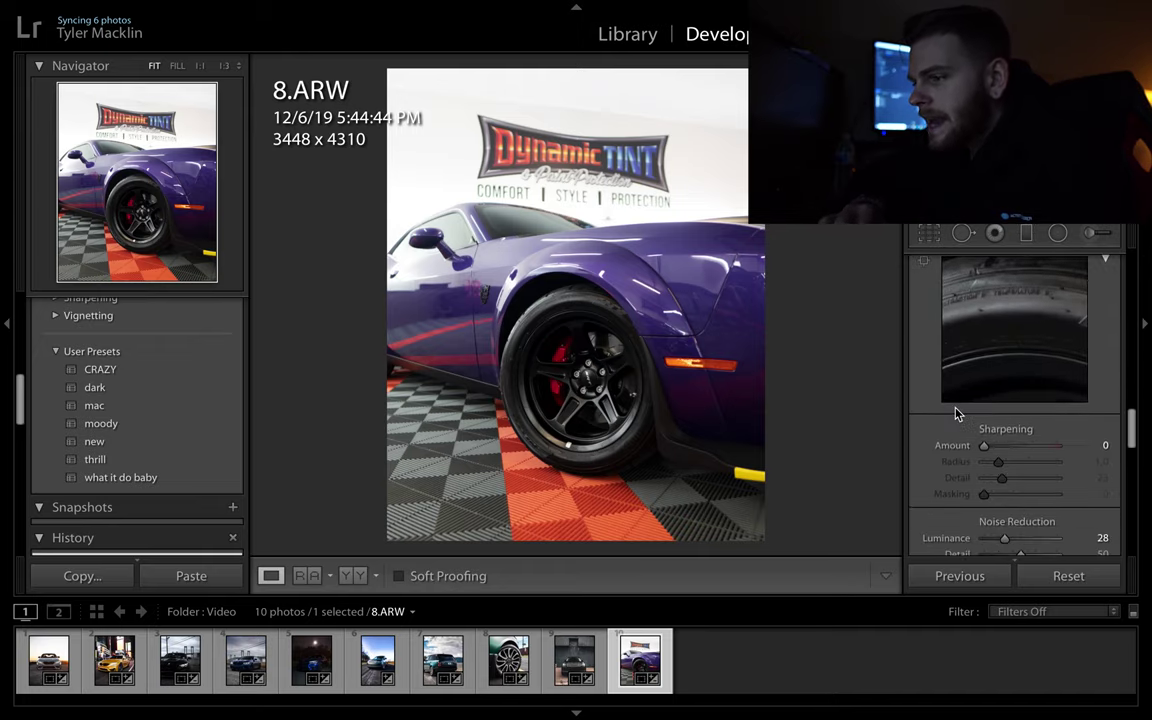
scroll(957, 413, "down", 2)
scroll(957, 413, "down", 3)
scroll(957, 413, "down", 2)
scroll(957, 413, "down", 1)
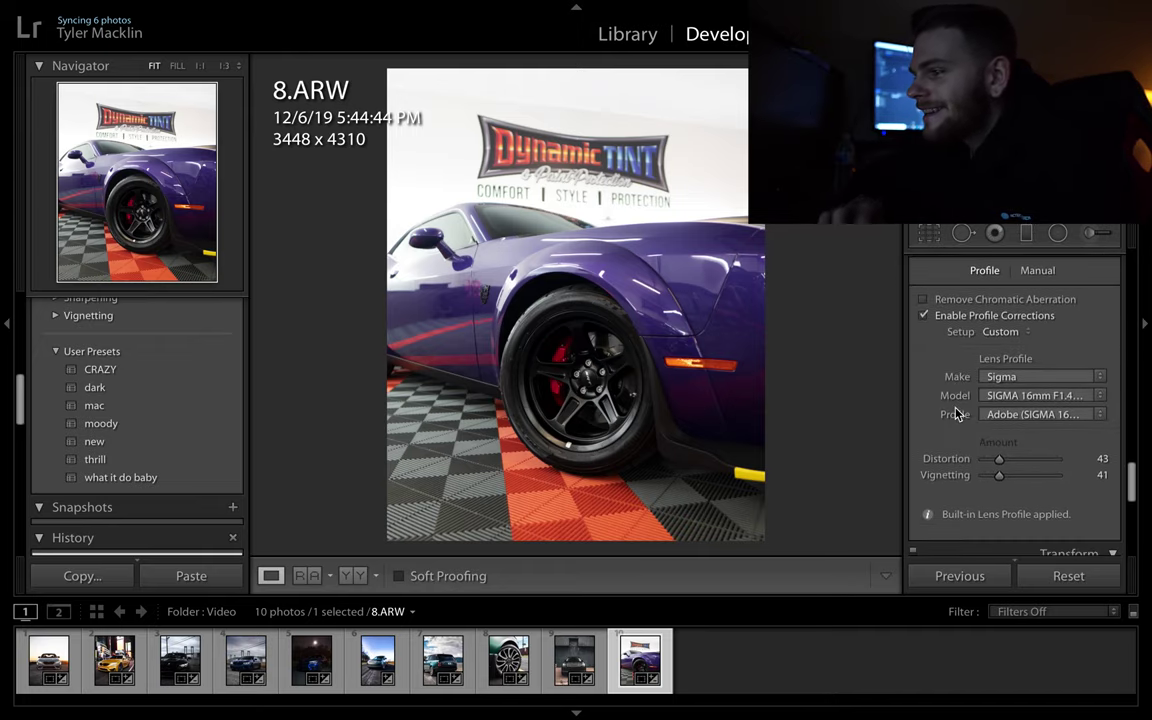
scroll(957, 413, "up", 15)
scroll(957, 413, "up", 5)
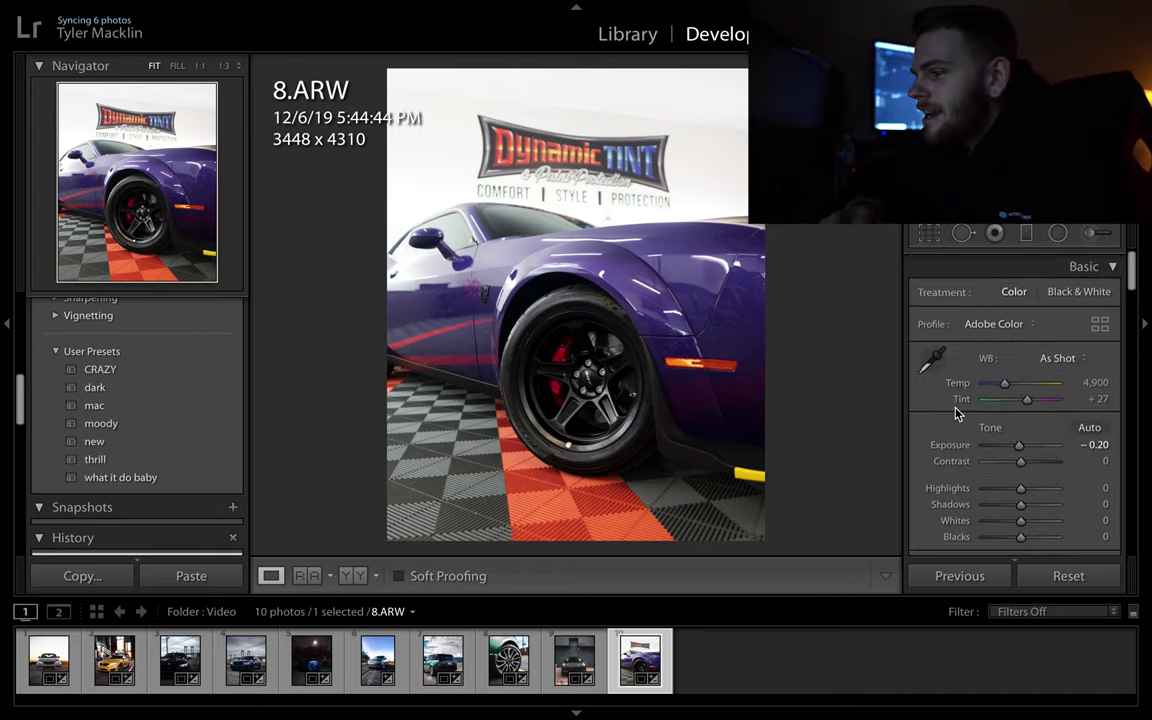
- In the Basic panel, set 8.ARW to Highlights −63, Contrast +31, Shadows +17, Whites −44, Clarity +35 and Dehaze +11
left_click(998, 484)
scroll(980, 474, "down", 2)
left_click_drag(1019, 511, 1035, 517)
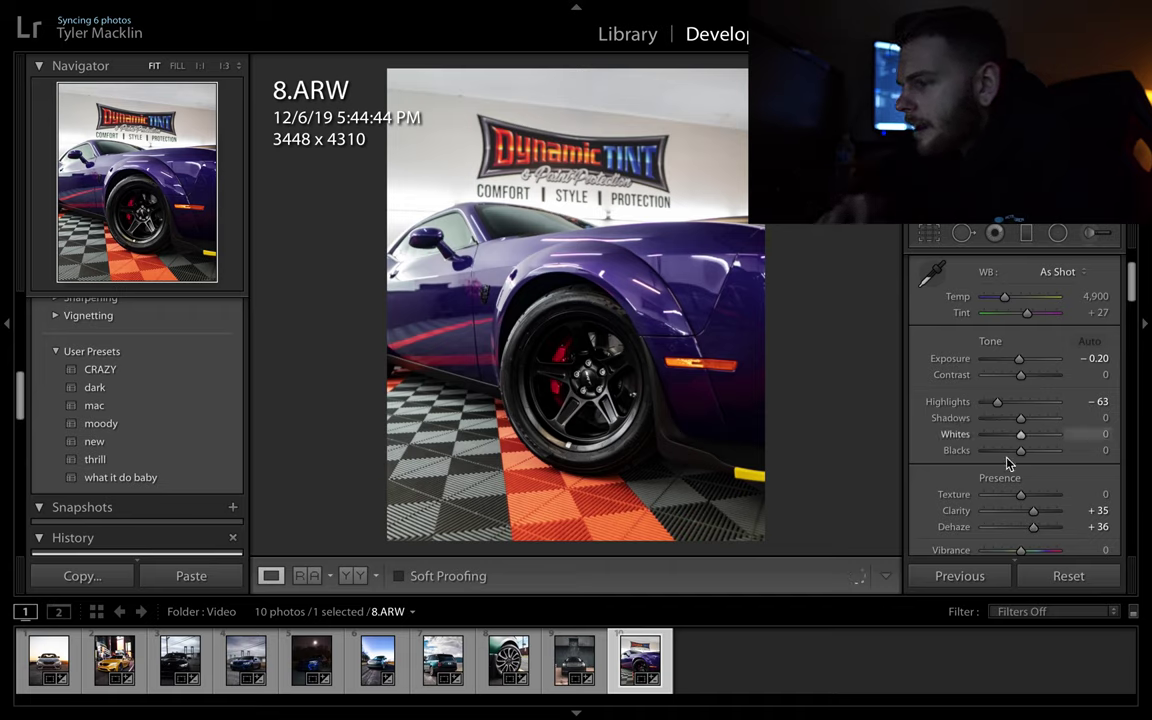
scroll(1034, 532, "down", 2)
scroll(1036, 535, "down", 2)
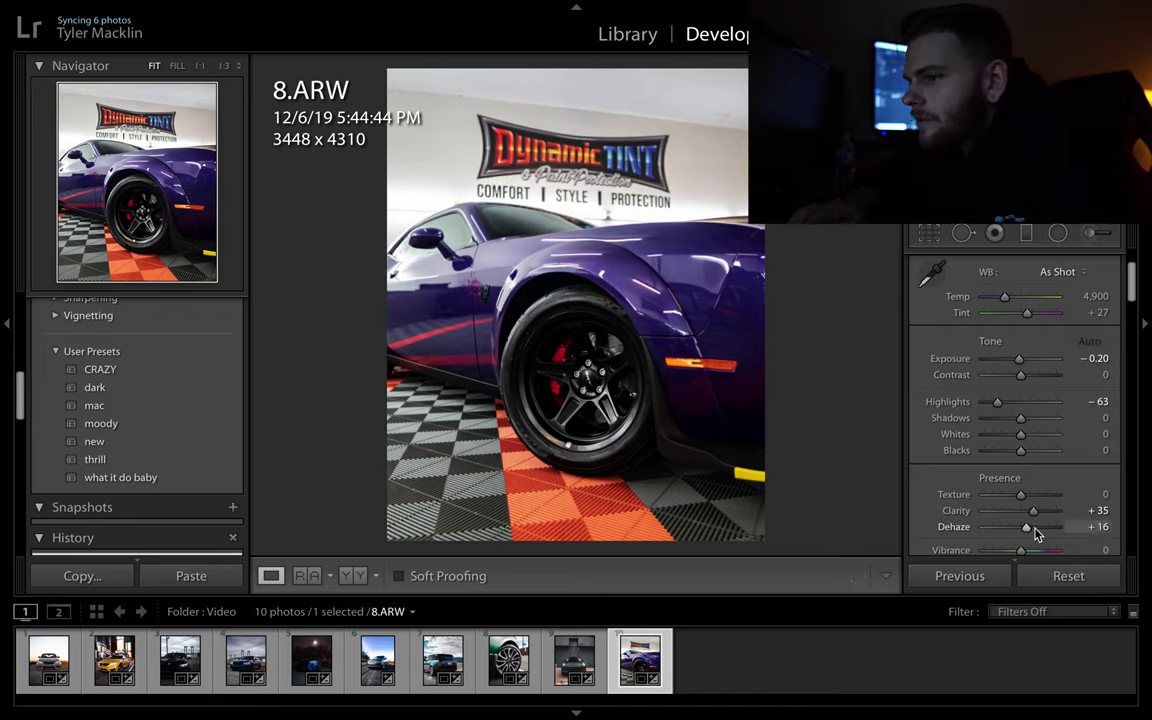
scroll(1036, 535, "down", 1)
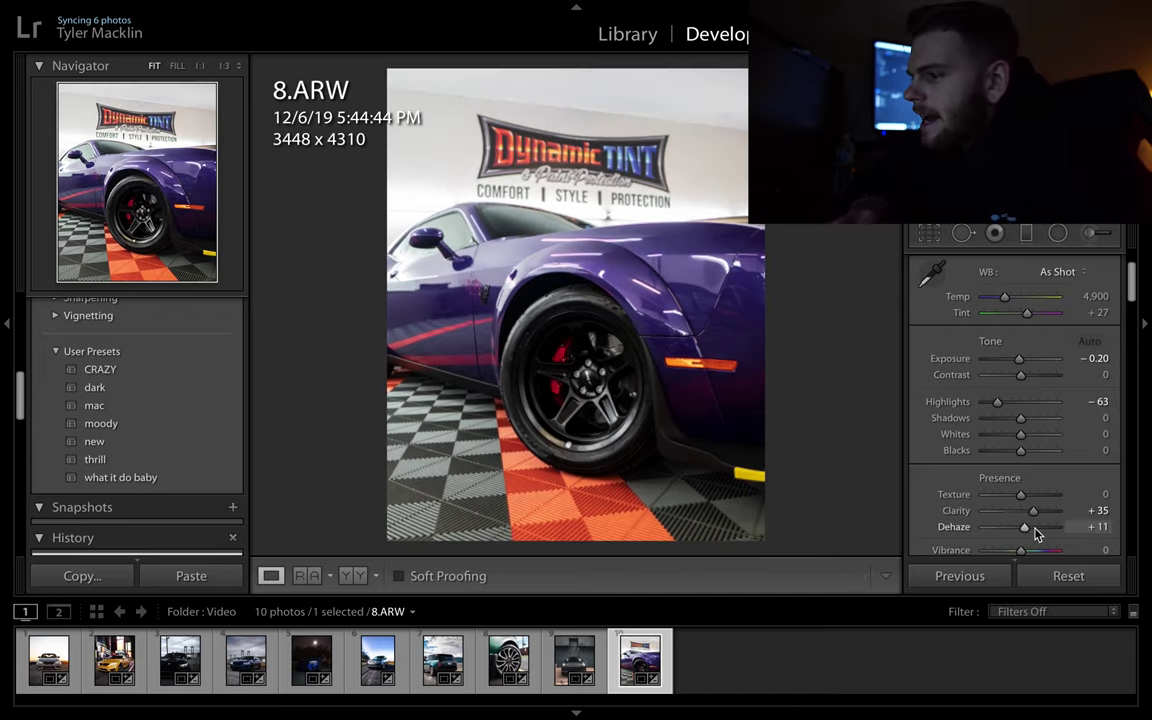
left_click_drag(1021, 376, 1032, 376)
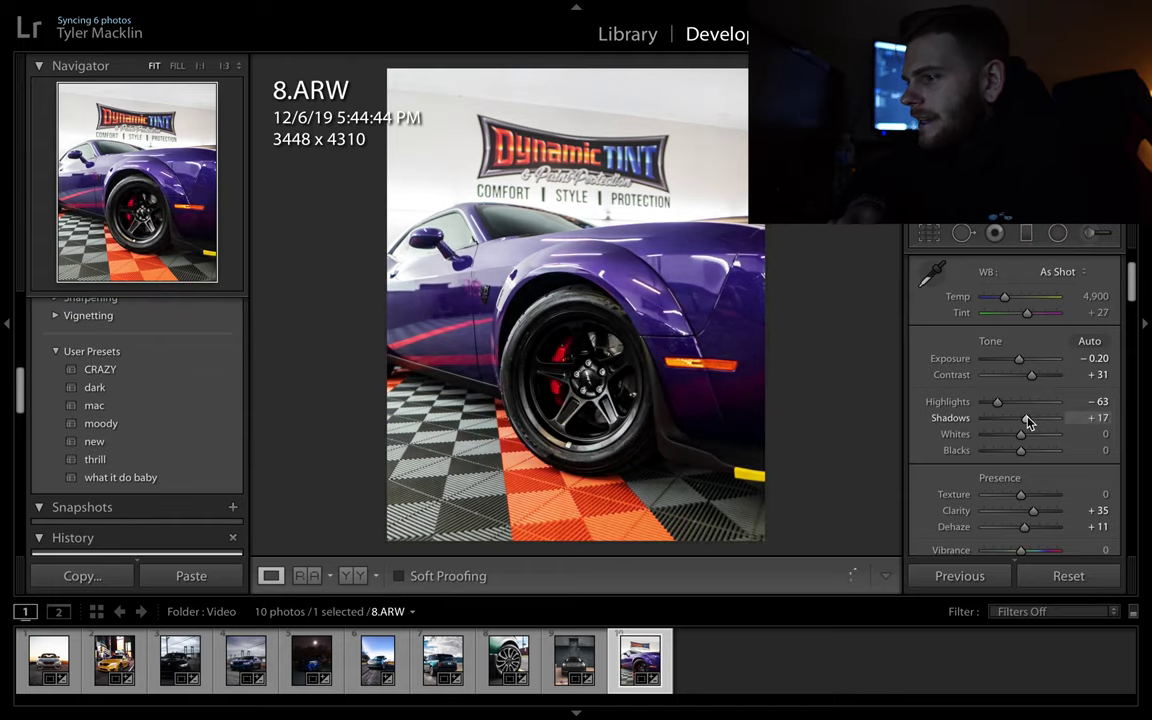
left_click_drag(1010, 436, 996, 436)
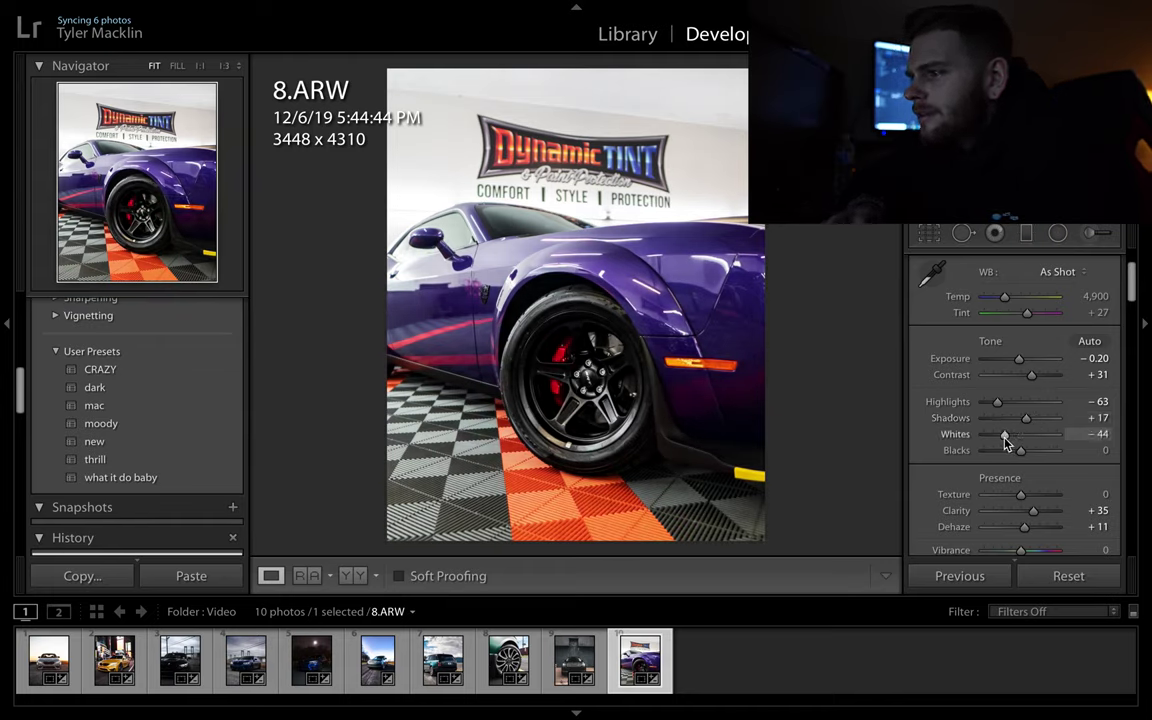
- Draw a slightly tilted graduated filter down from the top edge of 8.ARW
key("m")
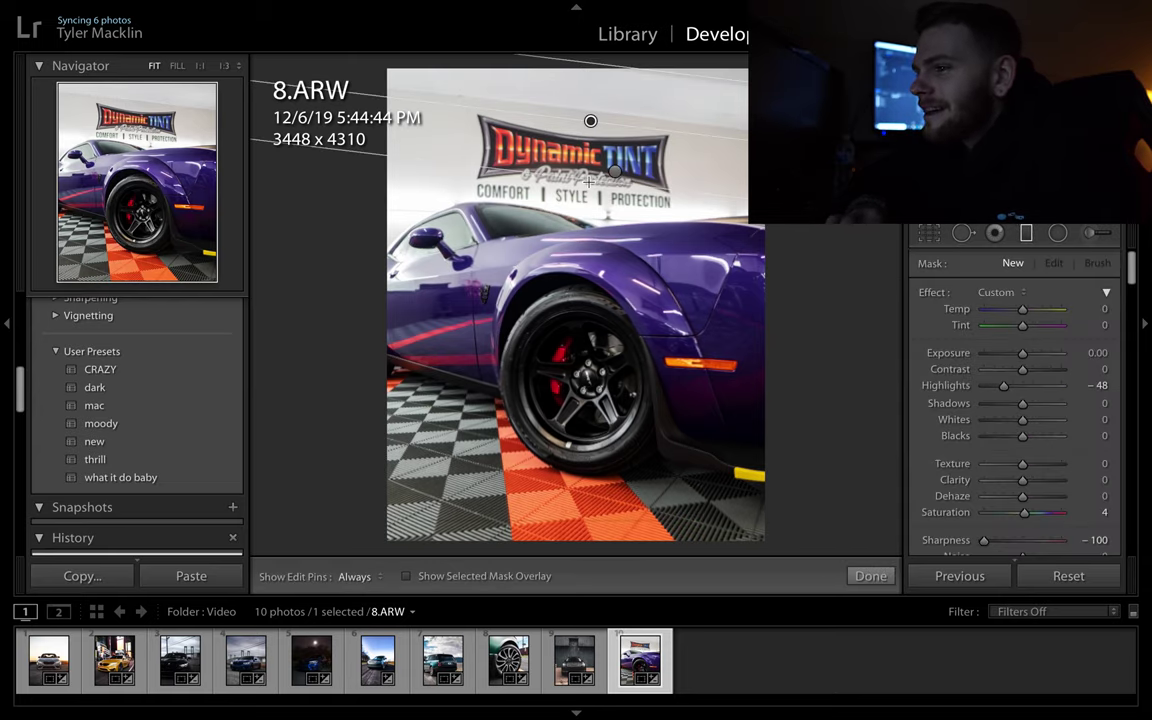
left_click_drag(598, 64, 596, 228)
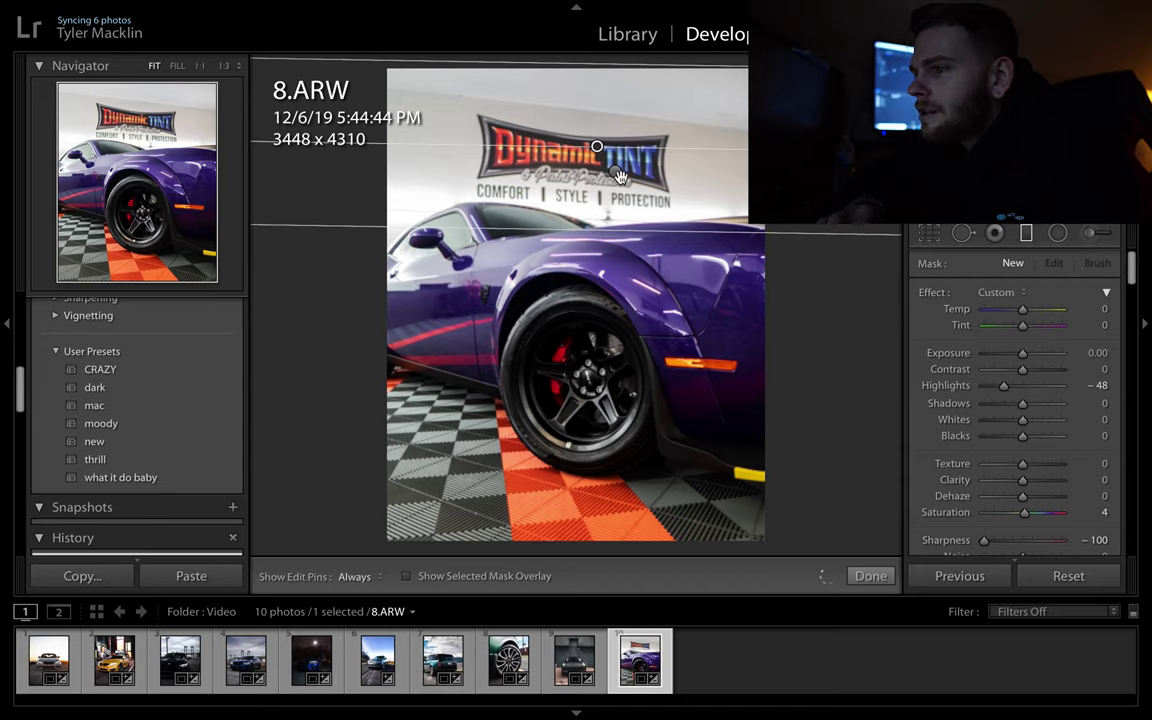
left_click_drag(617, 175, 616, 174)
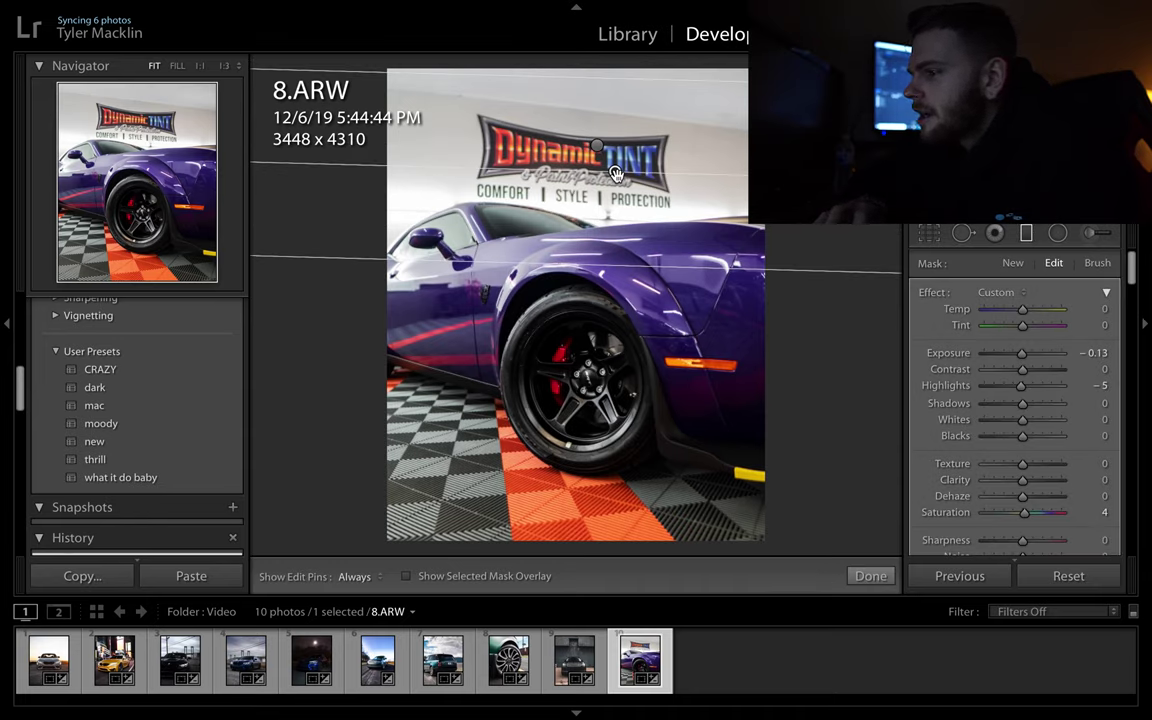
- Darken the graduated filter's Highlights, entering −50, and commit the filter
left_click_drag(1021, 385, 997, 385)
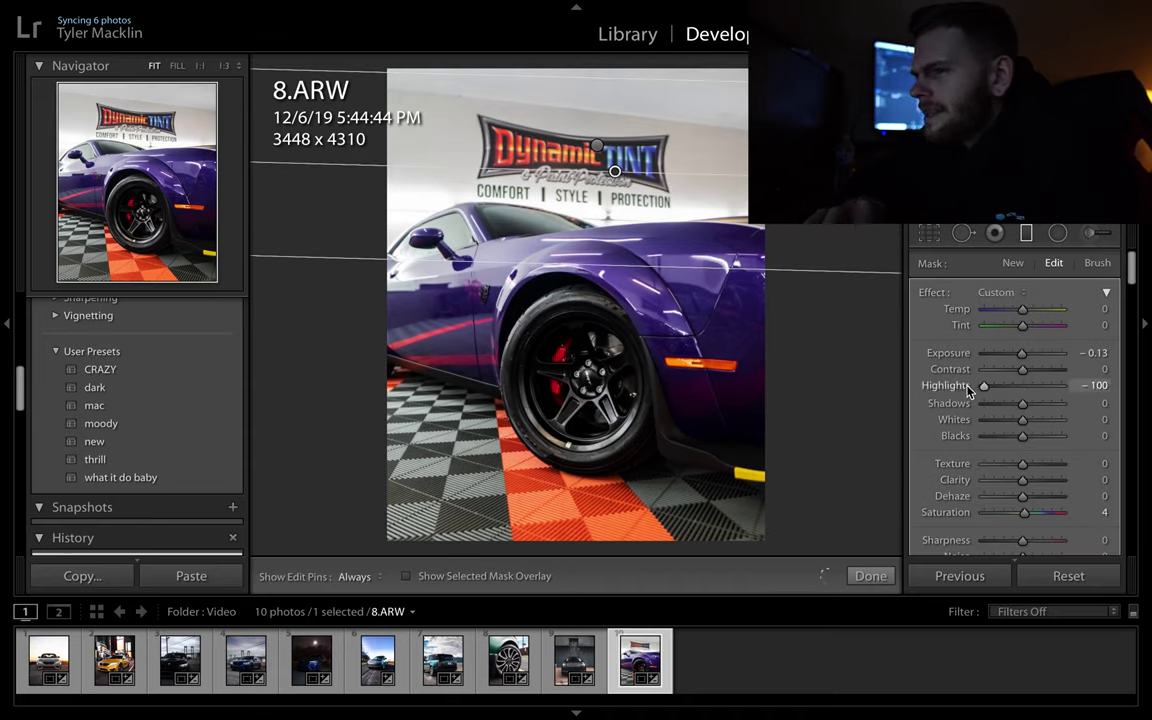
left_click(1099, 385)
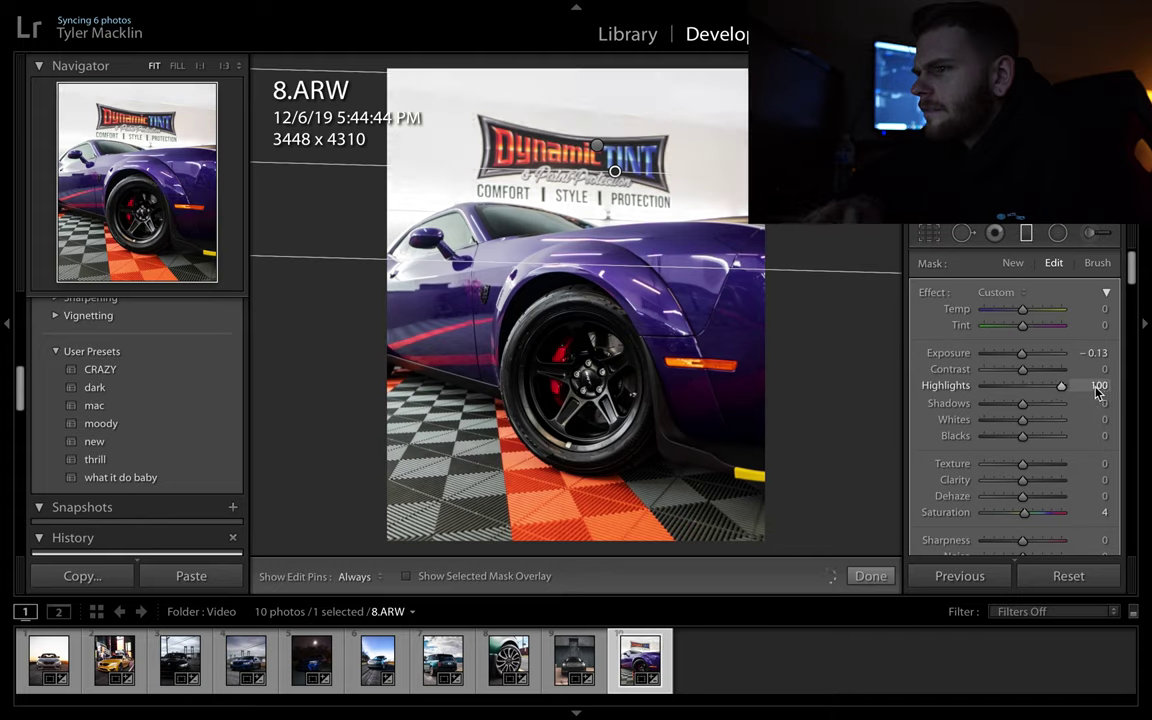
type("-50")
key("Return")
key("m")
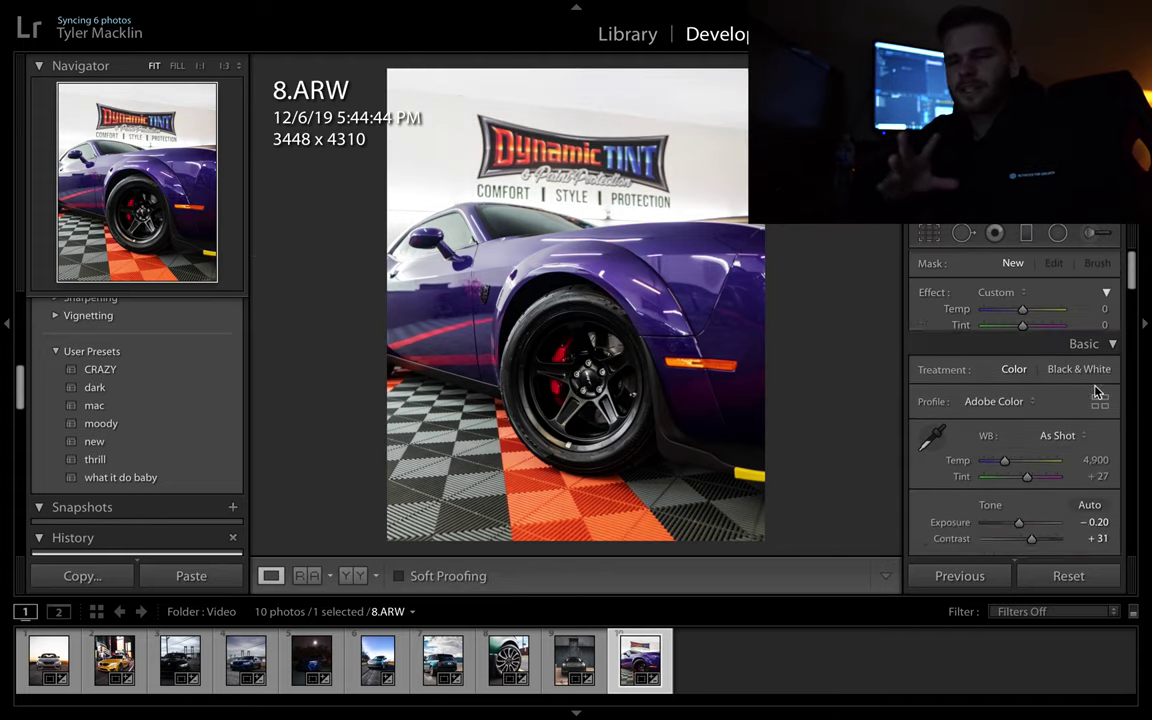